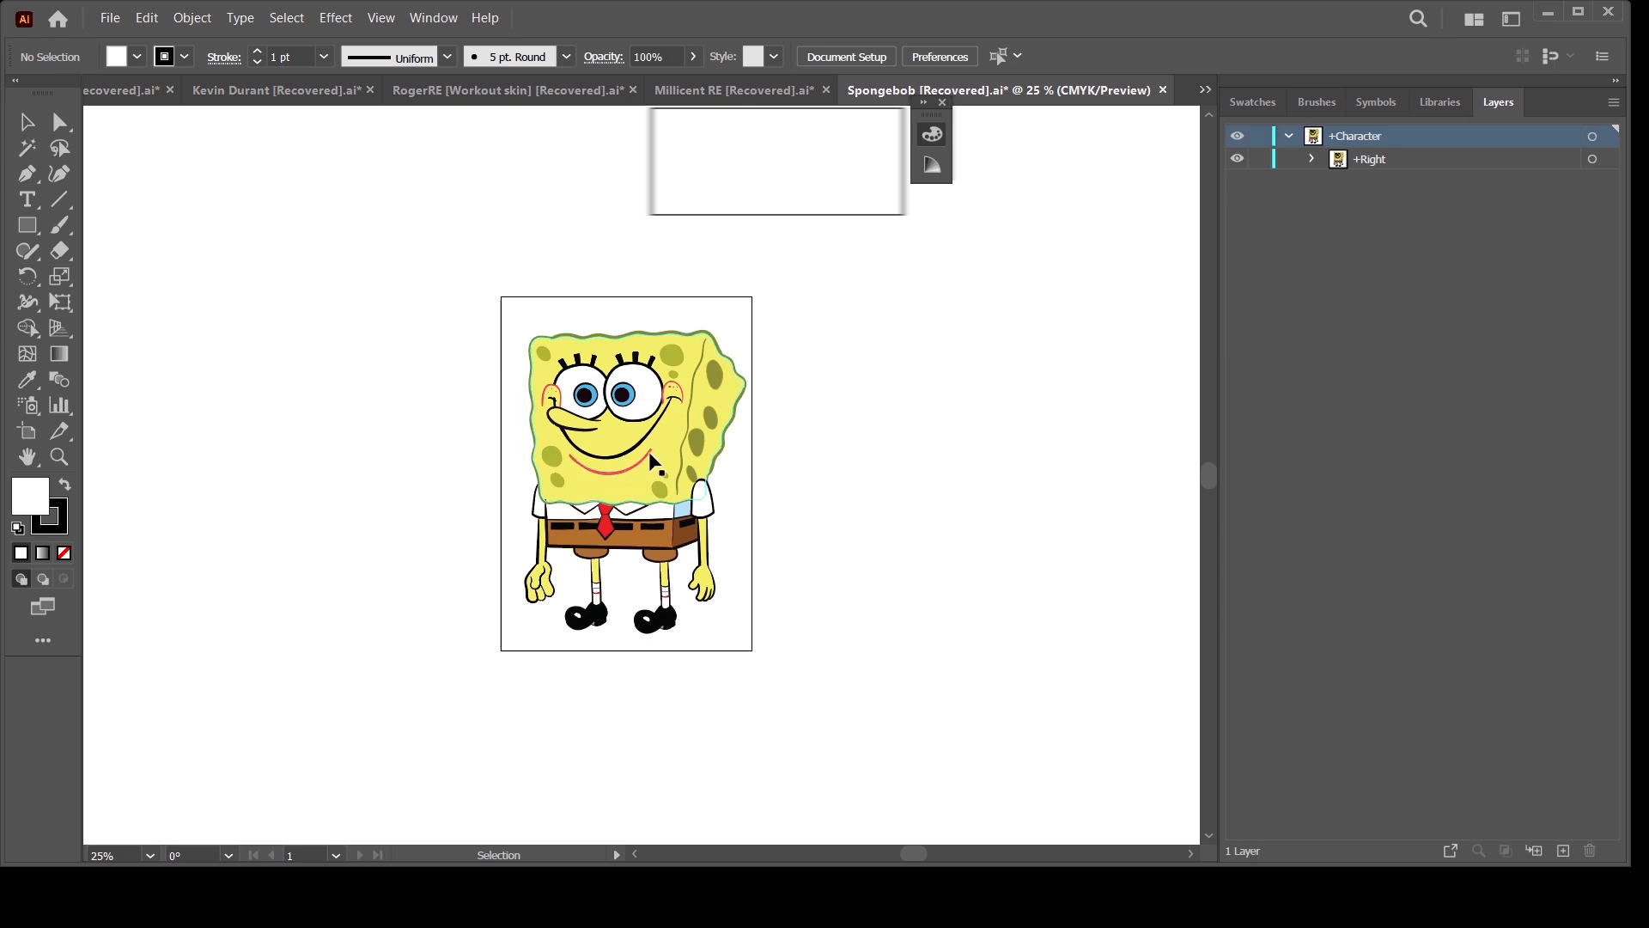
Step: Add a new layer above the +Character layer and hide +Character
left_click(1565, 849)
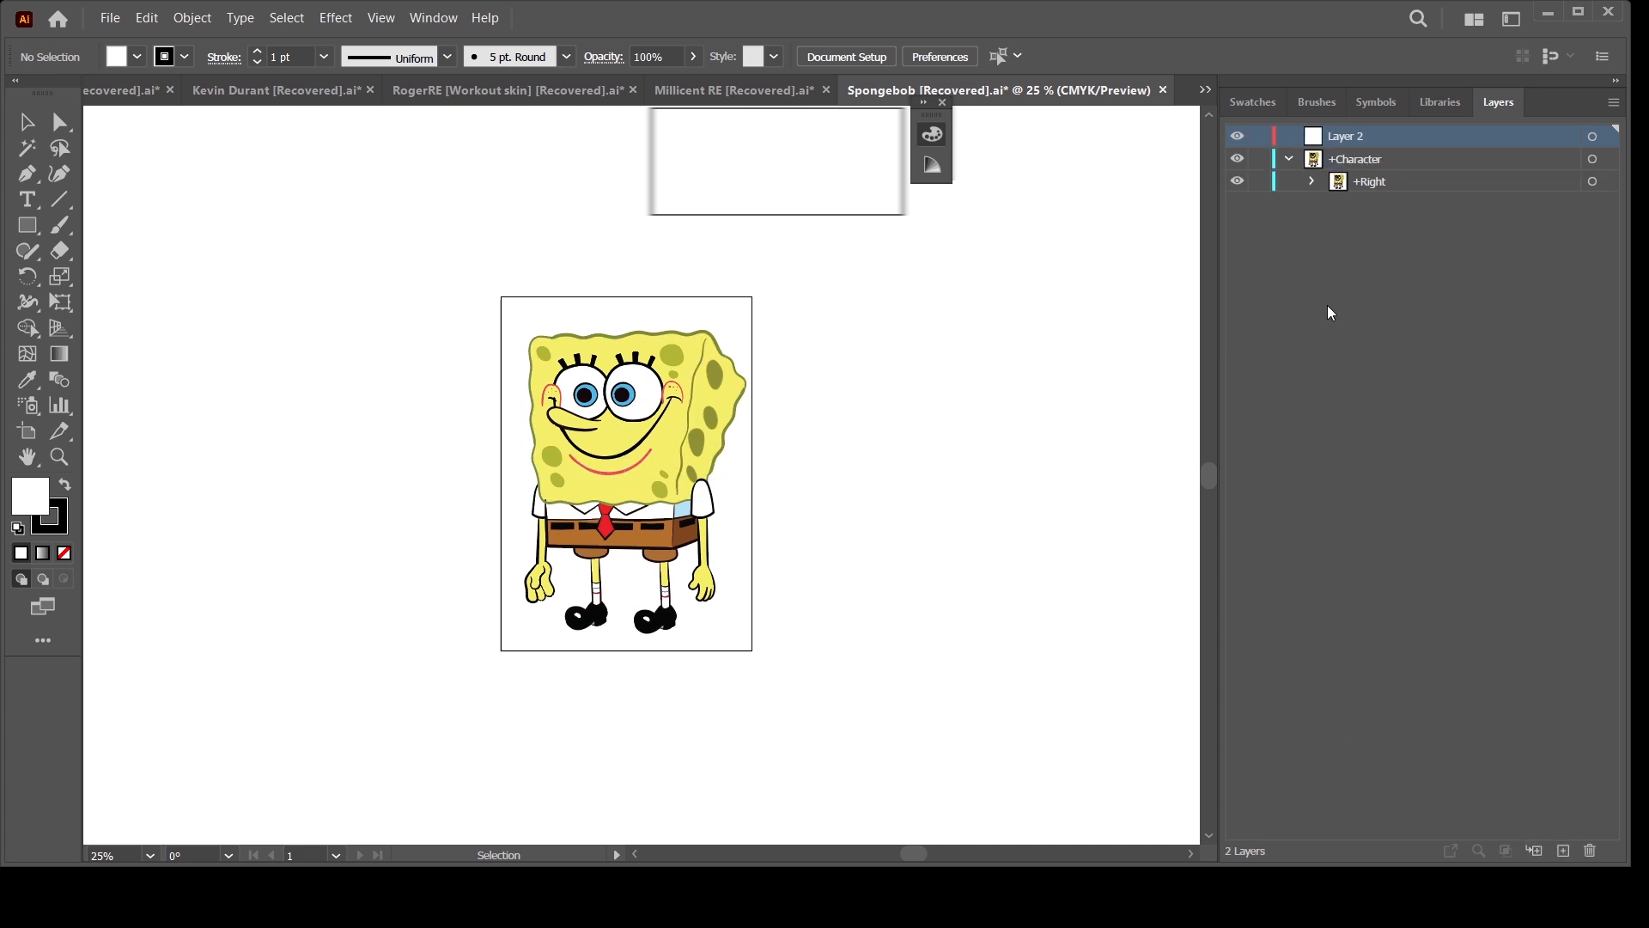
left_click(1237, 159)
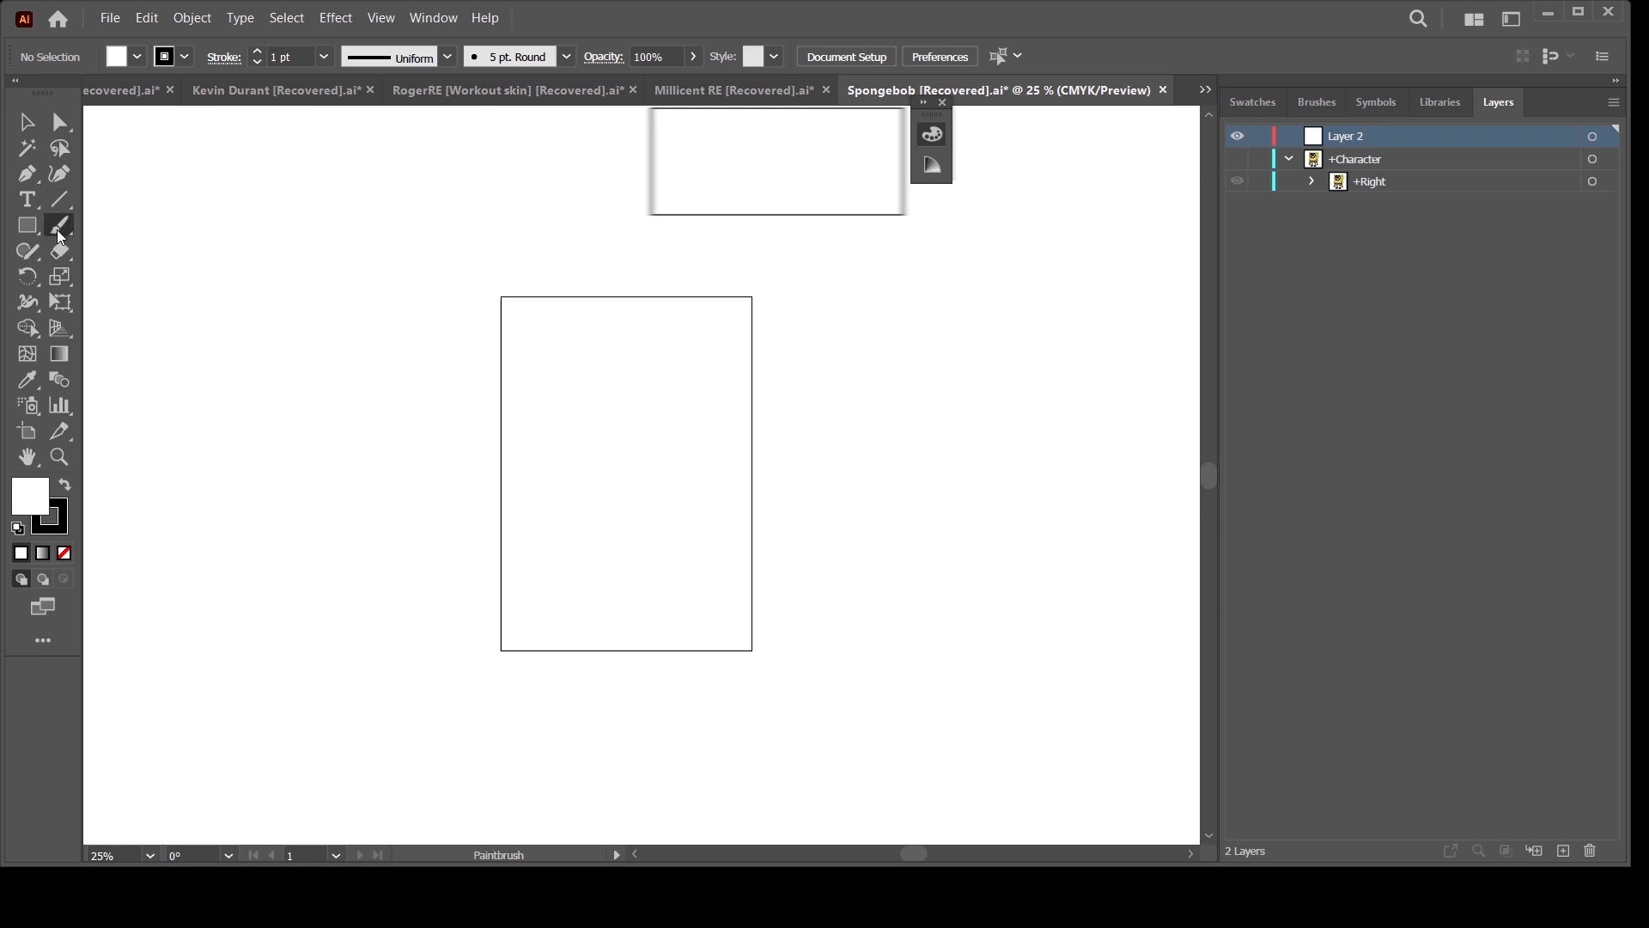
Step: Sketch a pizza slice on the new layer with the Blob Brush, including rolled crust, three pepperoni, dripping cheese edge and dark purple guide lines
key("shift+b")
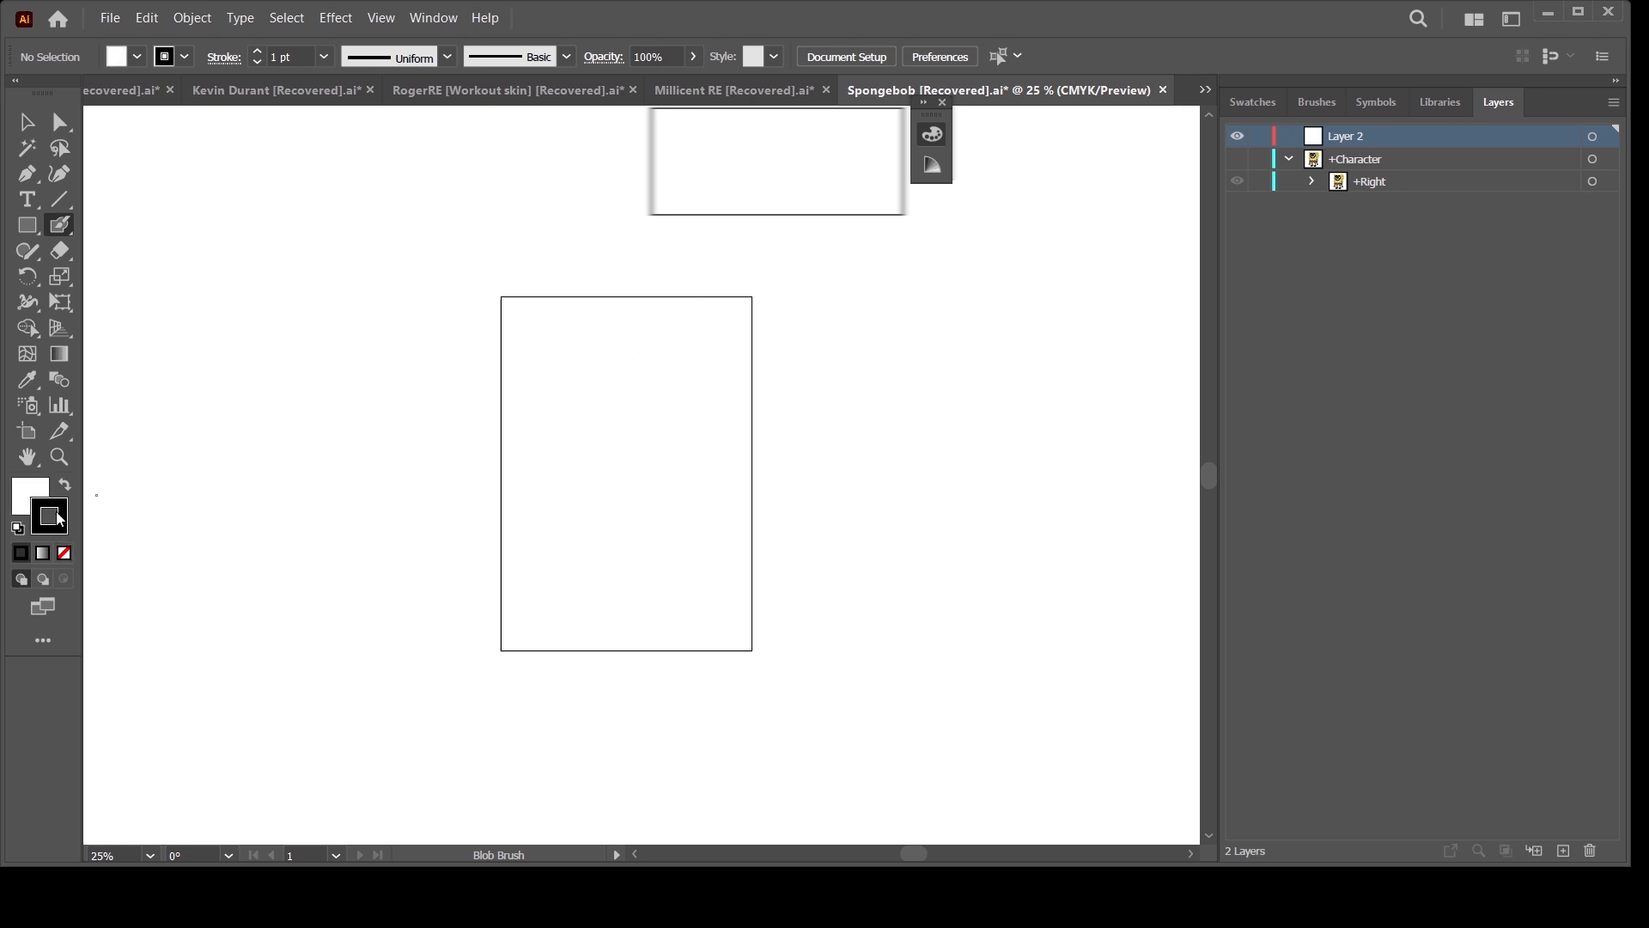
left_click_drag(614, 393, 675, 327)
left_click_drag(704, 488, 706, 515)
mouse_move(710, 513)
left_mouse_down()
mouse_move(525, 506)
mouse_move(516, 550)
left_mouse_up()
mouse_move(708, 515)
left_mouse_down()
mouse_move(655, 568)
mouse_move(502, 540)
left_mouse_up()
left_click_drag(531, 522, 515, 549)
left_click_drag(566, 545, 599, 553)
left_click_drag(709, 488, 700, 424)
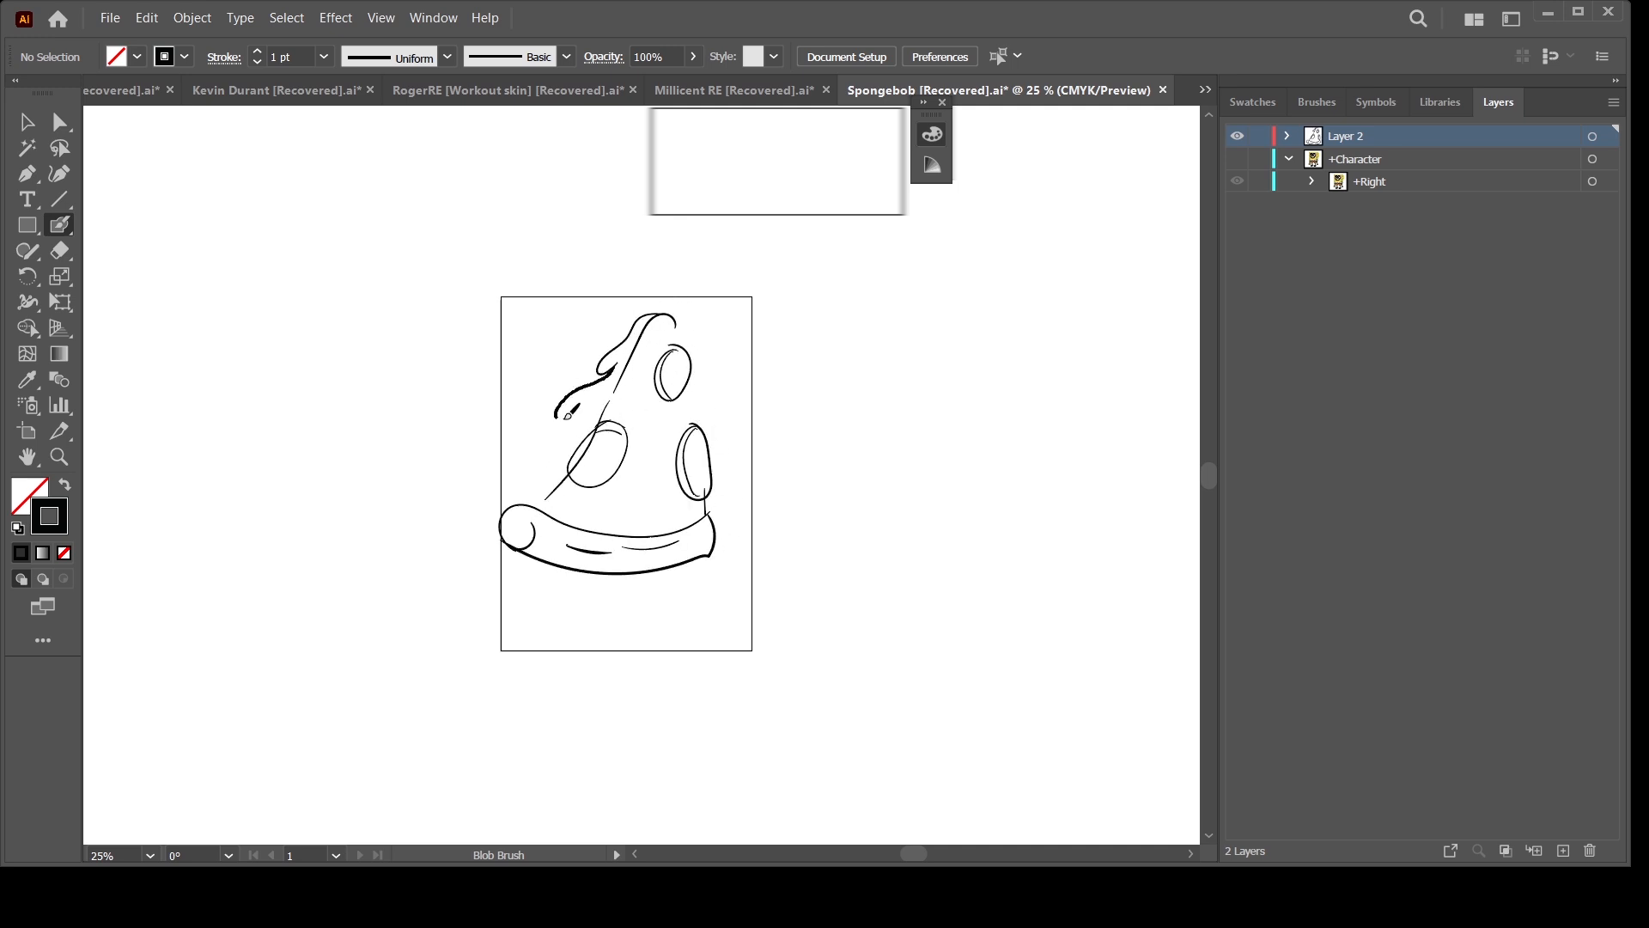
mouse_move(676, 319)
left_mouse_down()
mouse_move(702, 512)
mouse_move(553, 496)
left_mouse_up()
left_click_drag(550, 491, 657, 315)
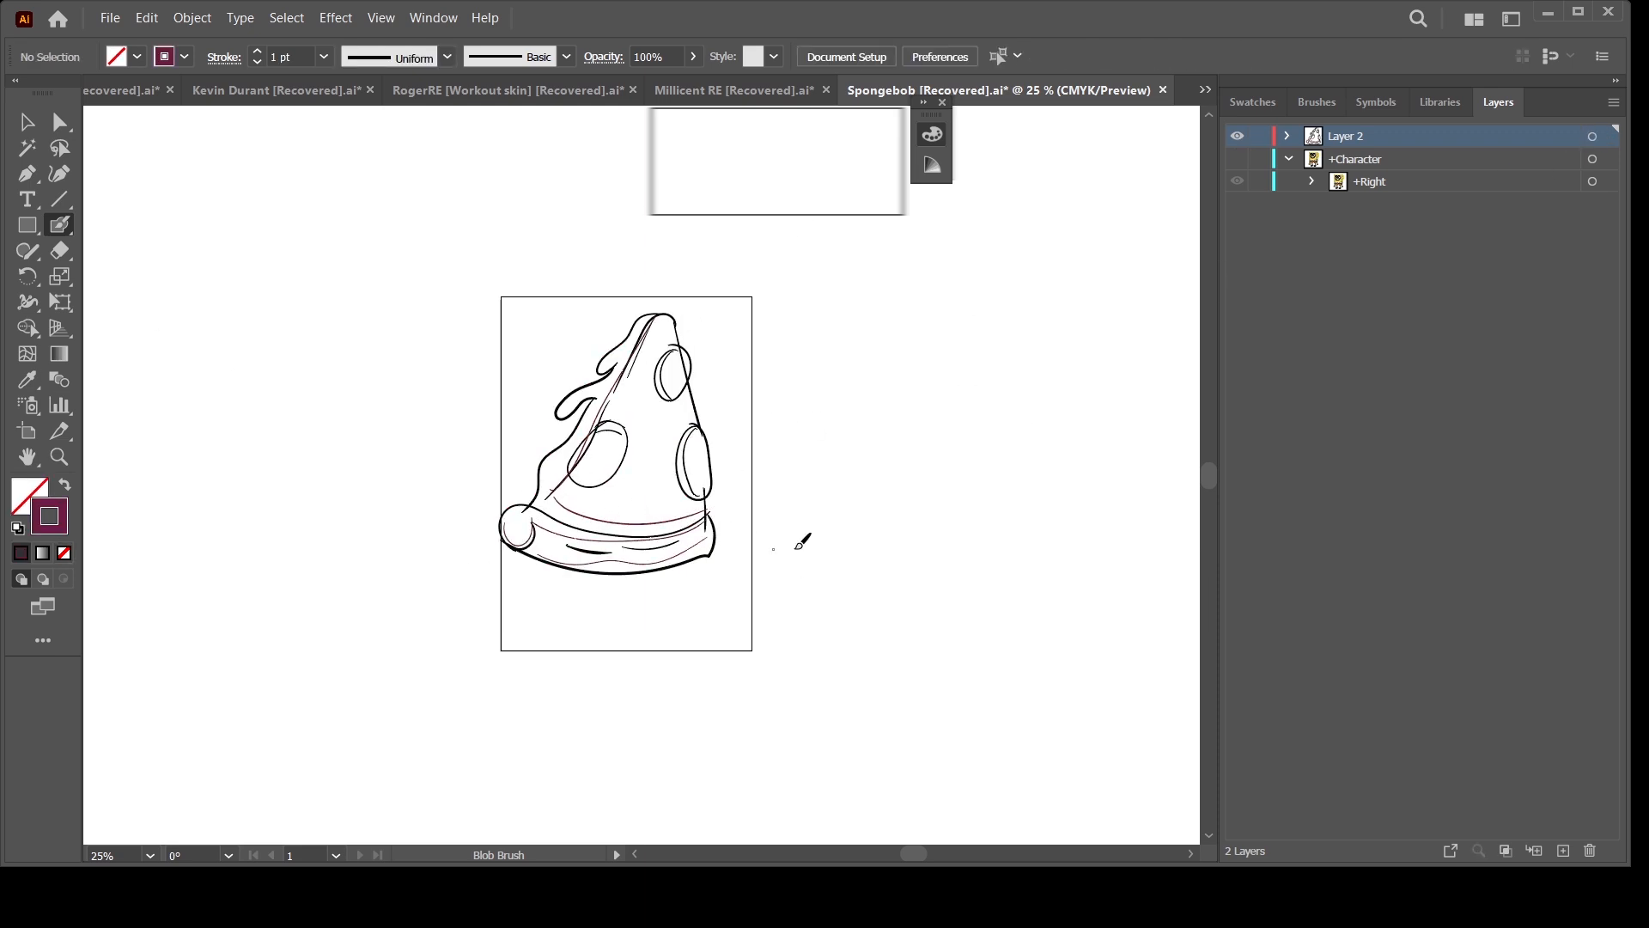
Step: Show the +Character layer beneath the pizza sketch and isolate Layer 2
key("v")
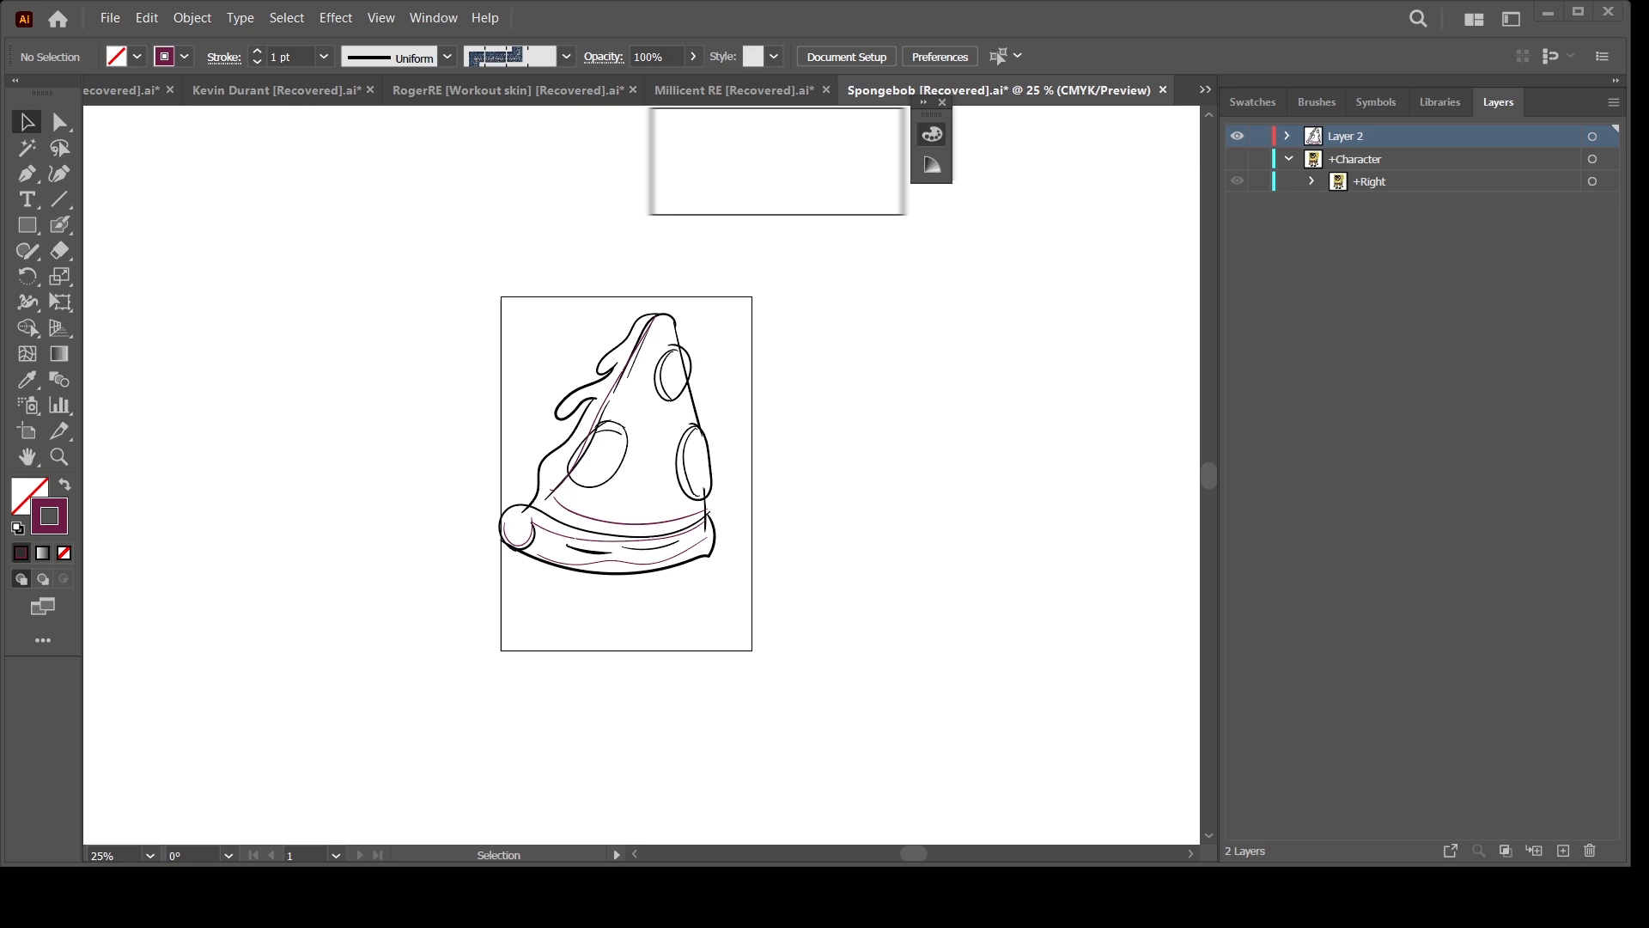
left_click_drag(836, 643, 813, 653)
key("ctrl+=")
left_click_drag(810, 567, 812, 578)
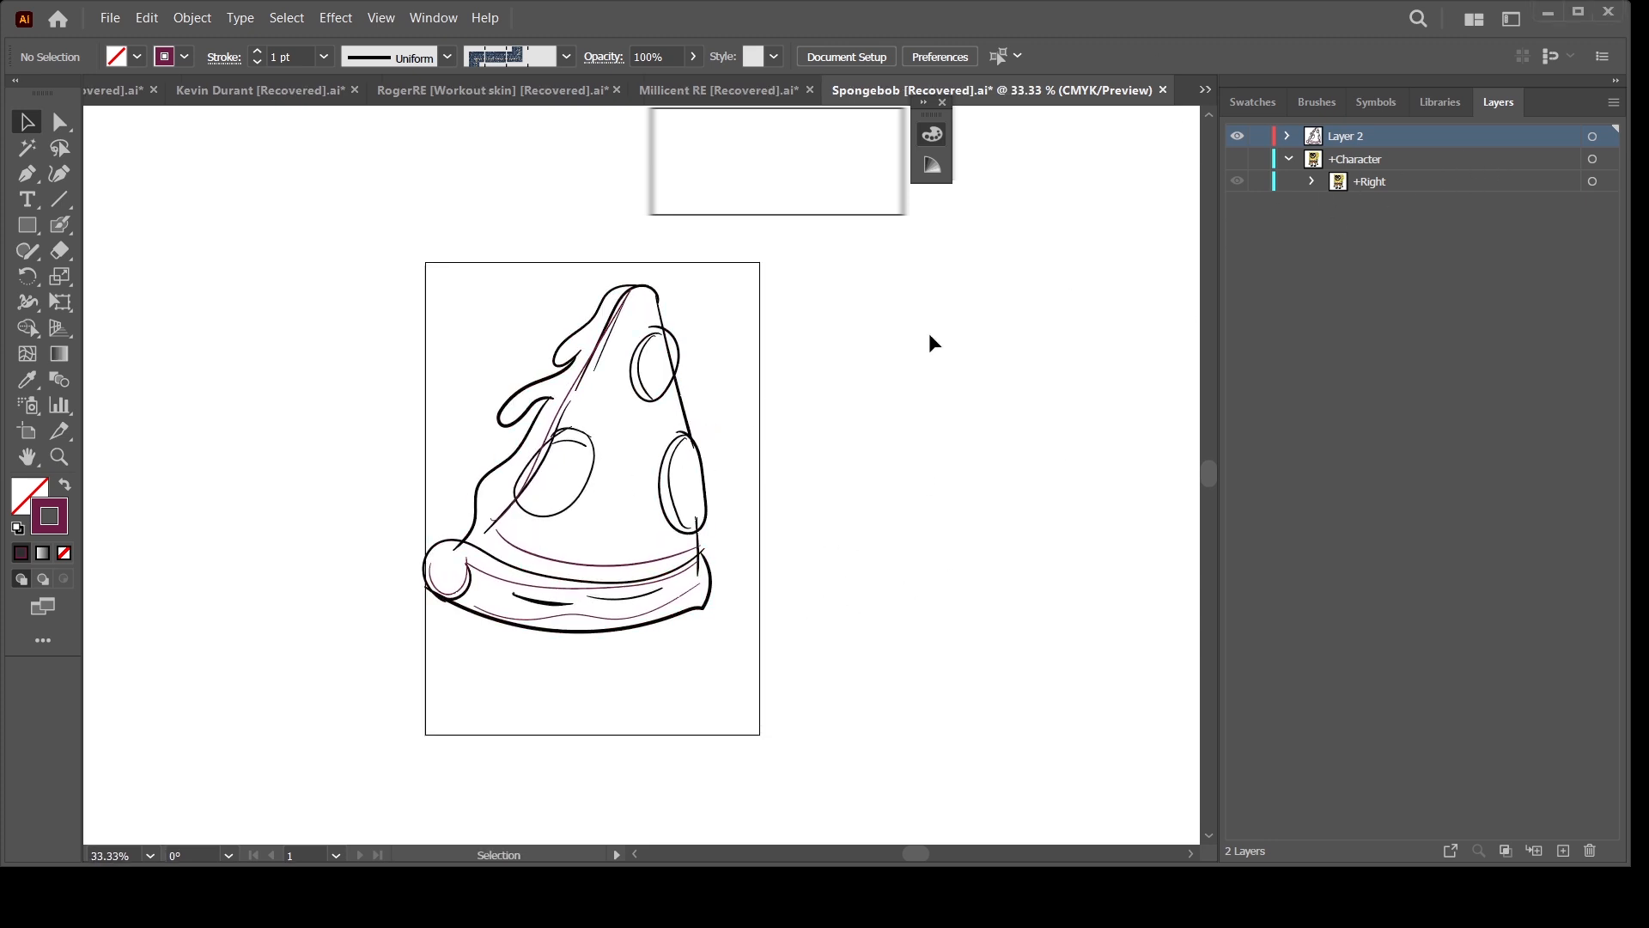
left_click(1237, 177)
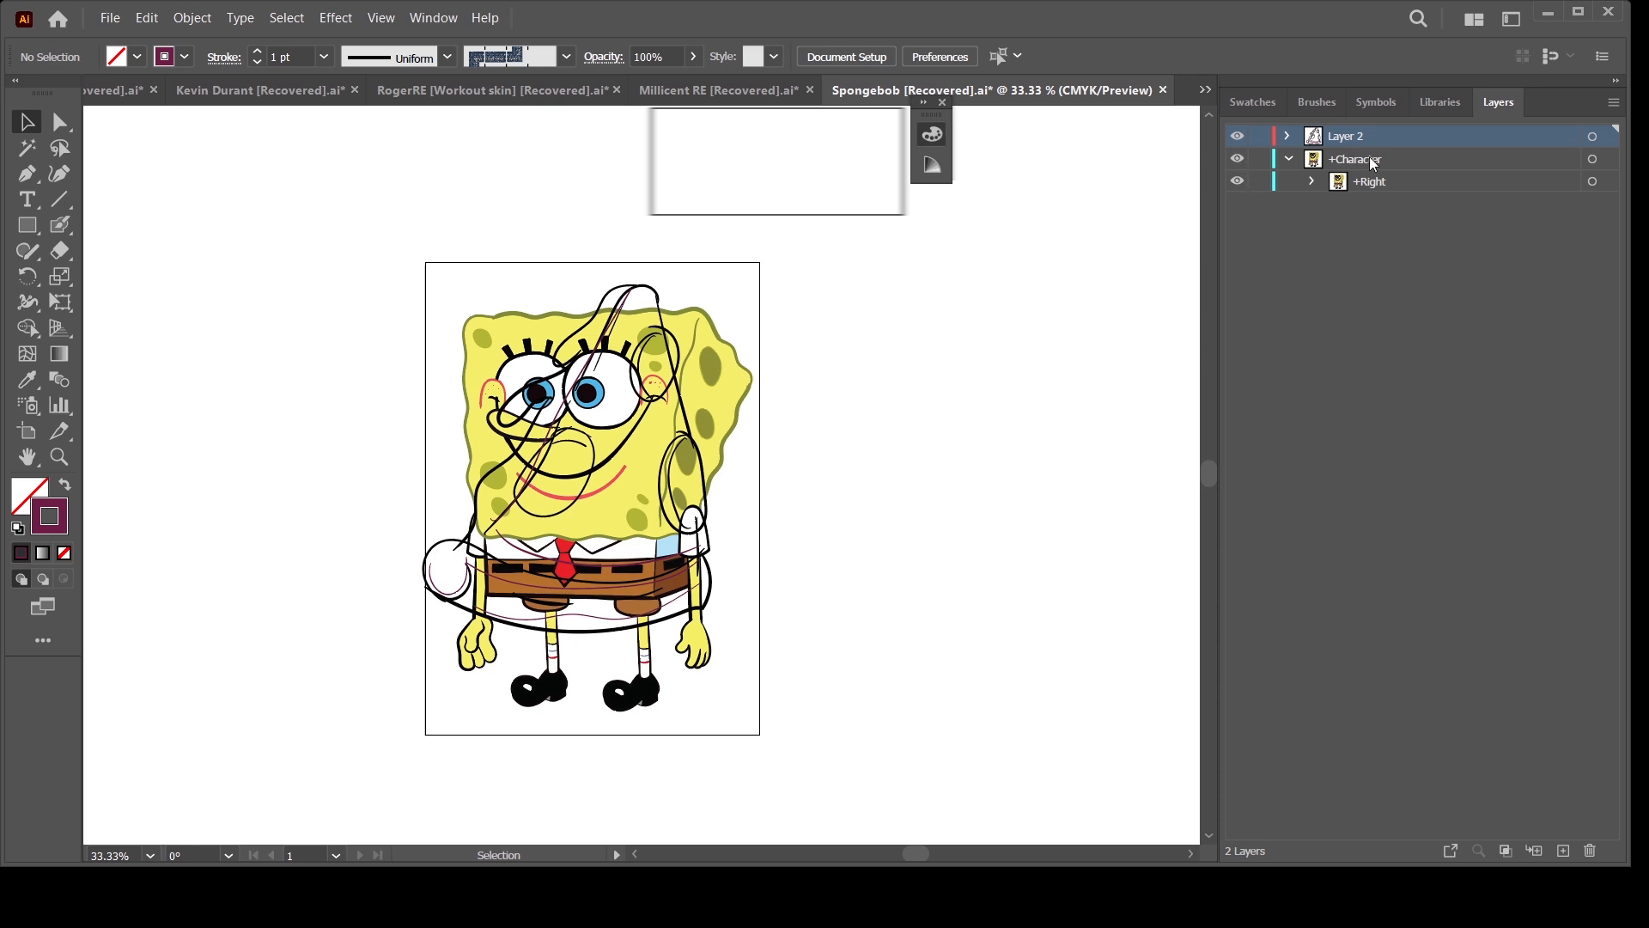
left_click(1467, 270)
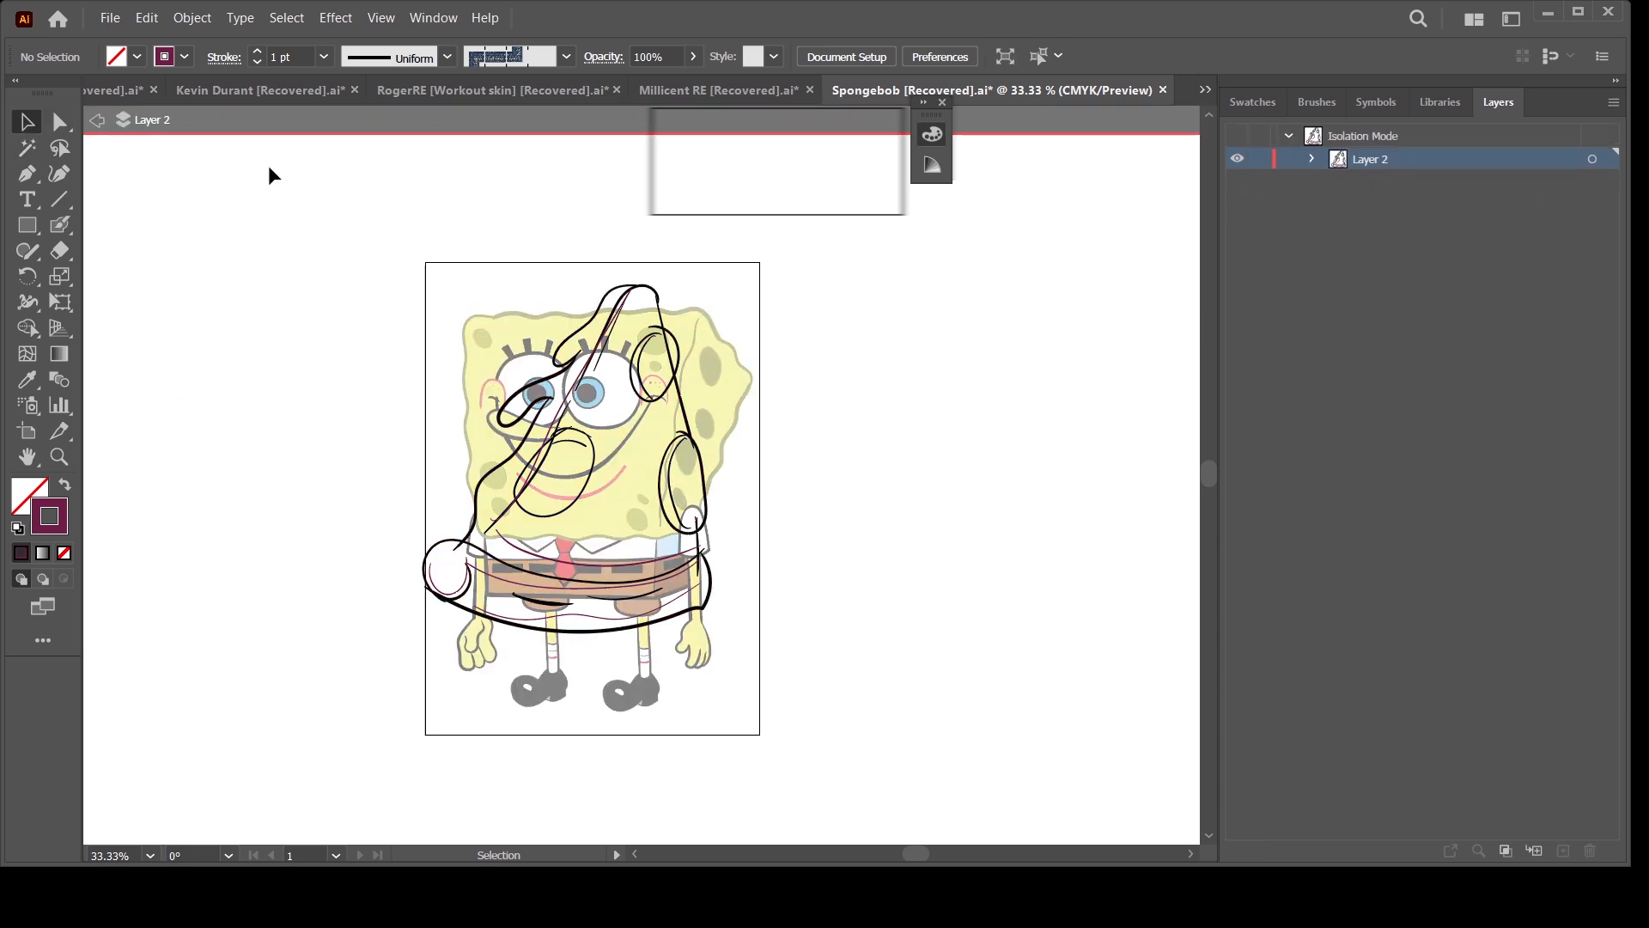
Step: Mirror the whole pizza sketch horizontally and move it up and right over the character's body
left_click(1617, 160)
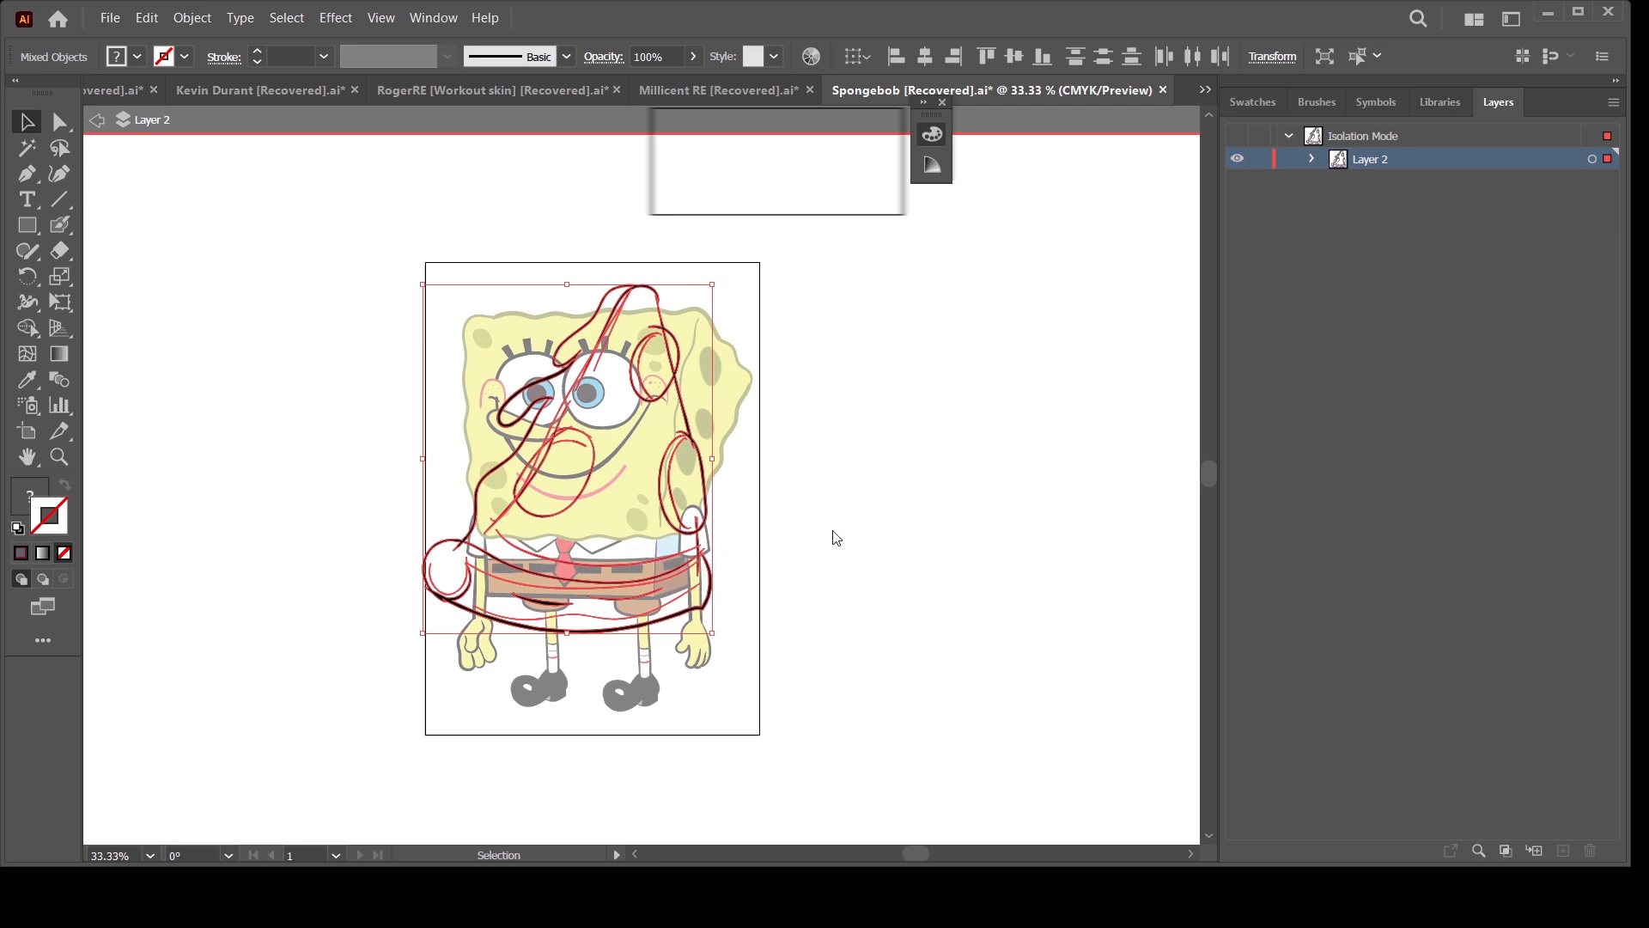
key("ctrl+d")
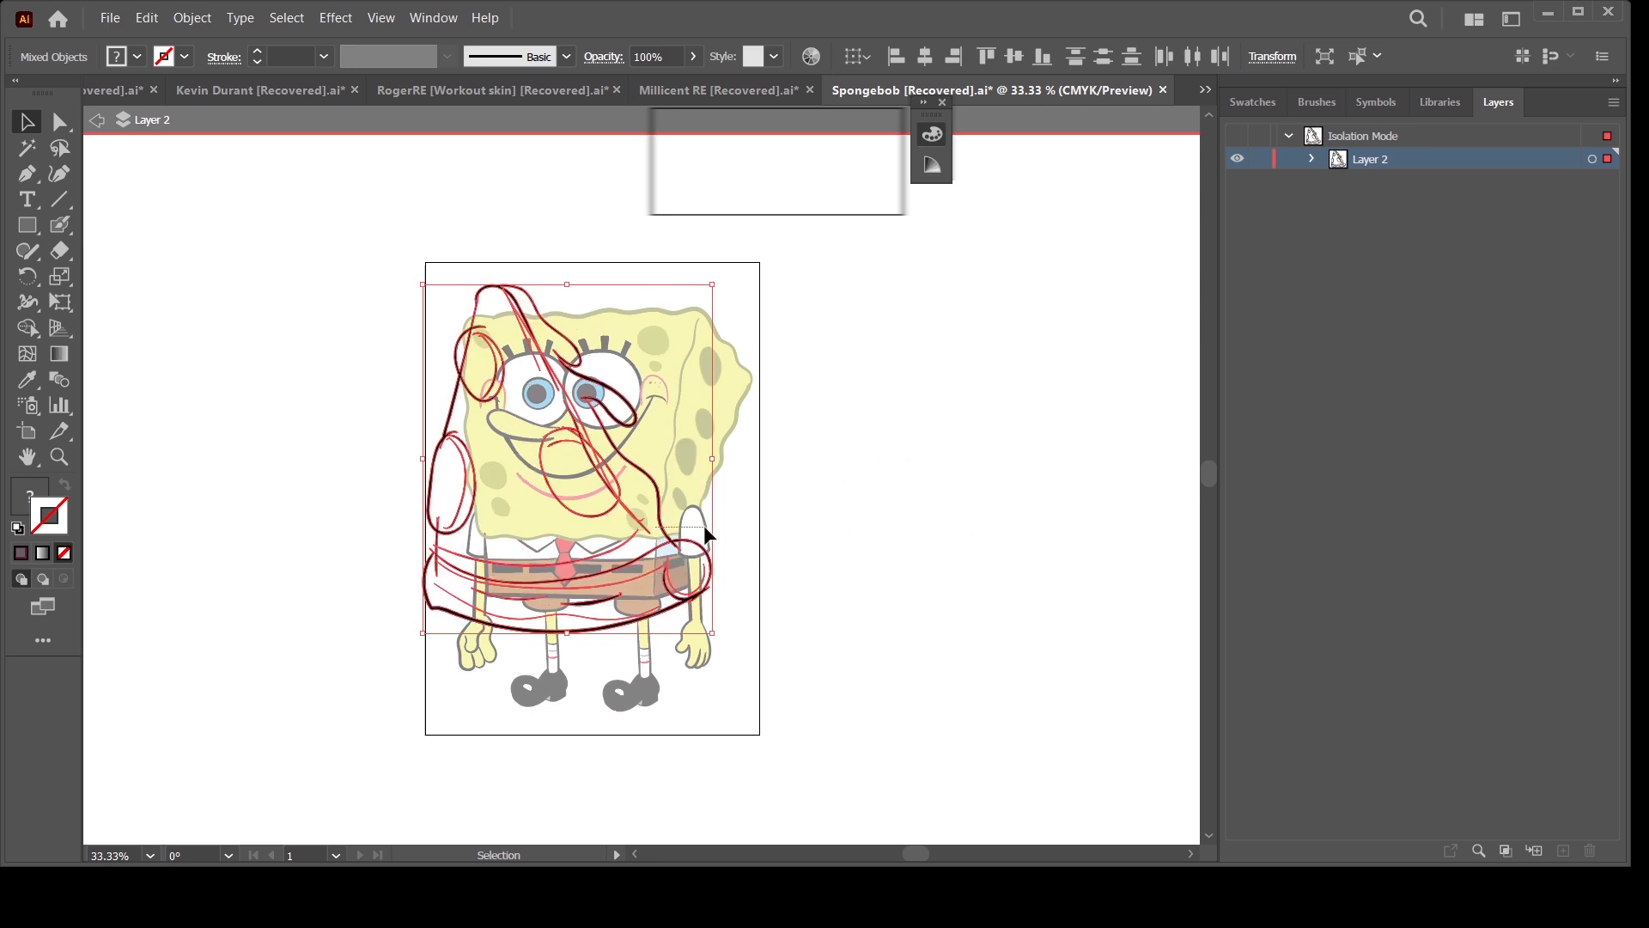
key("ctrl+8")
left_click(1592, 161)
mouse_move(672, 538)
left_mouse_down()
mouse_move(705, 539)
mouse_move(705, 519)
left_mouse_up()
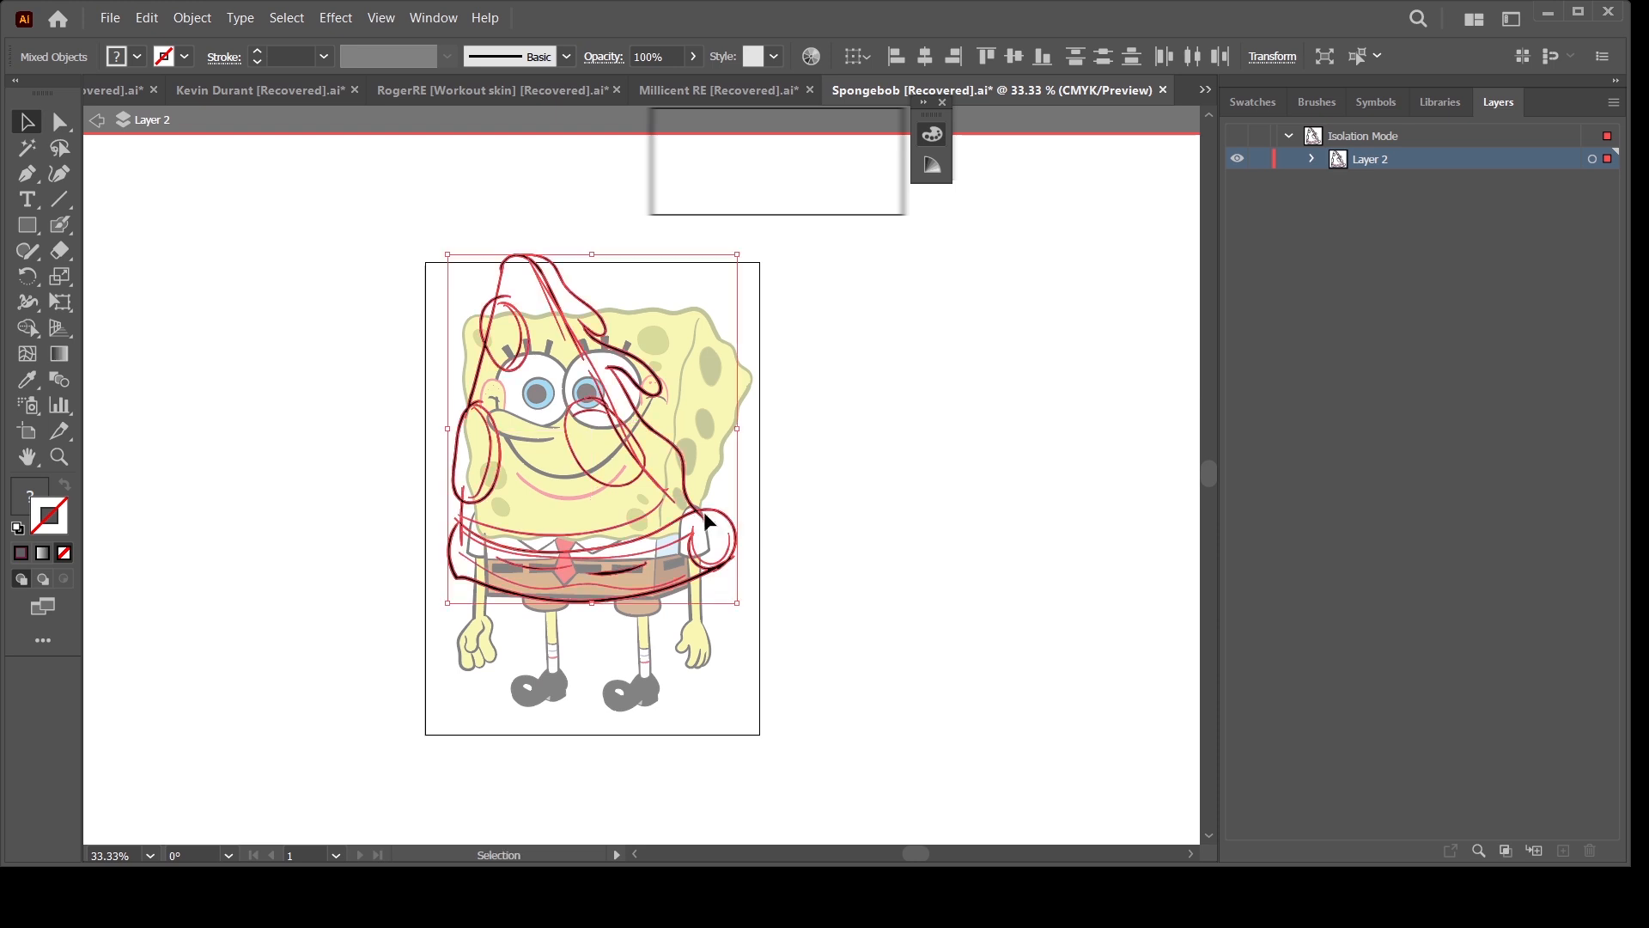
Step: Puppet-warp the pizza sketch with pins, leaning the tip to the right and widening the dripping side
left_click(62, 308)
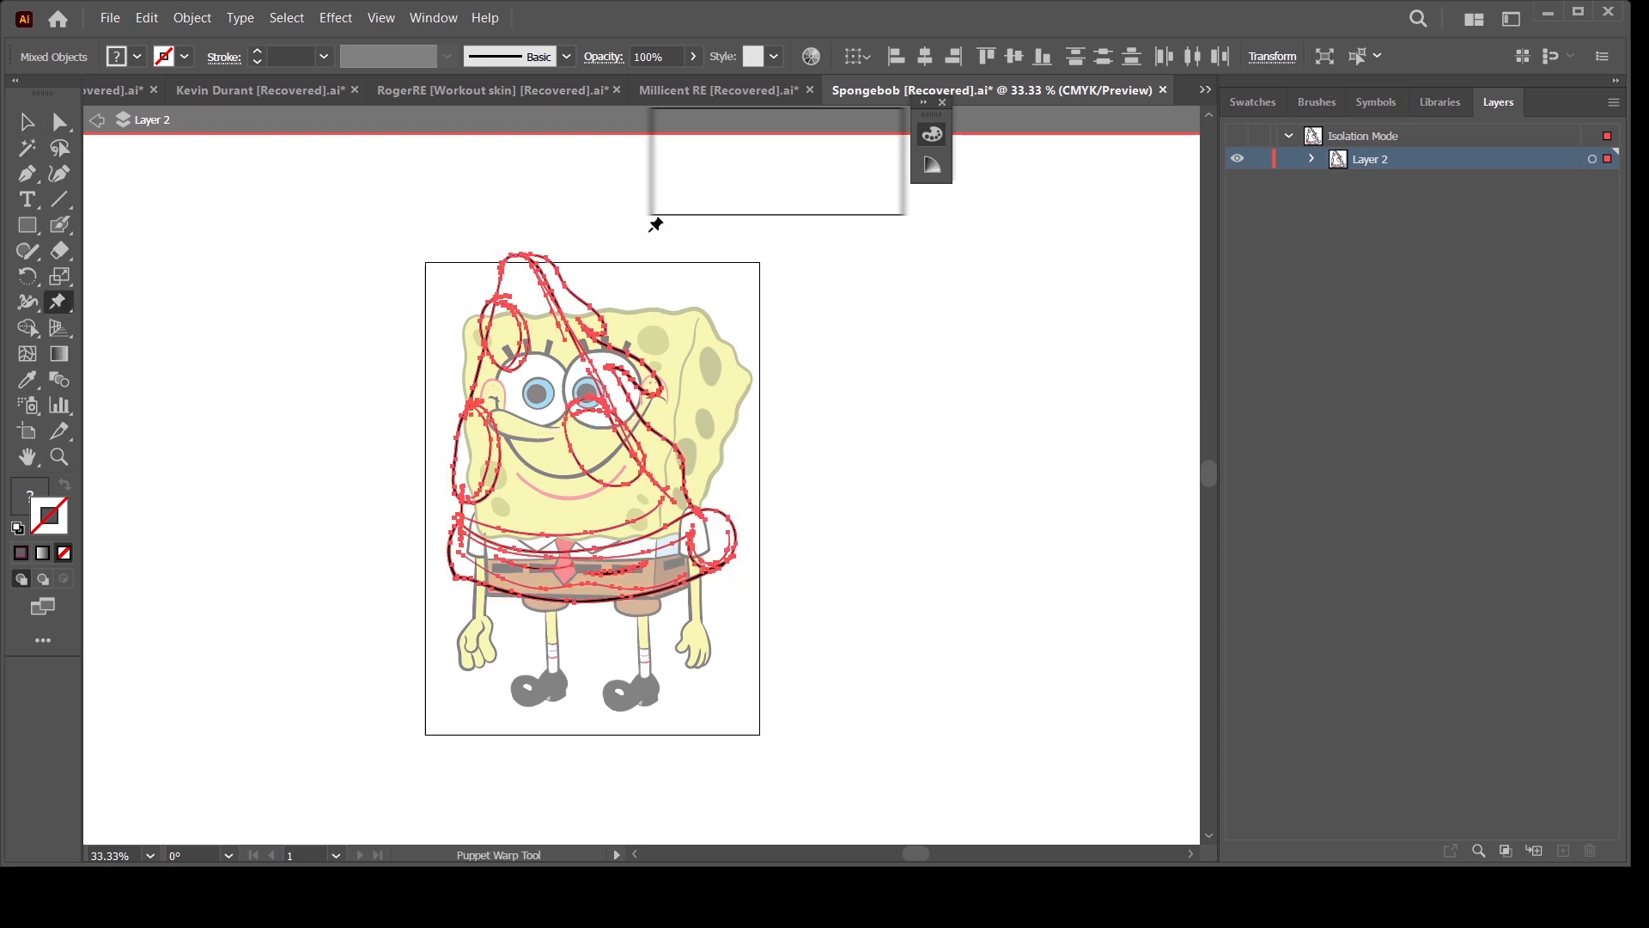
left_click_drag(549, 292, 589, 284)
left_click_drag(654, 381, 671, 386)
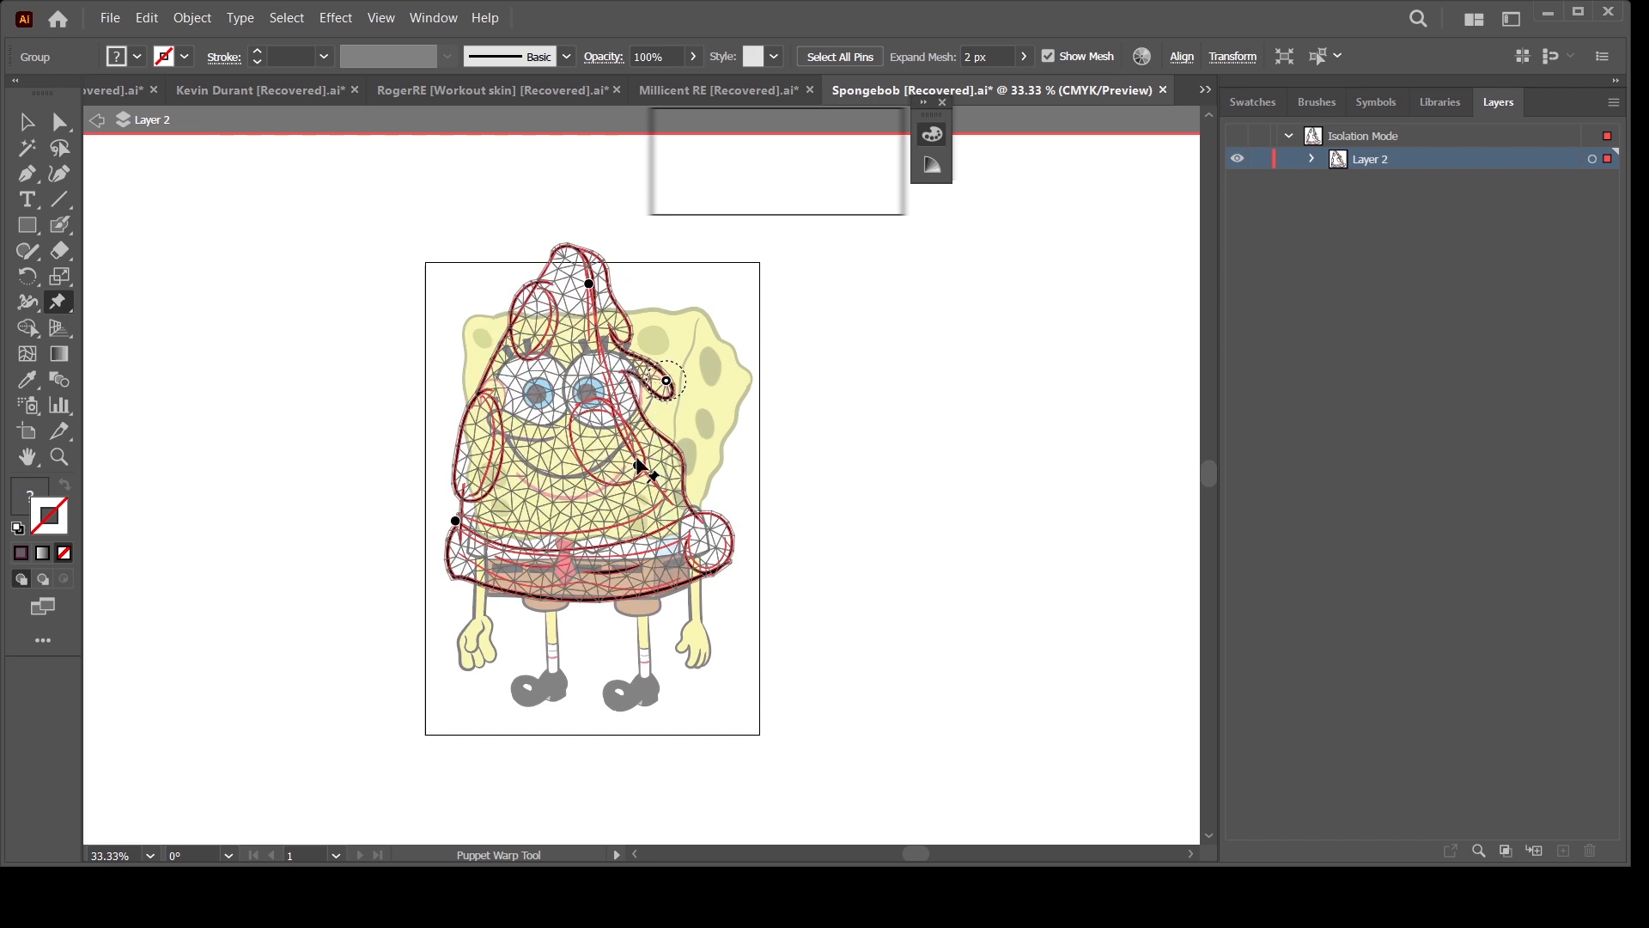
left_click_drag(638, 465, 660, 465)
left_click(552, 449)
left_click(59, 122)
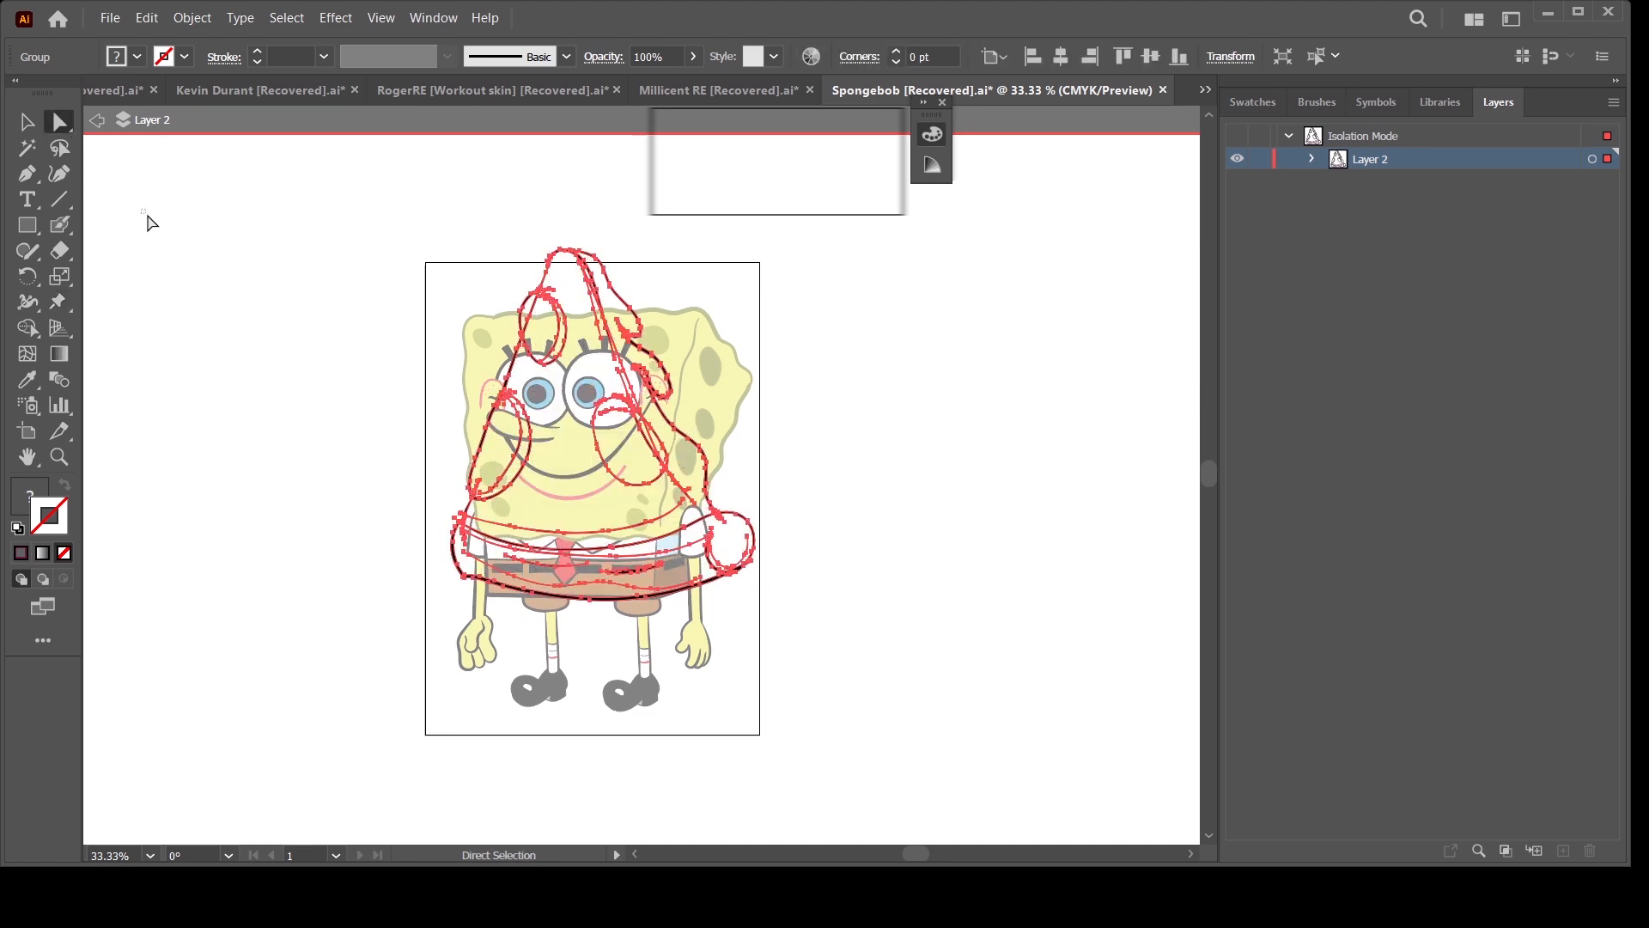
left_click(150, 221)
Step: Shift the warped pizza sketch slightly left over the character's body
key("ctrl+minus")
left_click_drag(831, 575, 809, 577)
key("ctrl+equal")
key("ctrl+equal")
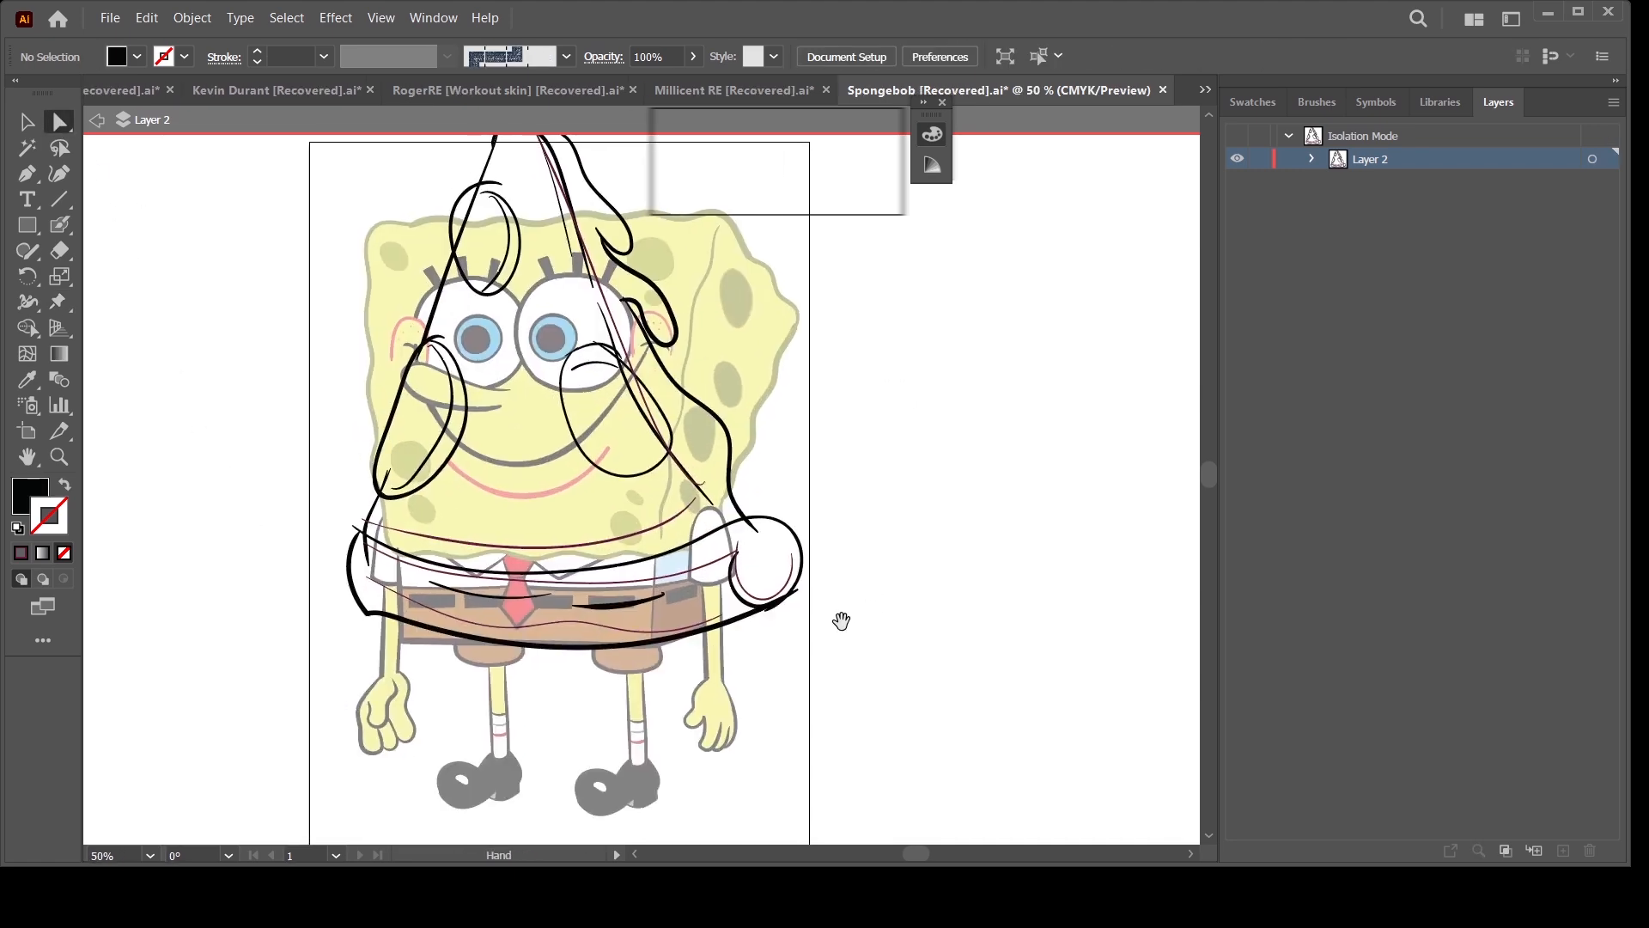
left_click(1596, 159)
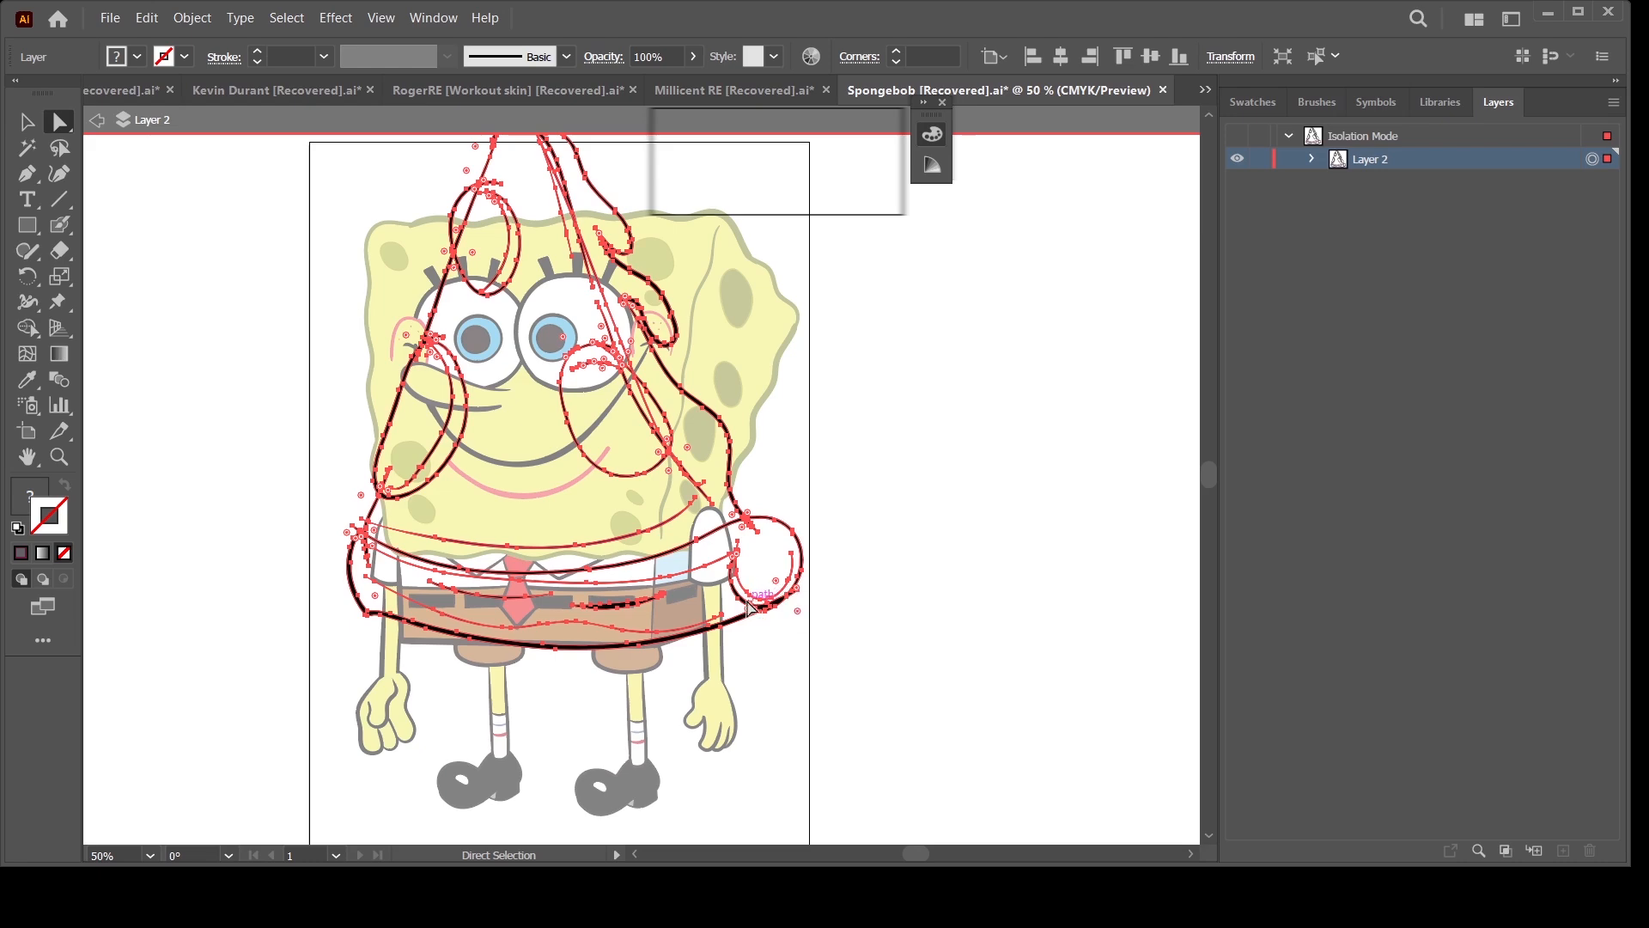
left_click_drag(752, 603, 732, 608)
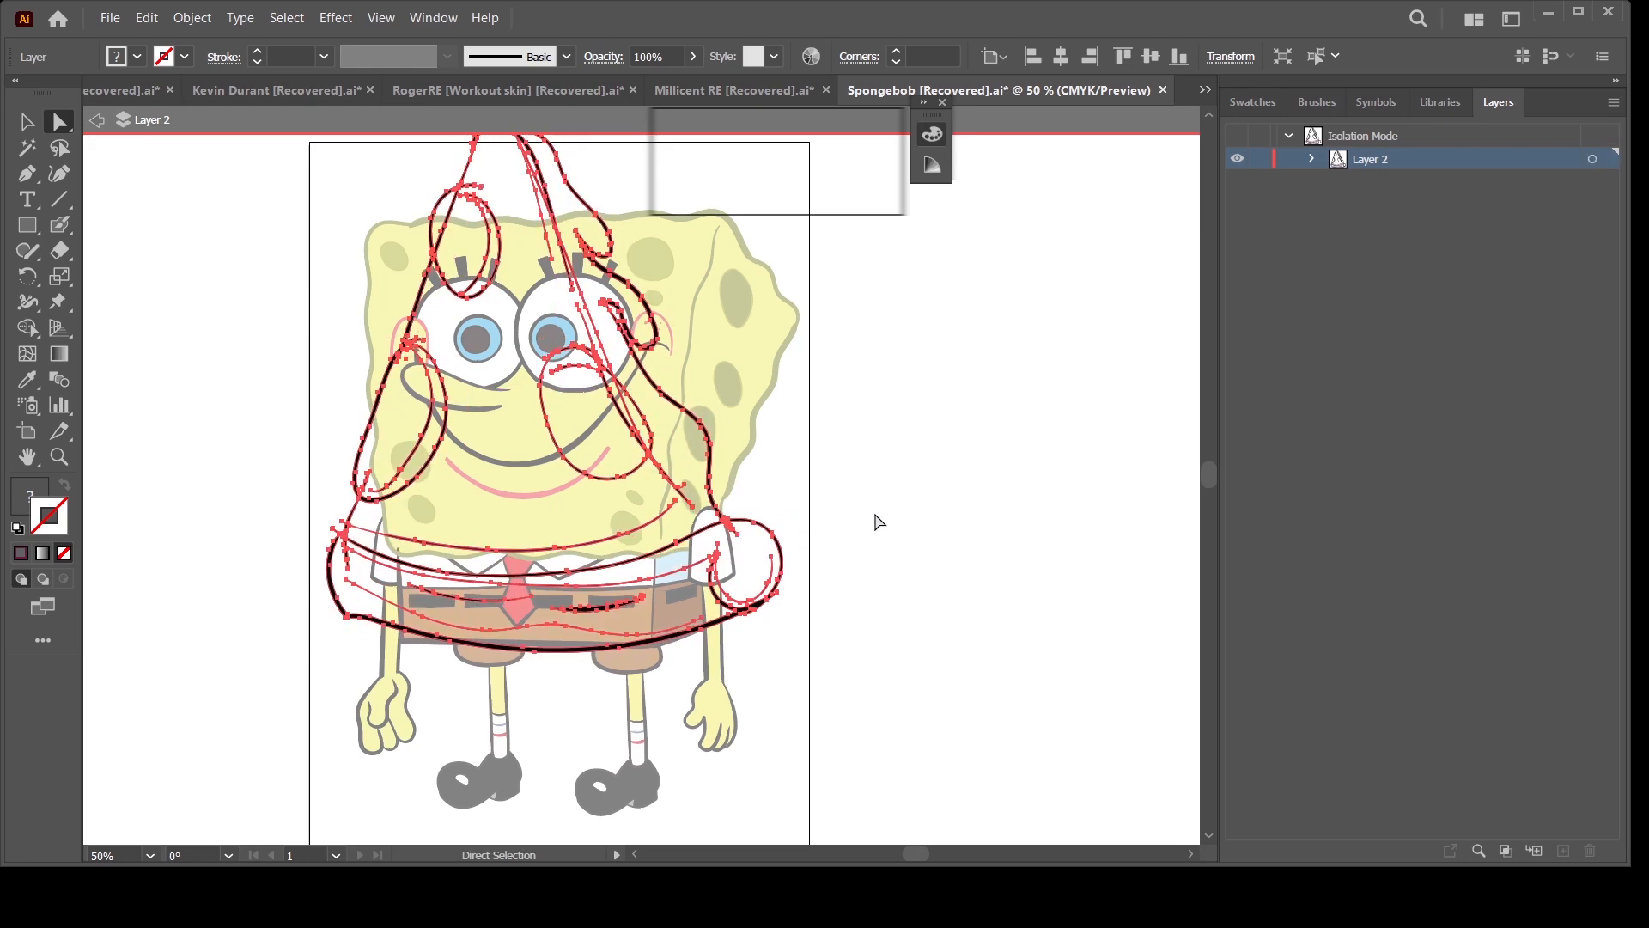
left_click(877, 524)
Step: Leave Layer 2's isolation, hide the +Character layer and add another new layer
key("ctrl+minus")
key("ctrl+minus")
left_click_drag(847, 669, 840, 632)
key("ctrl+equal")
left_click_drag(858, 483, 882, 547)
key("ctrl+equal")
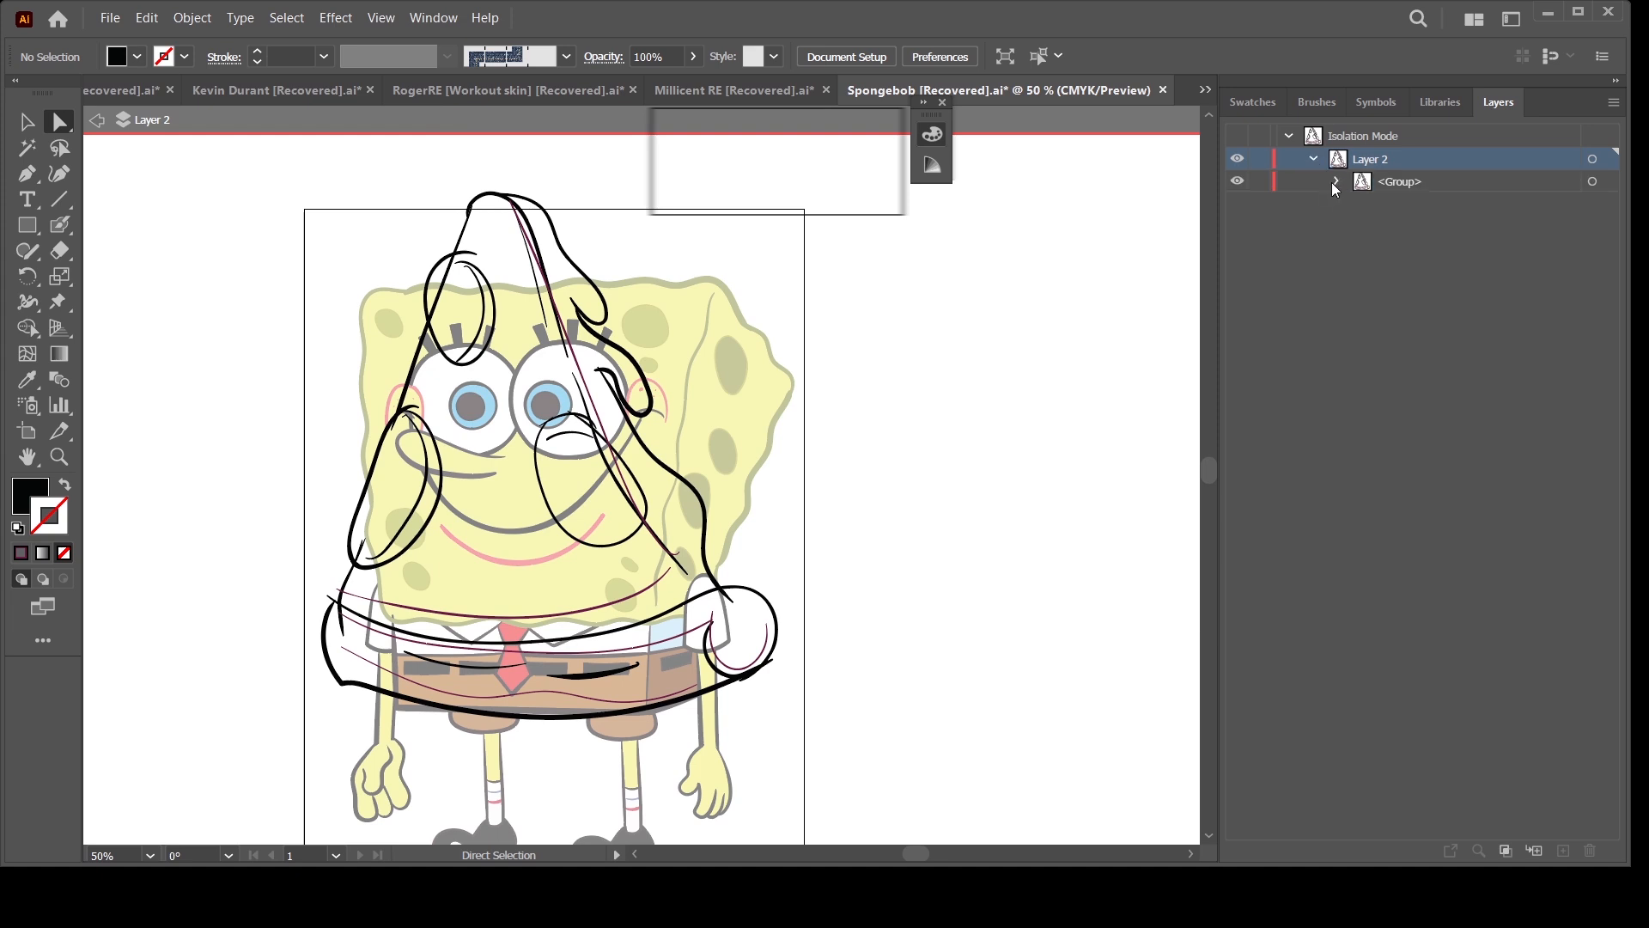
double_click(1058, 369)
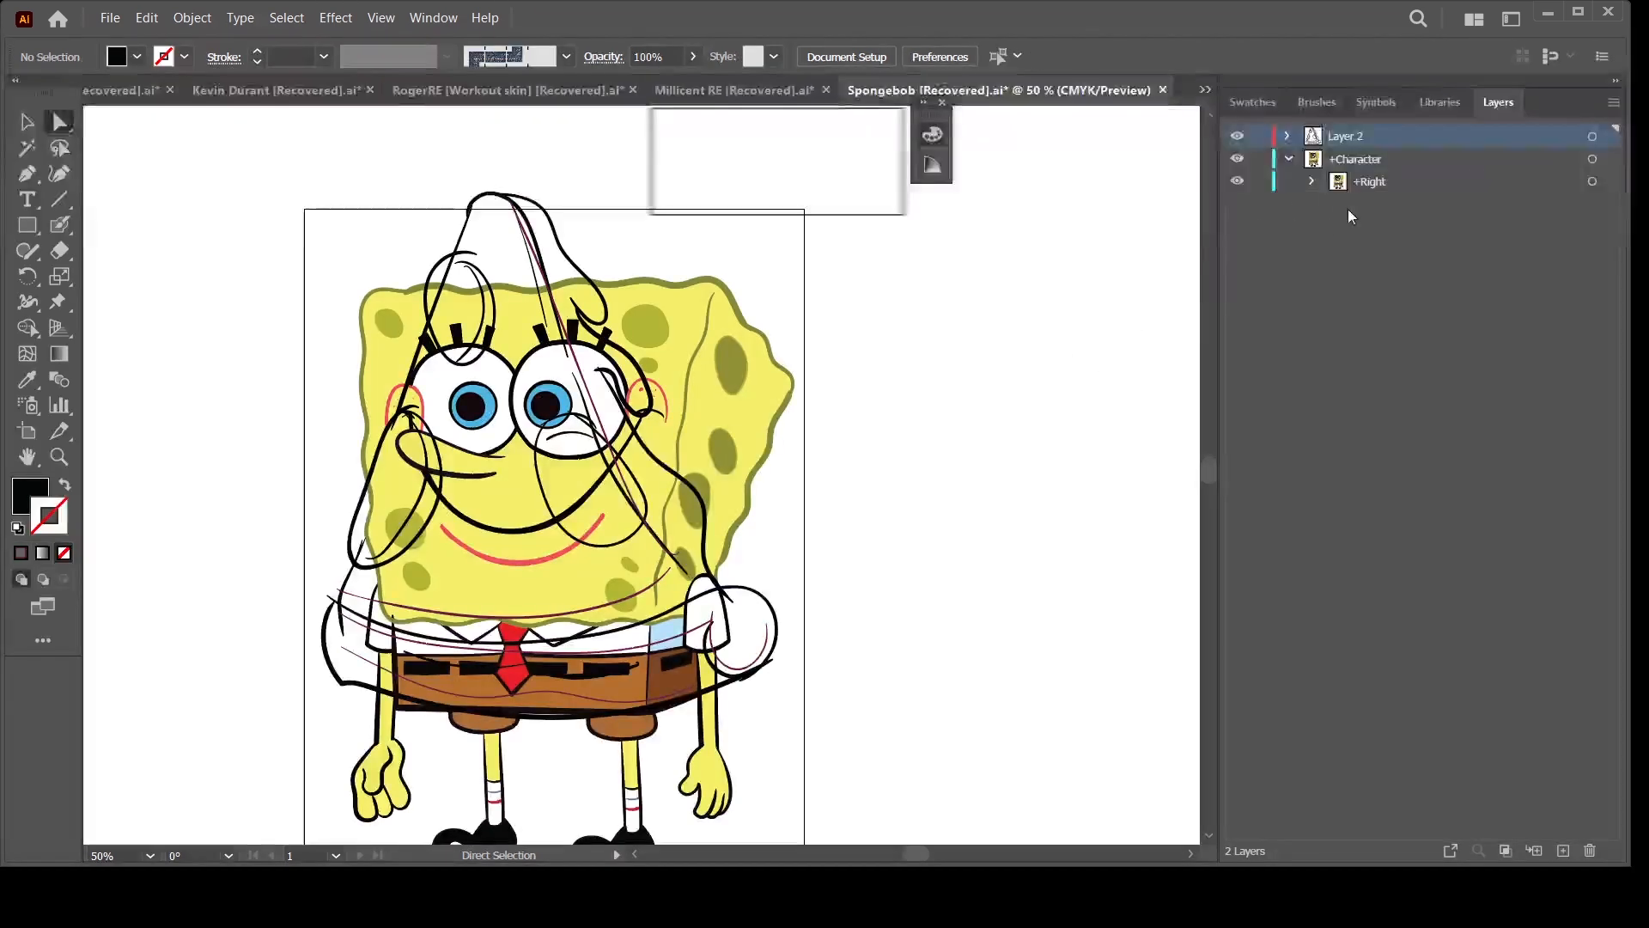
left_click(1238, 159)
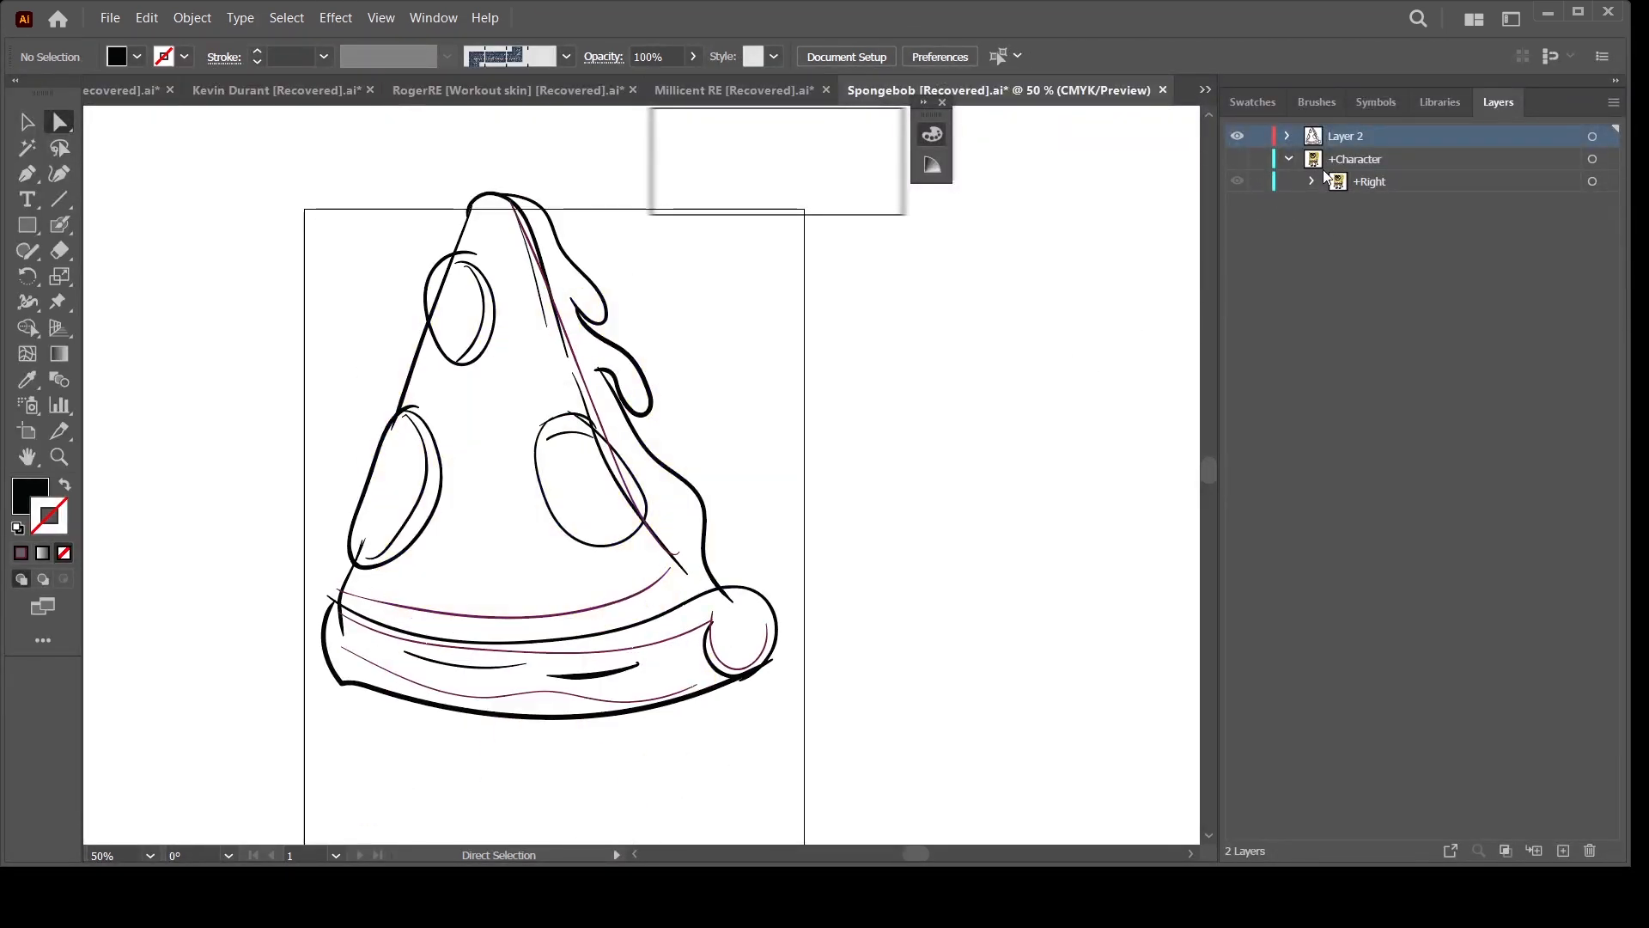
left_click(1562, 849)
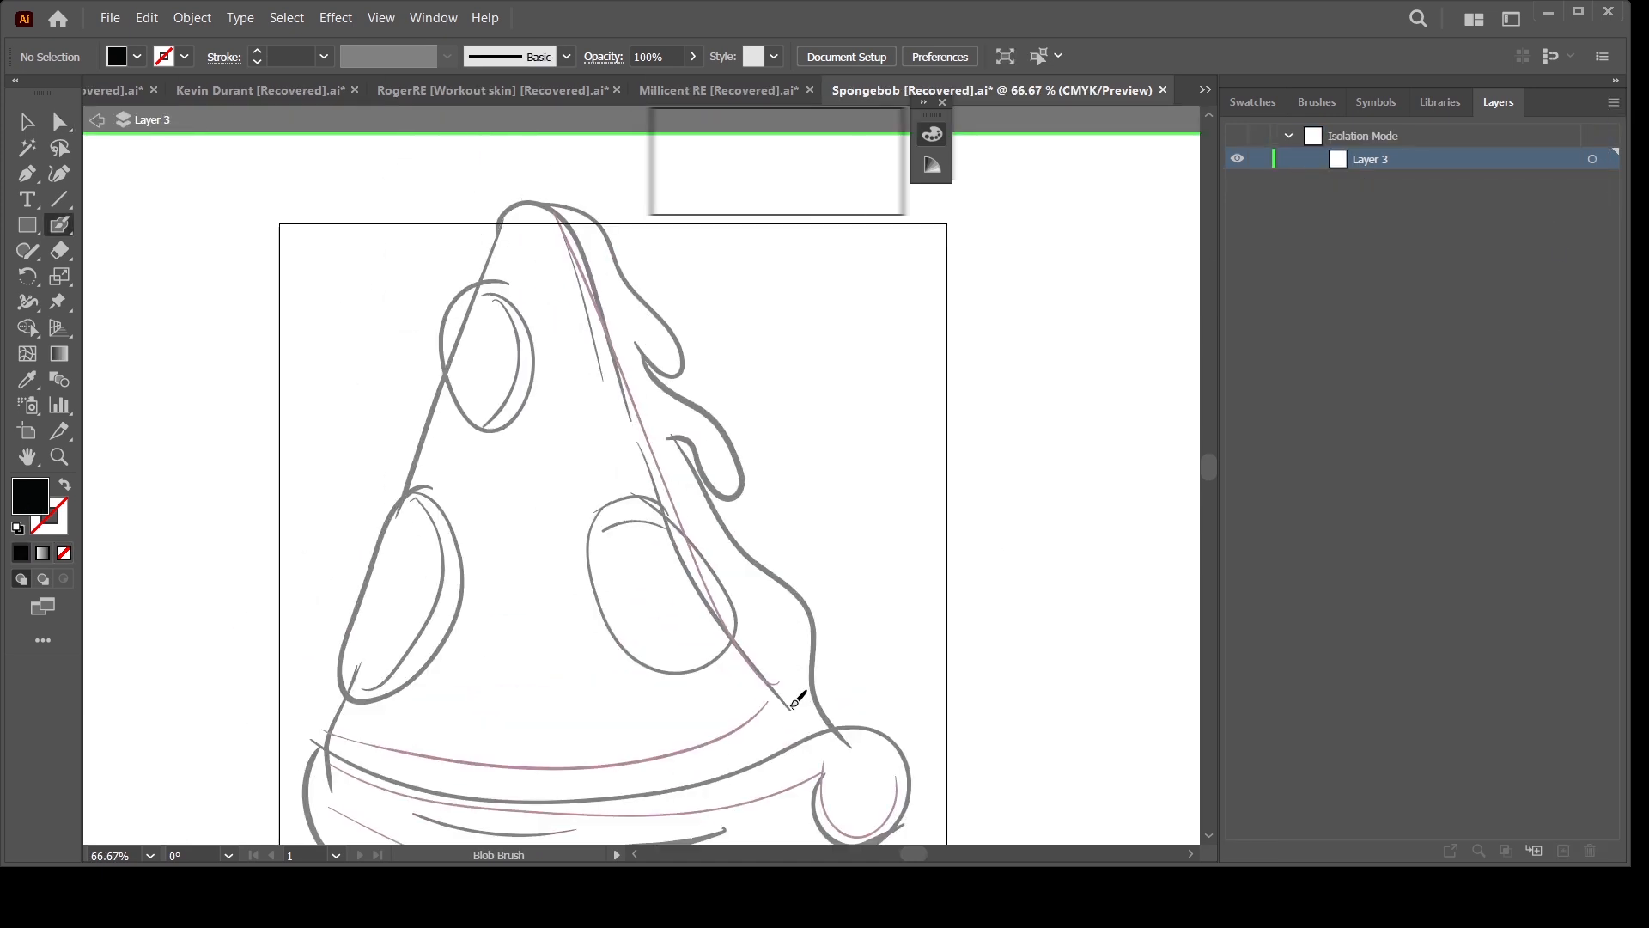
Step: Ink the slice outline, dripping edge and crust in black with the Blob Brush on Layer 3, grouping and locking the lines
mouse_move(623, 417)
left_mouse_down()
mouse_move(376, 589)
mouse_move(328, 749)
left_mouse_up()
left_click_drag(852, 731, 956, 536)
mouse_move(430, 550)
left_mouse_down()
mouse_move(471, 649)
mouse_move(863, 580)
mouse_move(430, 552)
left_mouse_up()
left_click_drag(868, 481, 787, 444)
mouse_move(852, 531)
left_mouse_down()
mouse_move(844, 586)
mouse_move(895, 602)
mouse_move(874, 621)
left_mouse_up()
mouse_move(862, 667)
left_mouse_down()
mouse_move(701, 396)
mouse_move(672, 314)
left_mouse_up()
left_click_drag(662, 297, 633, 182)
key("ctrl+a")
left_click(1311, 159)
left_click(1260, 181)
Step: Ink the three pepperoni with their inner rim lines using the Blob Brush and group them
mouse_move(490, 263)
left_mouse_down()
mouse_move(359, 318)
mouse_move(490, 263)
left_mouse_up()
mouse_move(443, 230)
left_mouse_down()
mouse_move(476, 249)
mouse_move(426, 427)
left_mouse_up()
left_click_drag(481, 550, 666, 325)
mouse_move(519, 289)
left_mouse_down()
mouse_move(482, 314)
mouse_move(421, 609)
left_mouse_up()
mouse_move(989, 452)
left_mouse_down()
mouse_move(821, 461)
mouse_move(816, 447)
left_mouse_up()
left_click_drag(625, 361, 716, 355)
key("ctrl+minus")
key("ctrl+minus")
key("ctrl+a")
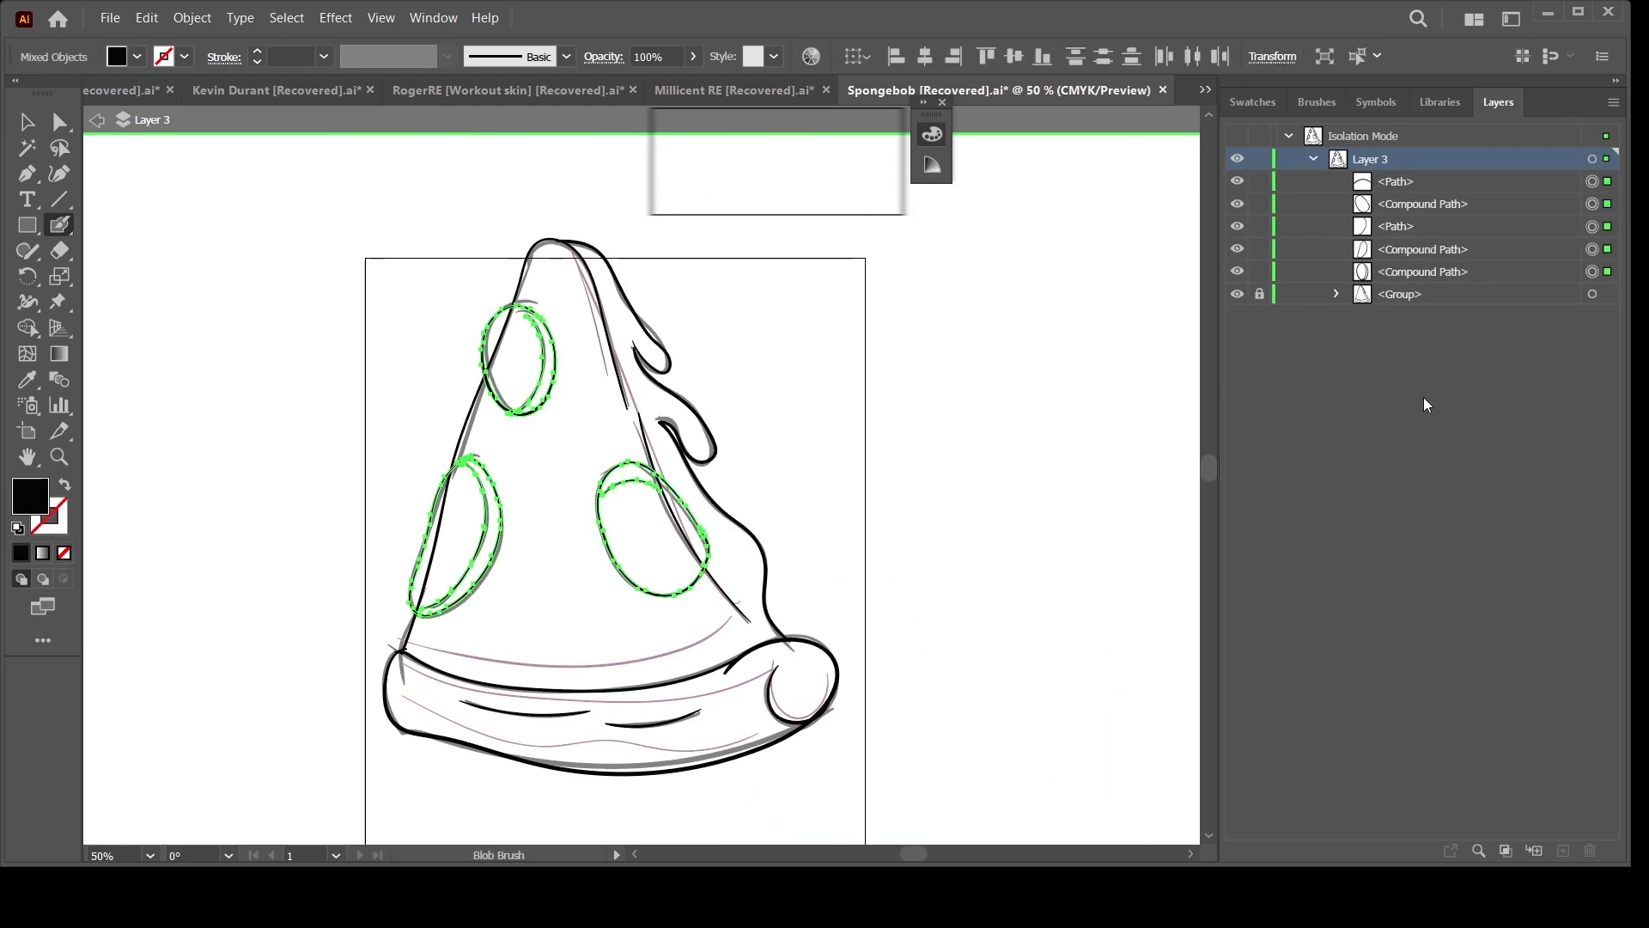
key("ctrl+g")
Step: Draw a closed black-filled Pen shape along the crust's upper edge and rolled end as a shadow, and group it
key("a")
key("ctrl+equal")
key("v")
key("p")
left_click(588, 619, "ctrl")
left_click(204, 450)
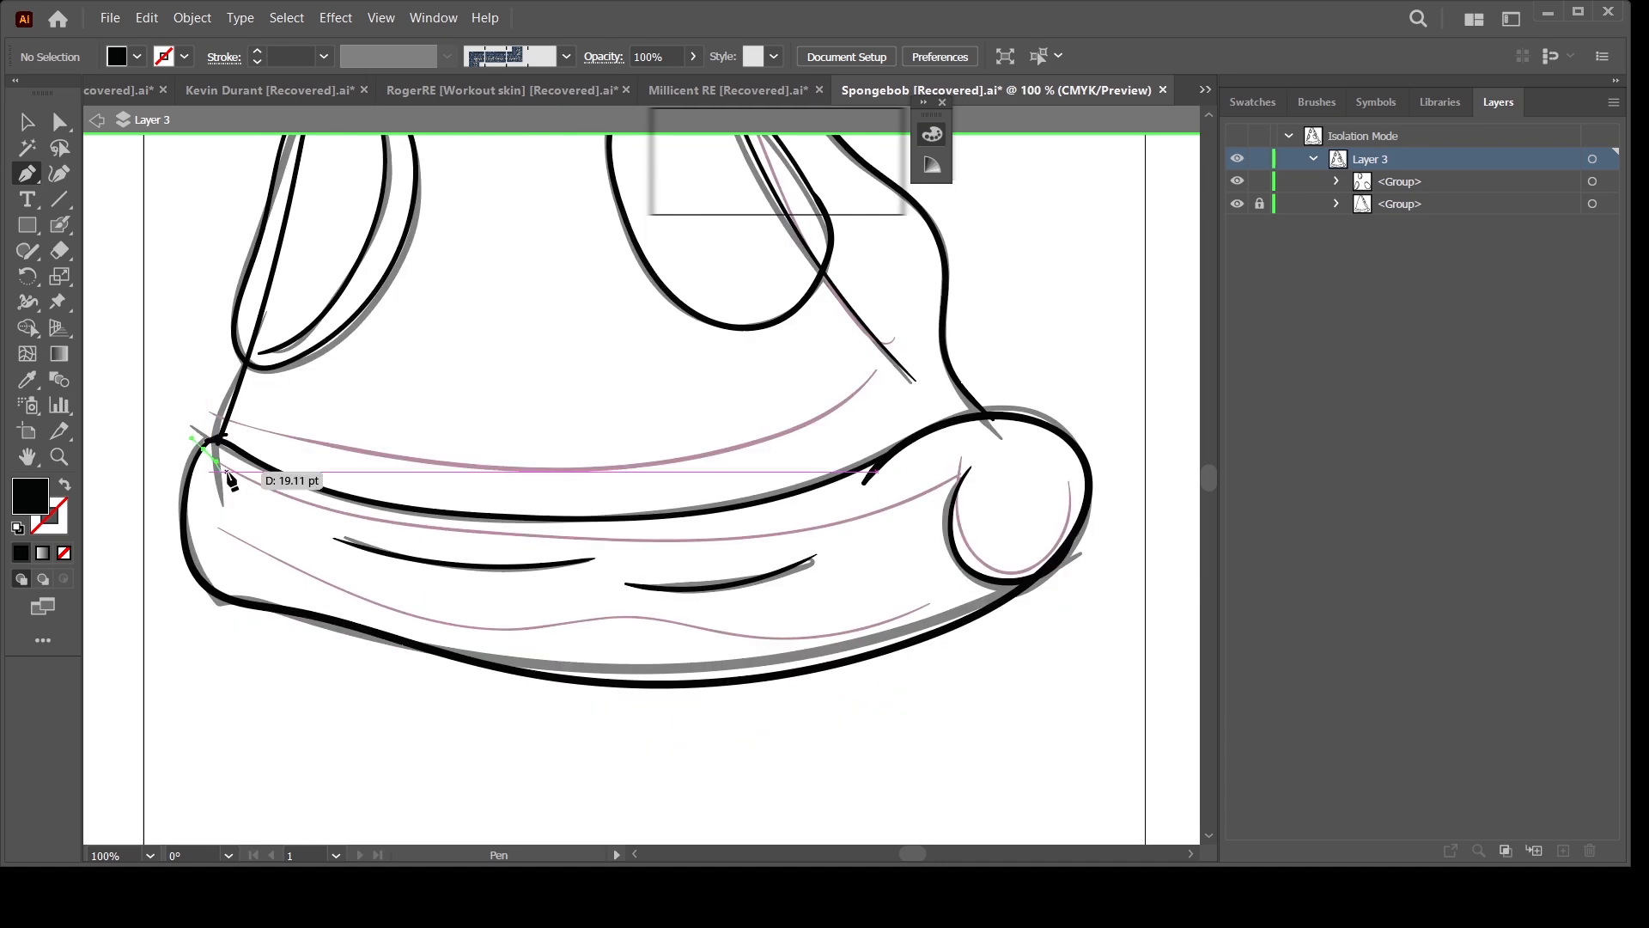
left_click(231, 471)
mouse_move(686, 547)
left_mouse_down()
mouse_move(902, 532)
mouse_move(971, 562)
left_mouse_up()
left_click(962, 474)
mouse_move(998, 575)
left_mouse_down()
mouse_move(1025, 577)
mouse_move(1063, 540)
left_mouse_up()
key("ctrl+z")
mouse_move(1071, 486)
left_mouse_down()
mouse_move(1062, 460)
mouse_move(971, 419)
left_mouse_up()
key("shift+x")
mouse_move(917, 439)
left_mouse_down()
mouse_move(885, 456)
mouse_move(878, 424)
left_mouse_up()
left_click_drag(896, 393, 888, 387)
left_click(205, 450)
key("shift+x")
key("ctrl+g")
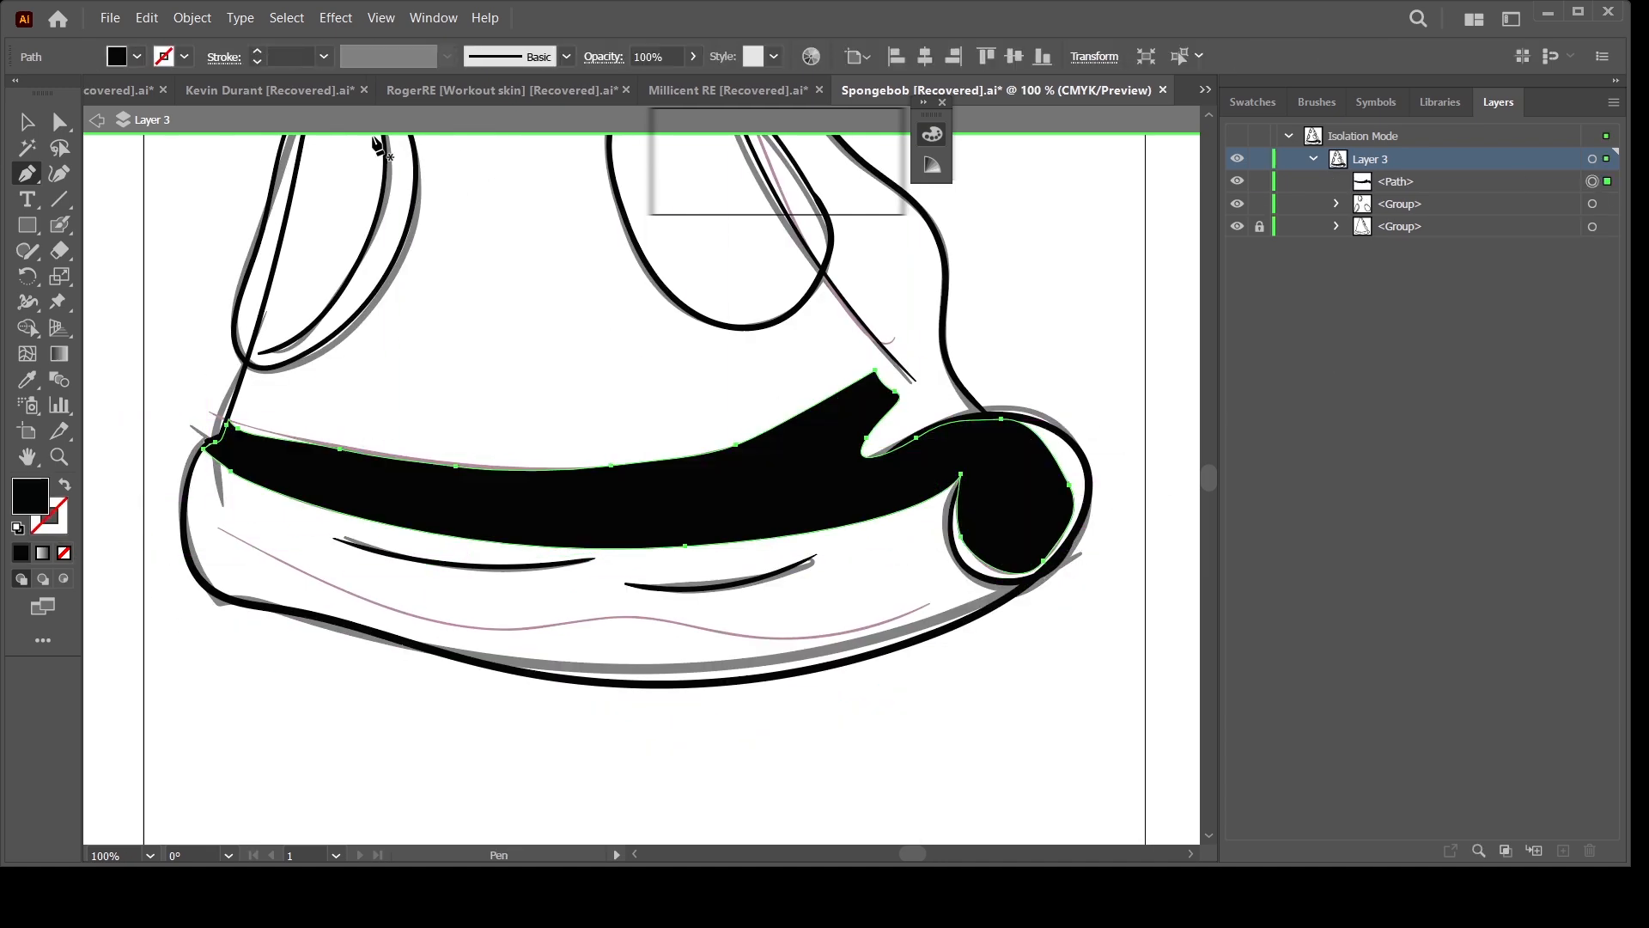
Step: Name the crust shadow group 1 and set its opacity to 41%
double_click(1396, 183)
type("1")
left_click(694, 57)
left_click(847, 725)
Step: Trace a Pen path from the slice's tip down its inner side edge to the crust and back up around the lower cheese drip
key("ctrl+minus")
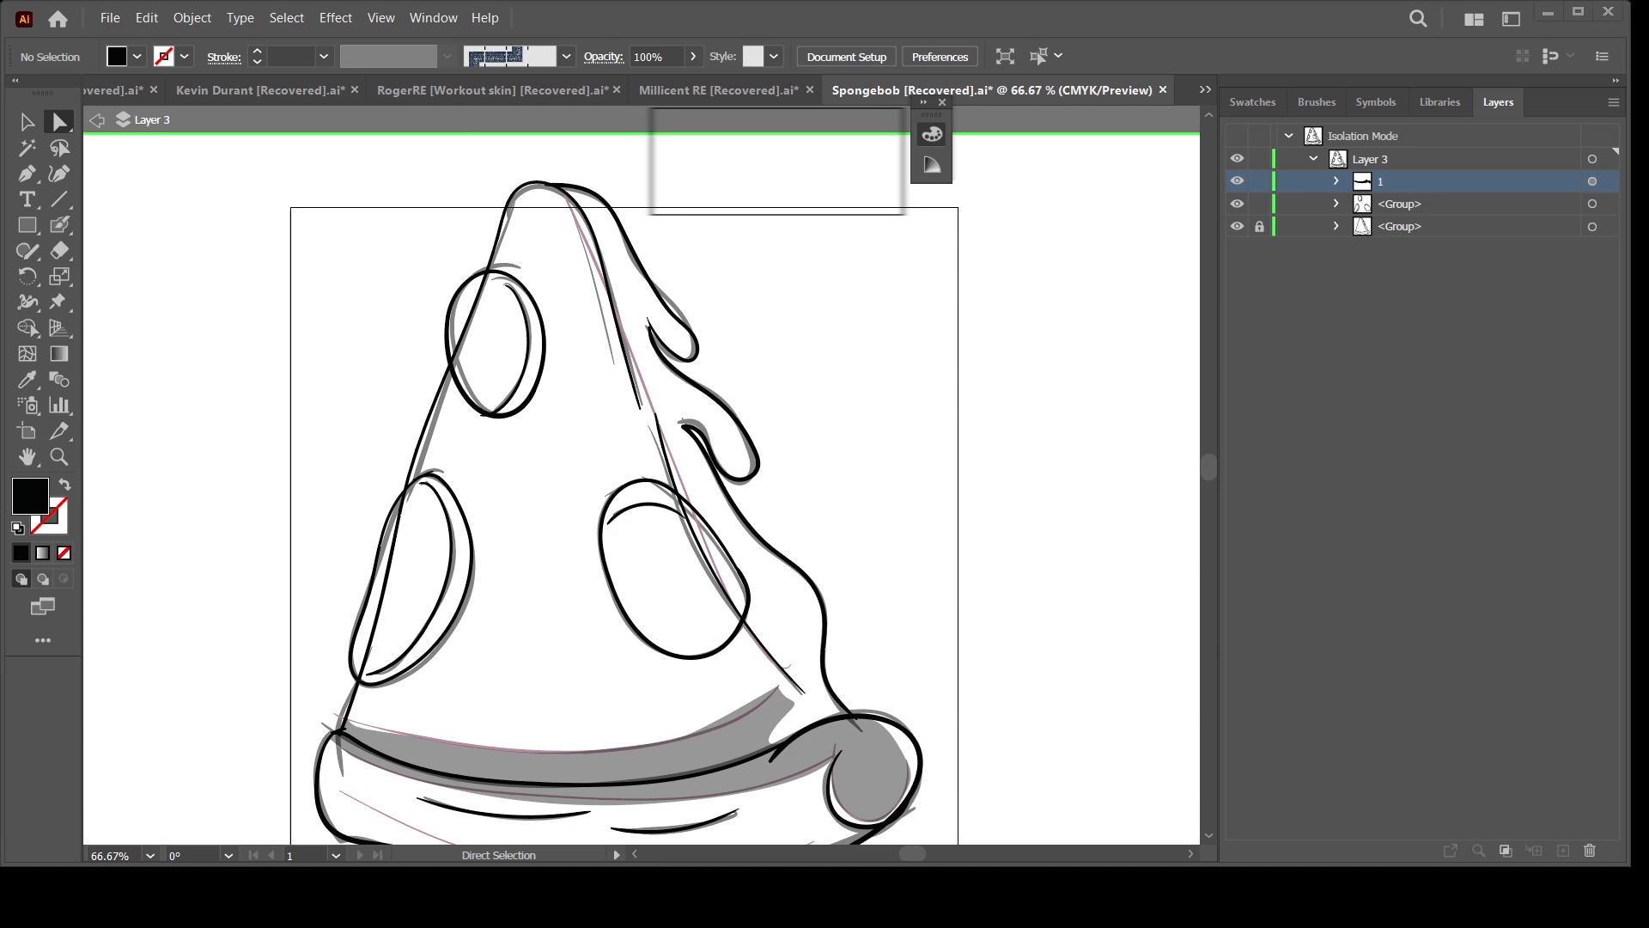
key("p")
left_click(546, 183)
left_click_drag(587, 218, 600, 256)
left_click(634, 380)
left_click_drag(730, 603, 756, 640)
left_click(805, 728)
key("shift+x")
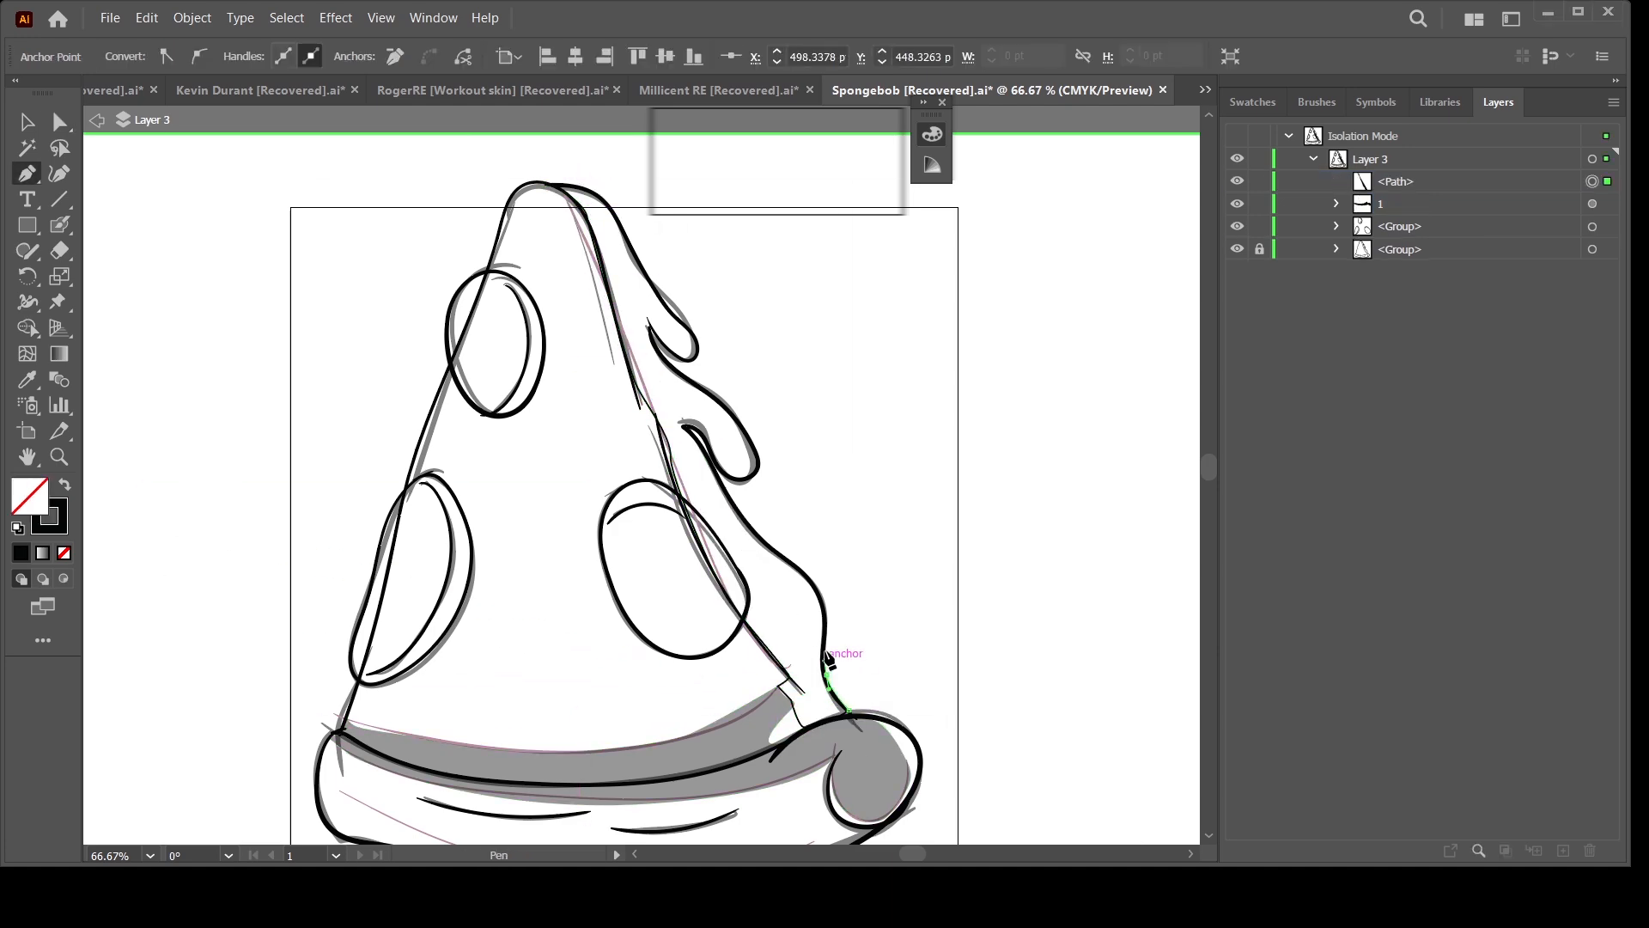
left_click(826, 602)
left_click(728, 472)
left_click(760, 463)
left_click(708, 387)
left_click(651, 324)
Step: Continue the path around the upper drip, close it at the tip, fill it black and move it into group 1
key("ctrl+plus")
key("ctrl+plus")
key("ctrl+plus")
left_click(749, 584)
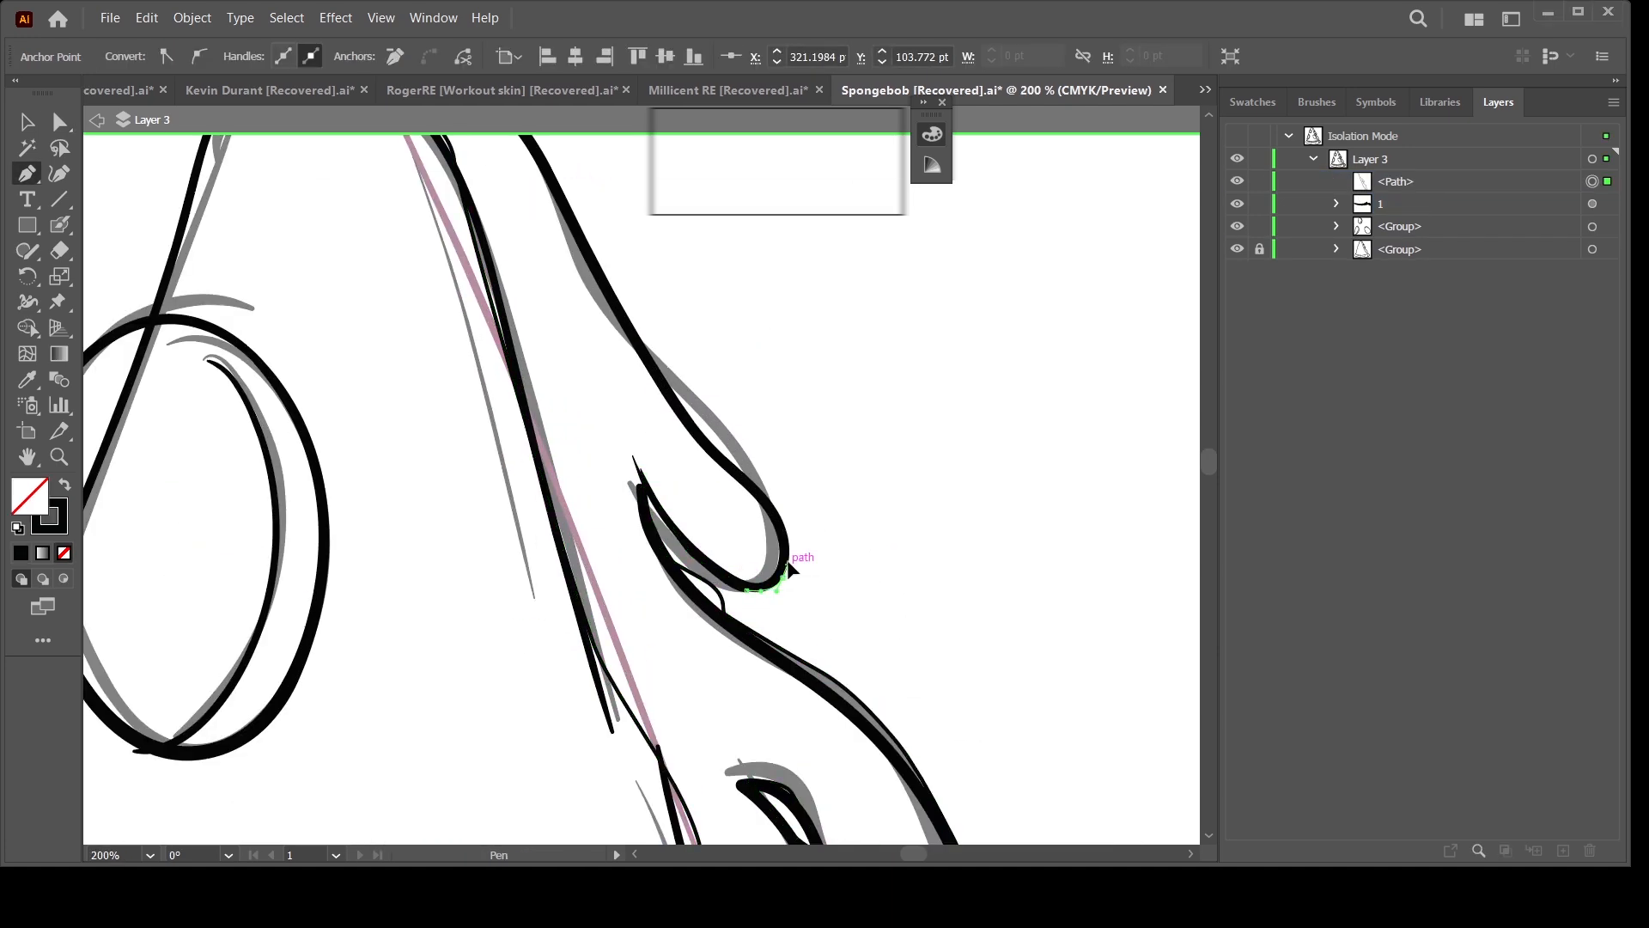
key("ctrl+minus")
key("ctrl+minus")
left_click(550, 310)
left_click(462, 288)
key("shift+x")
left_click_drag(1396, 181, 1396, 204)
Step: Leave Layer 3's isolation and hide the rough sketch on Layer 2
key("a")
key("ctrl+minus")
key("ctrl+minus")
key("ctrl+minus")
key("ctrl+minus")
key("ctrl+plus")
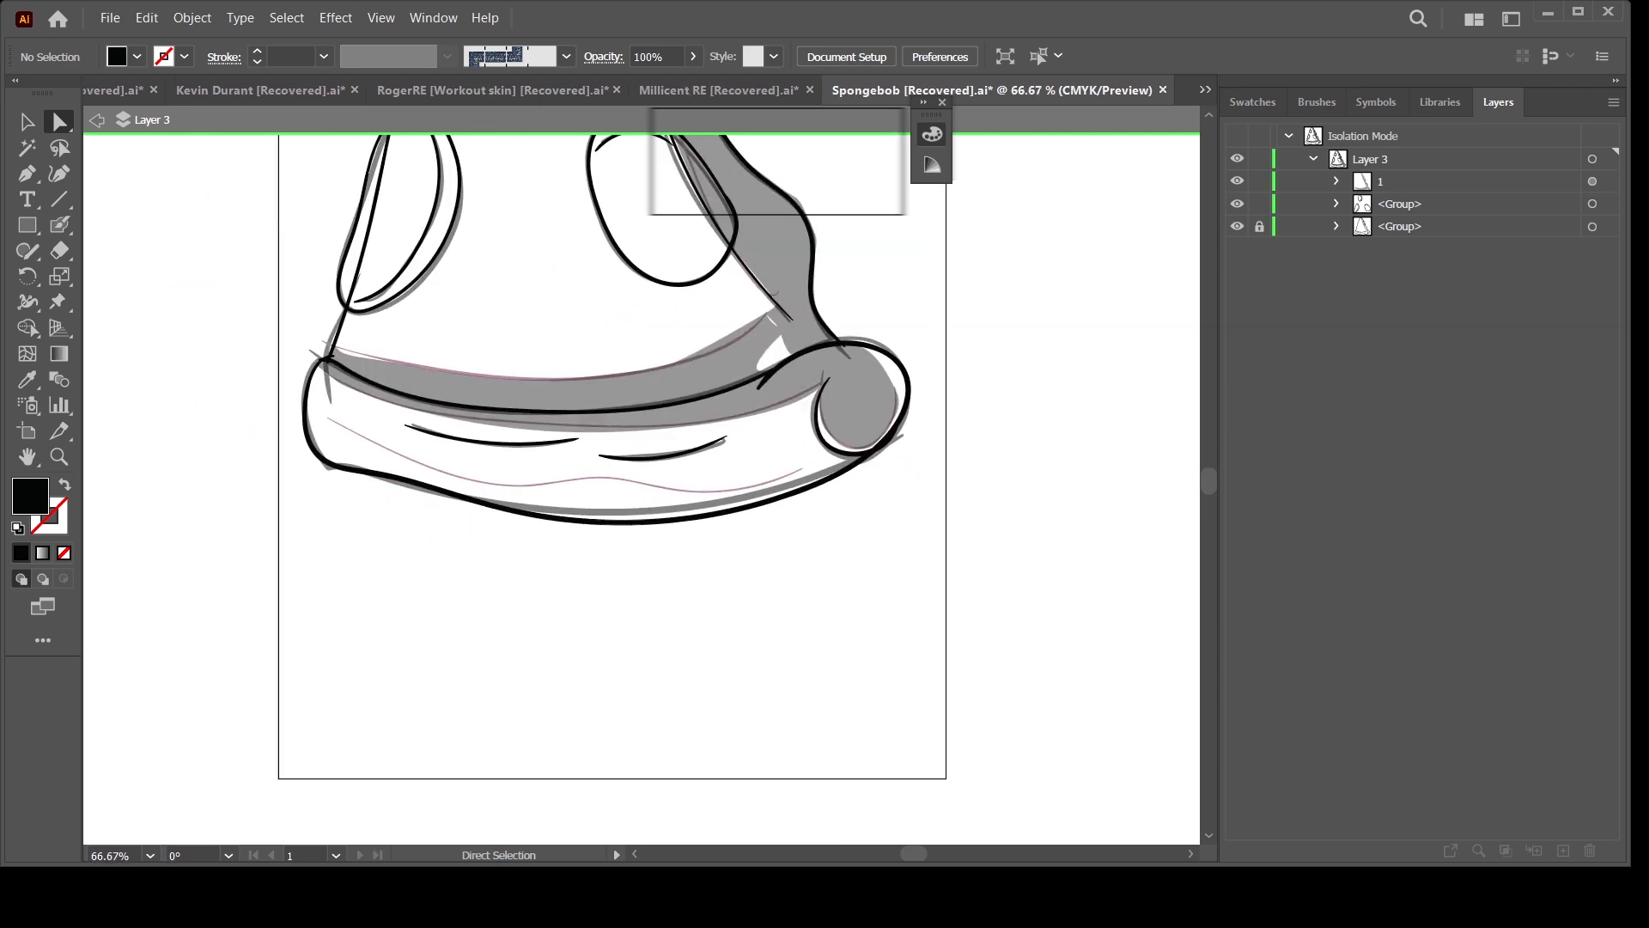
key("ctrl+minus")
left_click(1236, 228)
left_click(1236, 229)
double_click(933, 567)
key("ctrl+minus")
left_click(1237, 227)
key("ctrl+plus")
left_click_drag(947, 441, 942, 496)
Step: Fill the slice's face and dripping side with yellow-orange and the crust with orange using the Live Paint Bucket
left_click(27, 123)
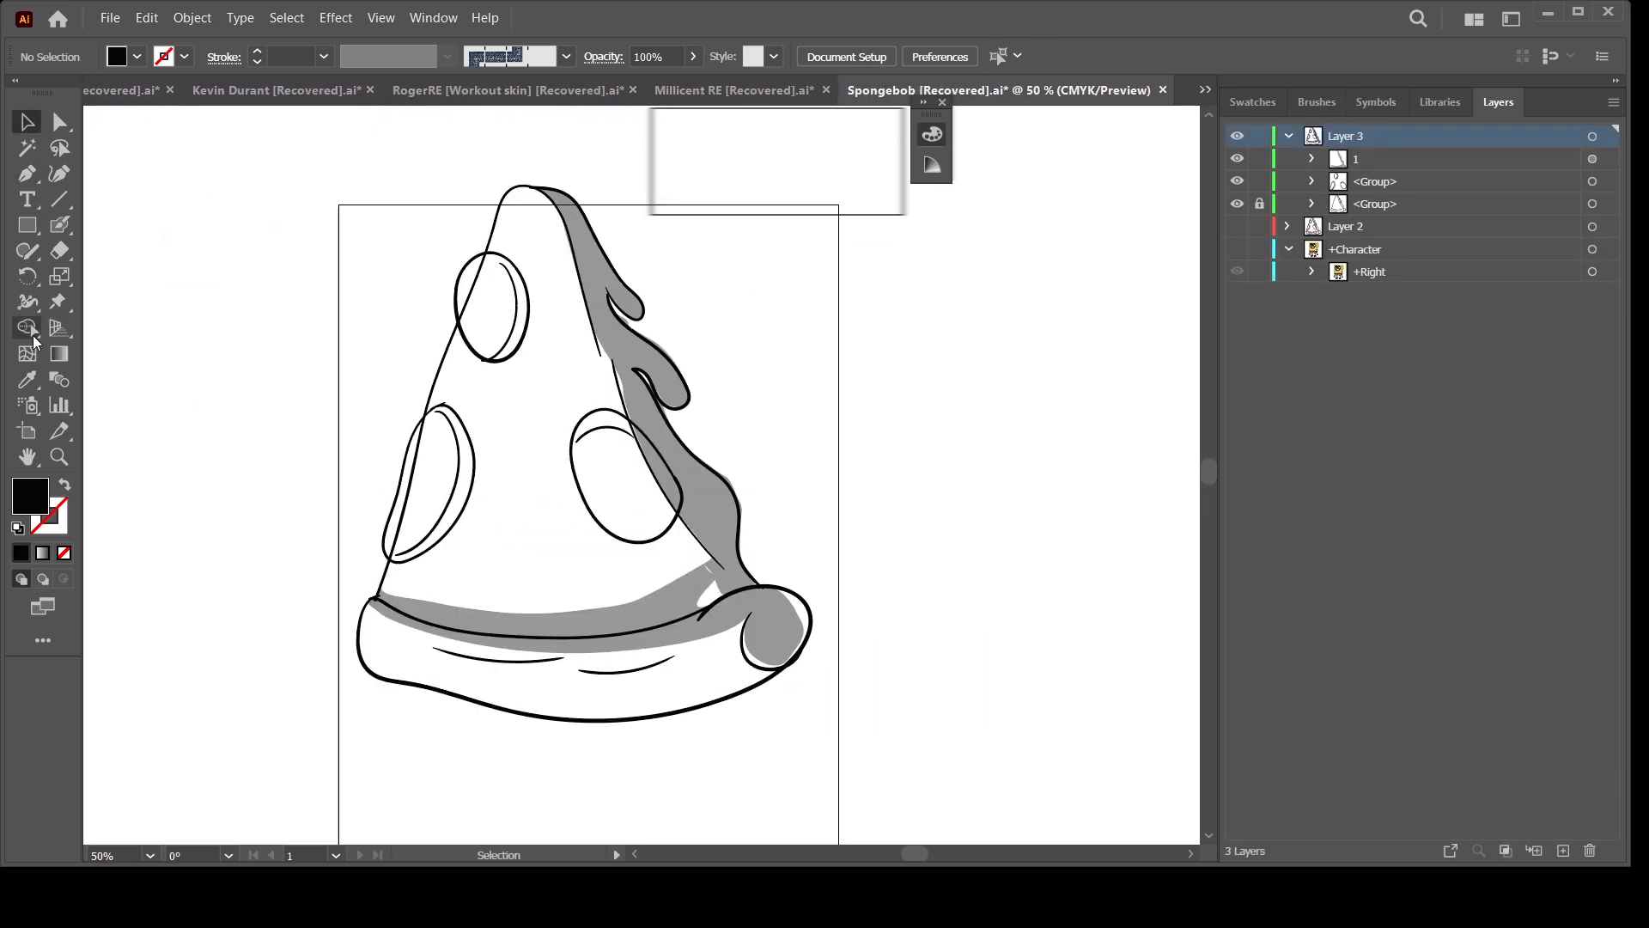
left_click(29, 330)
left_click(160, 369)
left_click(1418, 515)
left_click(706, 191)
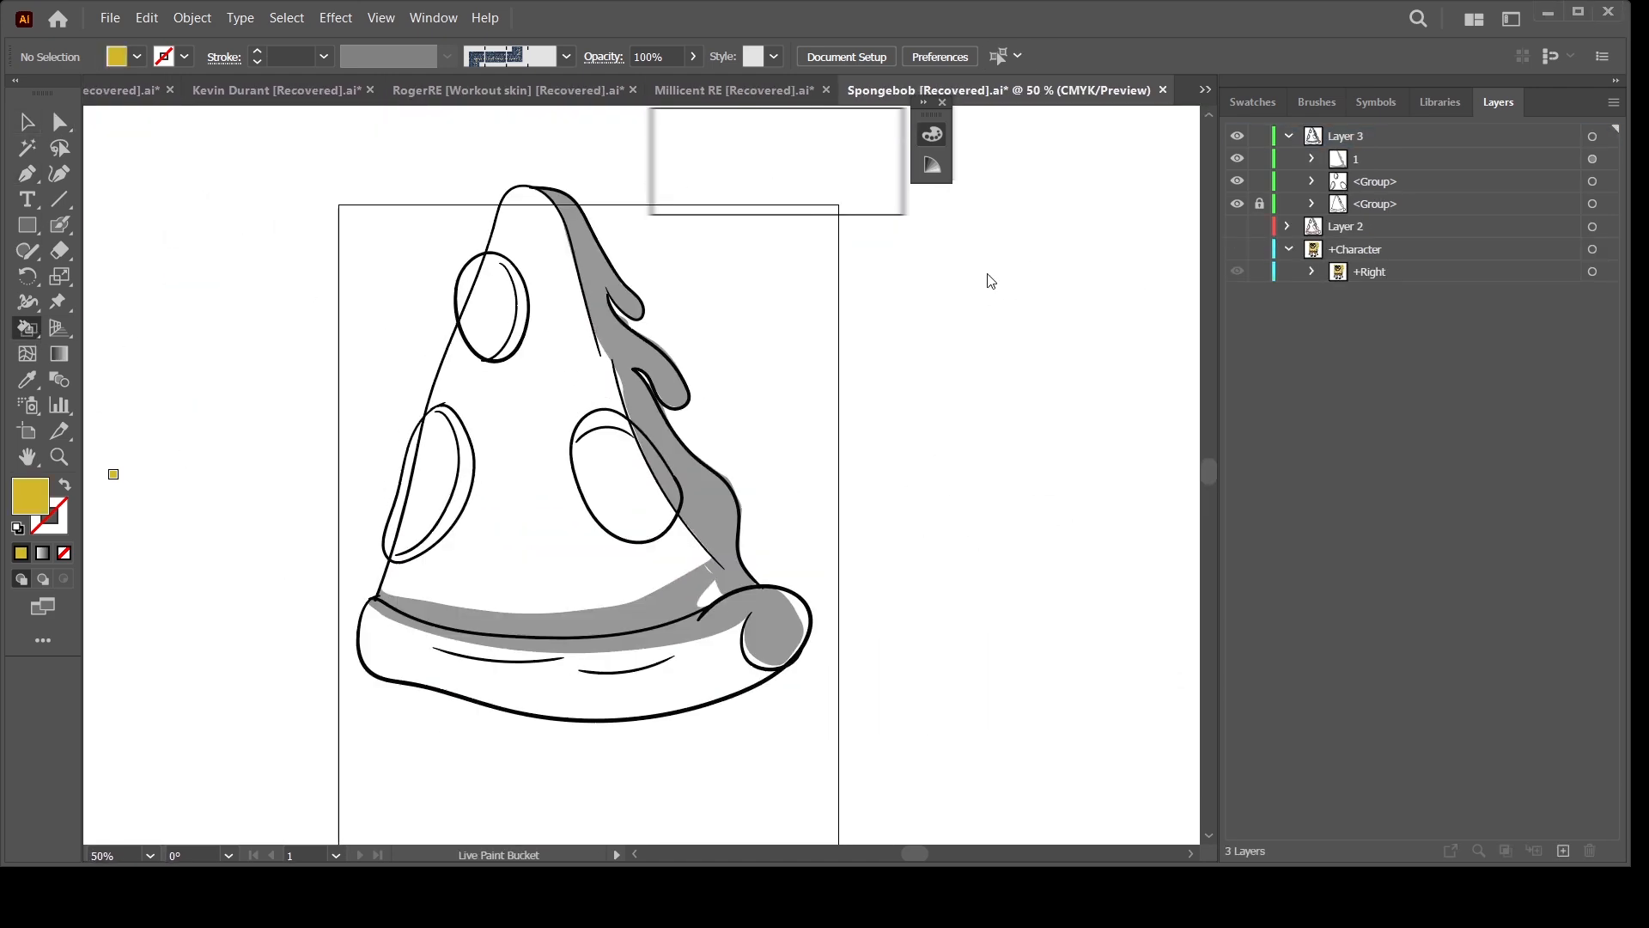
left_click(732, 548)
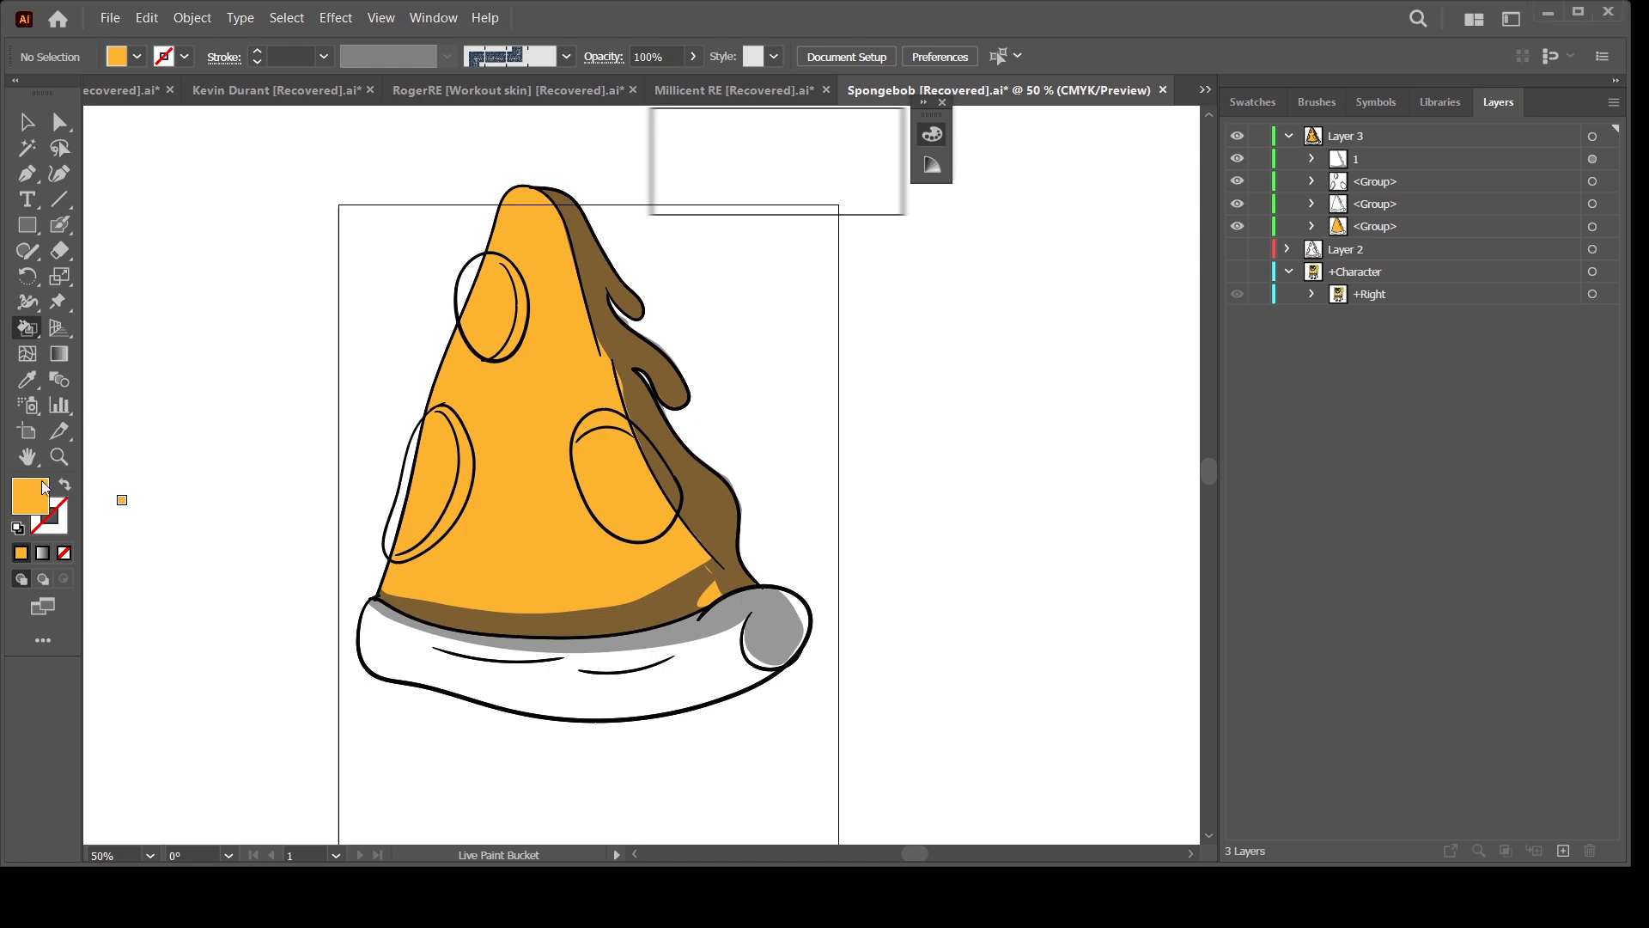
left_click(725, 303)
left_click(652, 685)
Step: Fill the three pepperoni with red using the Live Paint Bucket
key("a")
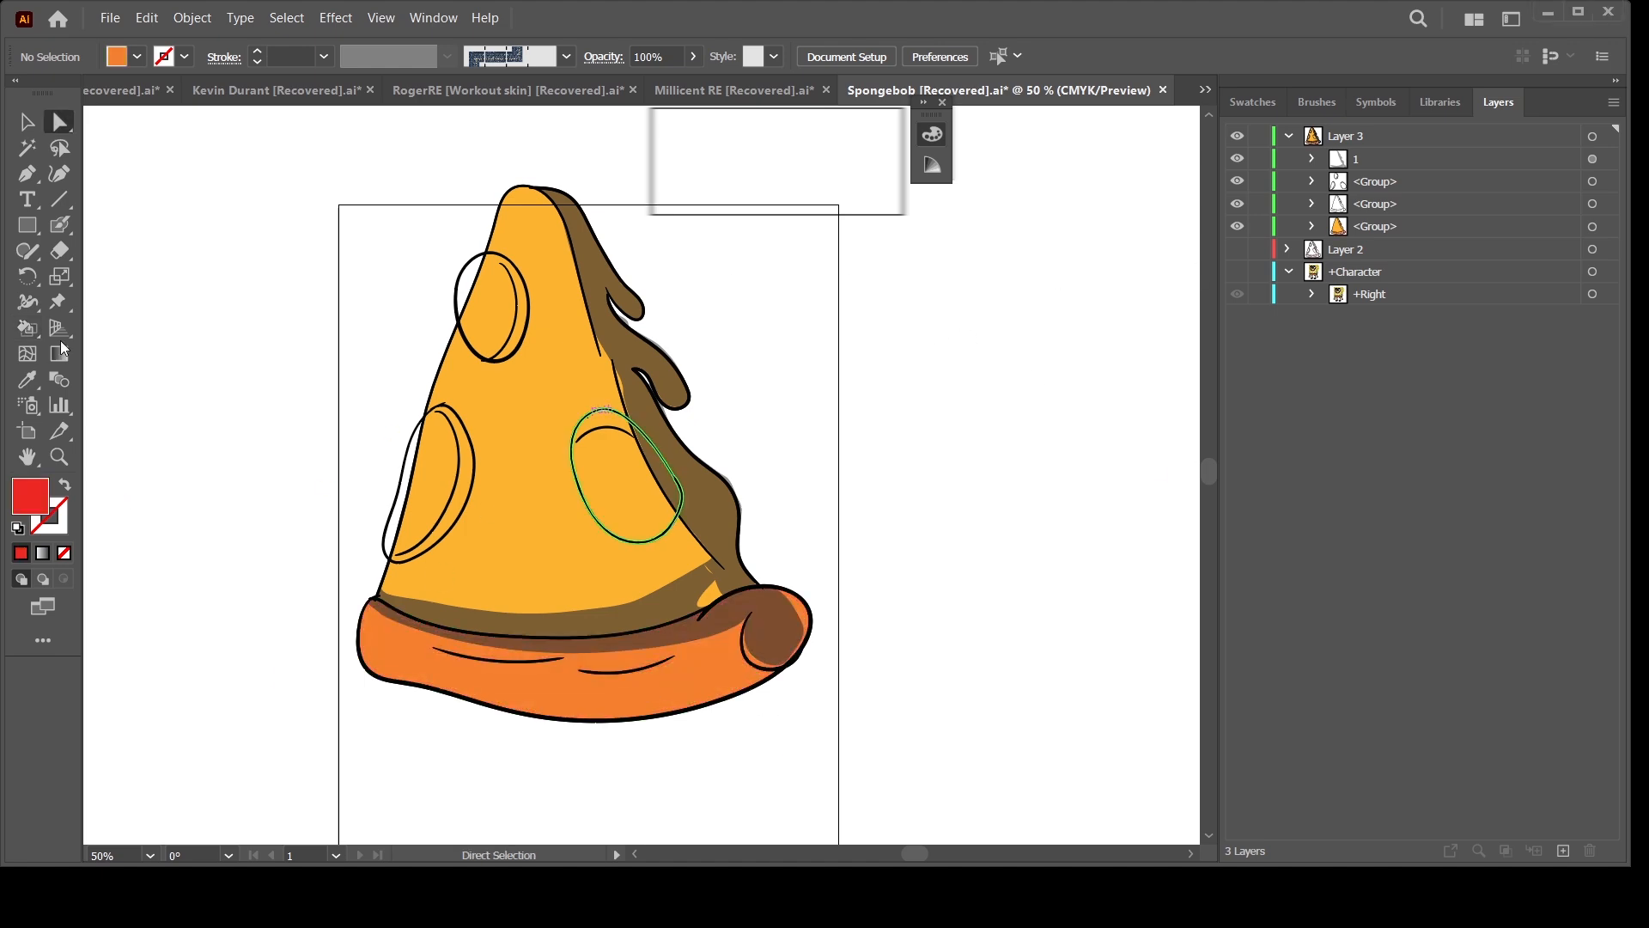
left_click(681, 491)
key("k")
left_click(411, 471)
left_click(492, 307)
left_click(620, 481)
Step: Move shadow group 1 below the pepperoni group and lower its opacity for a lighter shade
key("a")
left_click_drag(1357, 159, 1378, 216)
left_click(1593, 204)
left_click(693, 57)
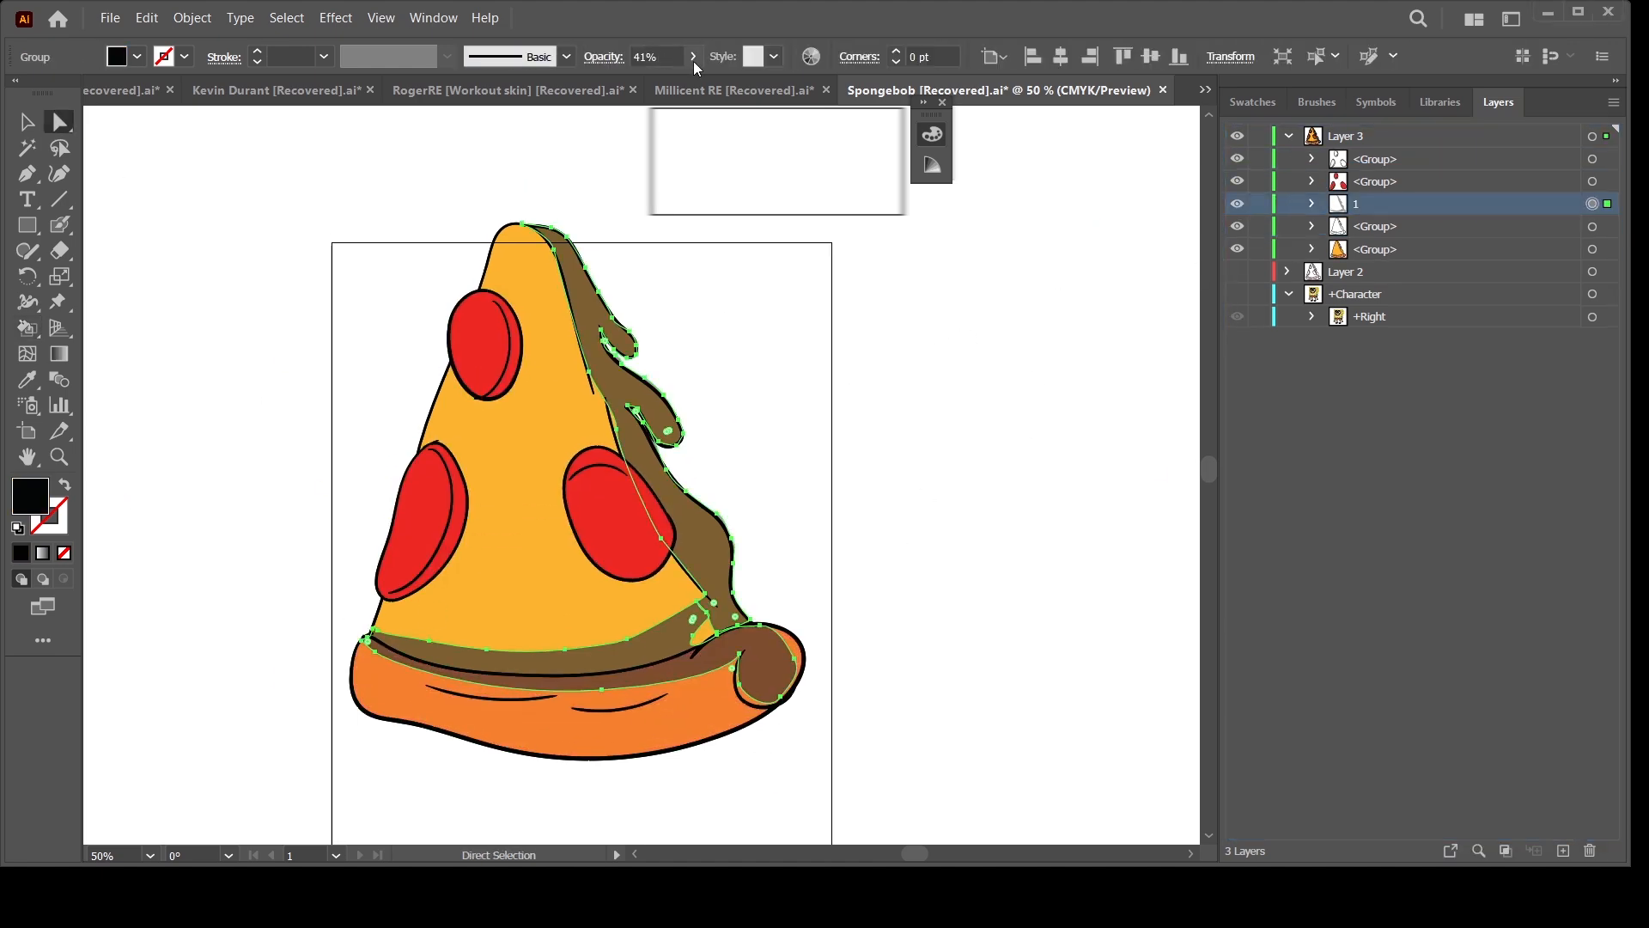
left_click_drag(678, 80, 631, 79)
left_click(1018, 498)
Step: Combine the pepperoni lines and the slice outlines with their matching colour-fill groups in Layer 3
left_click_drag(1017, 499, 1012, 470)
left_click(1593, 159)
left_click_drag(1491, 159, 1491, 227)
left_click(1593, 181)
key("ctrl+a")
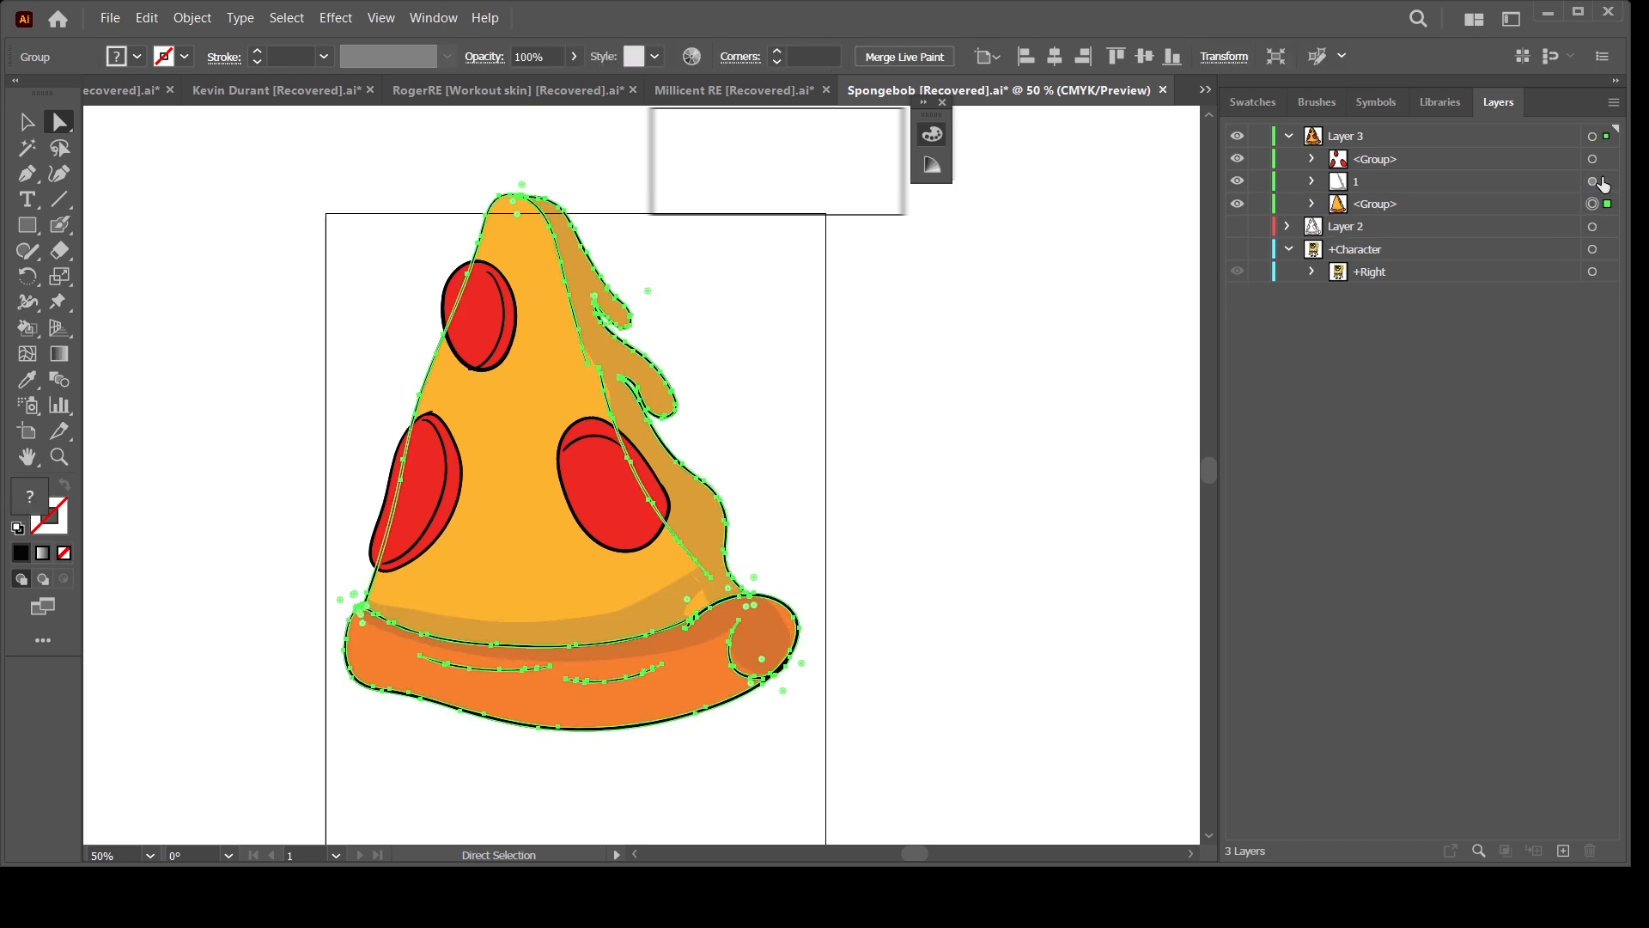
Step: Group all the pizza slice artwork in Layer 3 and show the character's +Right group
key("ctrl+g")
left_click(1047, 362)
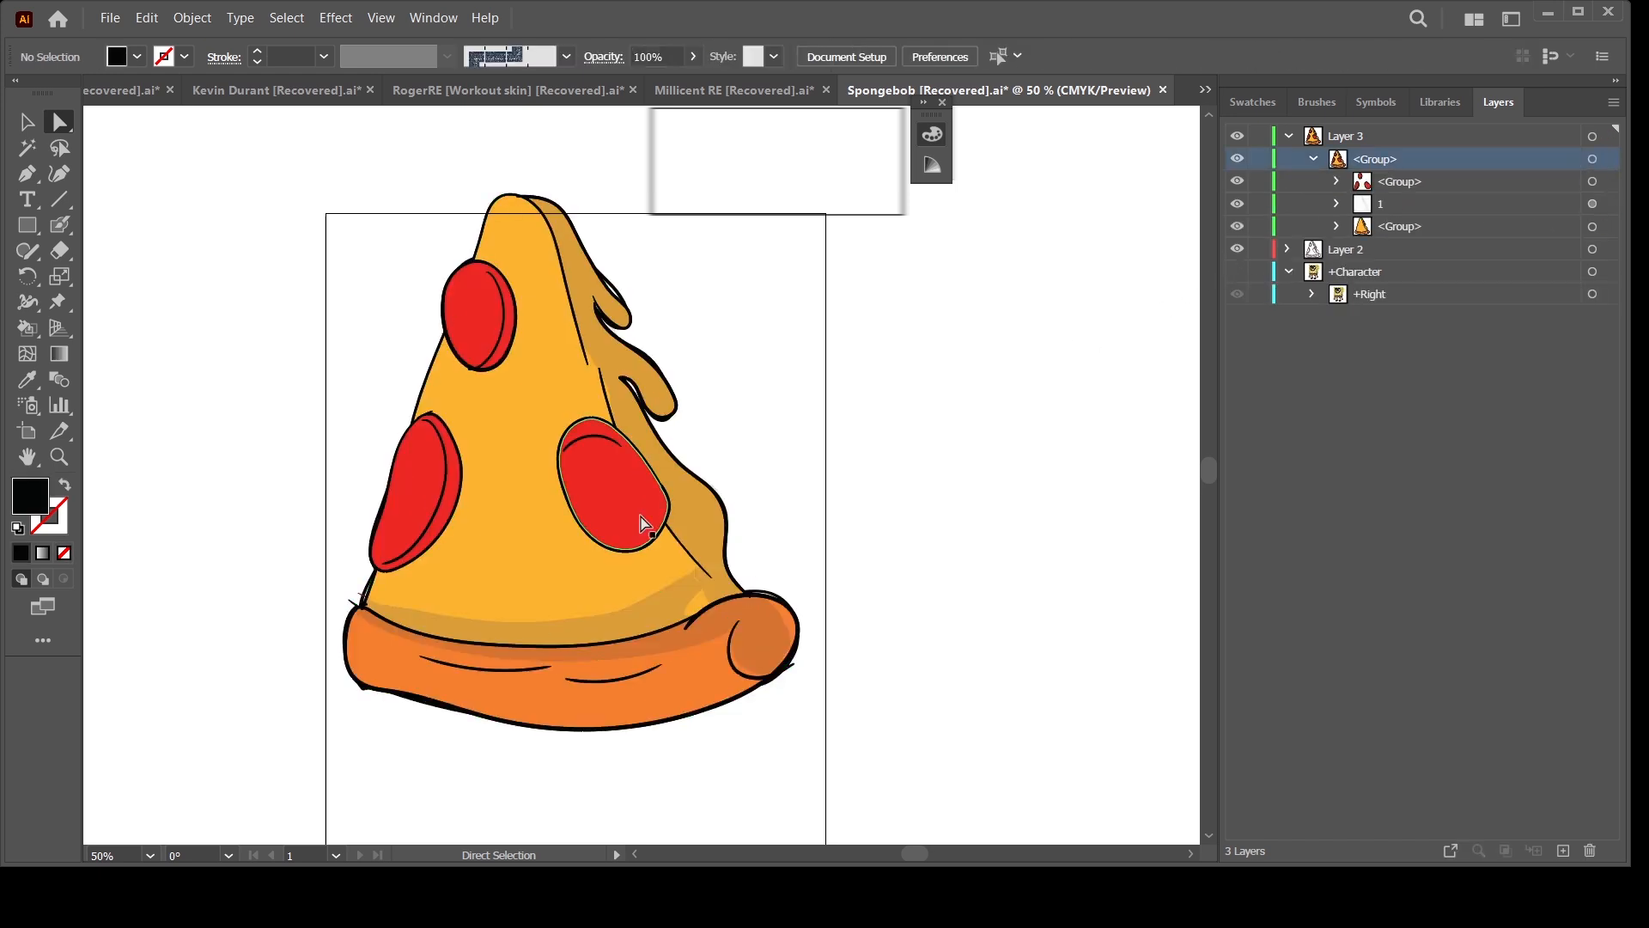
left_click(1238, 274)
scroll(892, 508, "down", 3)
scroll(892, 583, "up", 3)
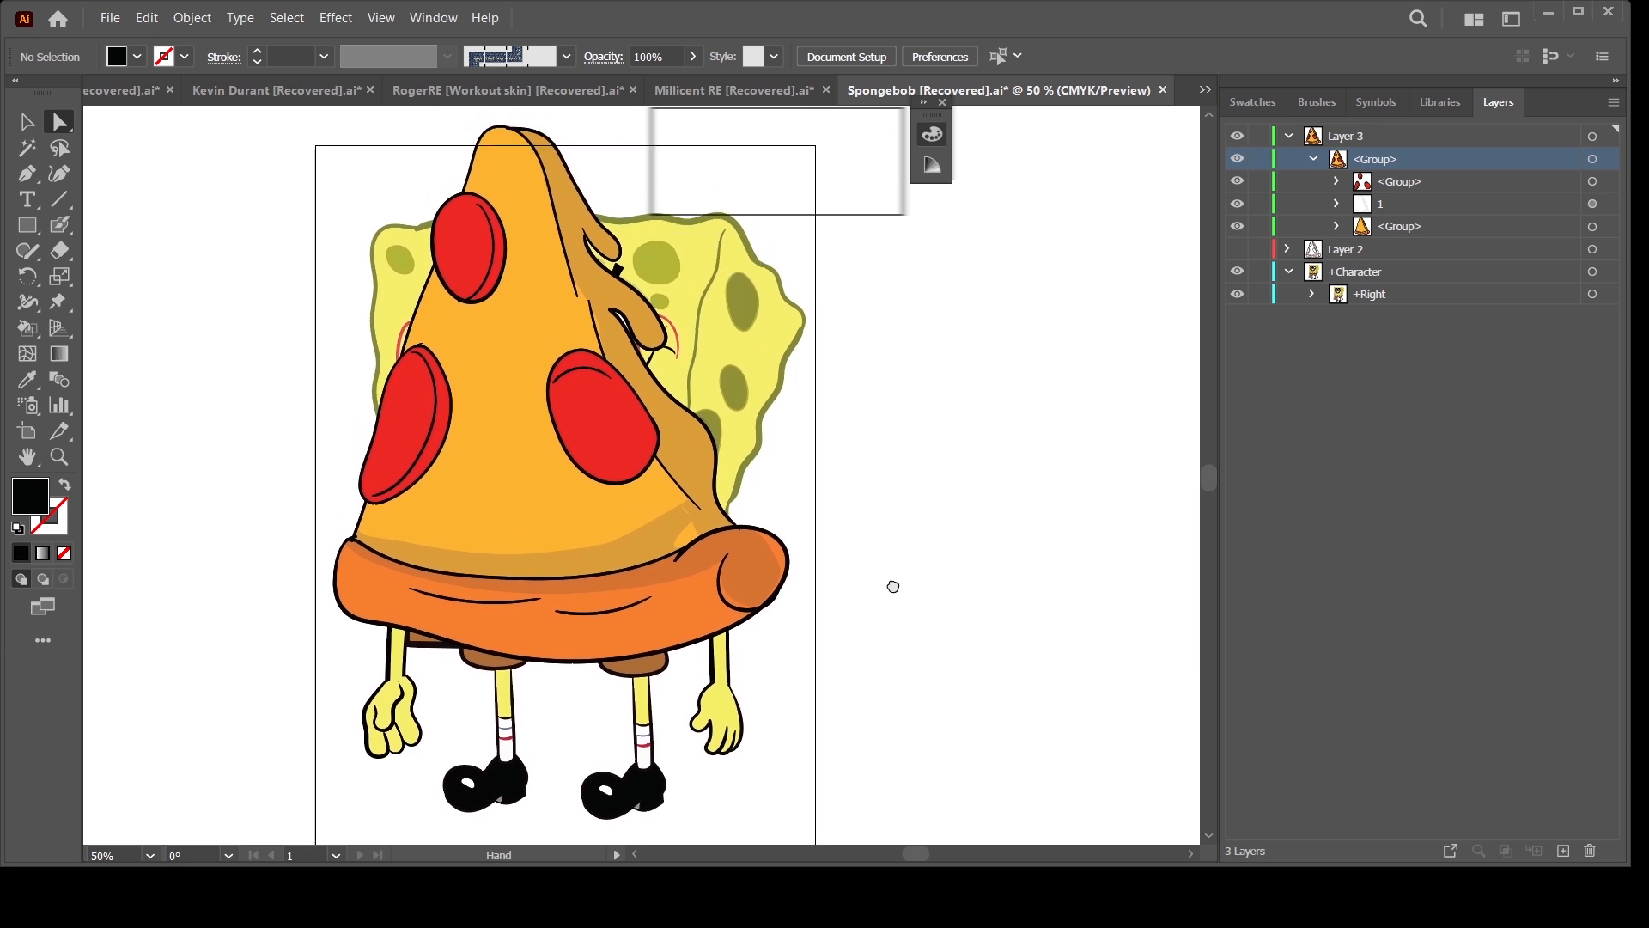
Step: Move the pizza slice group into the Torso group under Body and delete the original yellow torso artwork
left_click(1312, 295)
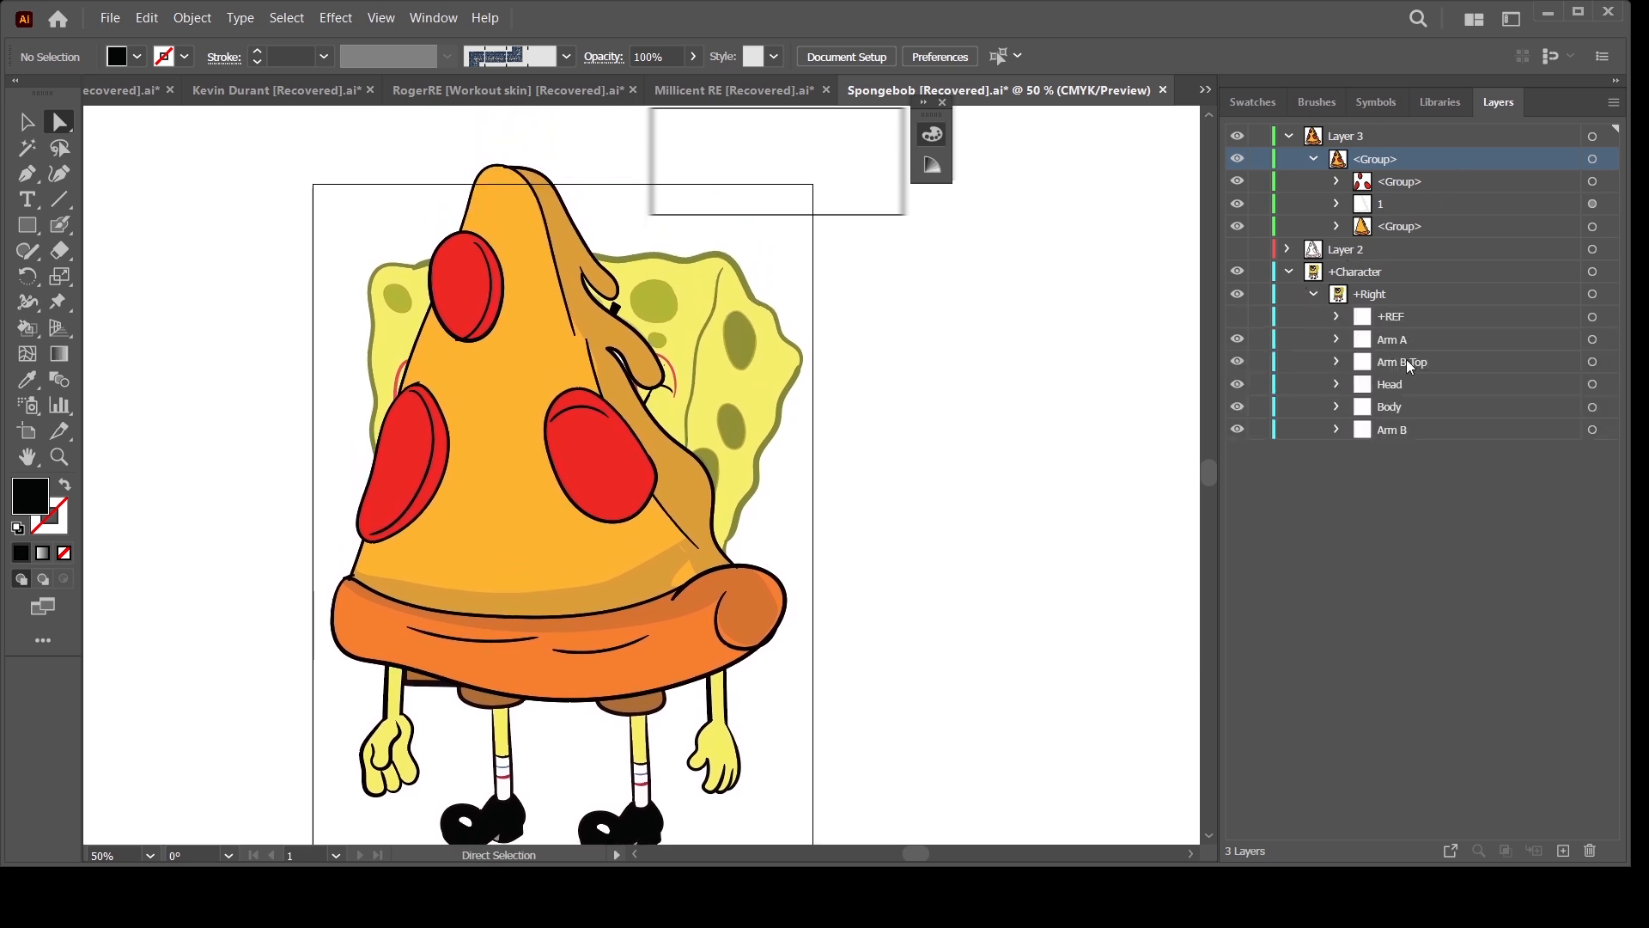
left_click(1338, 407)
left_click(1400, 429)
left_click(1361, 430)
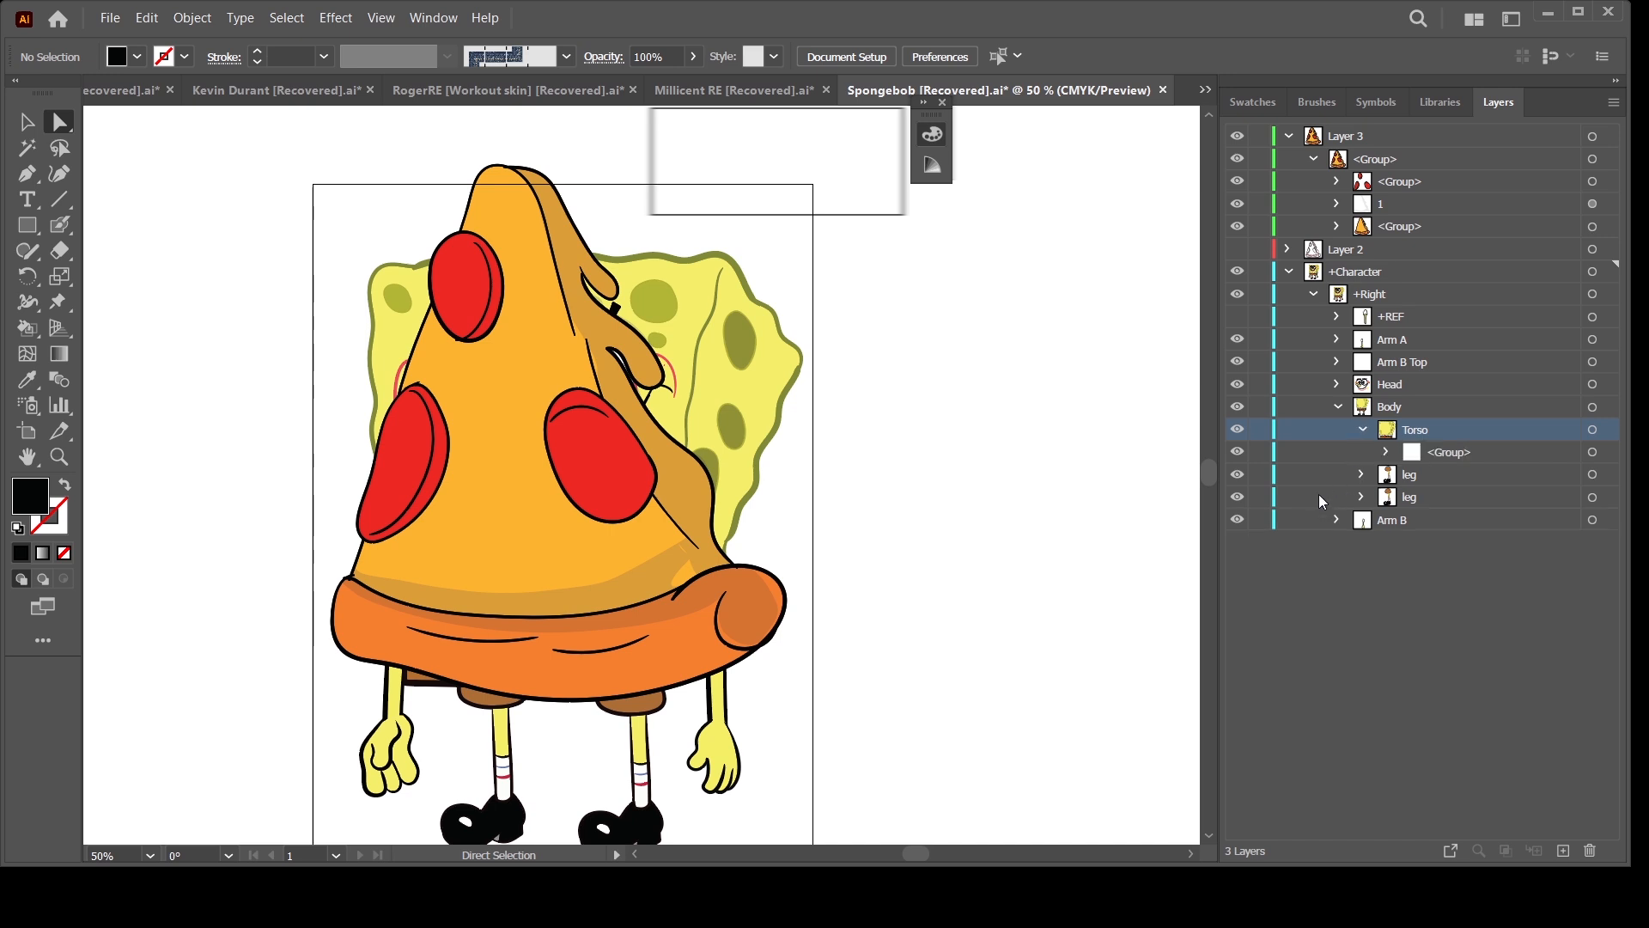
left_click(1402, 227)
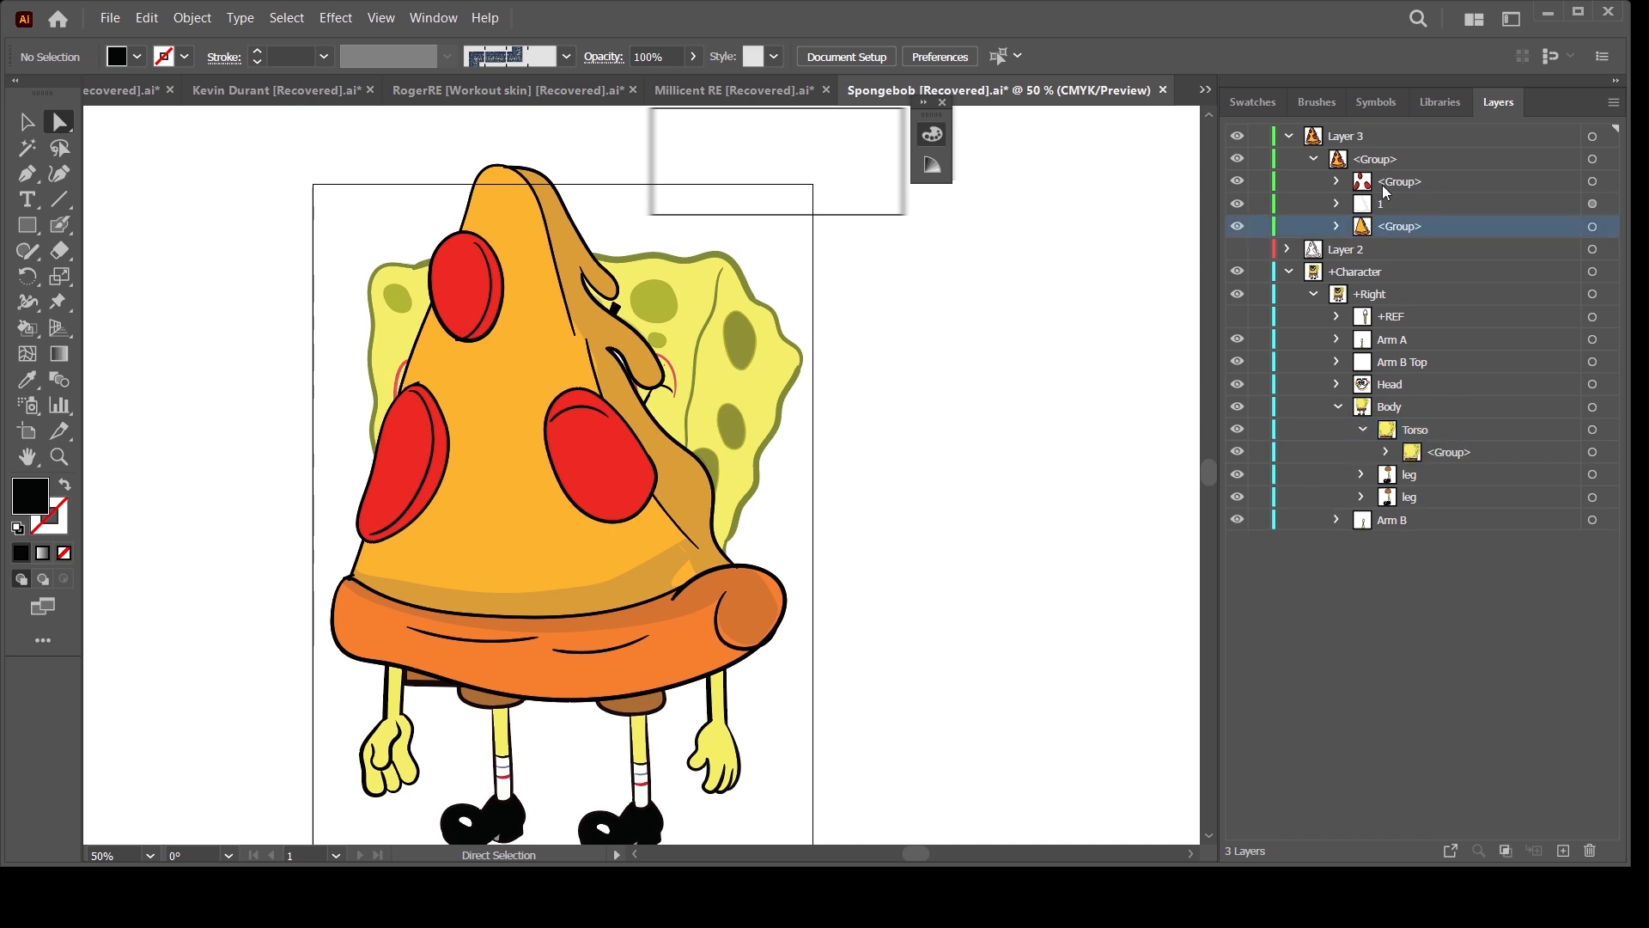
left_click(1314, 159)
left_click(1382, 162)
left_click_drag(1381, 161, 1461, 384)
left_click(1455, 391)
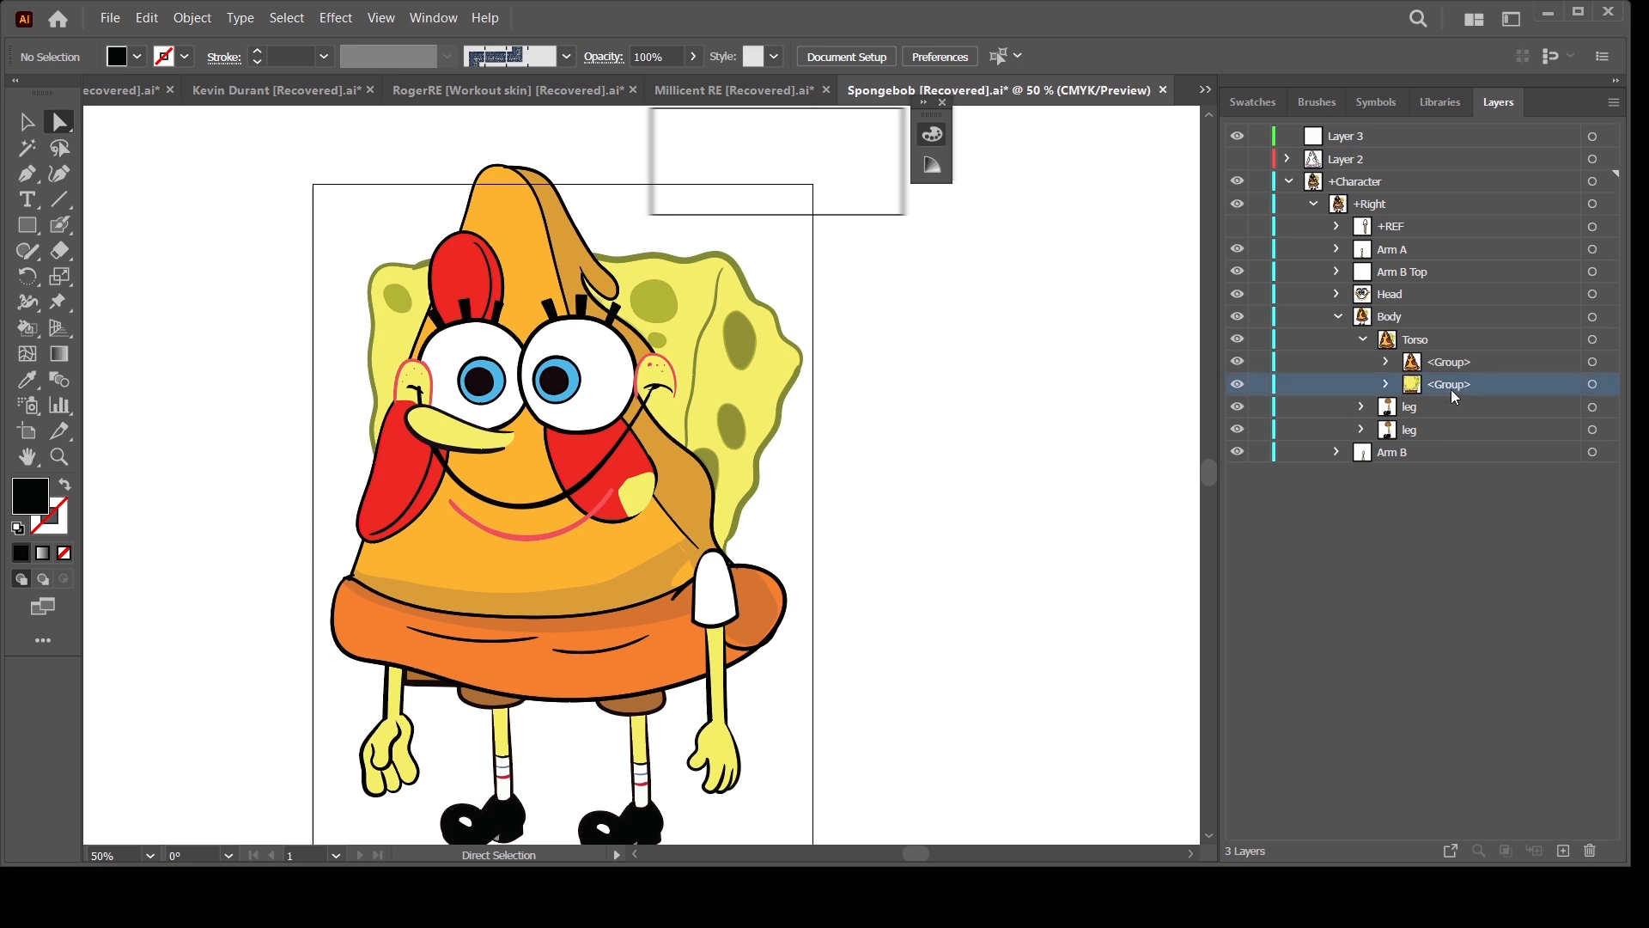
left_click(1591, 851)
scroll(791, 453, "left", 2)
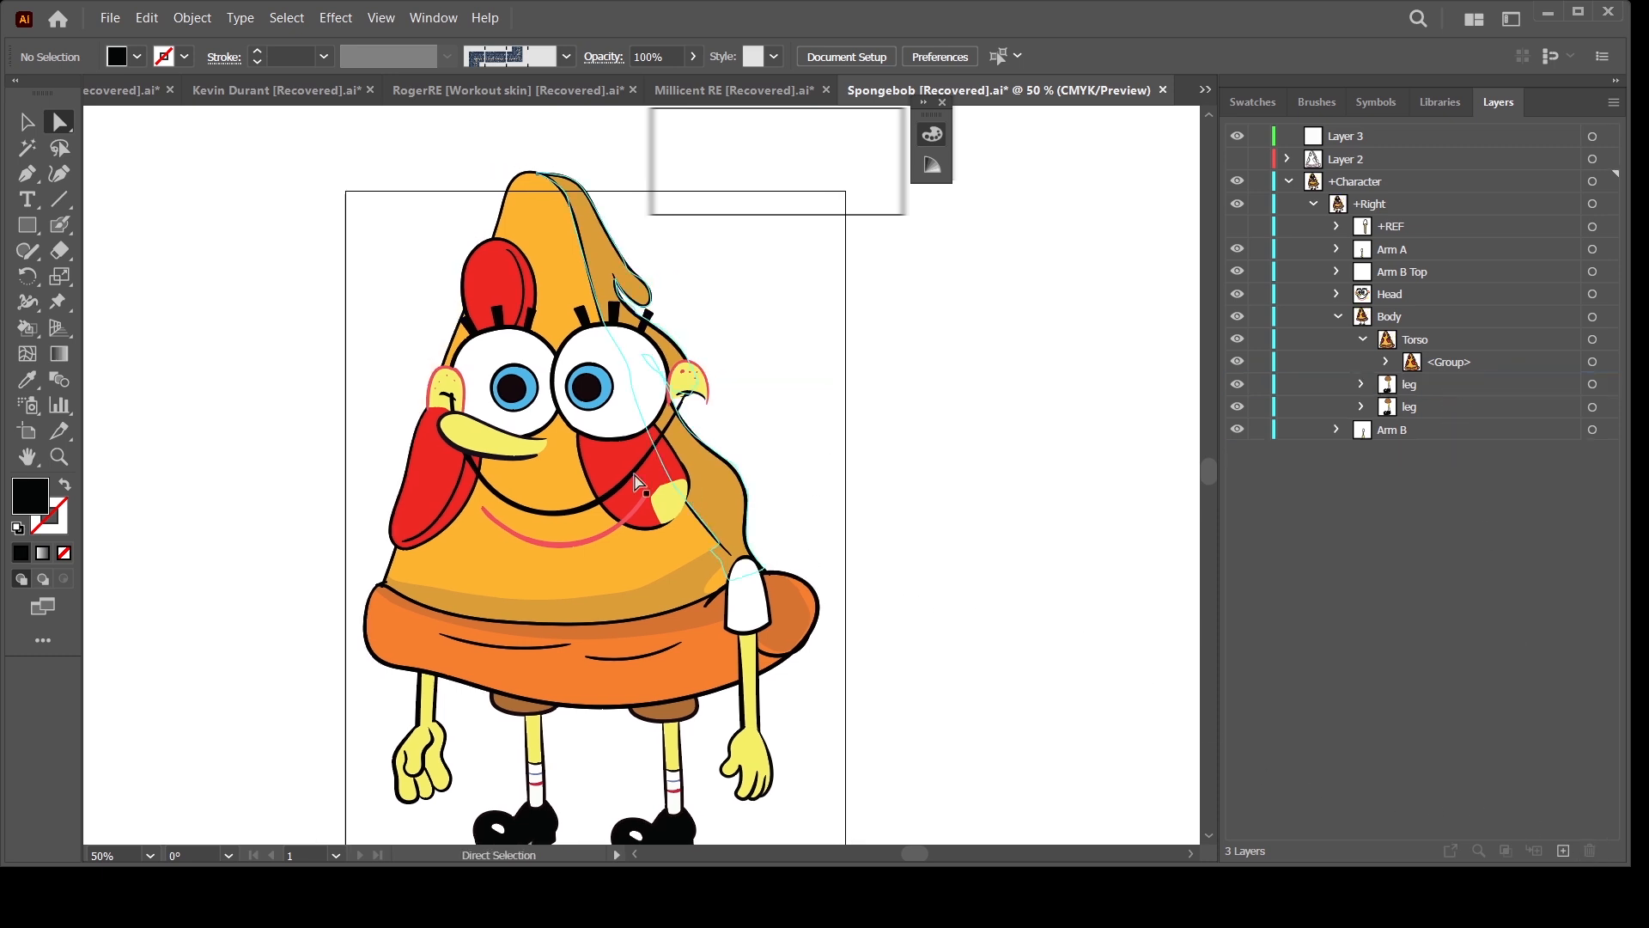
Step: Nudge the Torso group slightly up and to the right over the legs
left_click(1593, 342)
left_click_drag(671, 681, 675, 649)
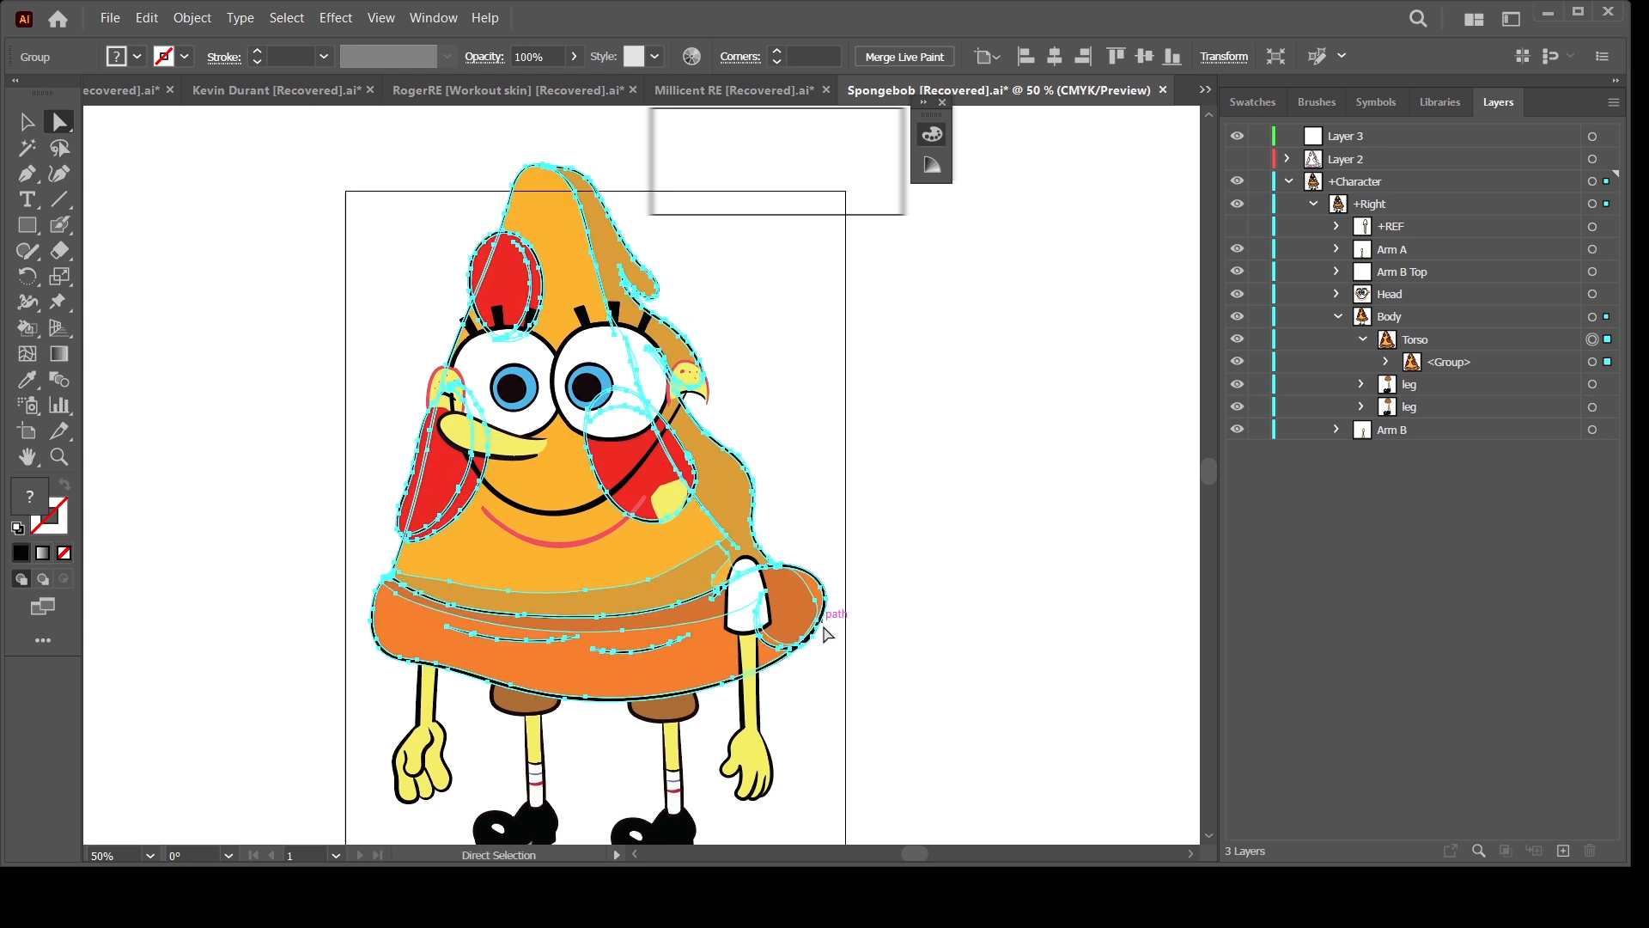
left_click_drag(843, 652, 840, 619)
left_click(902, 608)
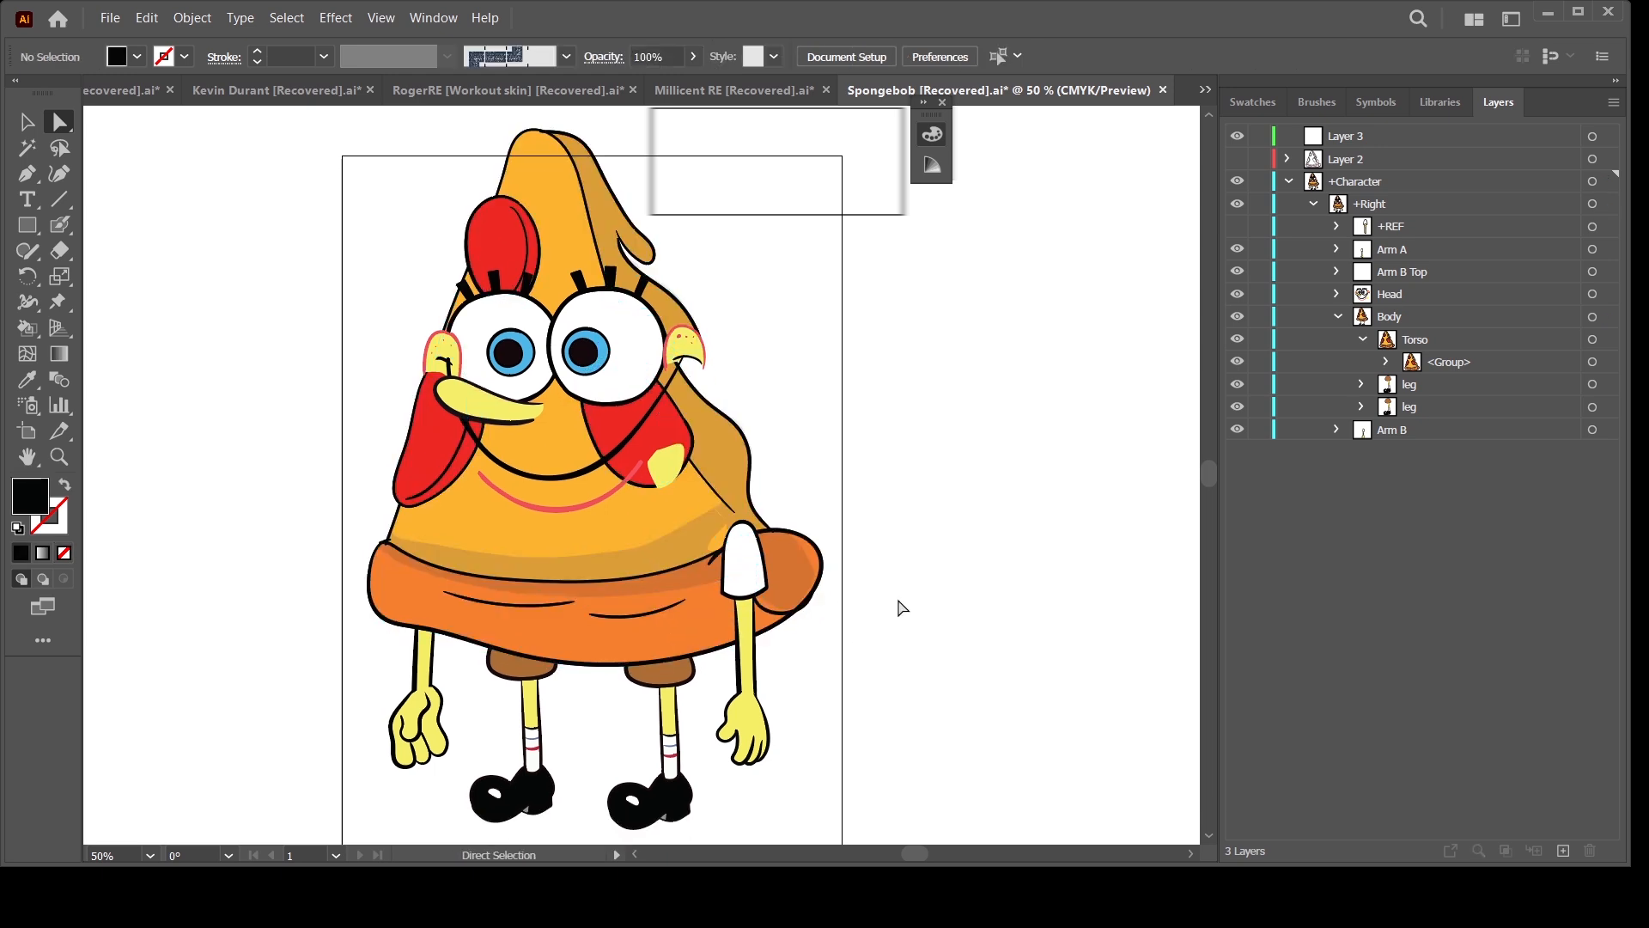
key("ctrl+equal")
left_click_drag(887, 615, 892, 598)
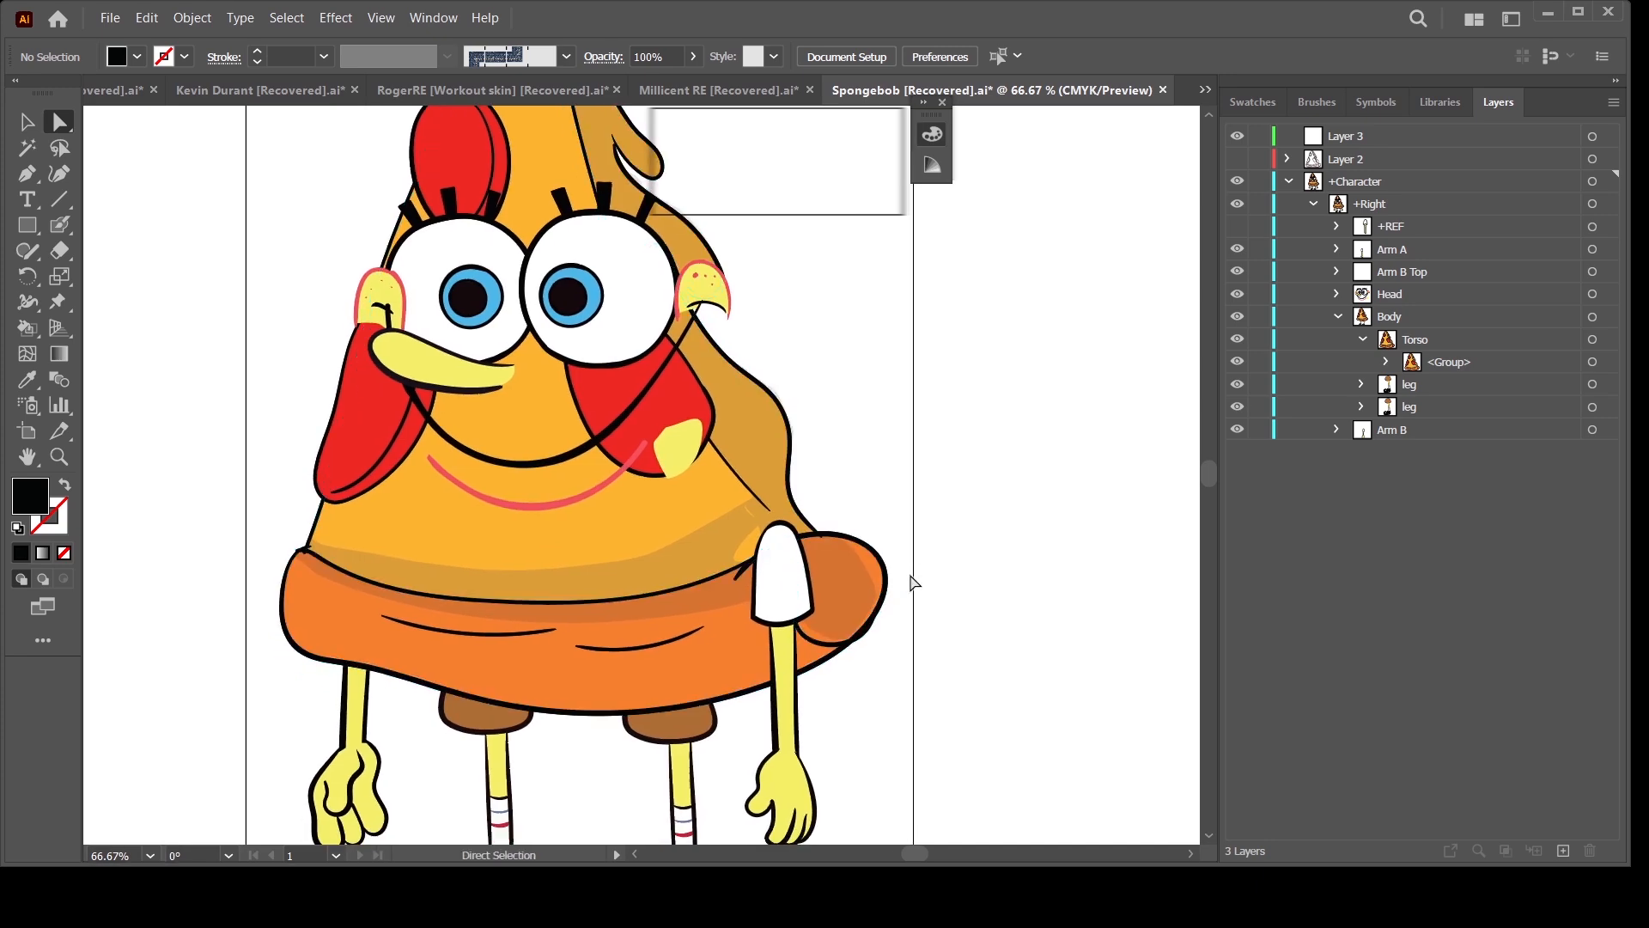
key("ctrl+minus")
key("ctrl+equal")
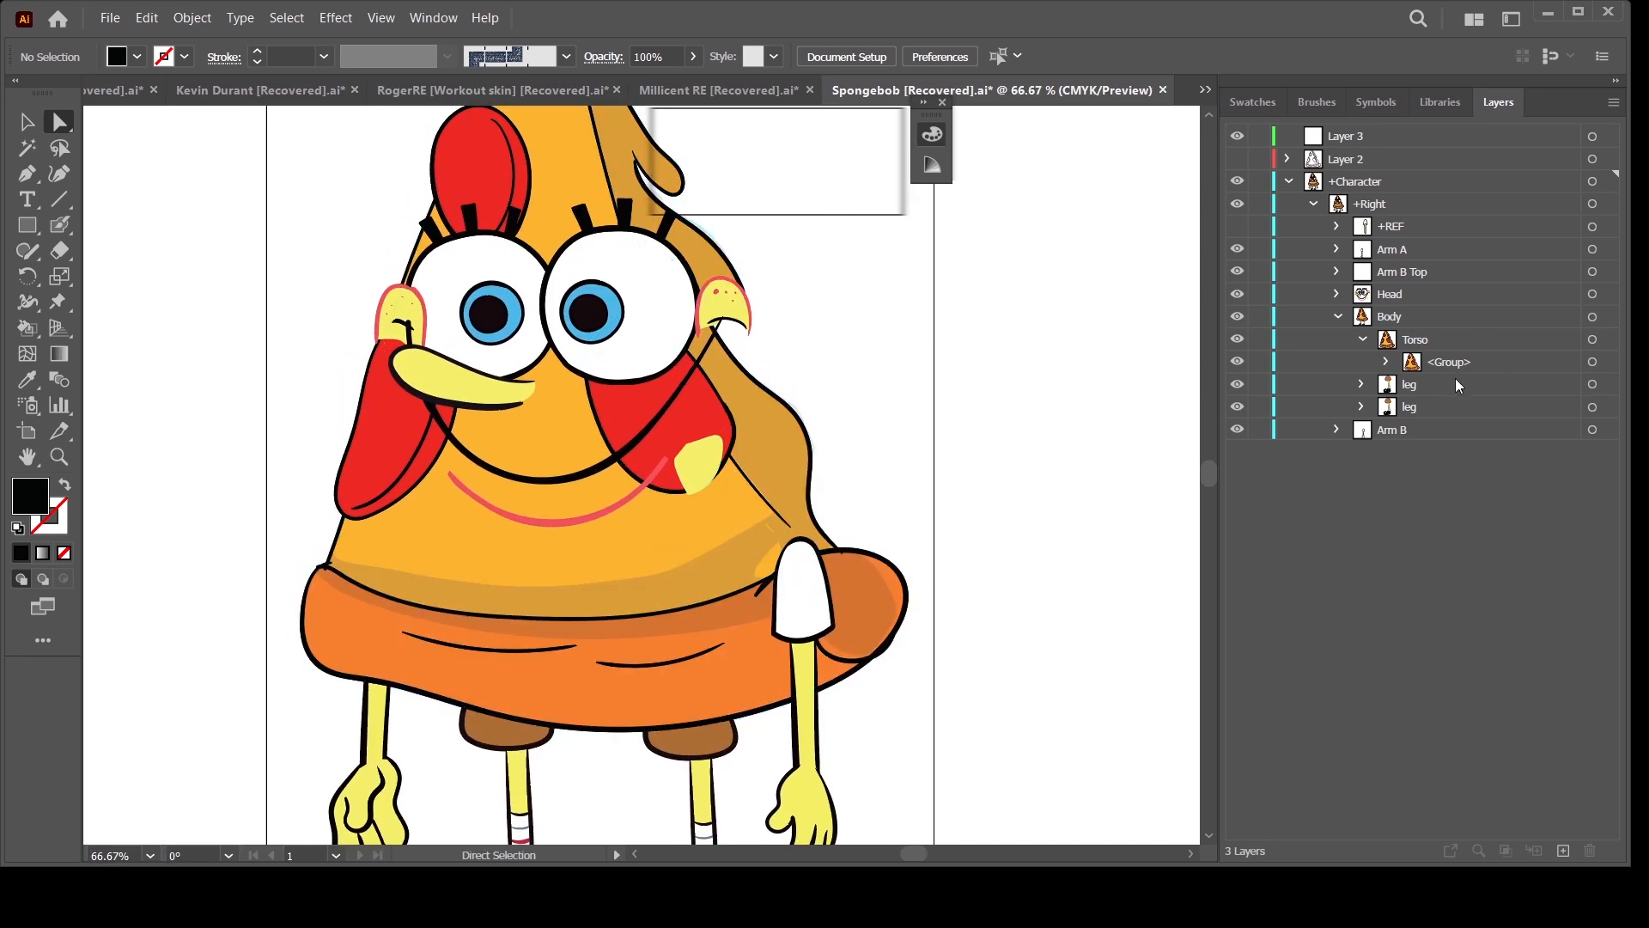
left_click_drag(919, 470, 927, 520)
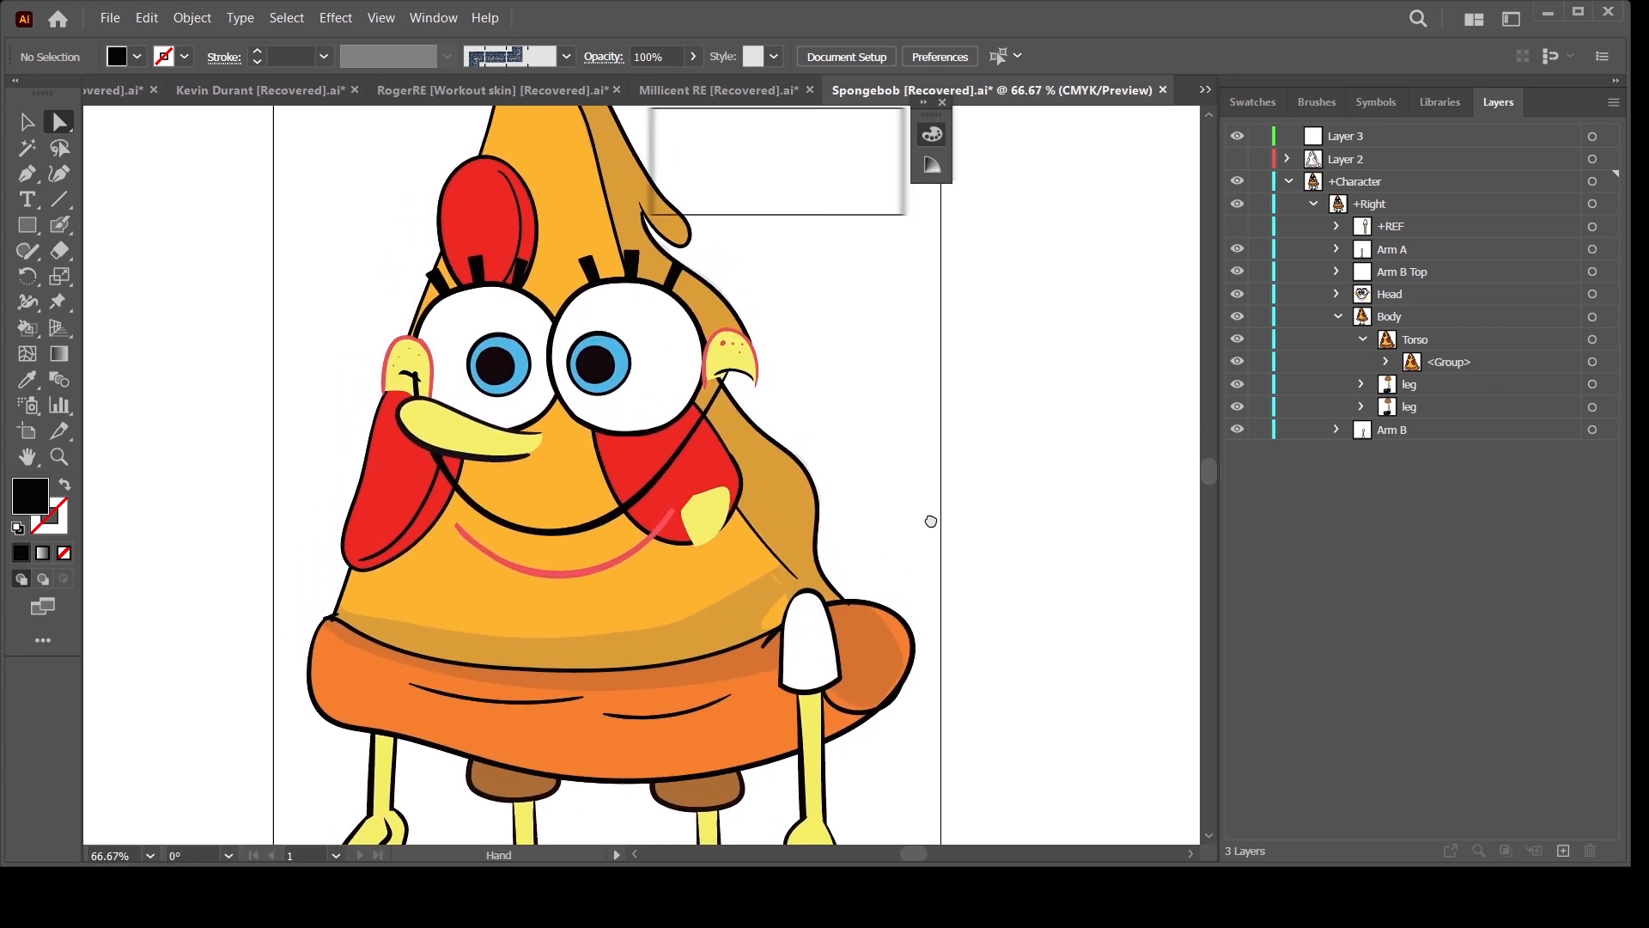
Step: Scale the Head group down and reposition the face lower on the pizza slice
left_click(1338, 316)
left_click(1593, 293)
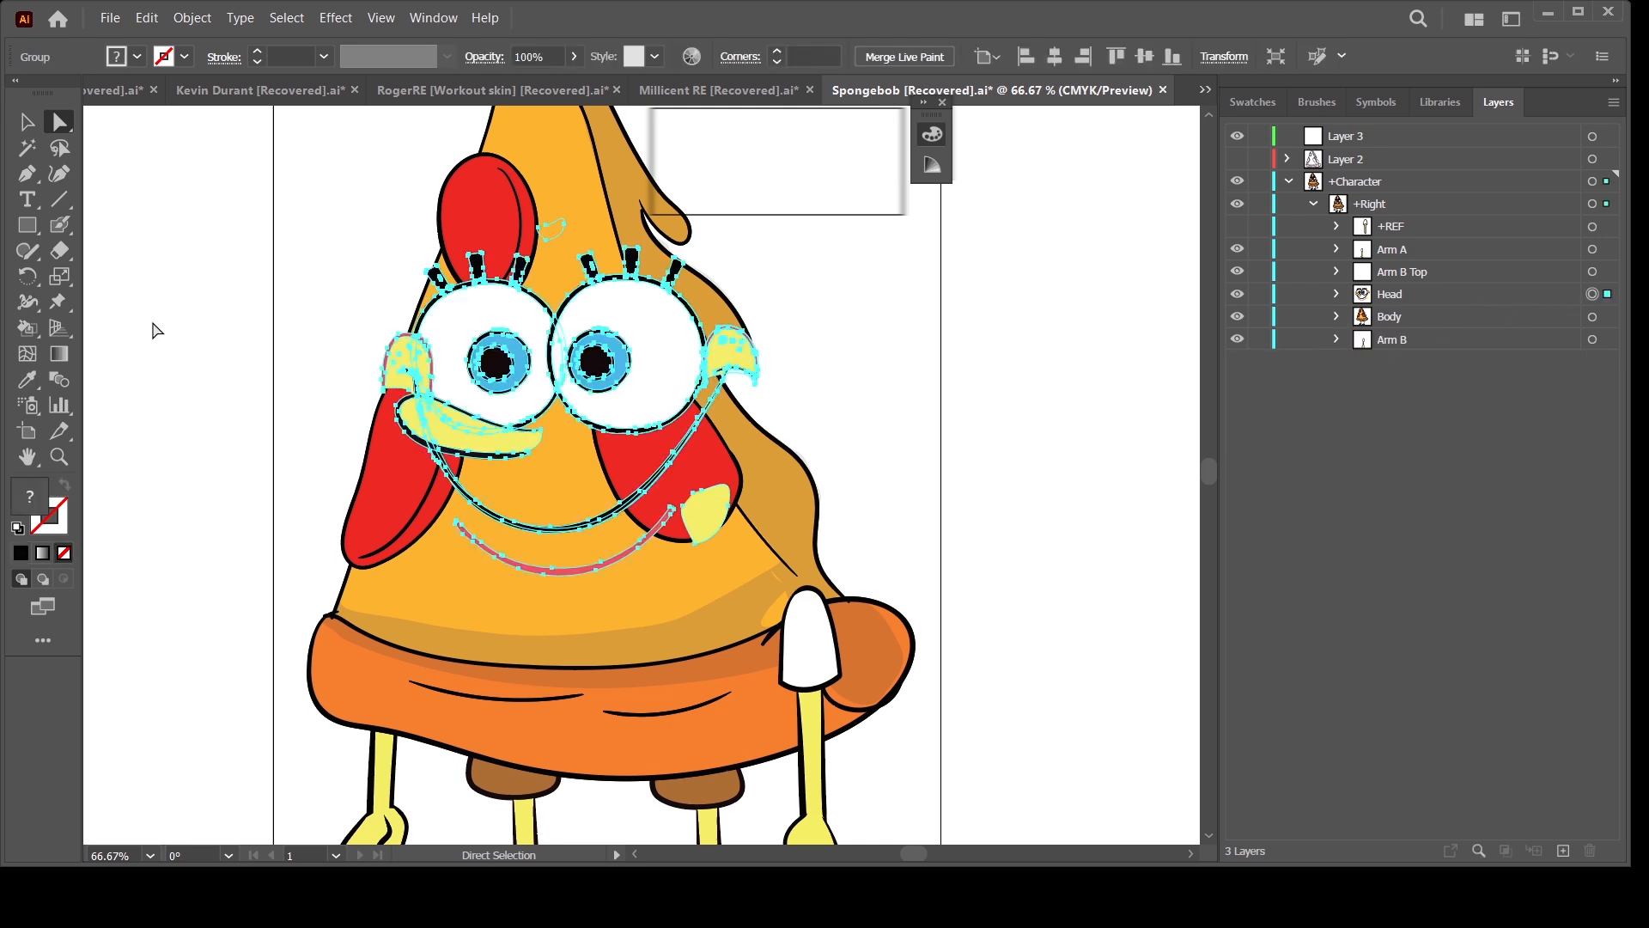
left_click(27, 121)
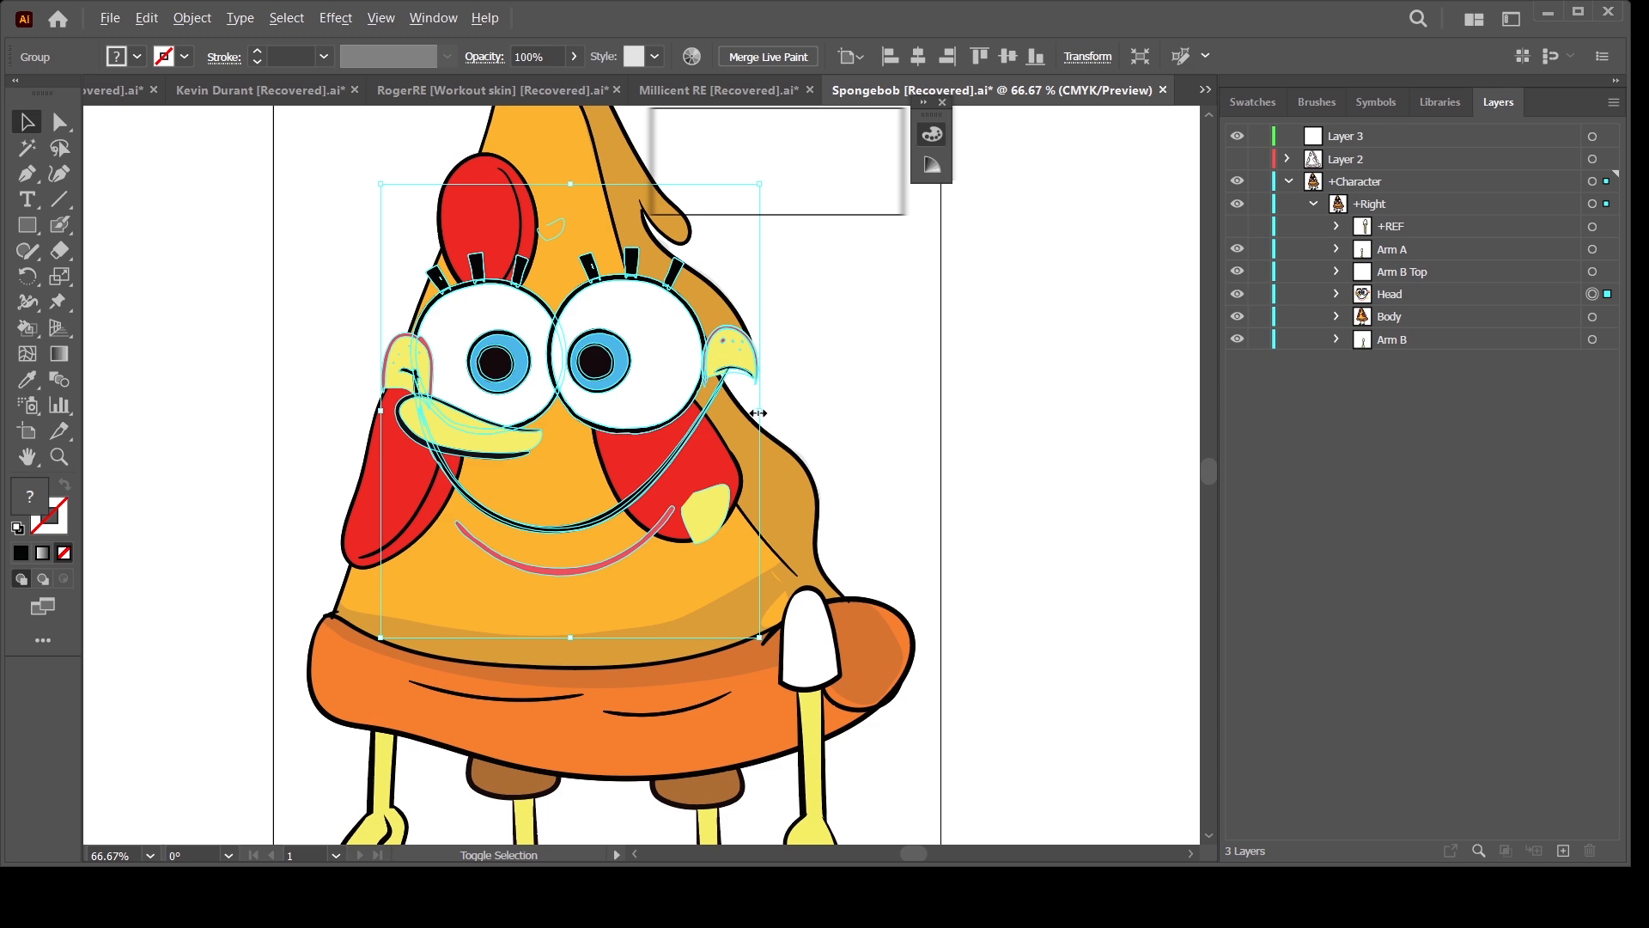
left_click_drag(759, 413, 688, 412)
left_click_drag(592, 474, 569, 505)
left_click(1098, 440)
key("ctrl+minus")
key("ctrl+minus")
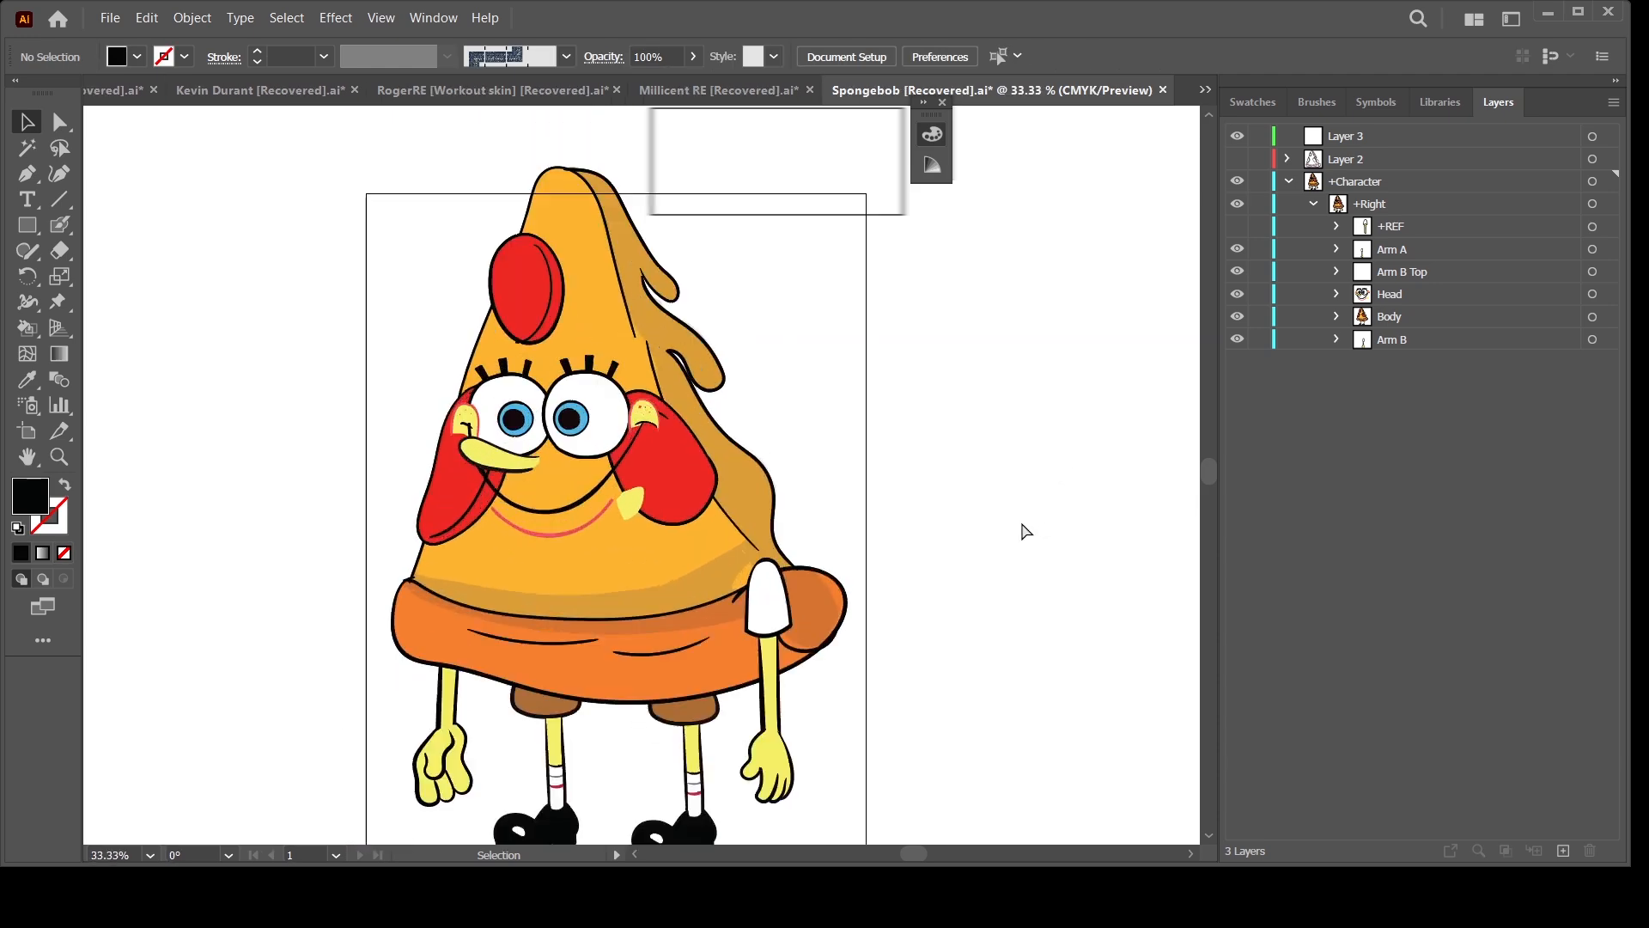
Step: Undo the most recent resizing of the Head group
key("ctrl+plus")
key("ctrl+plus")
left_click_drag(1056, 464, 1033, 502)
key("ctrl+z")
key("ctrl+z")
key("ctrl+z")
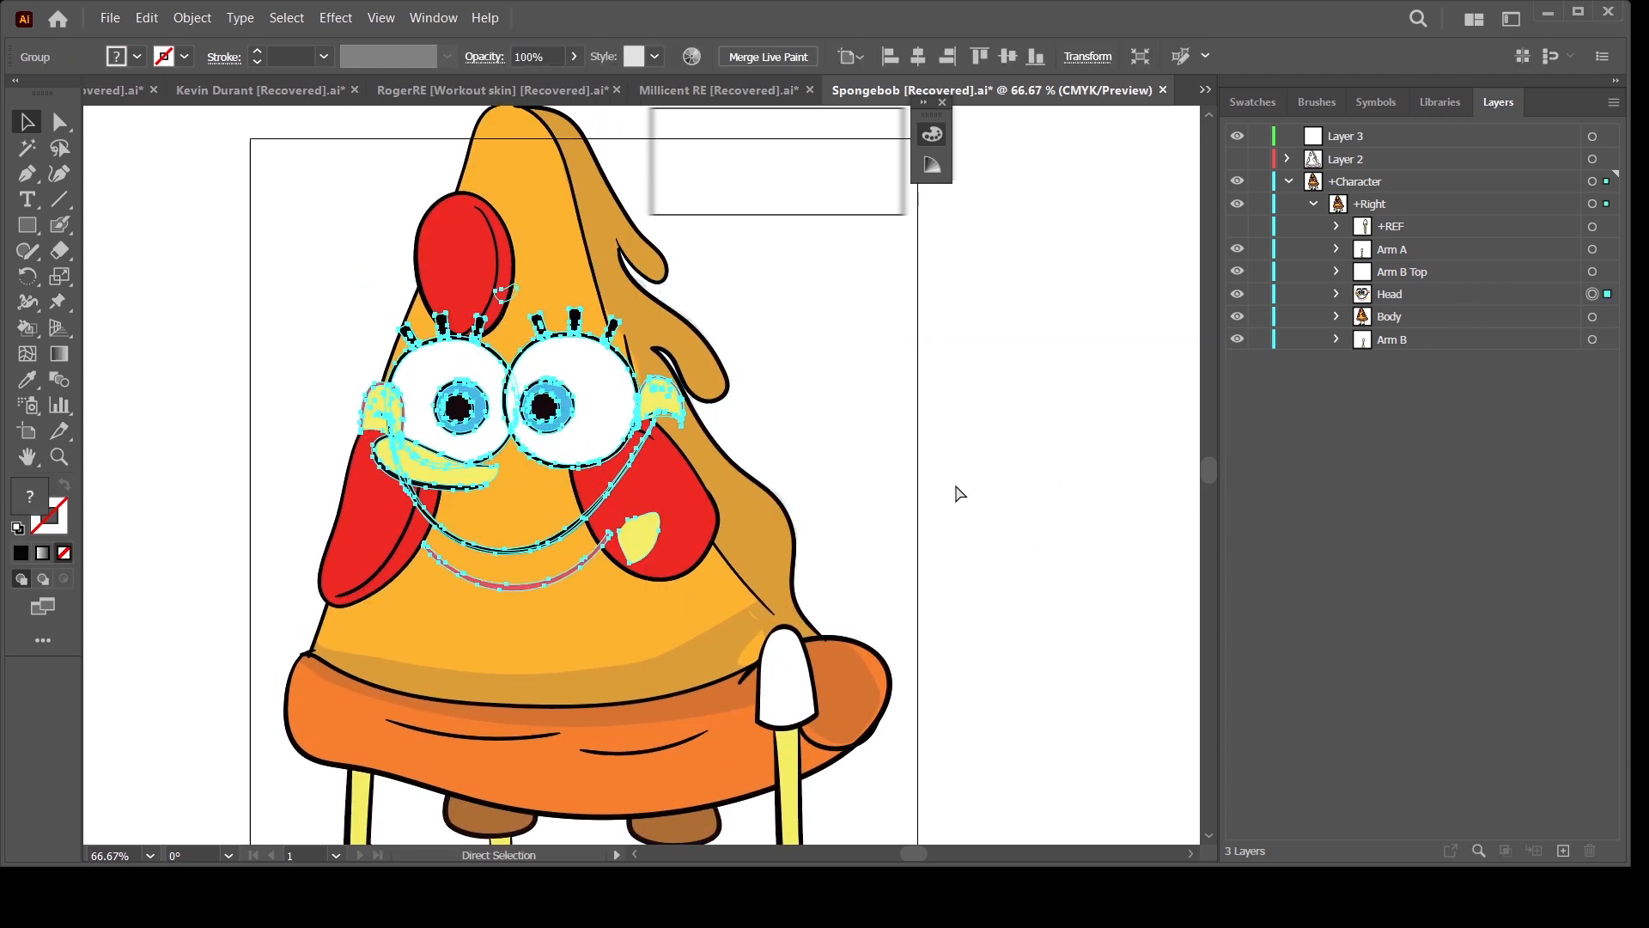
key("ctrl+z")
key("ctrl+z")
key("ctrl+z")
key("ctrl+z")
key("ctrl+z")
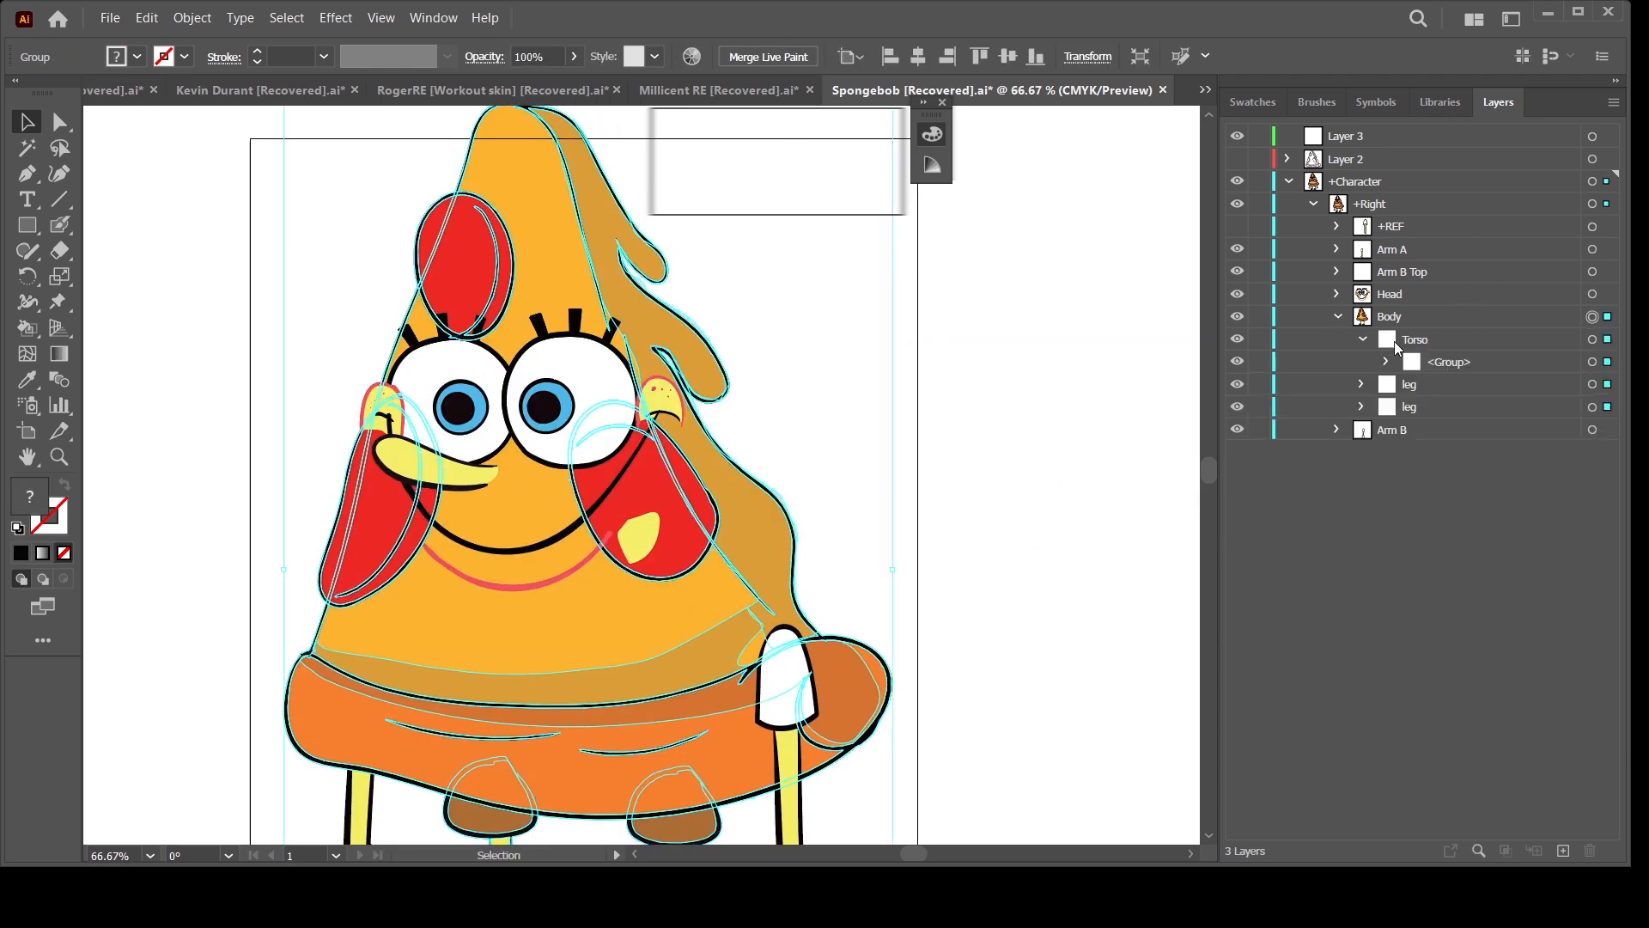
Step: Enlarge the Torso group slightly and reposition it over the legs
left_click_drag(1030, 516, 1030, 386)
left_click(1595, 340)
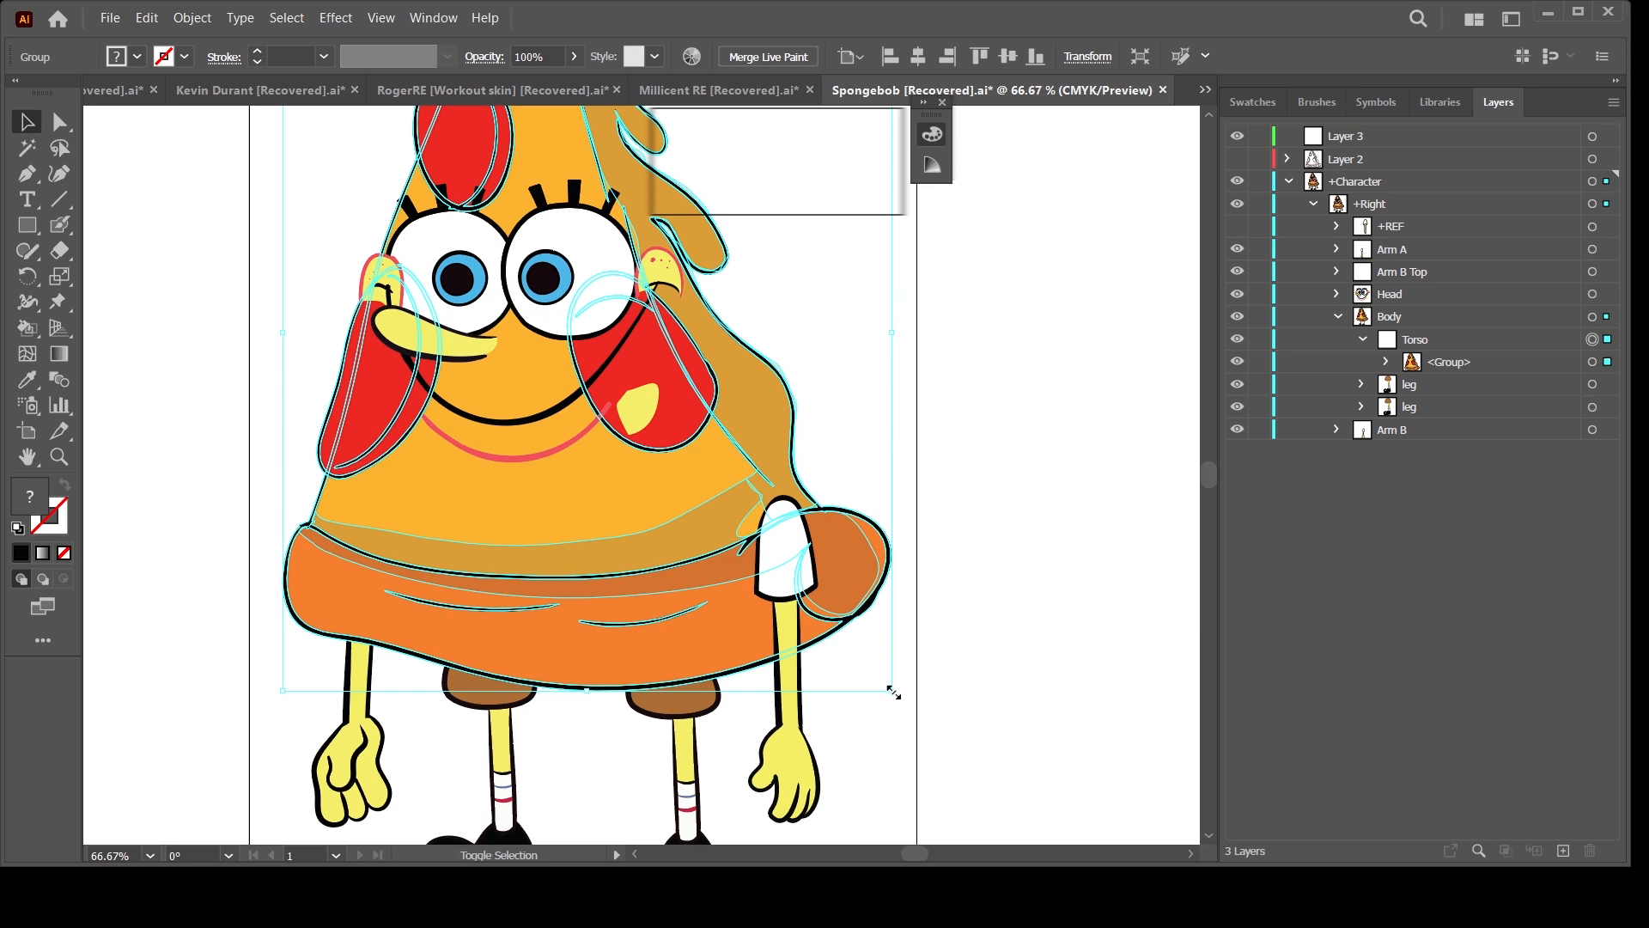
left_click_drag(894, 691, 911, 707)
left_click_drag(840, 627, 841, 607)
left_click_drag(846, 606, 834, 647)
Step: Move the Head group down to the middle of the pizza slice
left_click(1596, 295)
left_click_drag(556, 340, 554, 390)
left_click(974, 687)
left_click_drag(974, 687, 965, 593)
key("ctrl+minus")
left_click_drag(917, 518, 929, 615)
left_click(1338, 316)
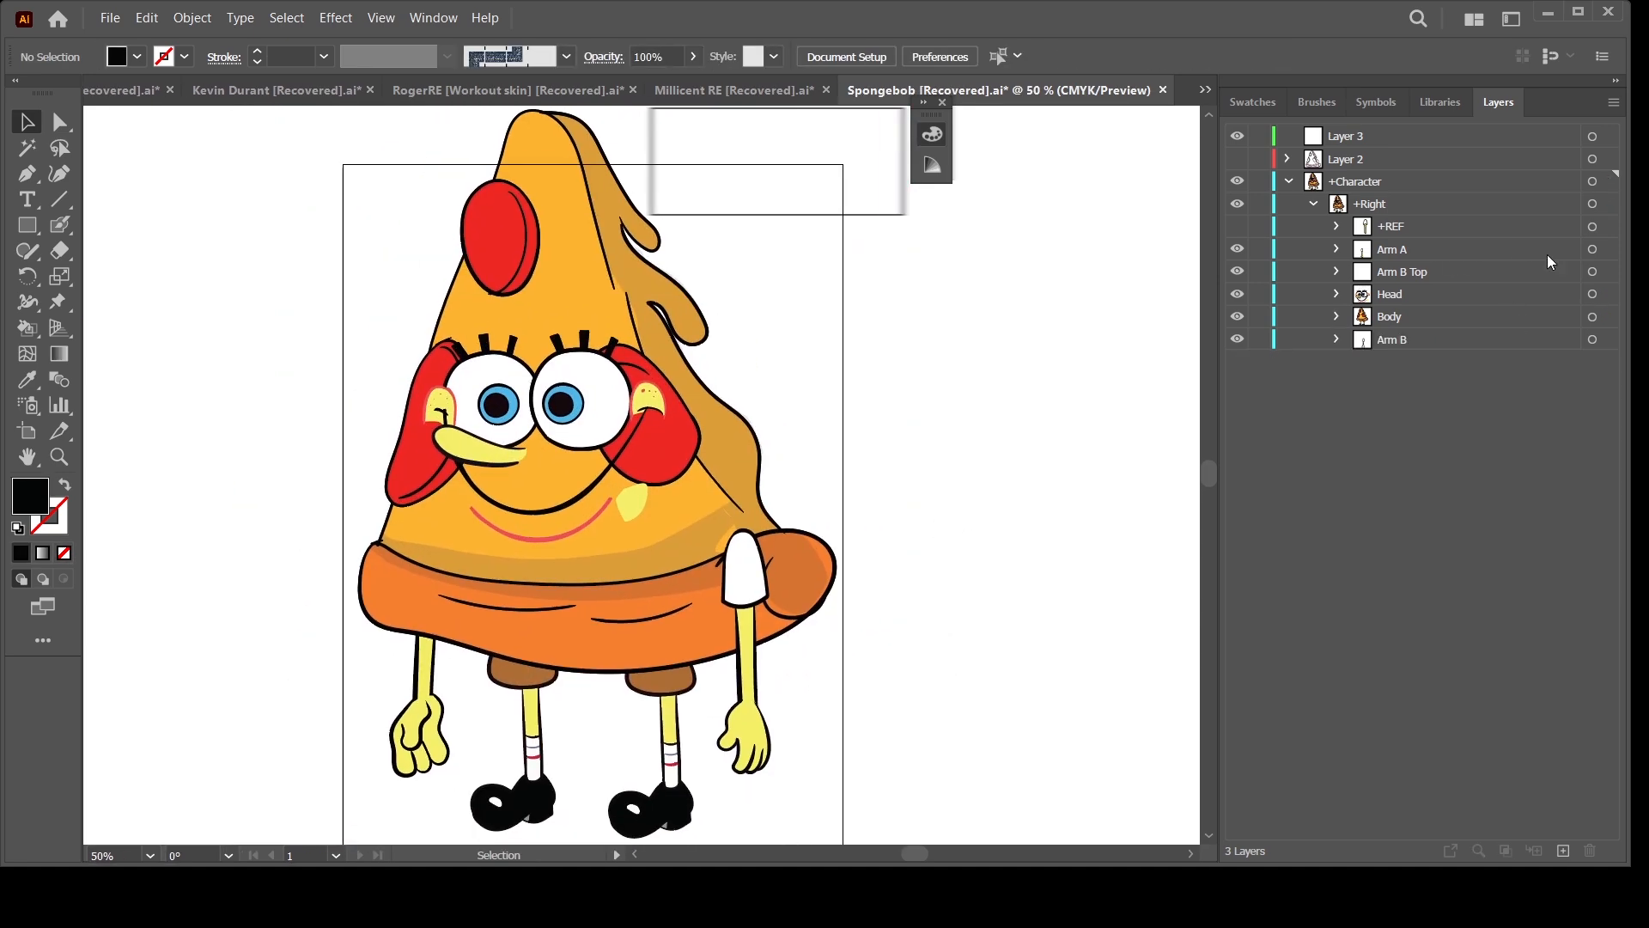
Step: Move the Arm A, Arm B Top and Arm B groups up together so the arms attach higher on the slice
left_click(1593, 249)
left_click(1338, 273)
left_click(1364, 294)
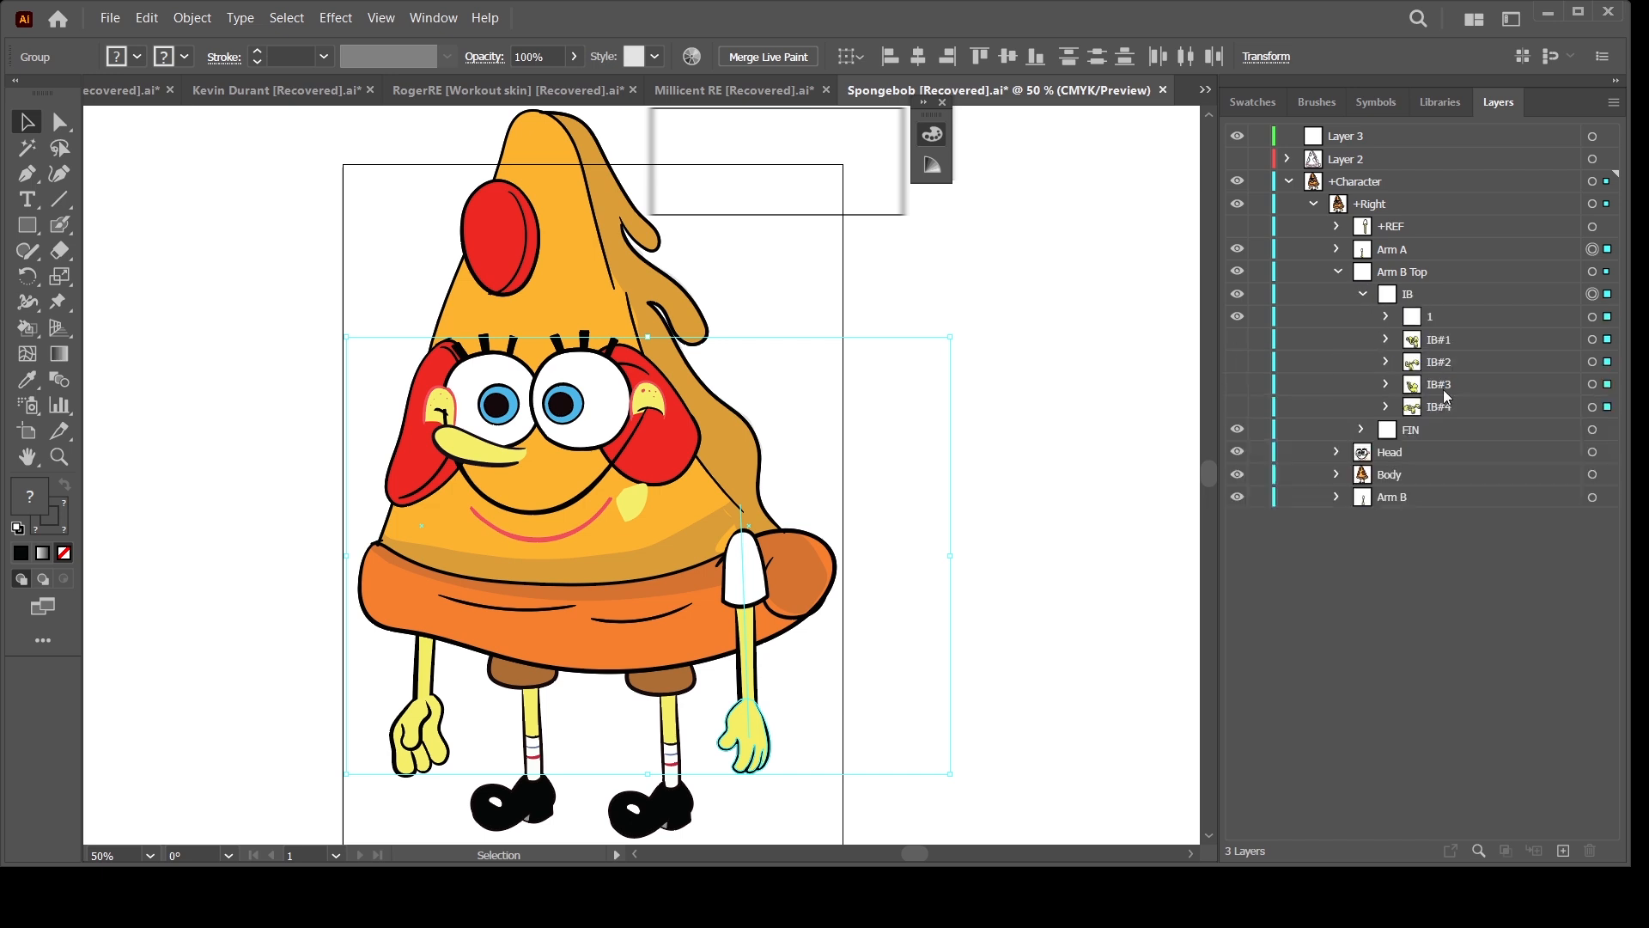
left_click(1363, 294)
left_click(1364, 317)
left_click(1363, 295)
left_click(1592, 317)
left_click_drag(1443, 317, 1445, 434)
left_click(1440, 251, "alt+shift")
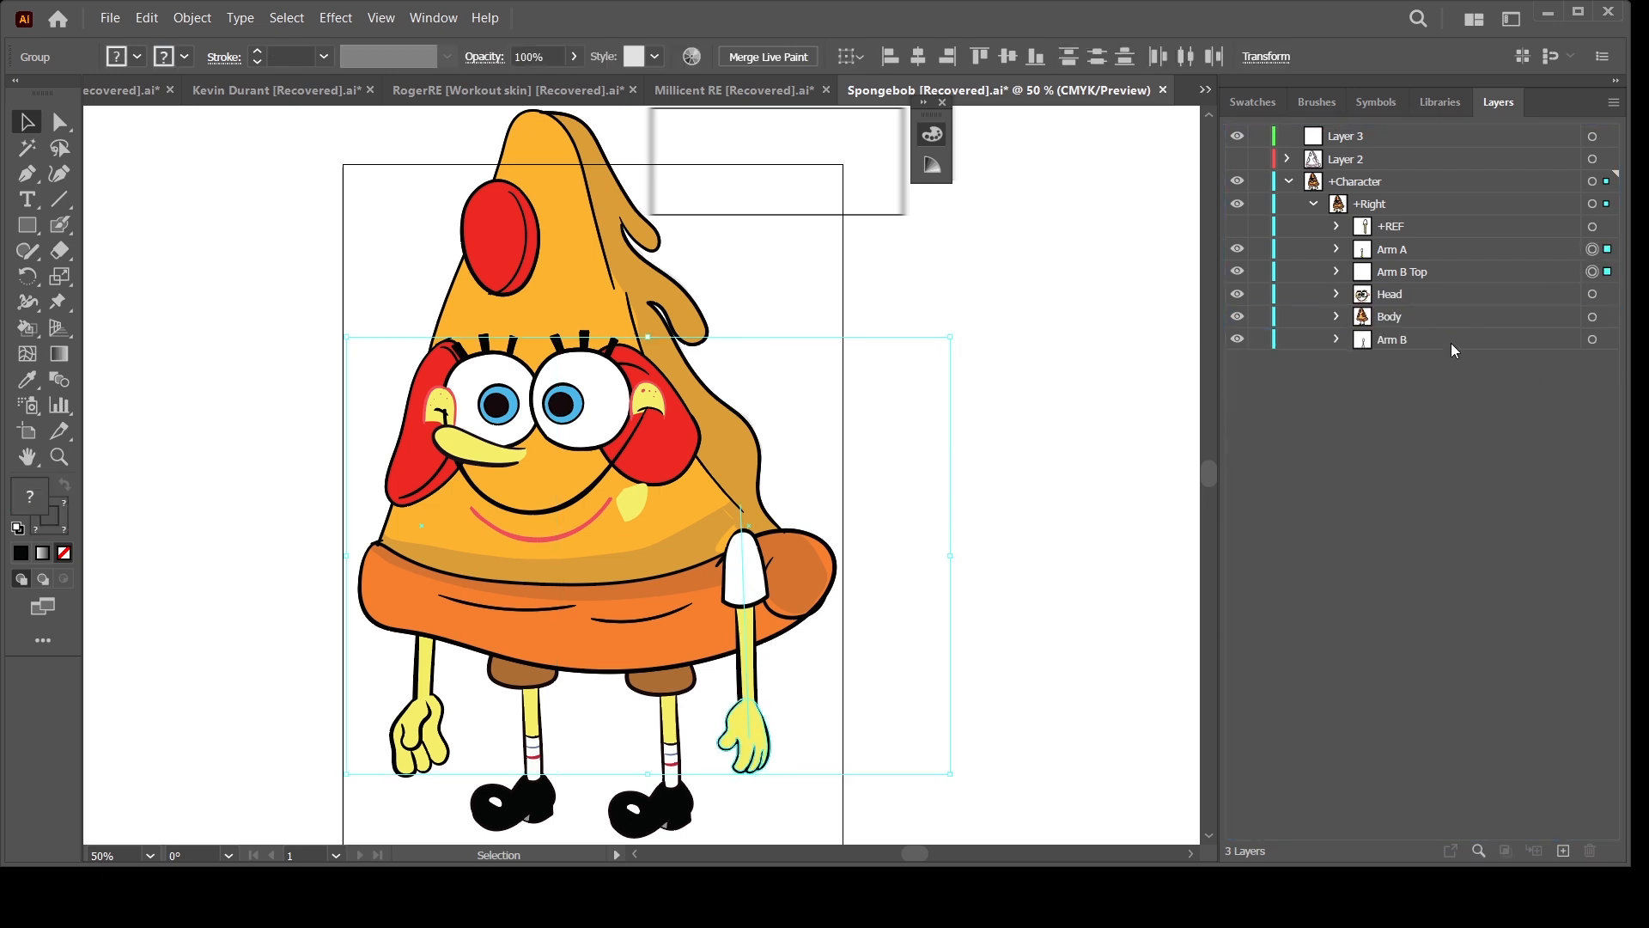
left_click(1451, 343, "alt+shift")
left_click_drag(744, 621, 742, 562)
left_click_drag(898, 637, 952, 625)
left_click(953, 625)
Step: Try to shift both leg groups slightly to the left under the slice
left_click(1593, 317)
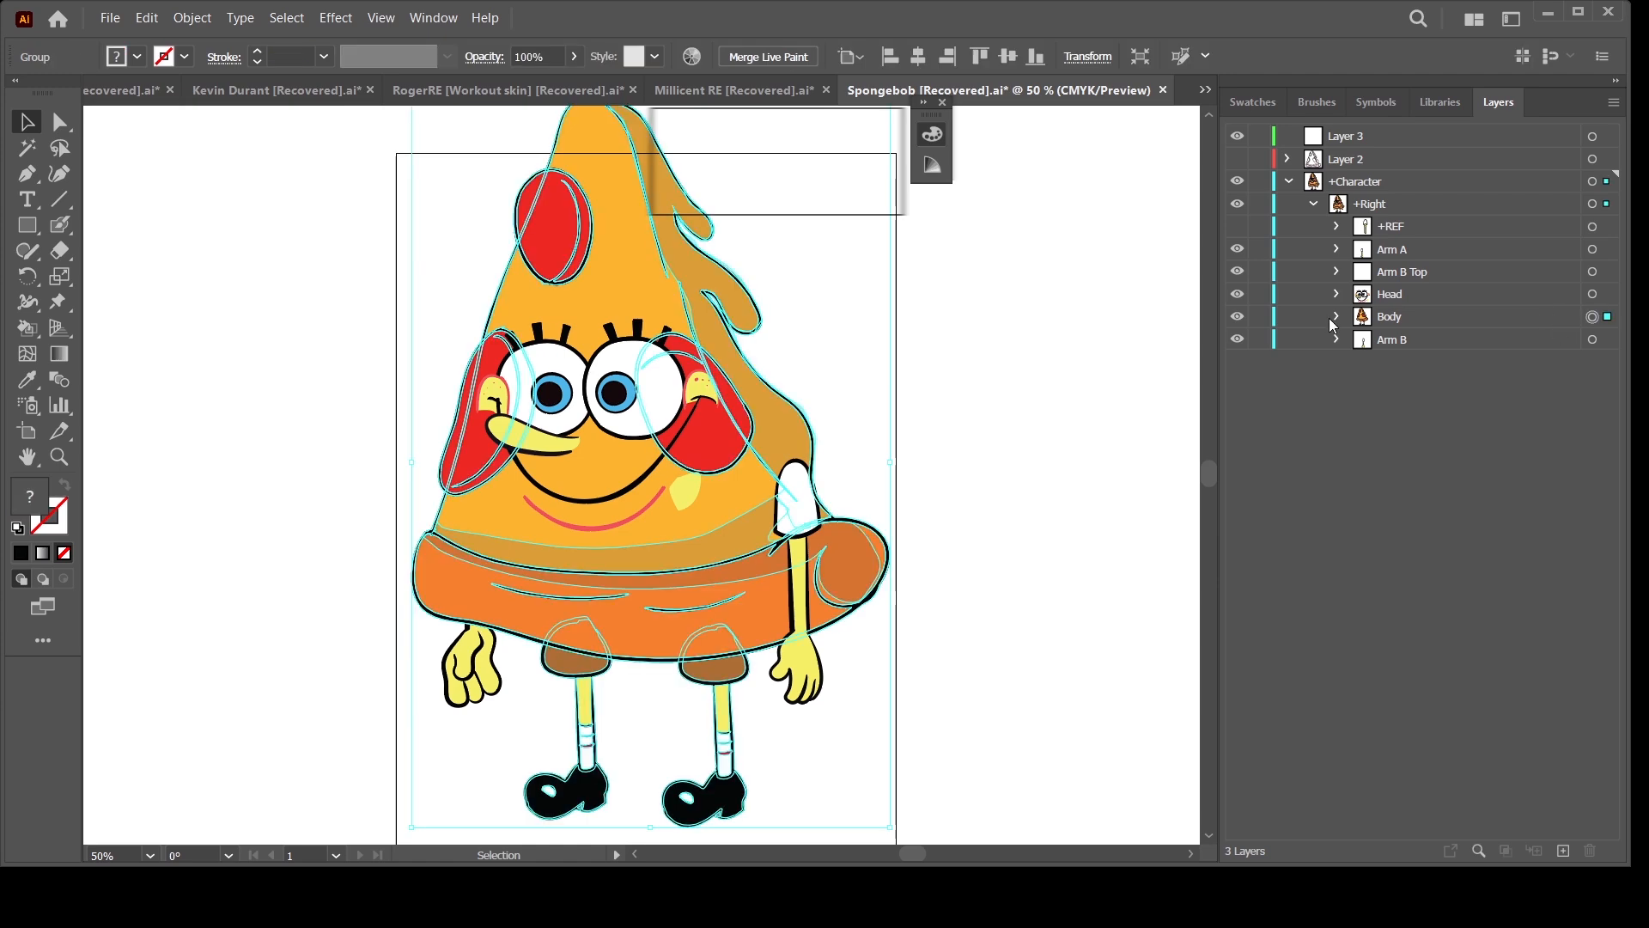
left_click(1337, 317)
left_click(1607, 384)
left_click(1607, 408, "shift")
left_click_drag(741, 670, 722, 670)
key("ctrl+z")
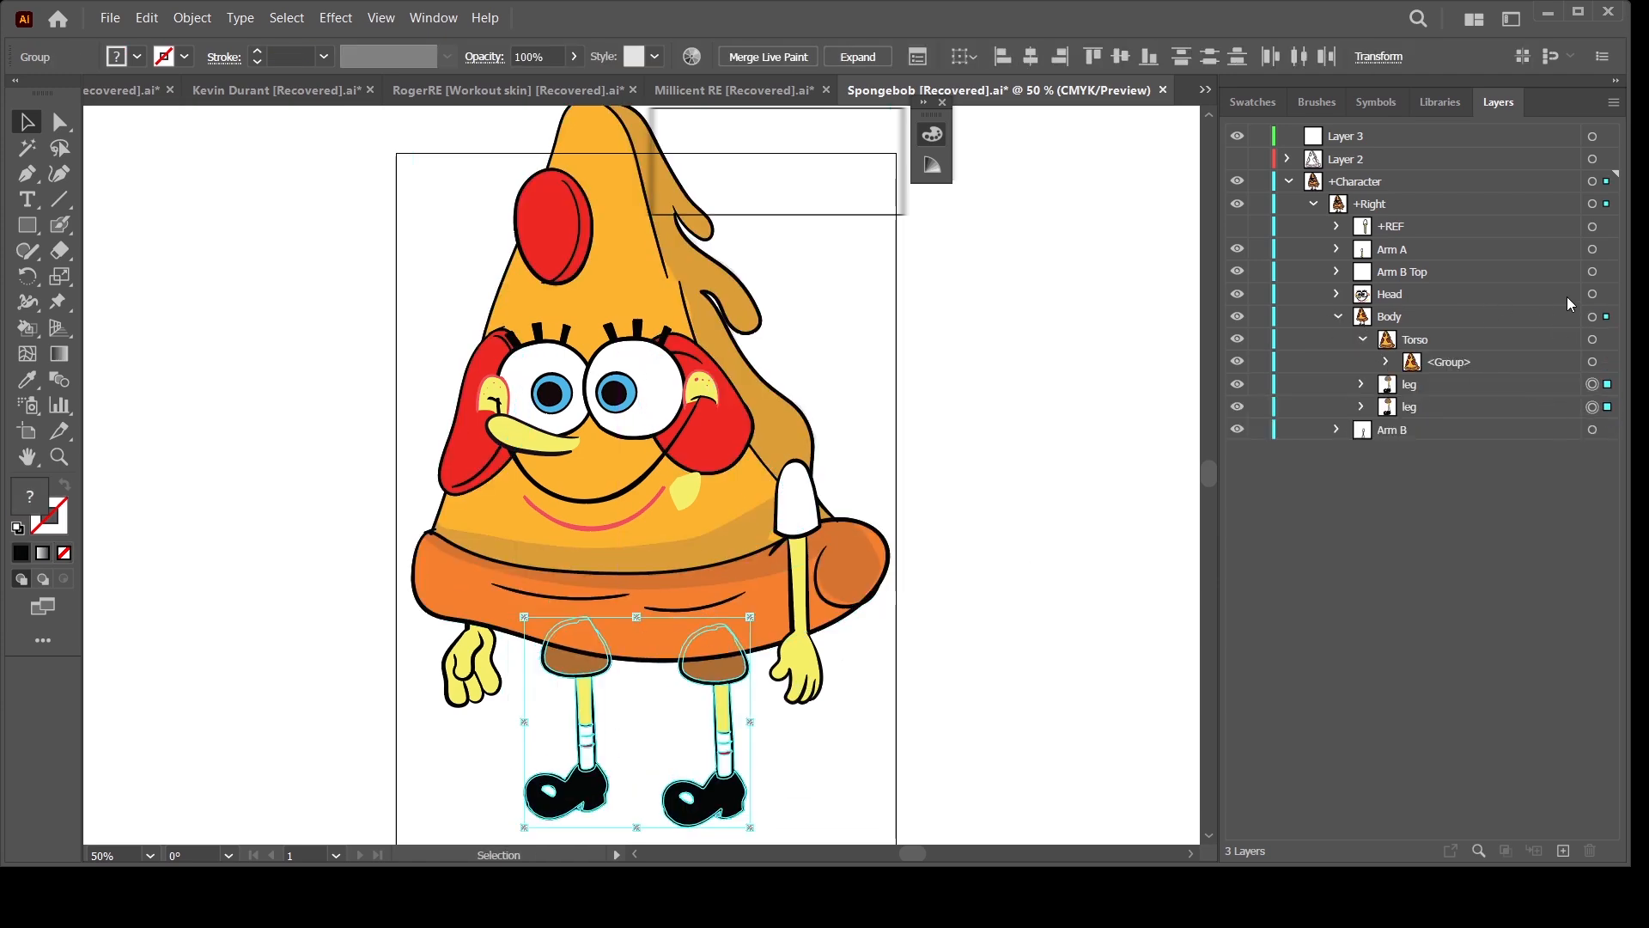
Step: Shift the Head group and the Torso group slightly to the right over the legs
left_click(1606, 295)
left_click_drag(670, 402, 692, 401)
left_click(1607, 340)
left_click_drag(723, 549, 738, 548)
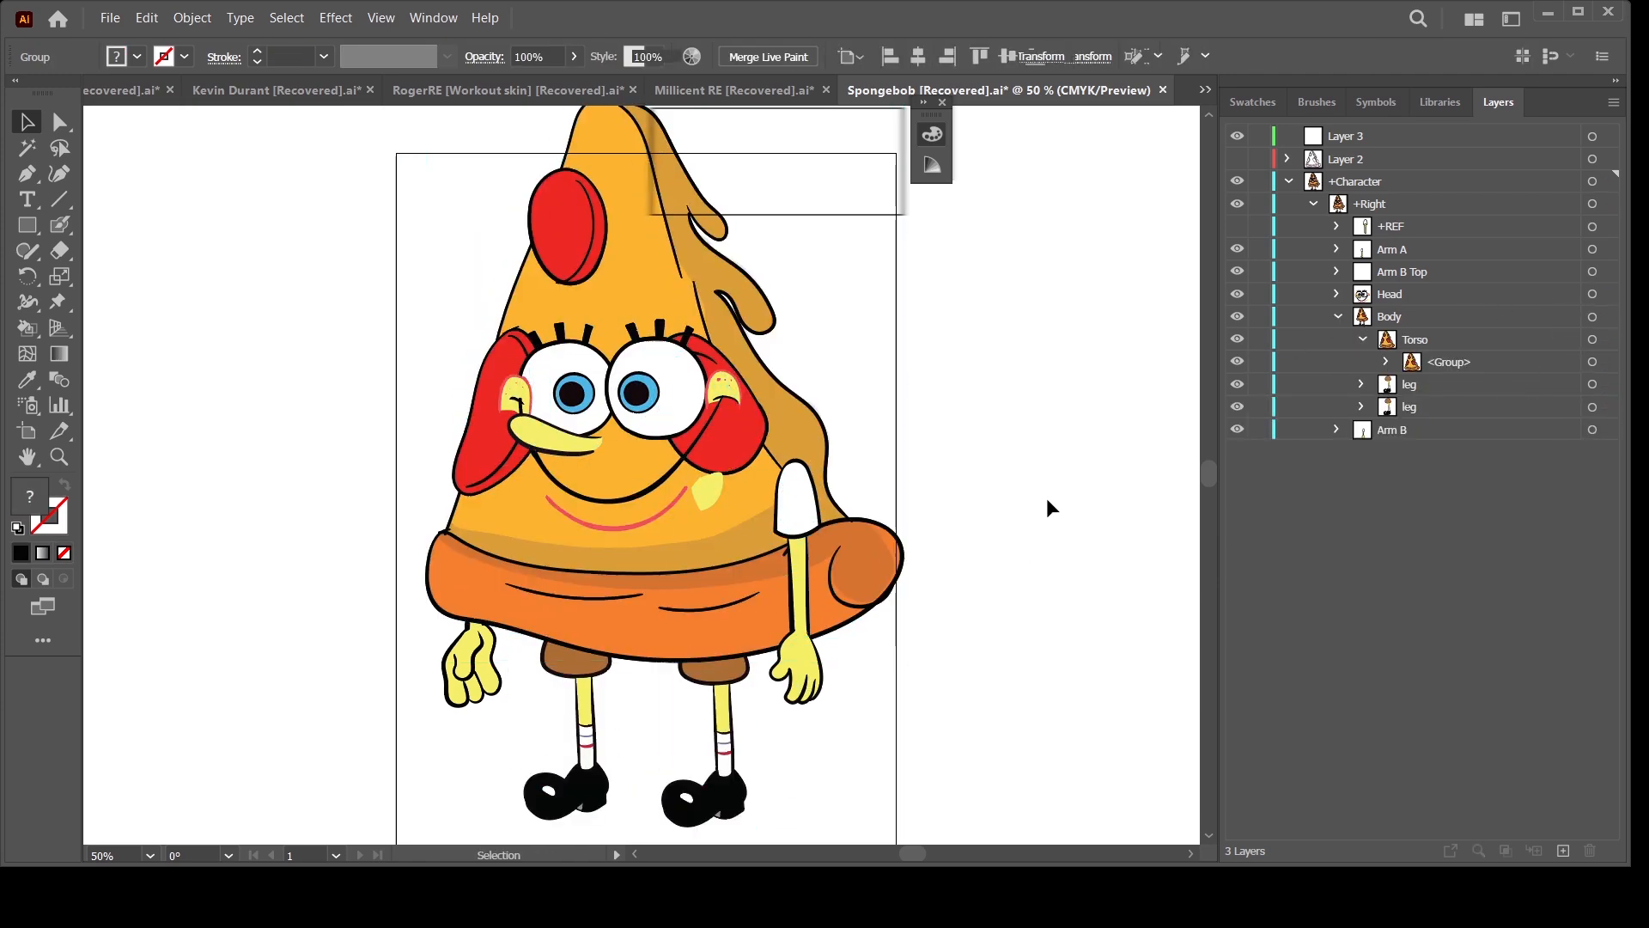
left_click(1046, 498)
key("ctrl+equal")
key("ctrl+minus")
left_click_drag(946, 607, 941, 647)
Step: Recolour the yellow patch beside the smile with the slice's yellow-orange using the Eyedropper
key("ctrl+equal")
key("ctrl+equal")
left_click_drag(758, 514, 686, 506)
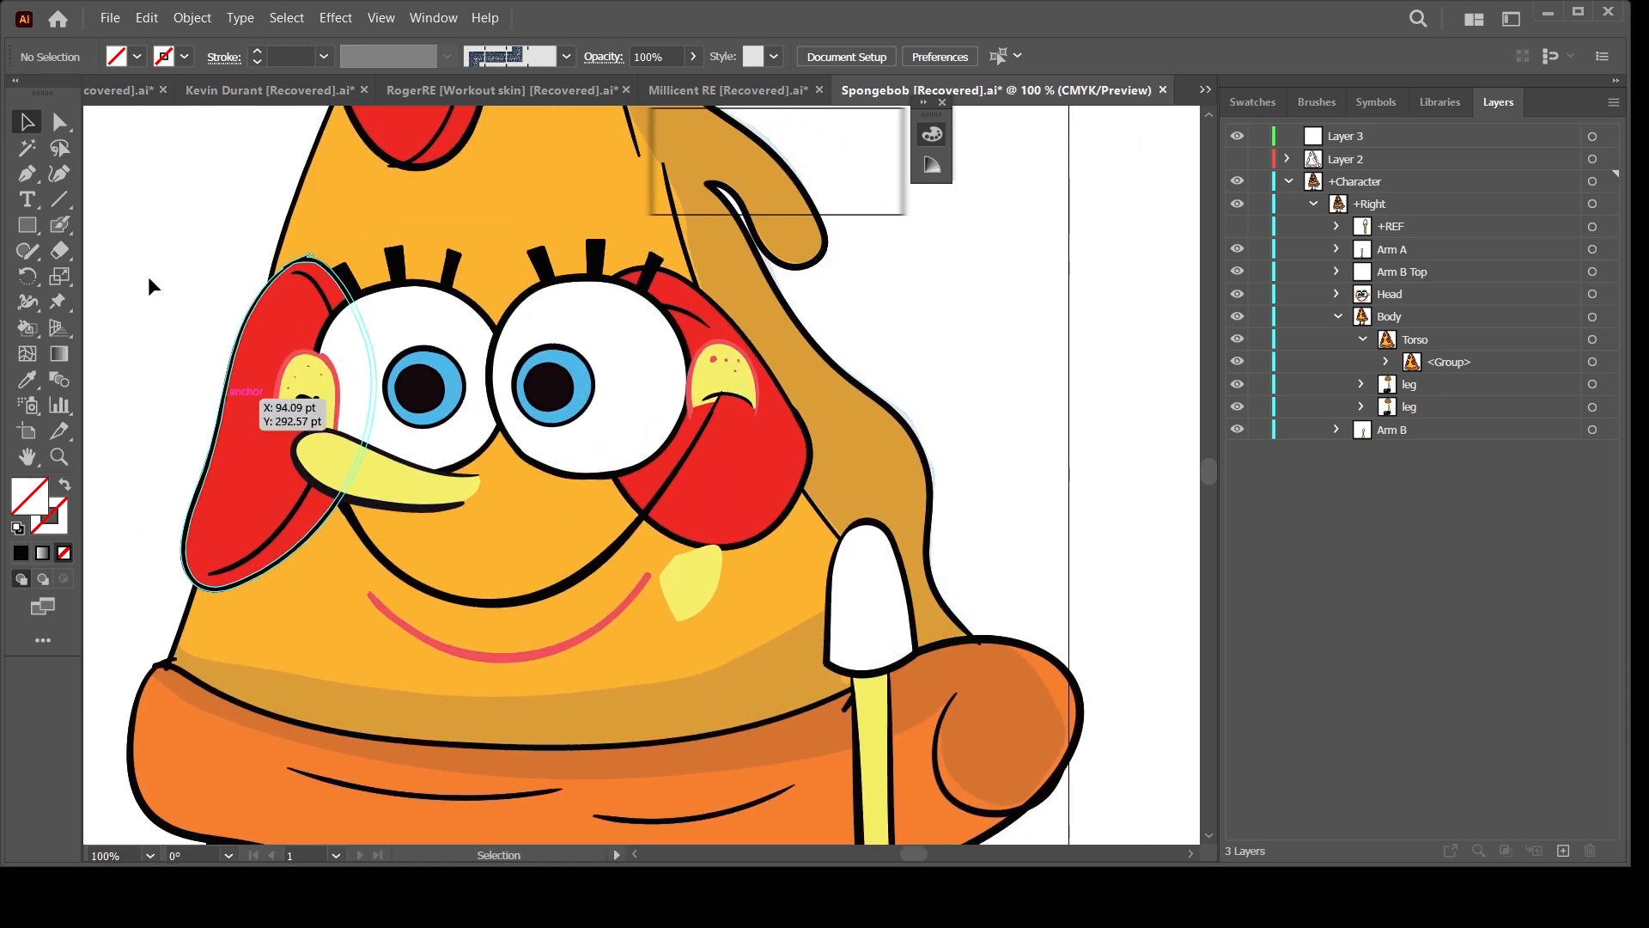
left_click(59, 122)
left_click(694, 580)
left_click(1338, 295)
left_click(1388, 362)
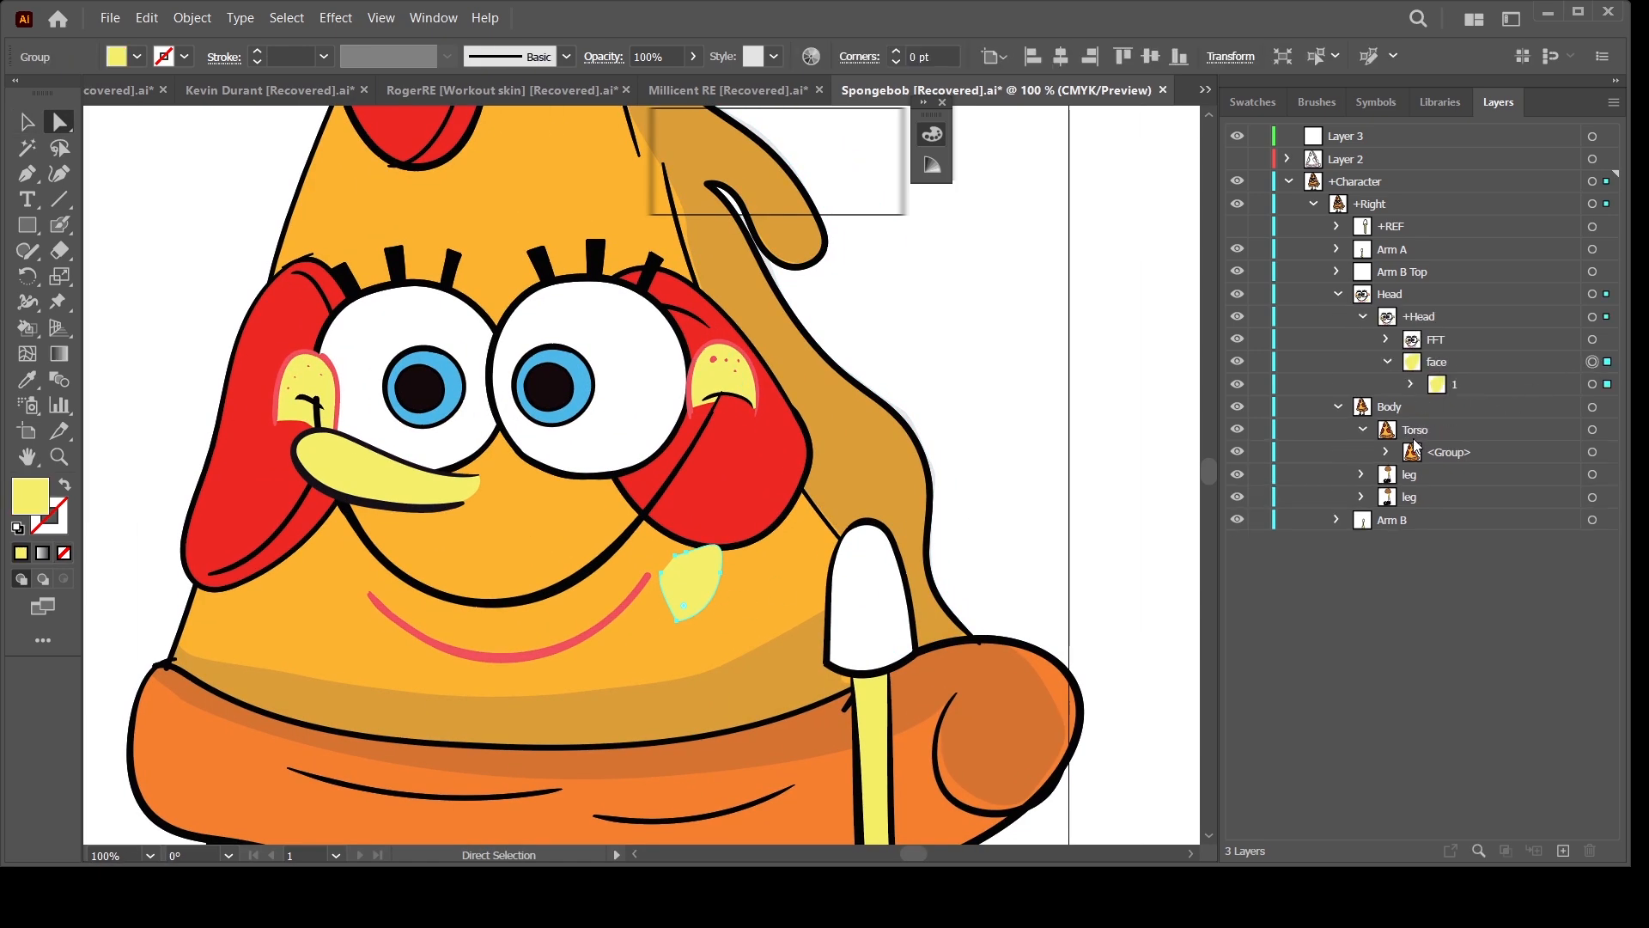
left_click(27, 379)
left_click(558, 623)
left_click(59, 122)
left_click(1086, 438)
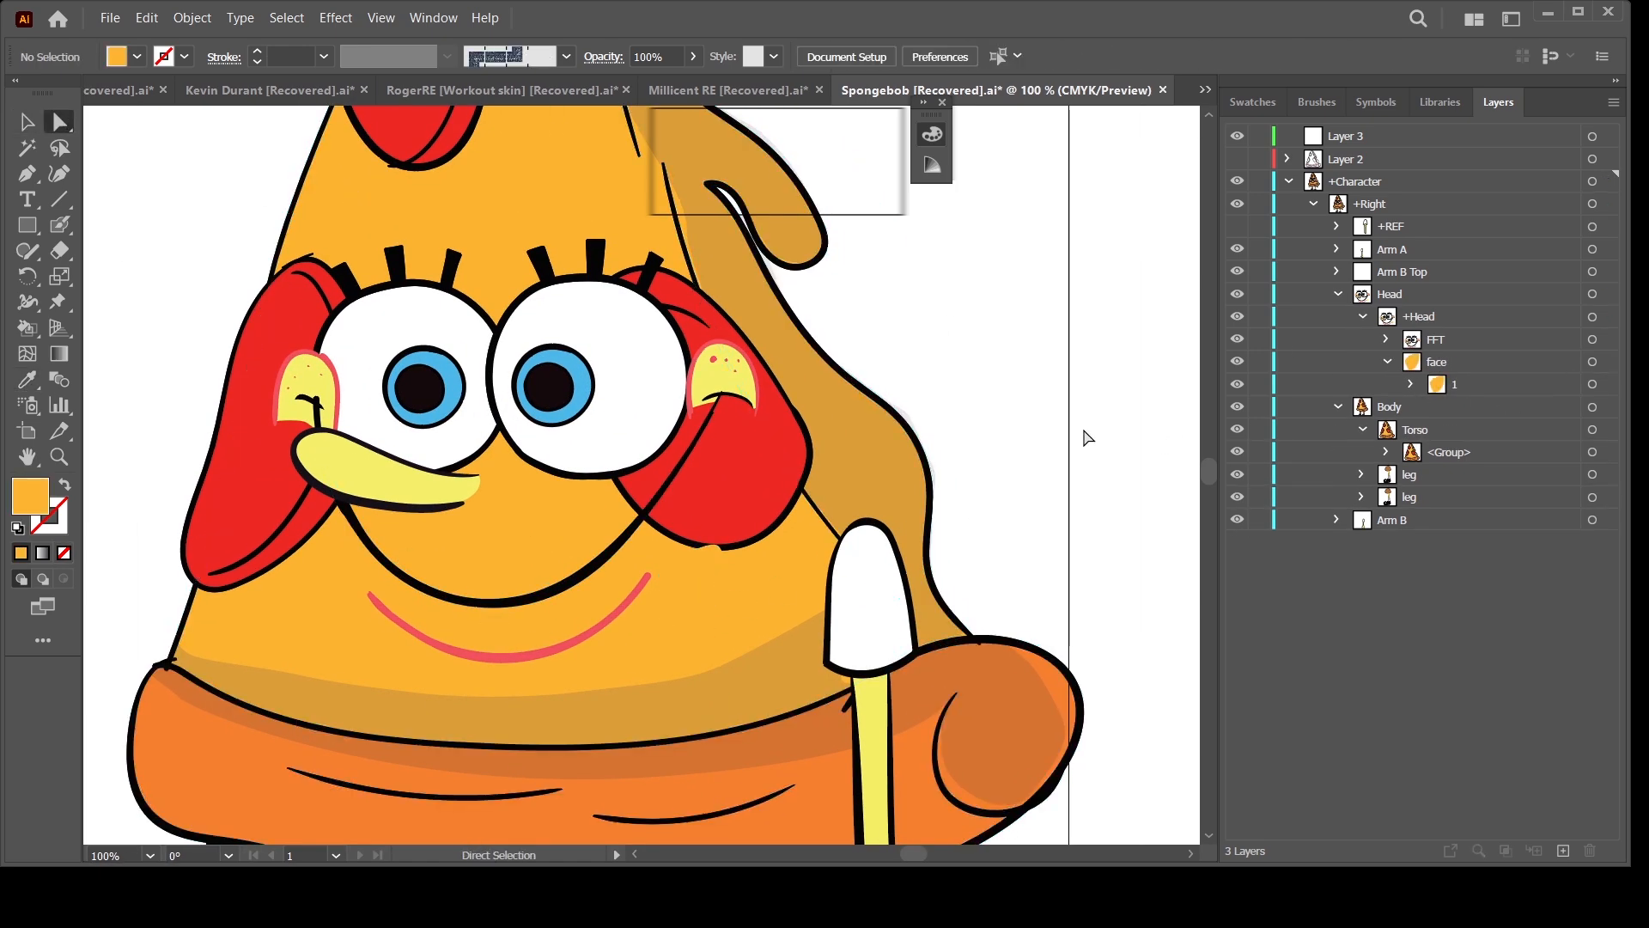
Step: Move the yellow-orange face patch down so it clears the pepperoni's outline
left_click(1454, 385)
left_click(700, 574)
left_click(1387, 362)
left_click(952, 467)
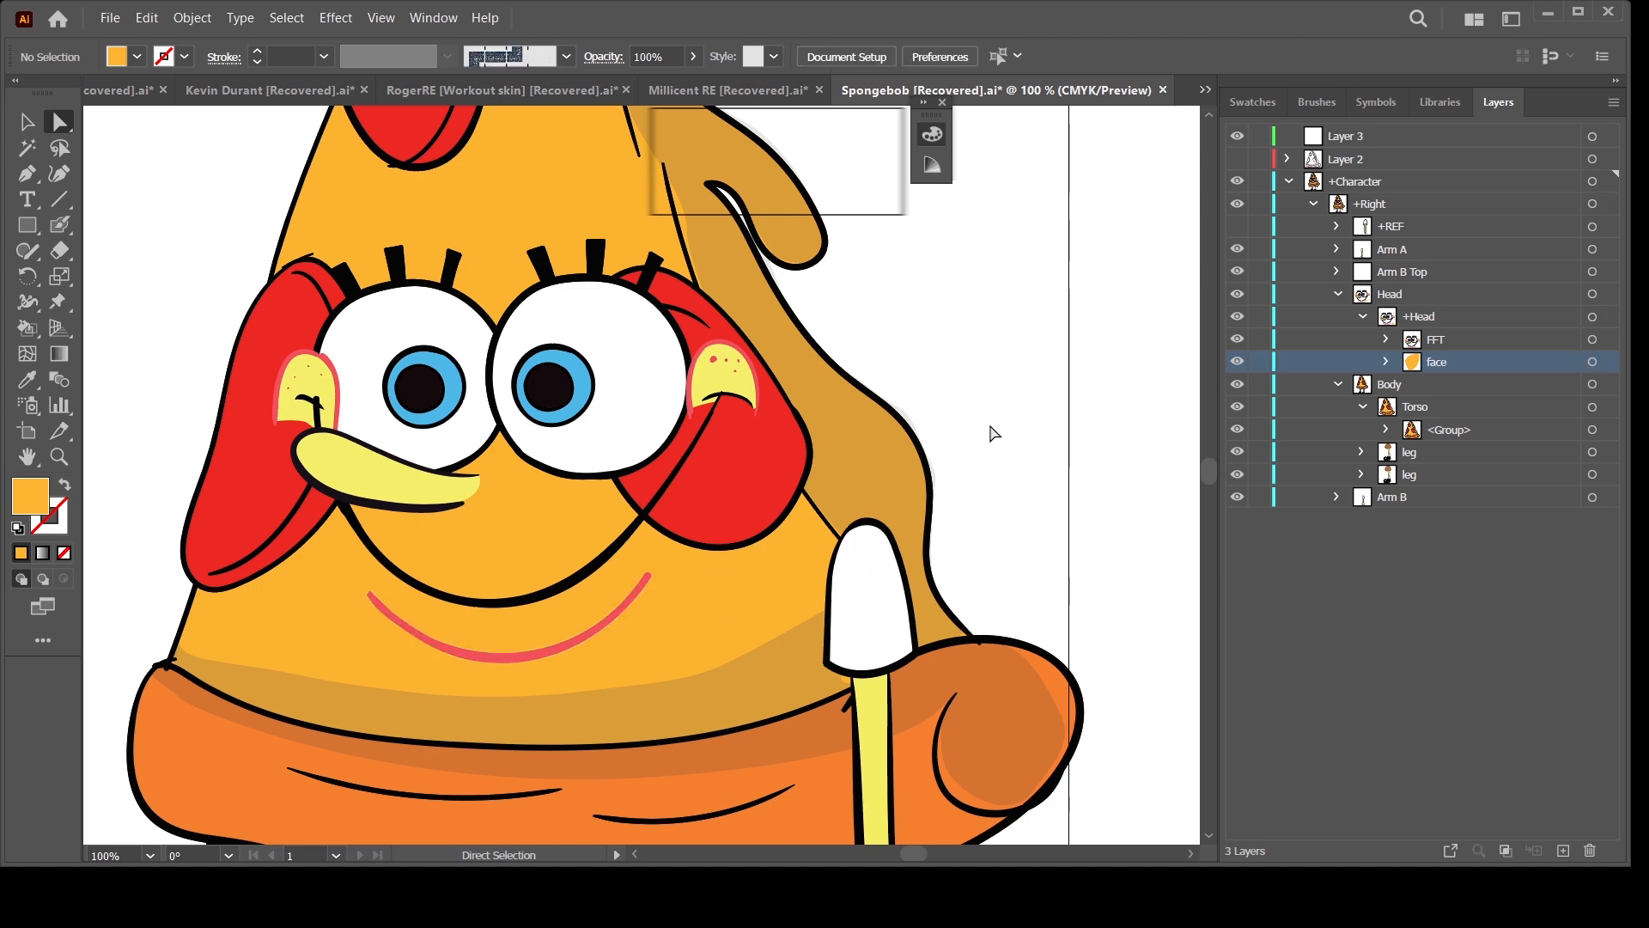
Step: Fill the nose and both cheeks with the slice's yellow-orange using the Live Paint Bucket
left_click_drag(991, 435, 991, 445)
key("i")
key("k")
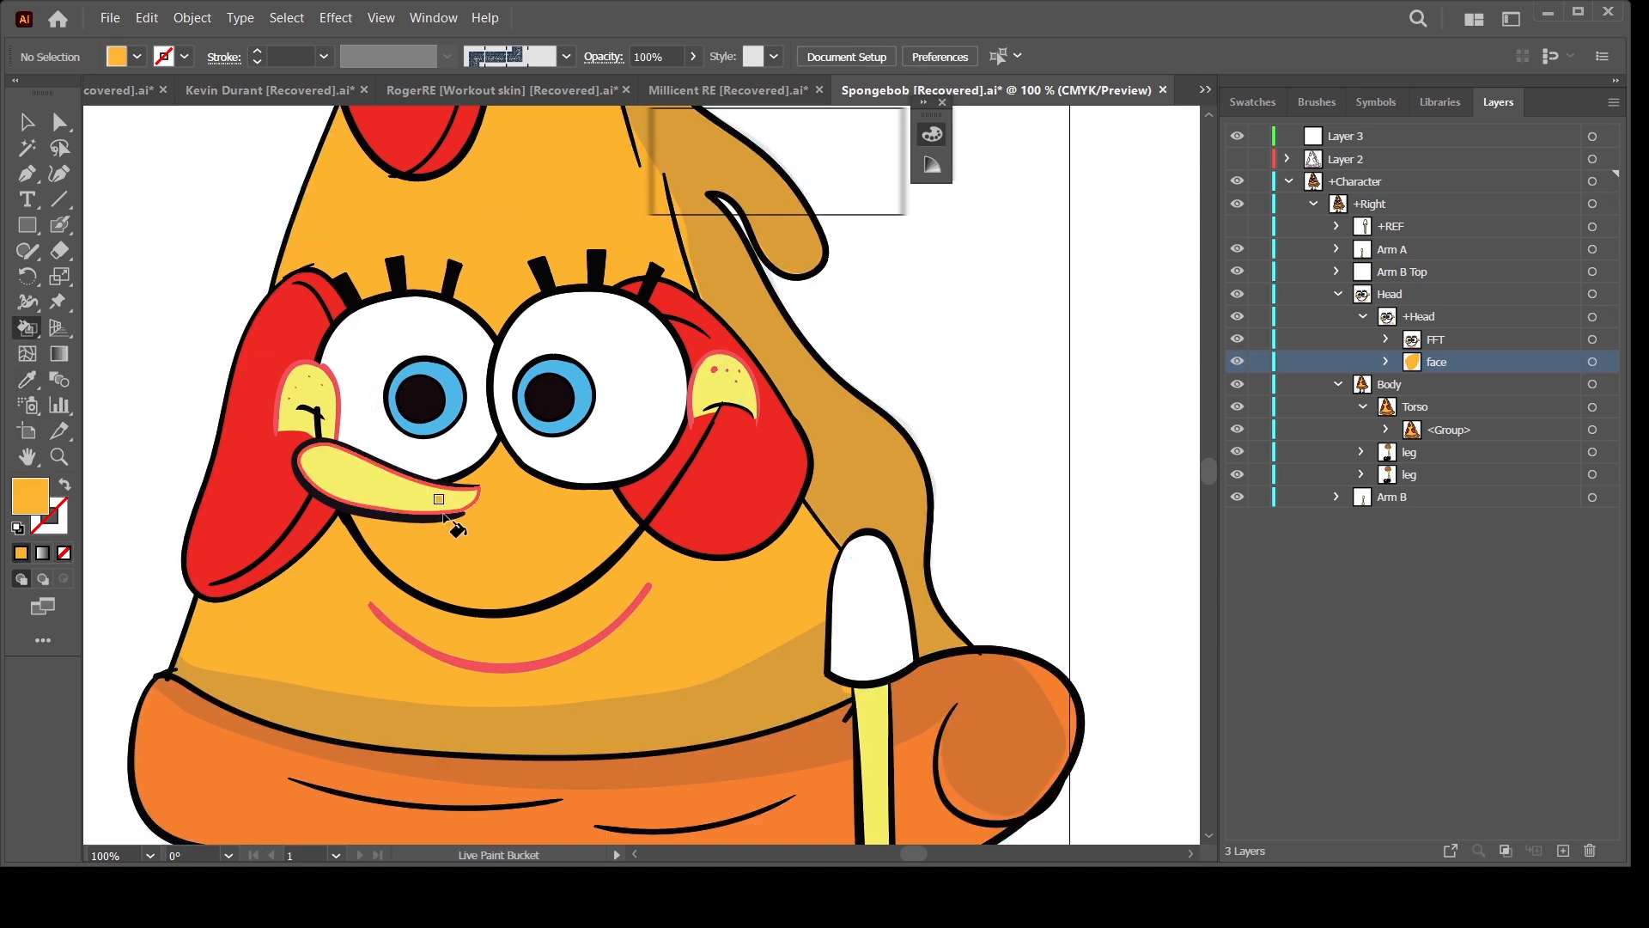
left_click(443, 496)
left_click(736, 398)
left_click(320, 403)
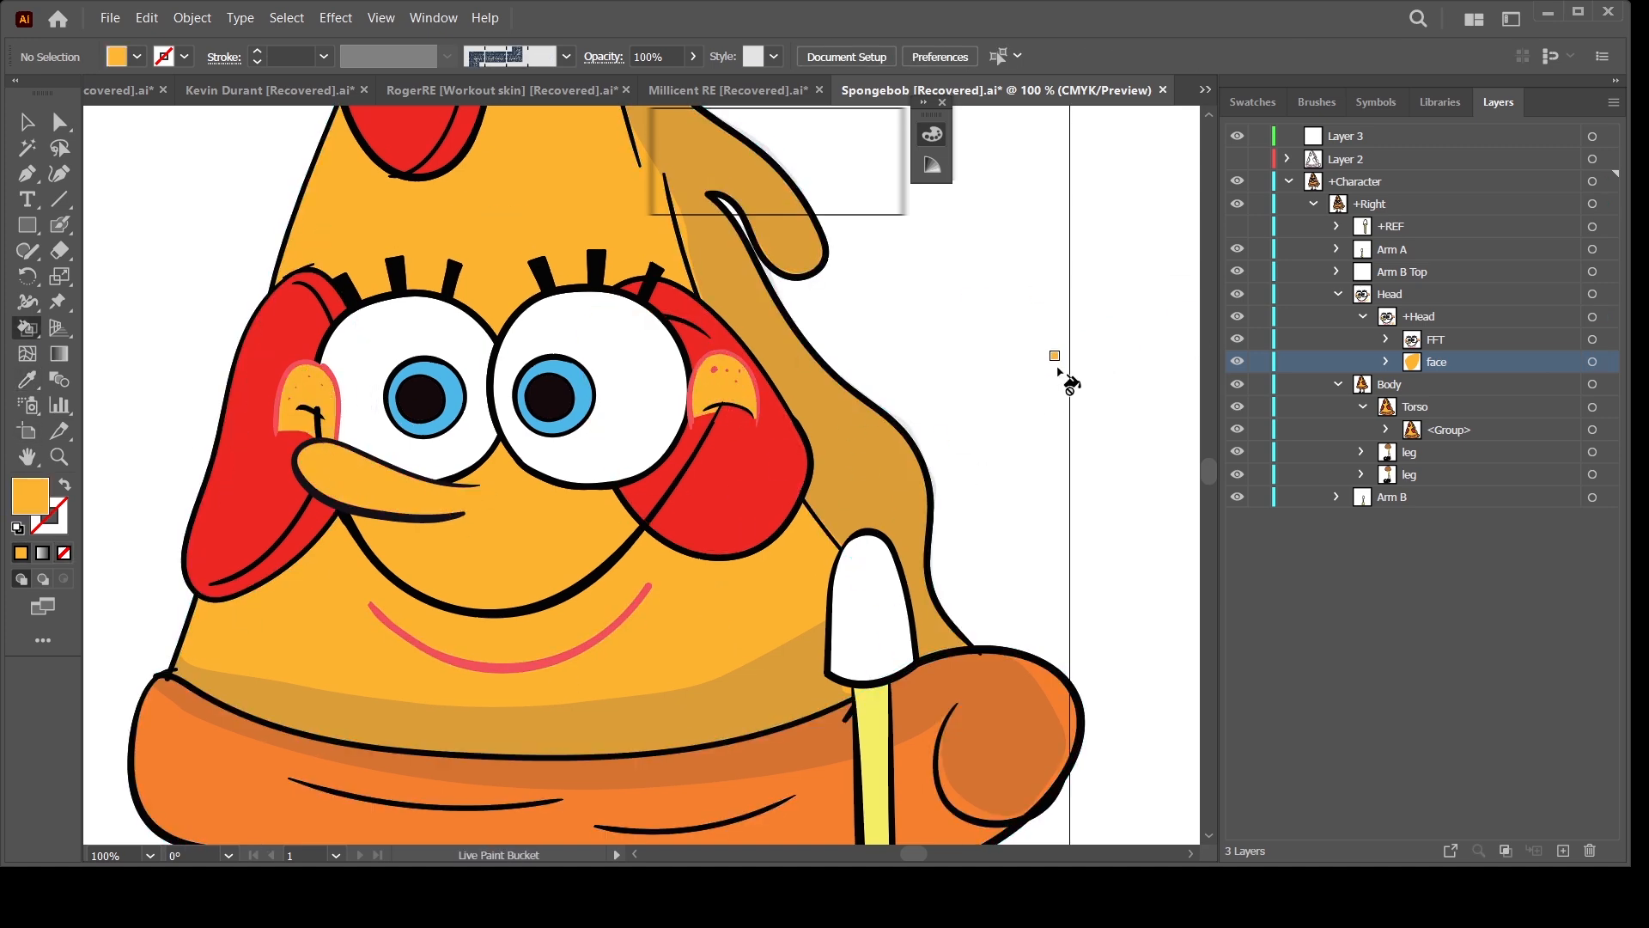
Step: Undo the yellow-orange fills on the two cheeks
key("a")
key("ctrl+z")
key("ctrl+z")
Step: Try filling both cheeks with the pepperoni red using the Live Paint Bucket
key("i")
left_click(736, 468)
key("k")
left_click(311, 406)
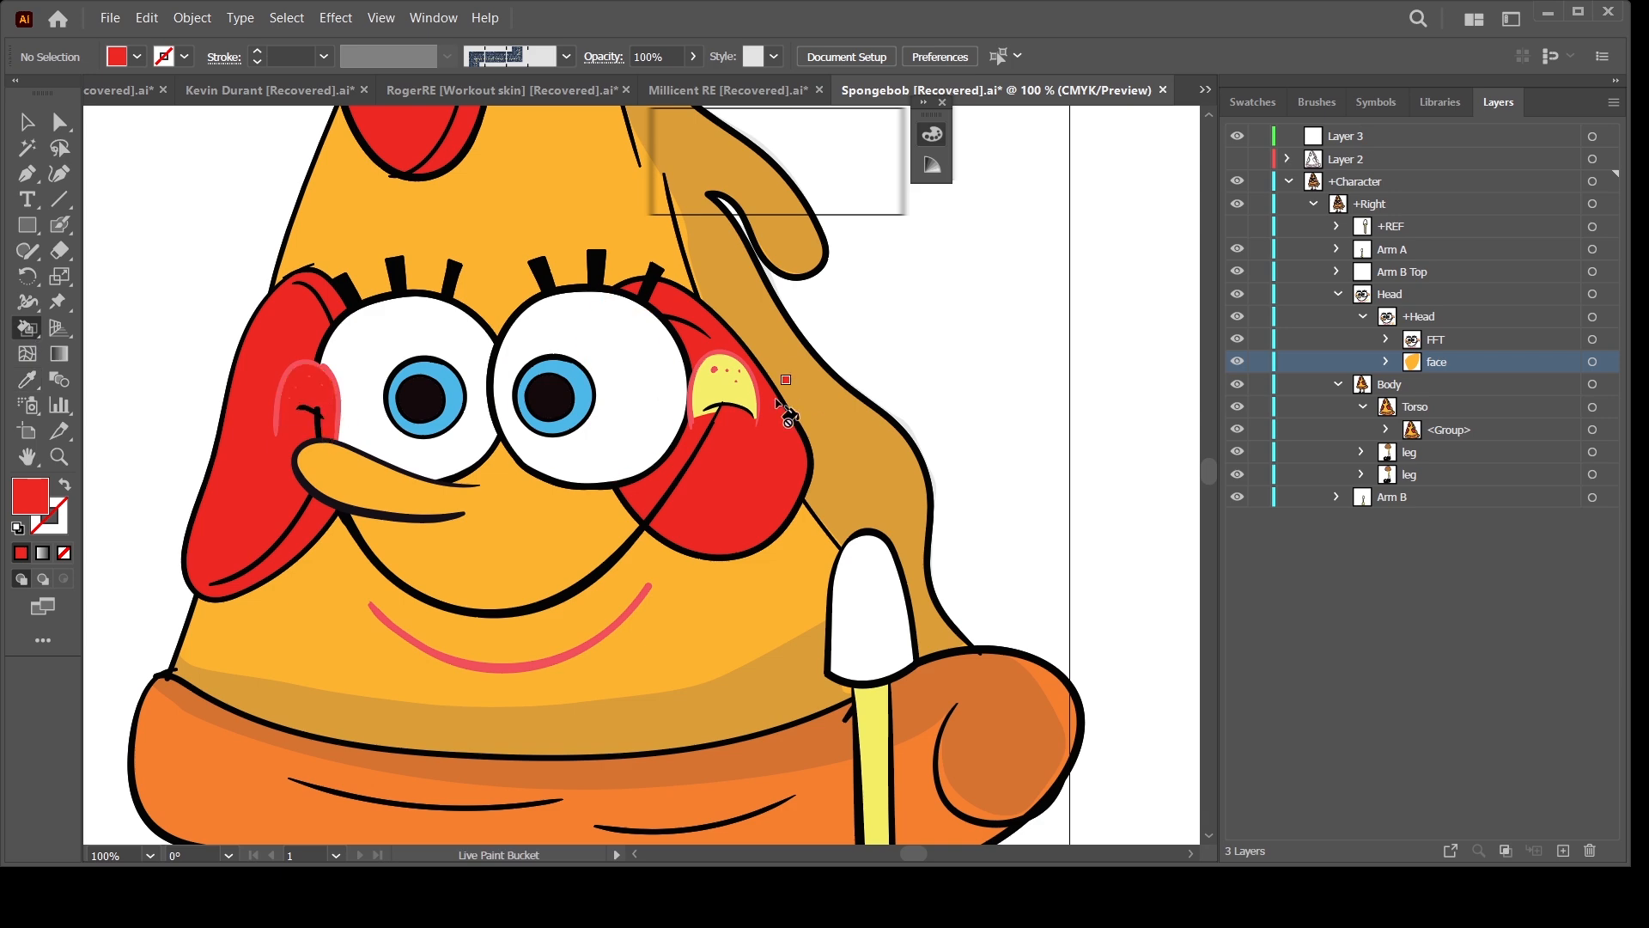
left_click(735, 399)
key("a")
key("ctrl+minus")
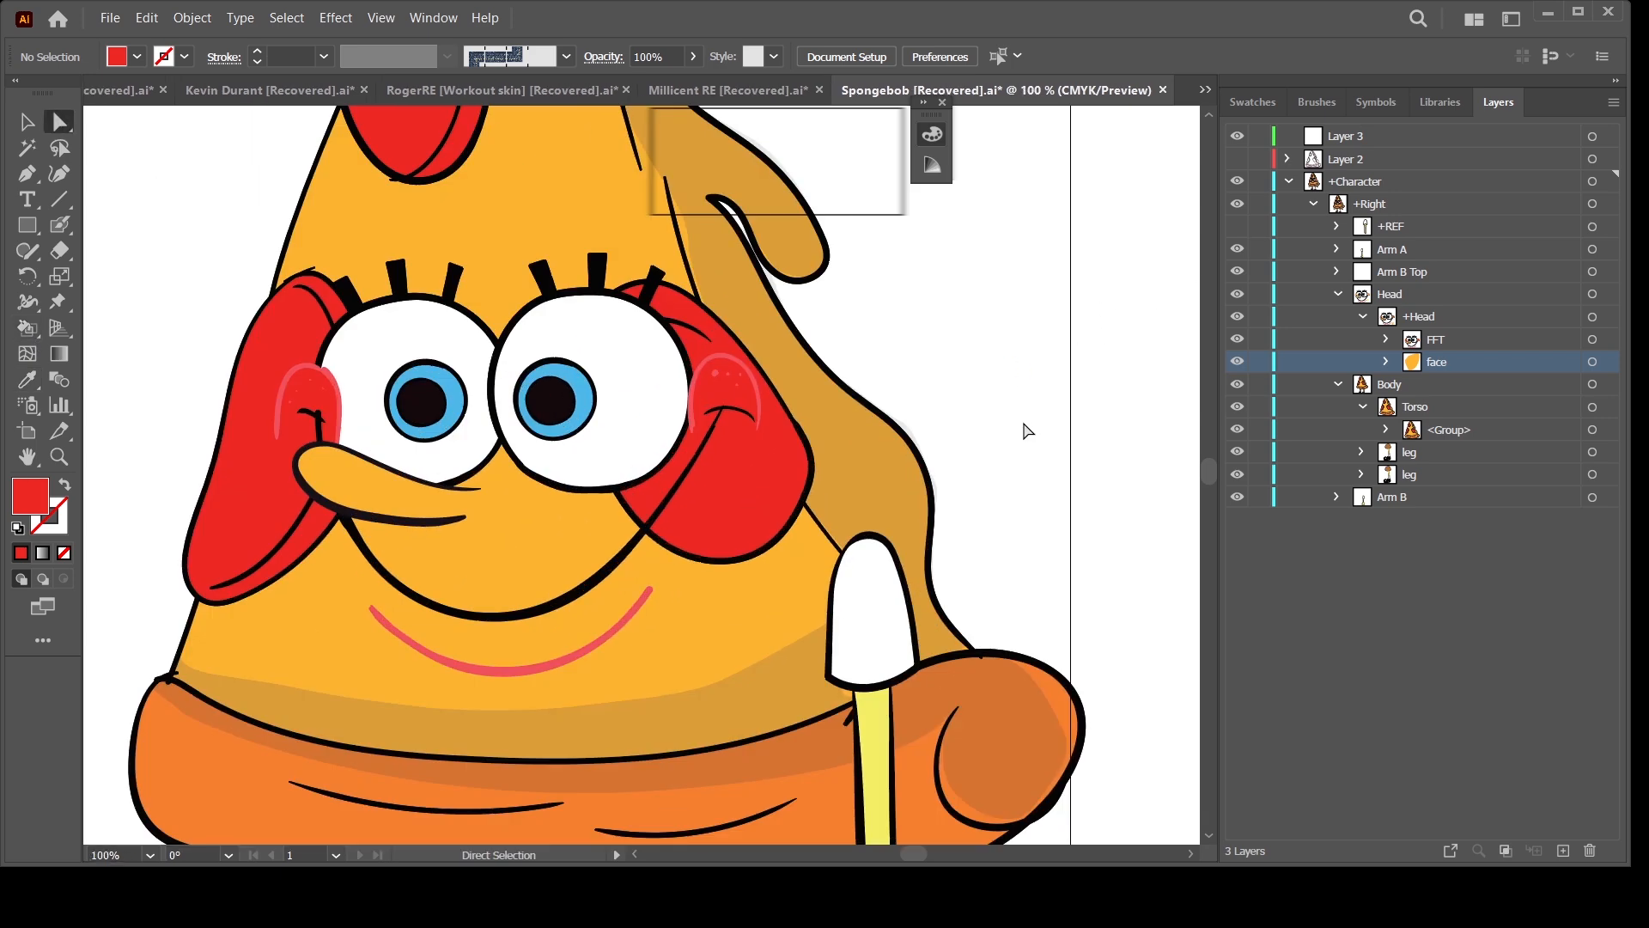
left_click_drag(989, 589, 994, 471)
key("ctrl+z")
key("ctrl+z")
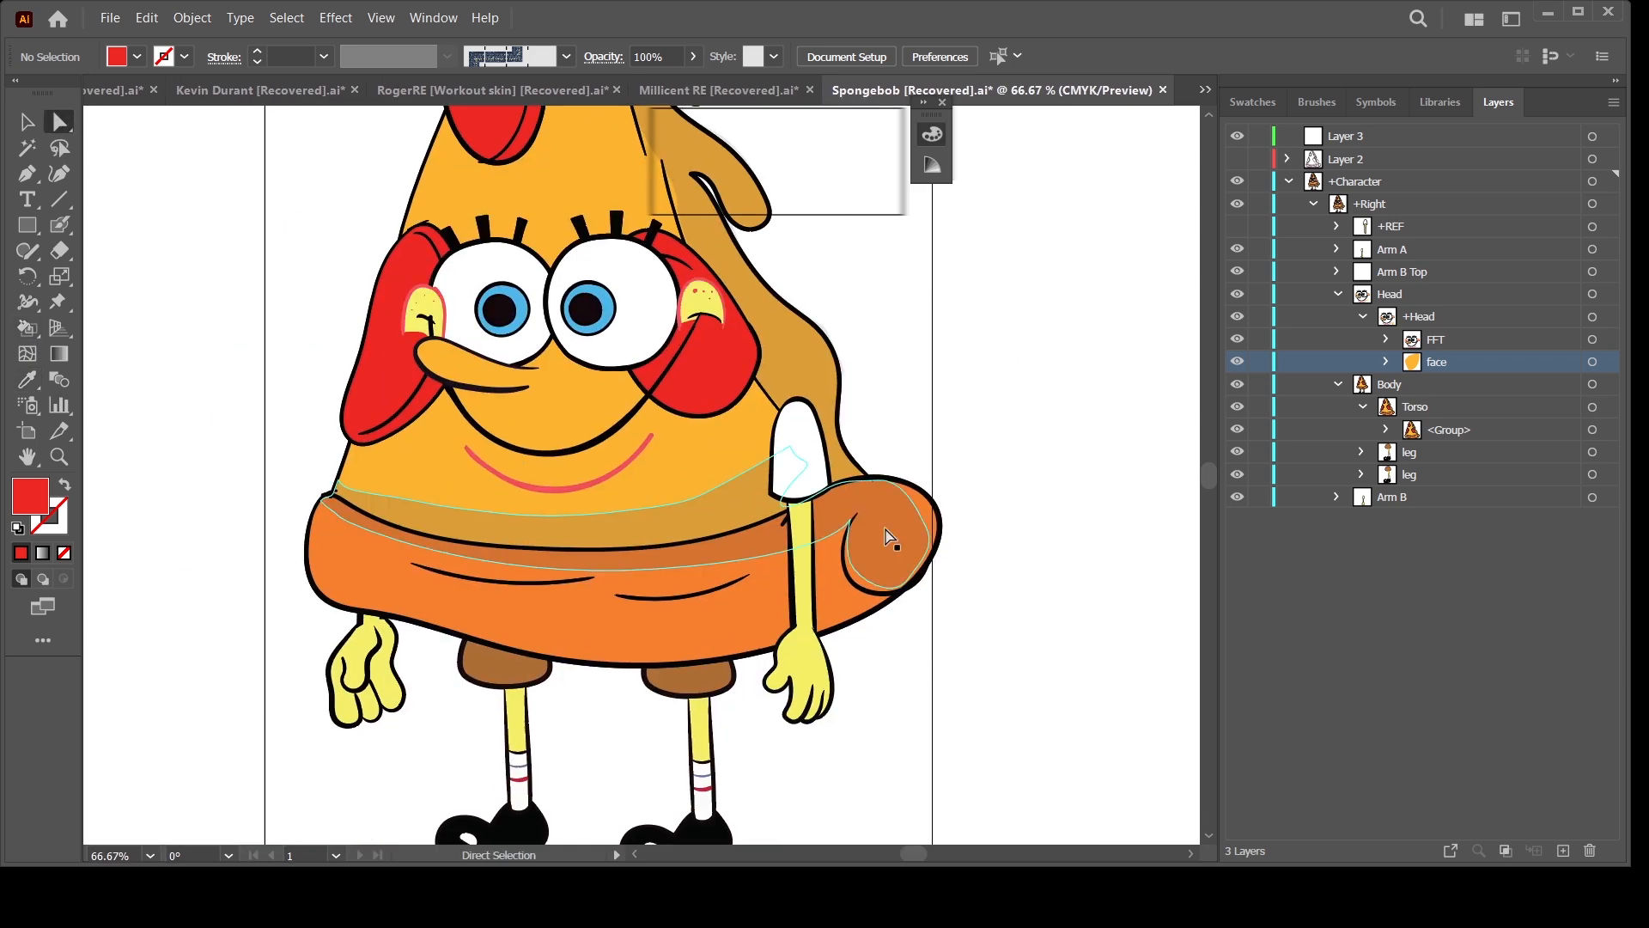
Step: Sample the nose's yellow-orange and fill the bare skin of both legs with it using the Live Paint Bucket
left_click_drag(946, 654, 933, 525)
key("i")
left_click(426, 333)
key("k")
left_click(503, 593)
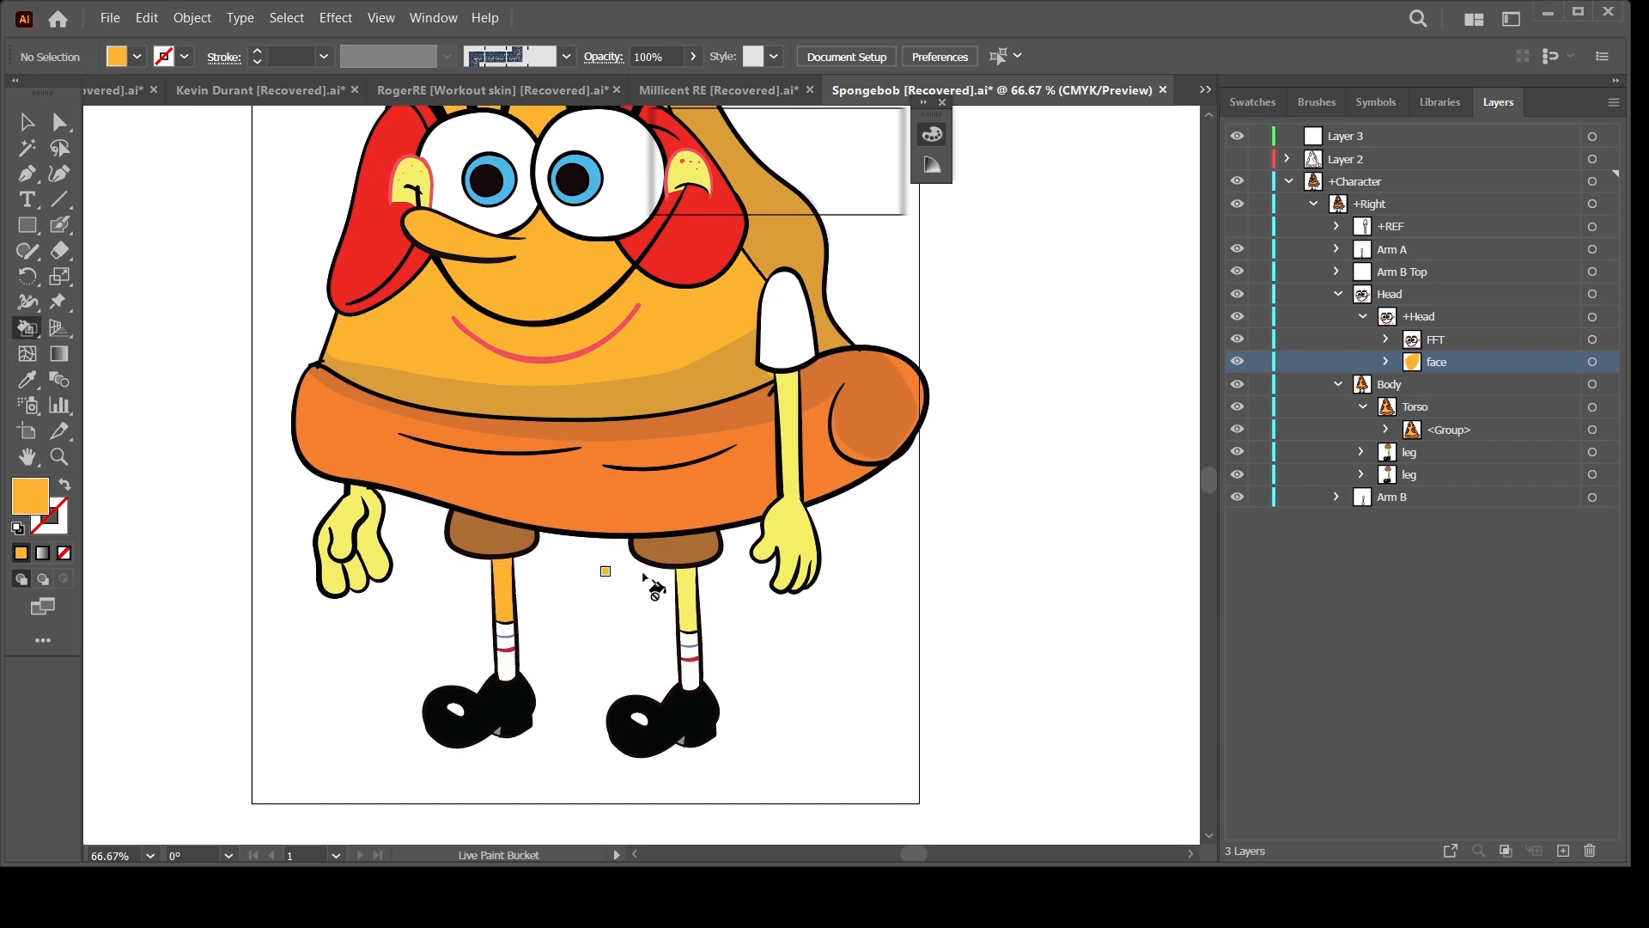
left_click(686, 599)
key("v")
left_click(1338, 293)
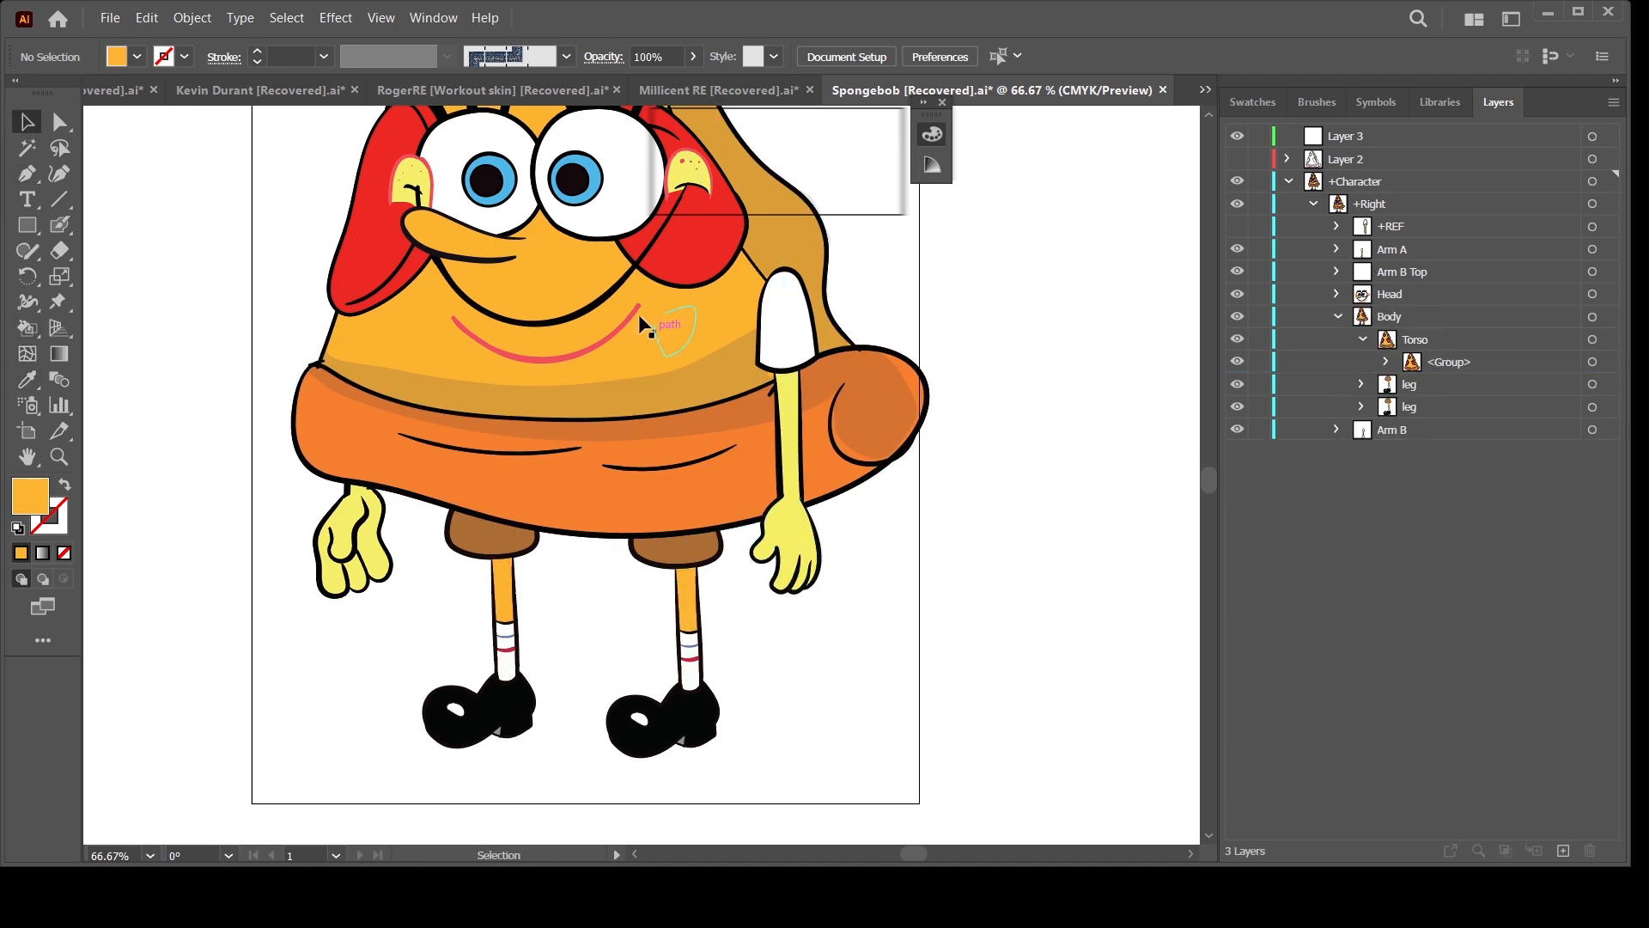
Step: Sample the pizza slice's yellow-orange and open it in the Color Picker
left_click_drag(1091, 318, 1071, 406)
left_click(1610, 249)
left_click(1610, 271, "shift")
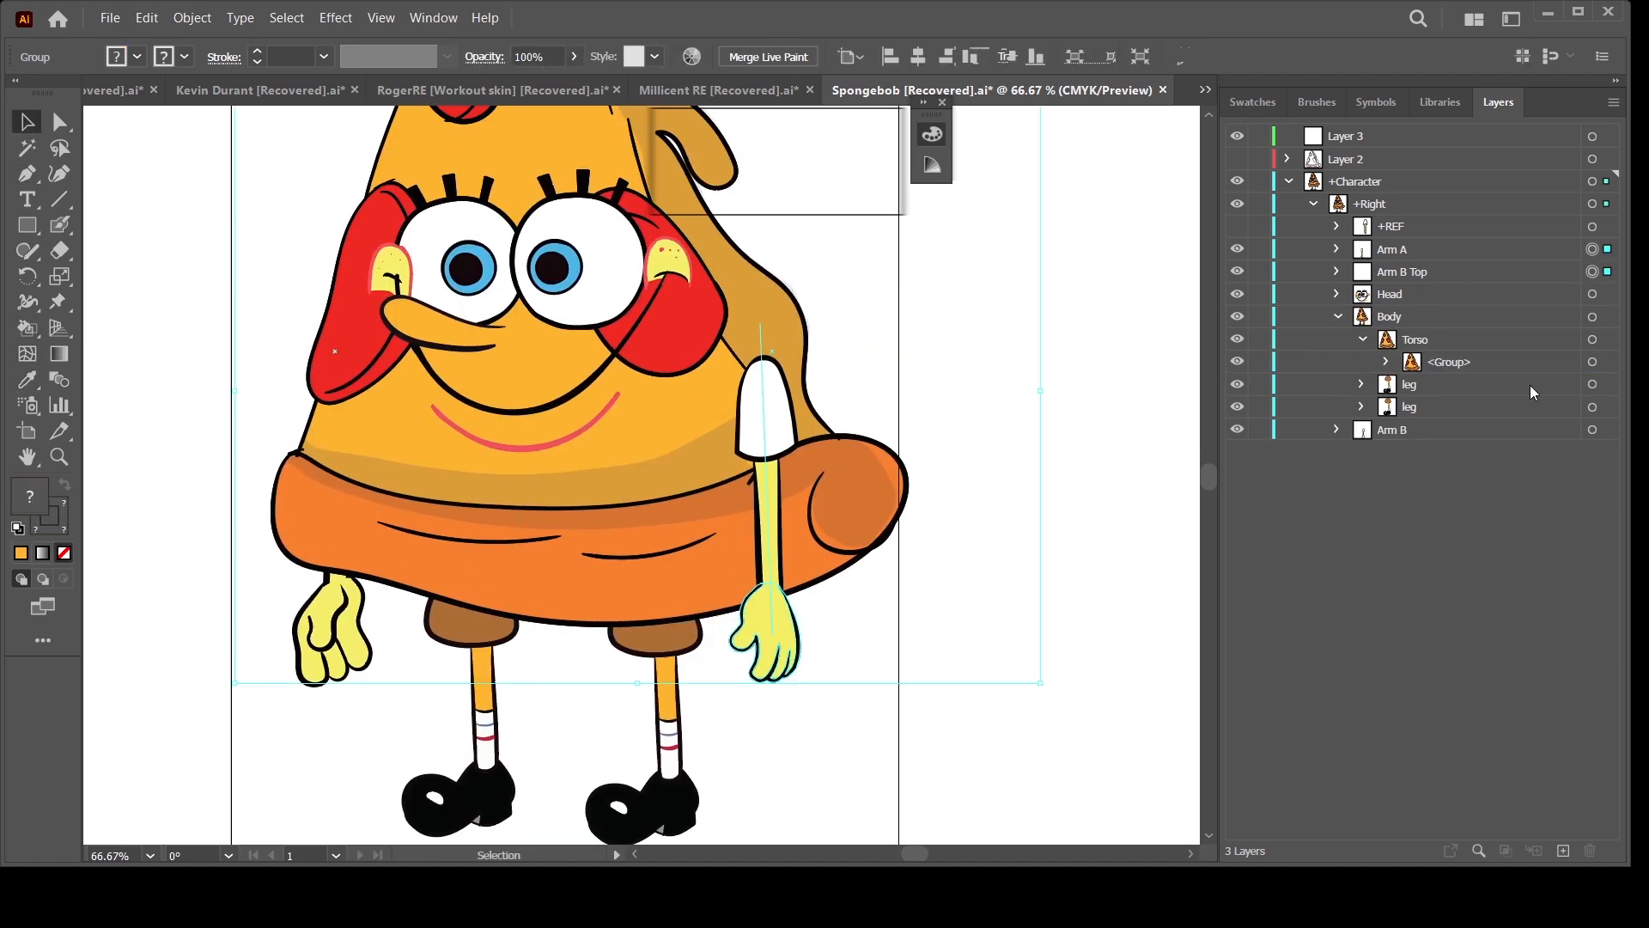
left_click(1338, 316)
left_click(1056, 391)
key("i")
left_click(371, 423)
double_click(27, 498)
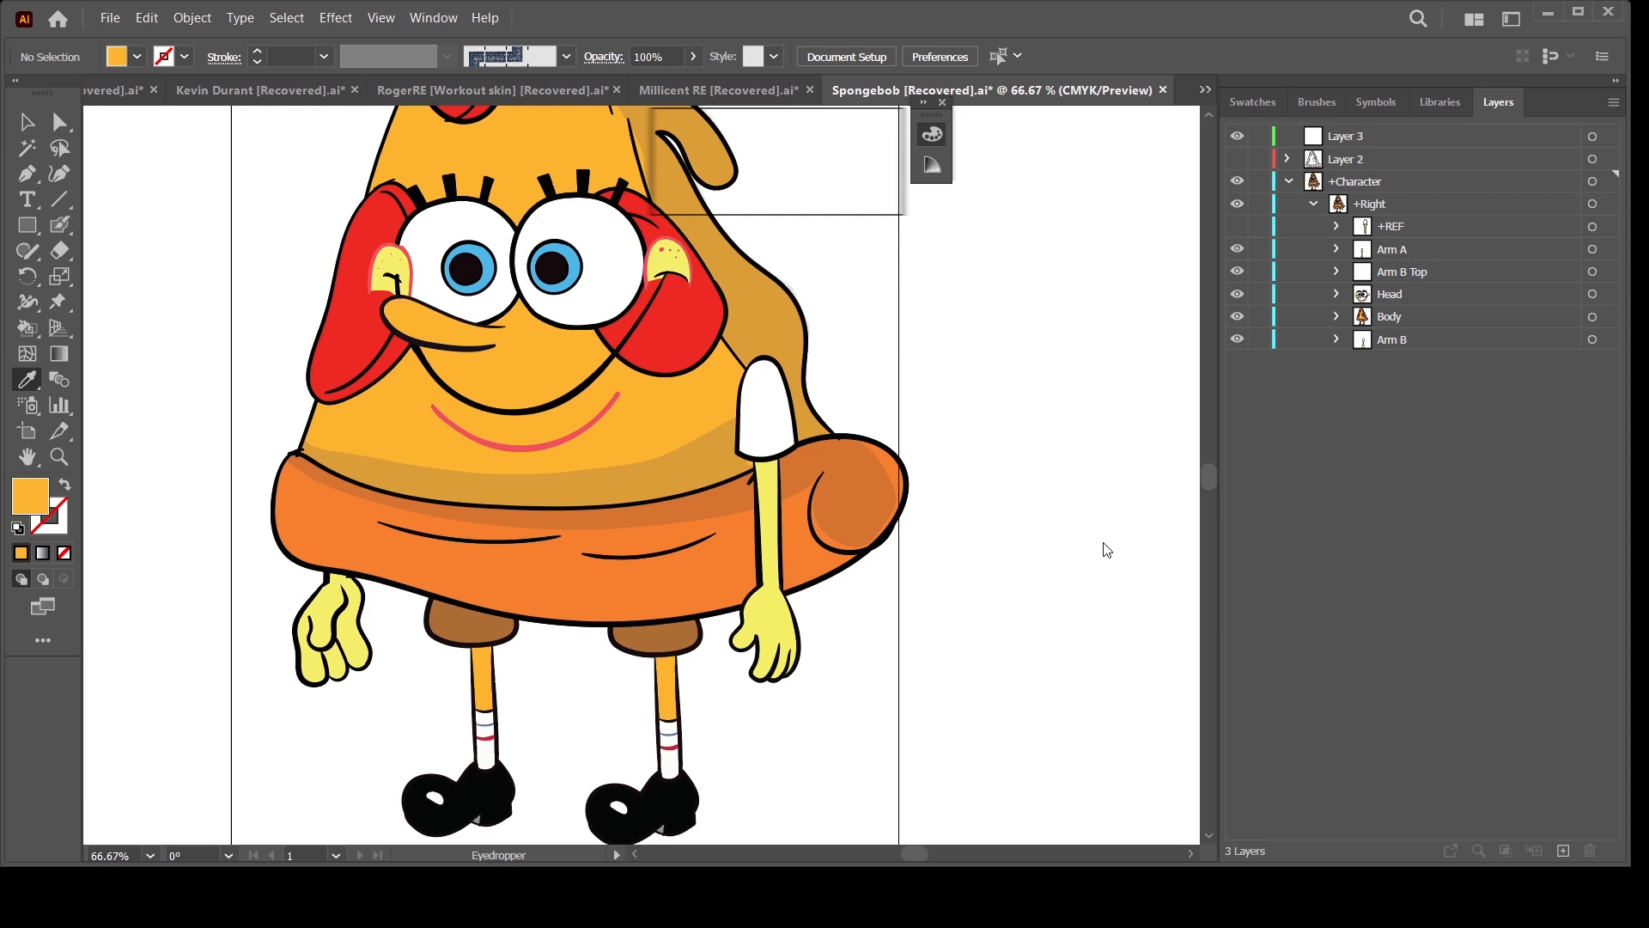
Step: Recolour the yellow skin of Arm A, Arm B Top and Arm B to the slice's yellow-orange with Recolor Artwork
left_click(1594, 250)
left_click(1593, 273, "shift")
left_click(1593, 339, "shift")
left_click(691, 57)
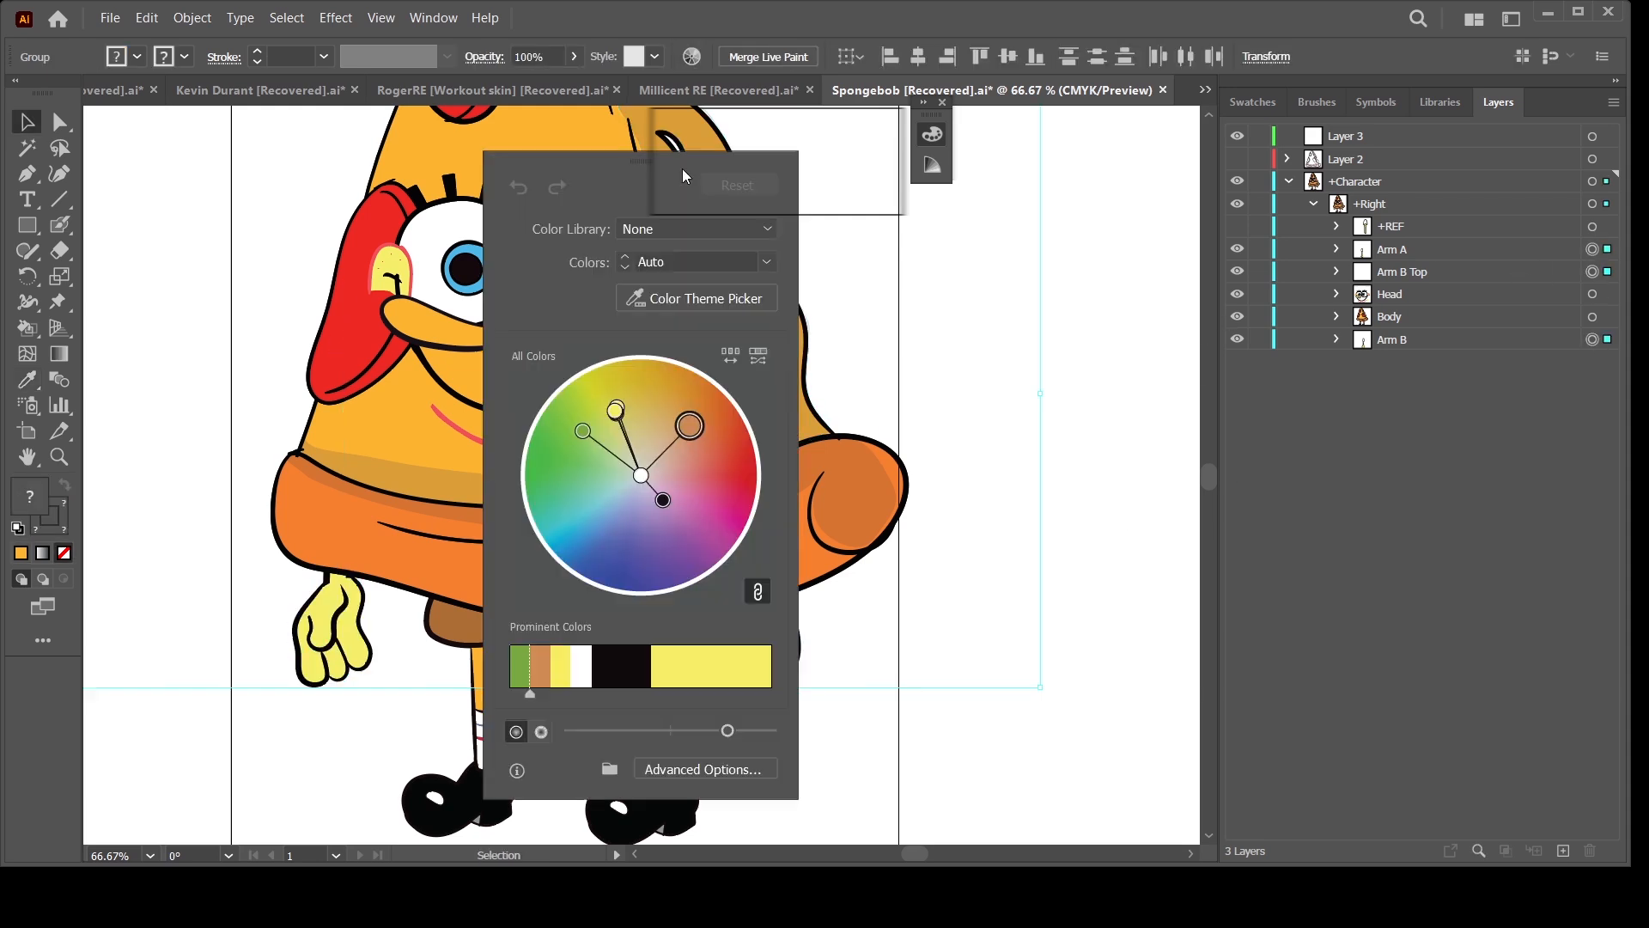
left_click(713, 773)
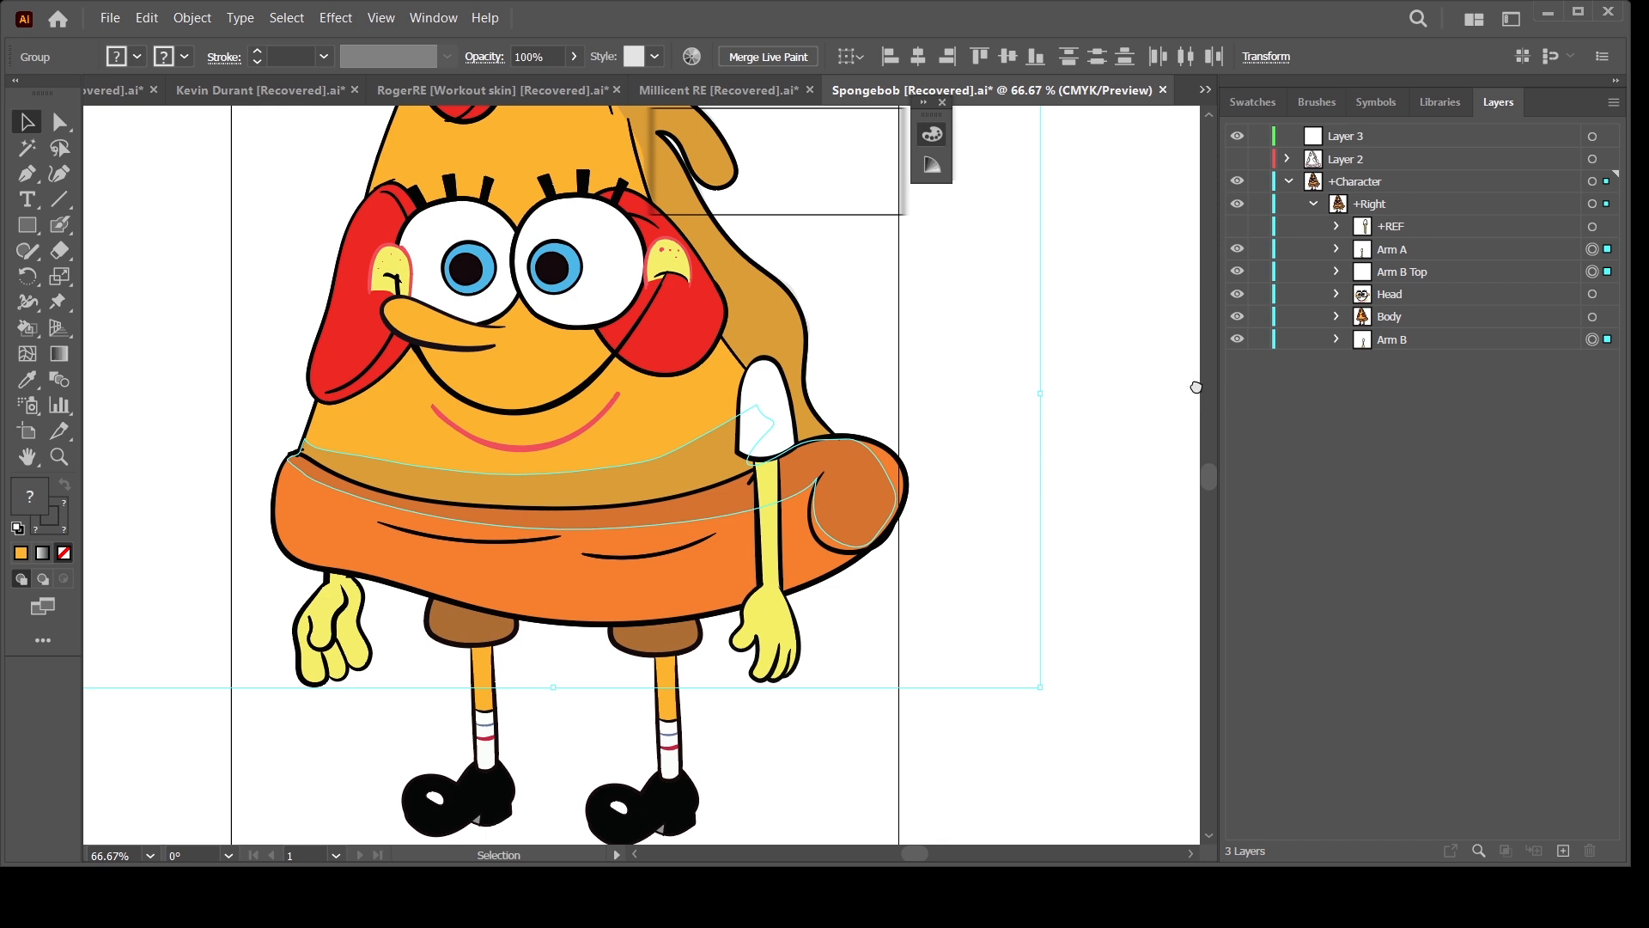
left_click_drag(1196, 383, 1206, 470)
left_click_drag(1227, 263, 960, 526)
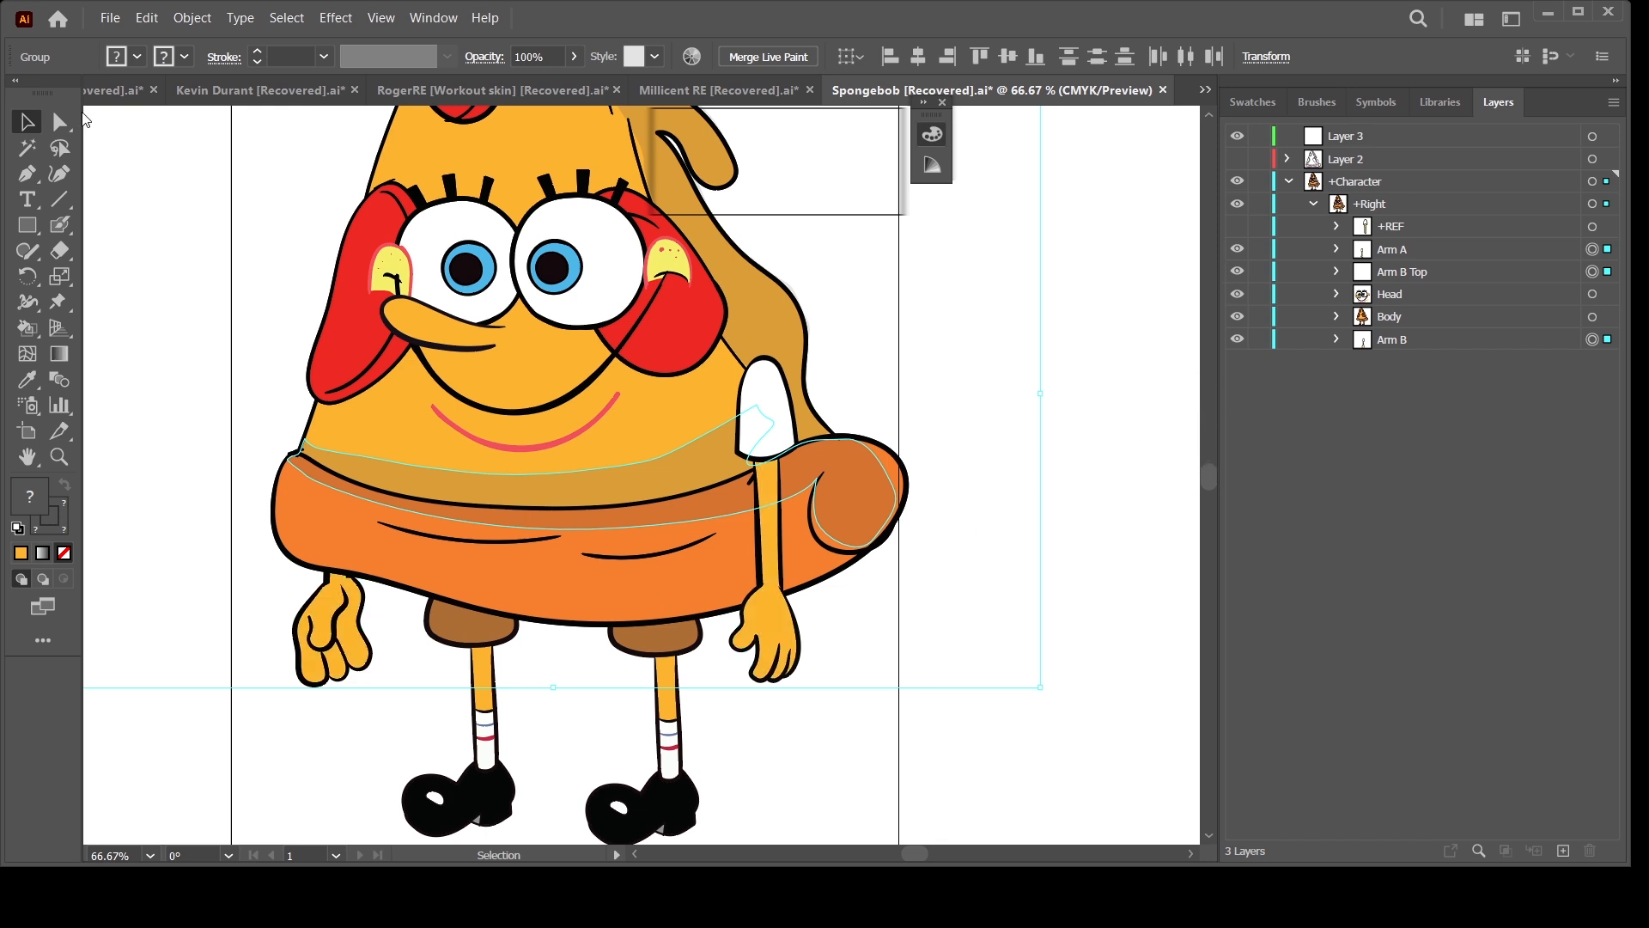
left_click(1406, 736)
Step: Shift the Head group slightly to the left on the slice
left_click_drag(958, 625, 972, 655)
key("ctrl+minus")
left_click_drag(960, 542, 988, 540)
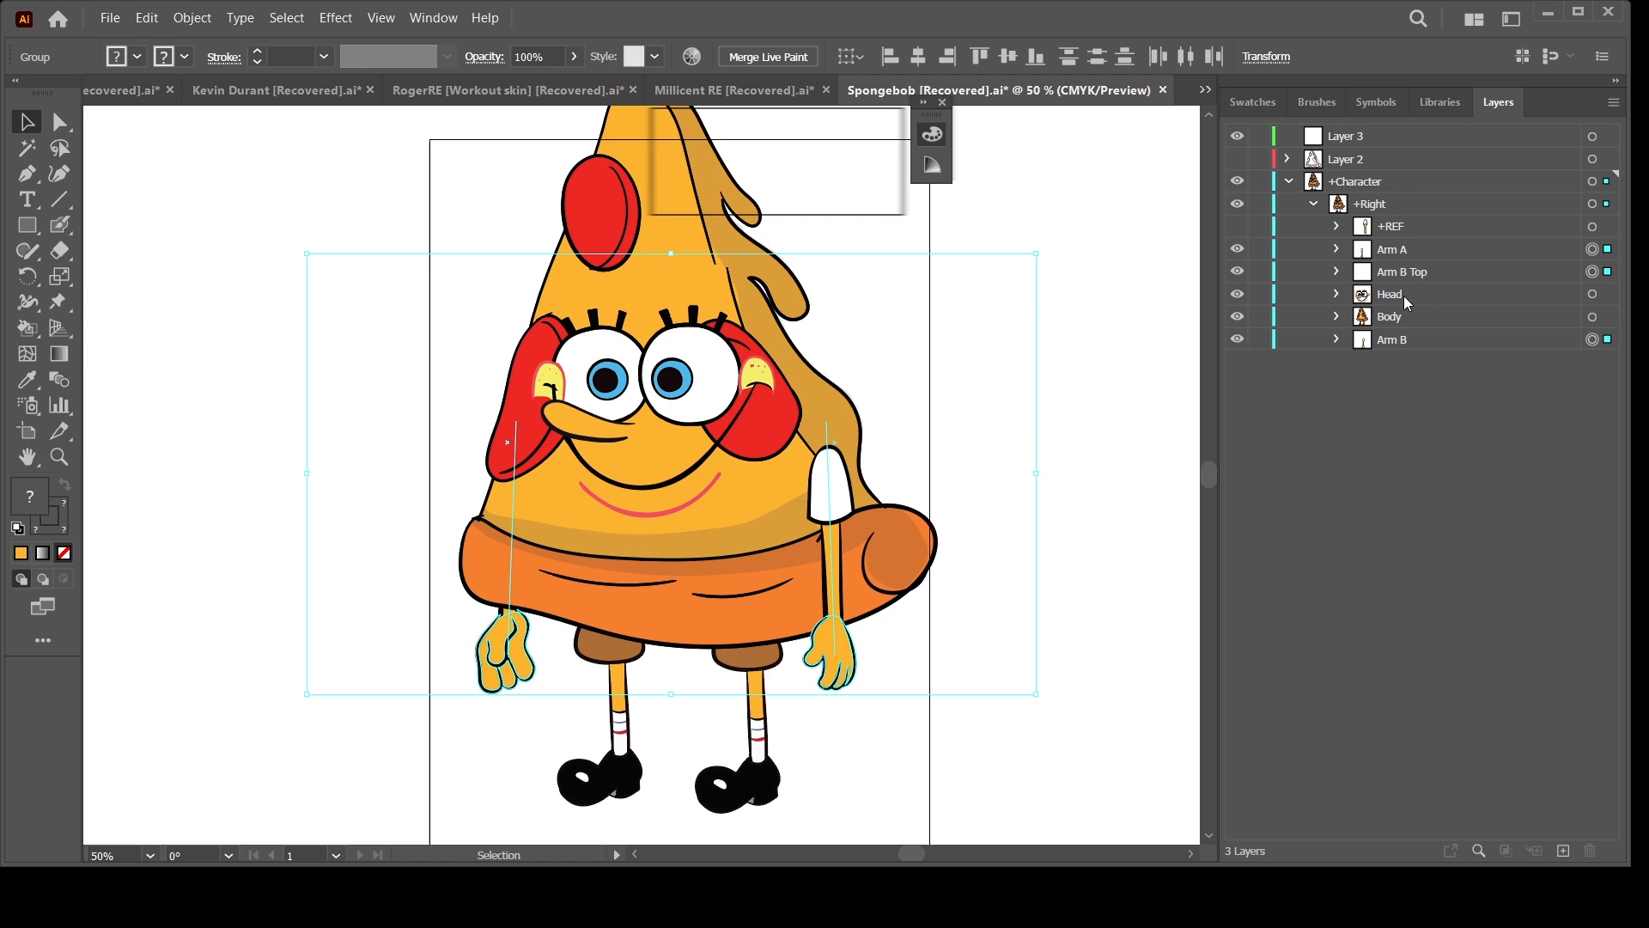
left_click(1593, 294)
left_click_drag(740, 404, 726, 404)
left_click(1066, 496)
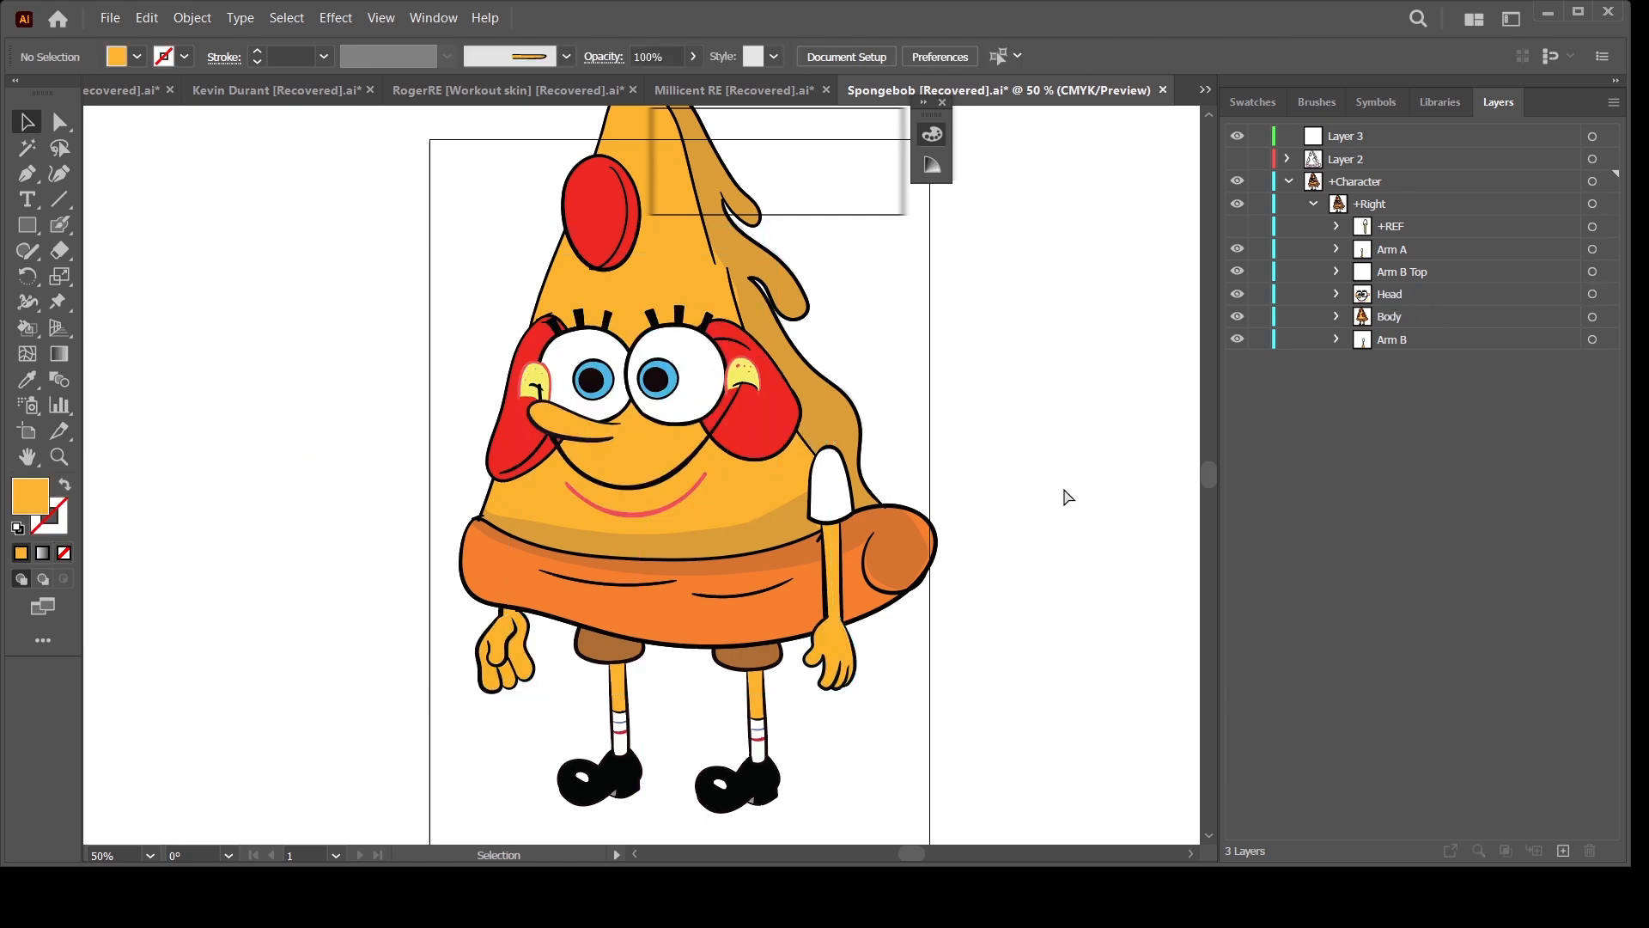
Step: Examine the arm and Head sublayers down to the individual mouth shapes
left_click_drag(1068, 497, 964, 575)
key("ctrl+plus")
left_click_drag(1045, 460, 1037, 544)
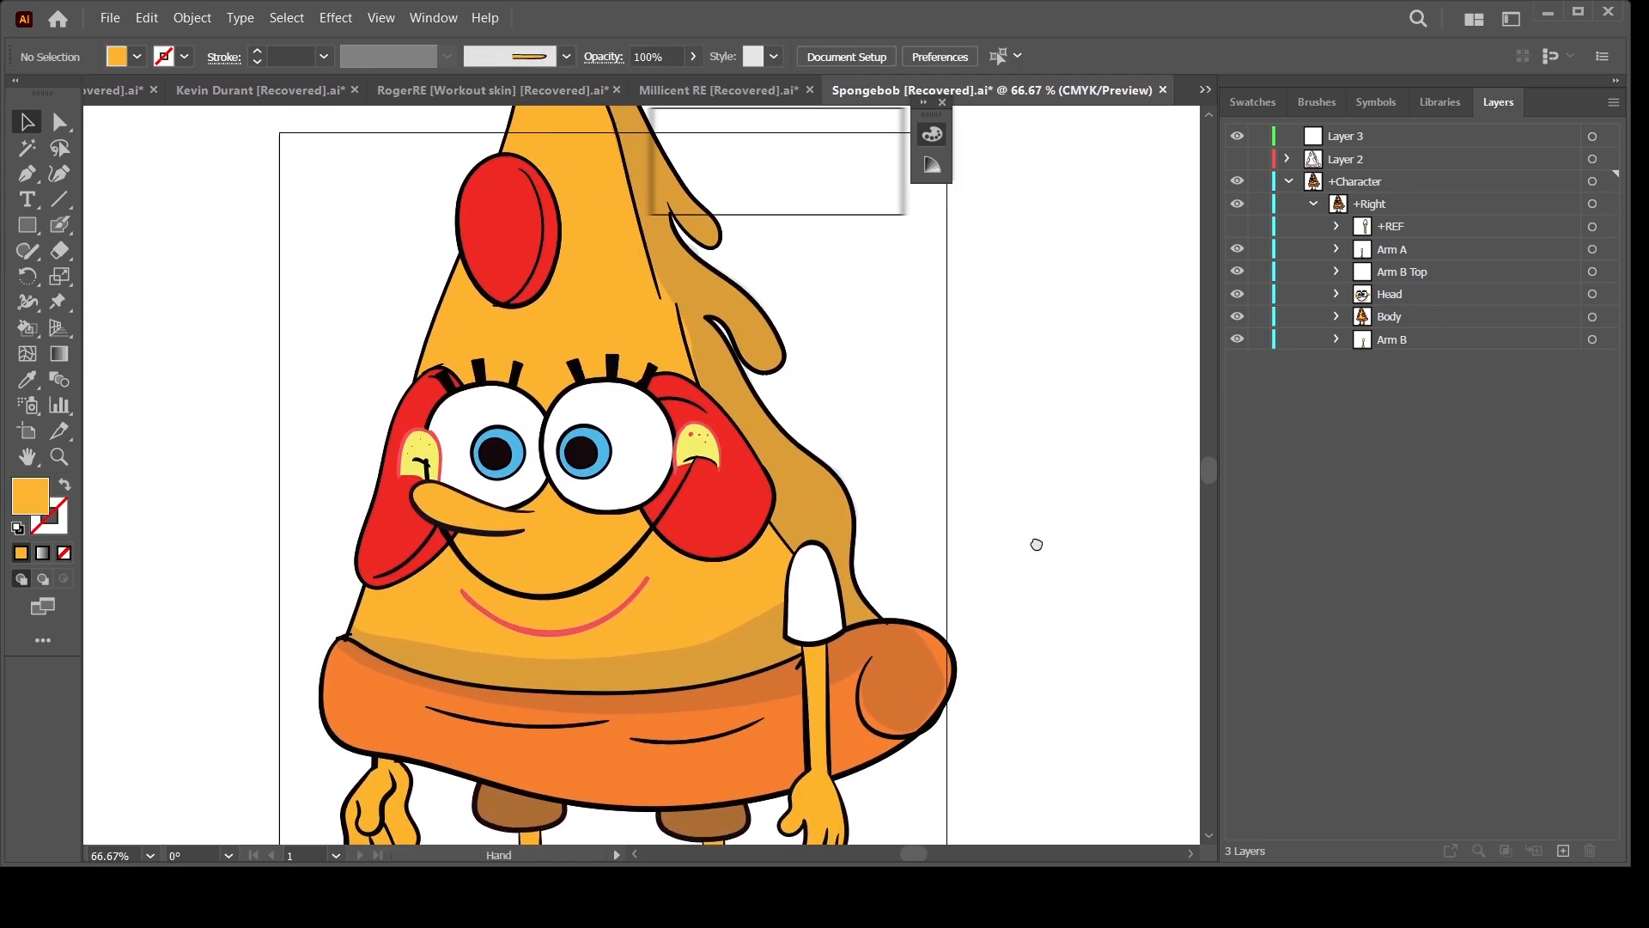
left_click(1336, 272)
left_click(1337, 271)
left_click(1336, 249)
left_click(1337, 250)
left_click(1337, 294)
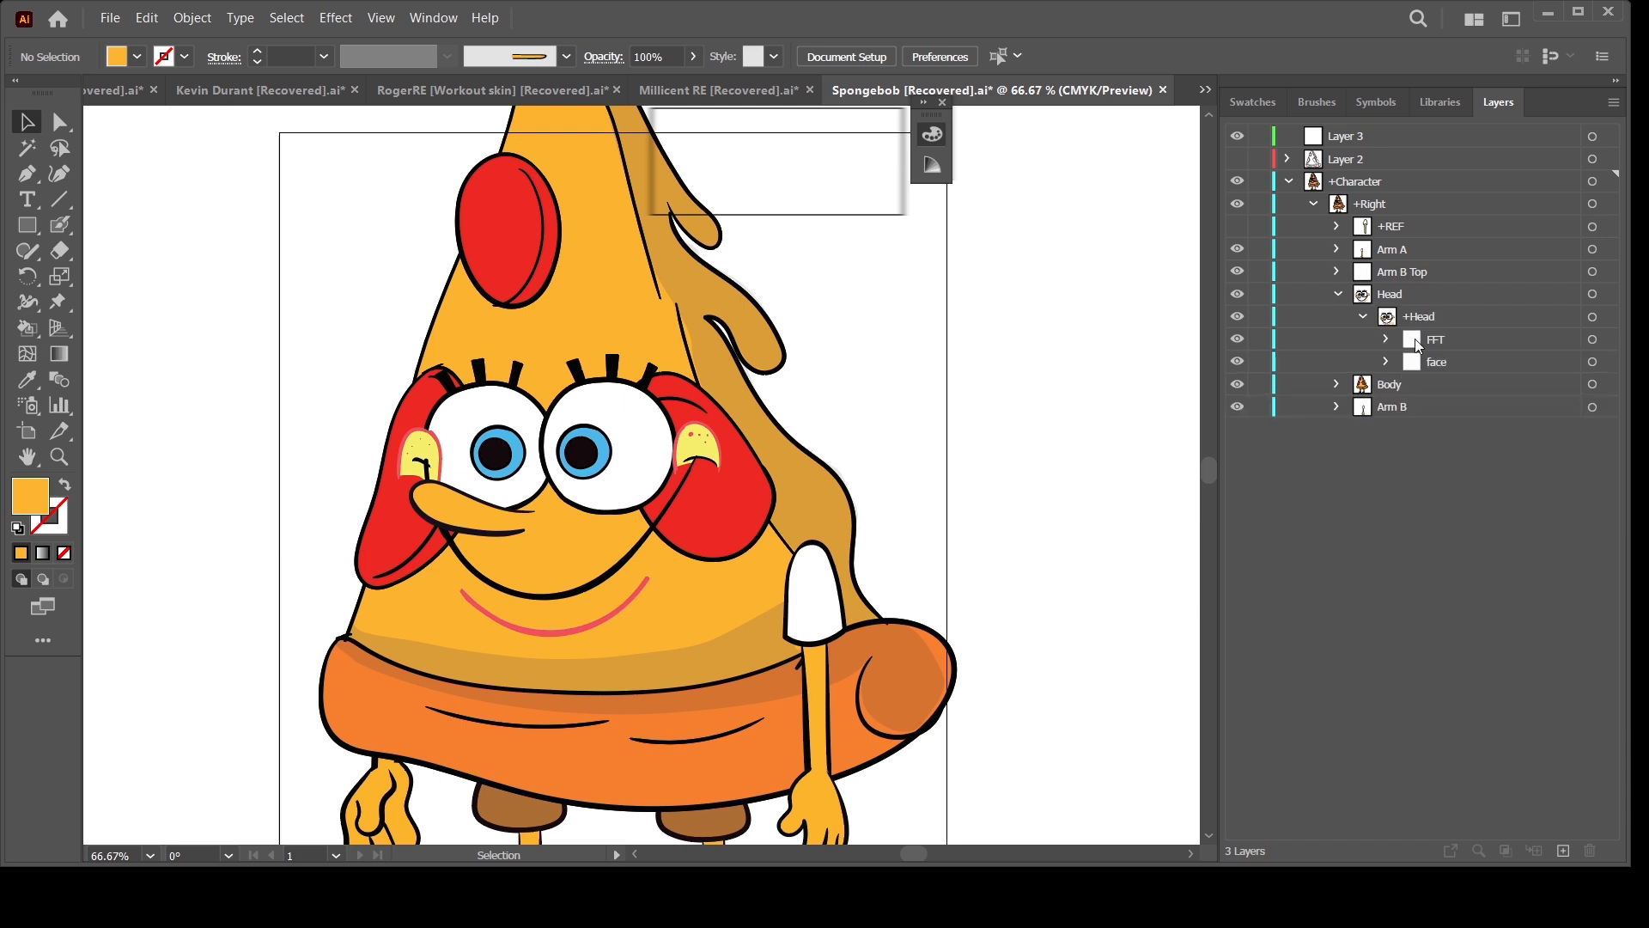
left_click(1417, 341)
left_click(1386, 339)
left_click(1461, 408)
left_click(1411, 407)
left_click(1593, 474)
left_click(1065, 447)
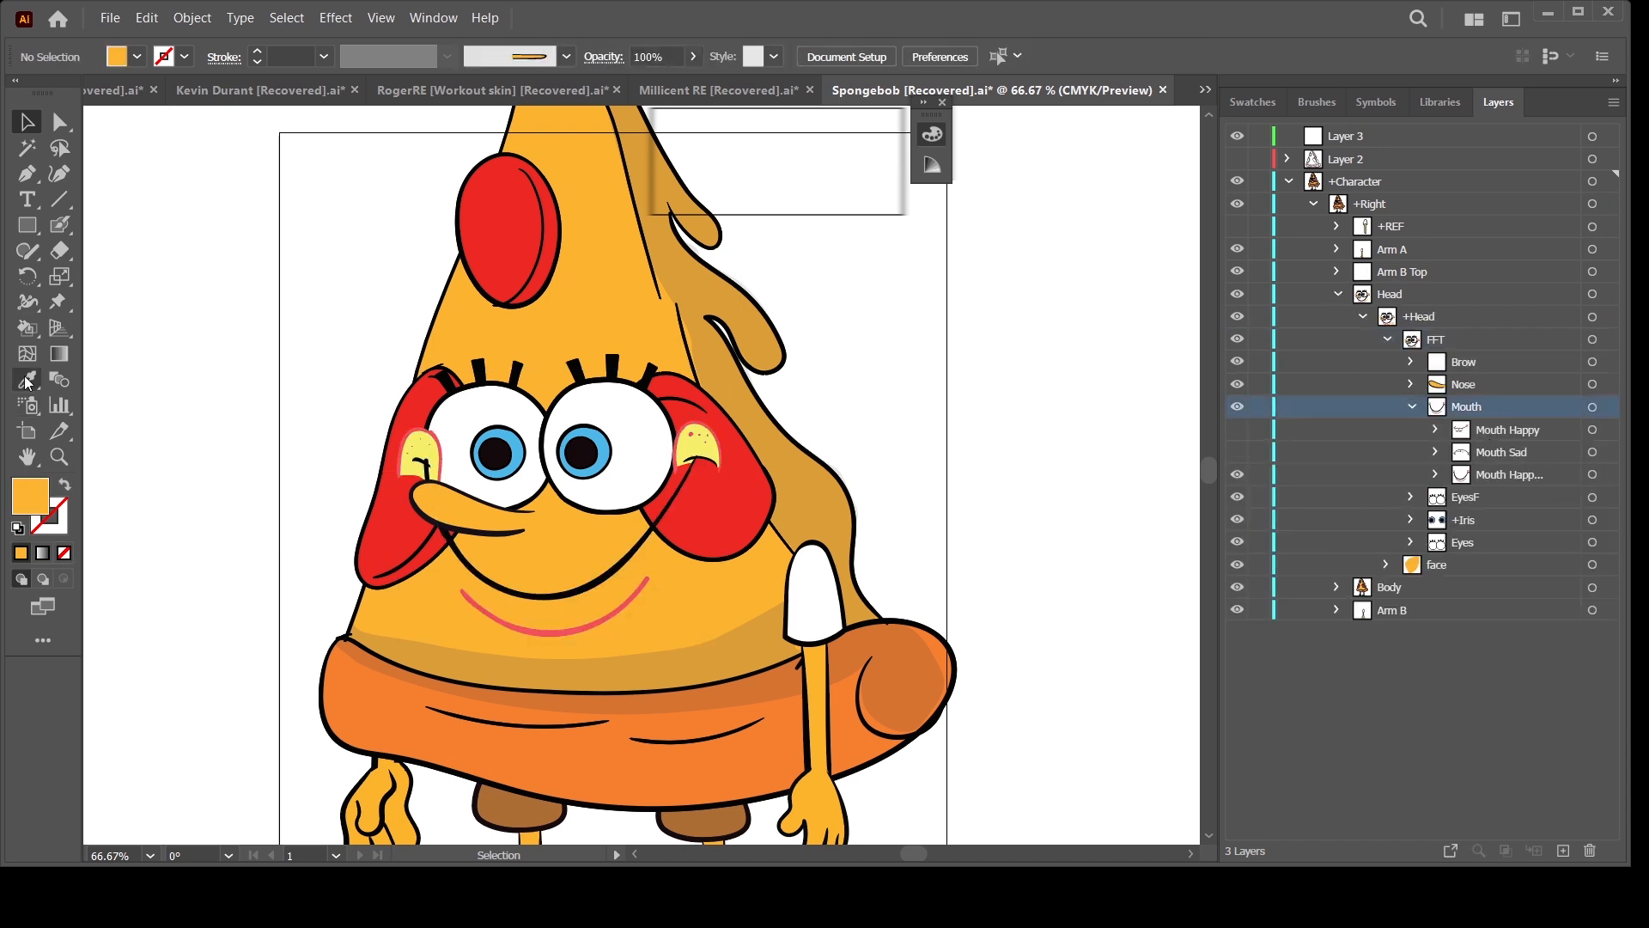
Step: Sample the pepperoni red as the fill colour and collapse the Head layer
left_click(28, 379)
left_click(387, 516)
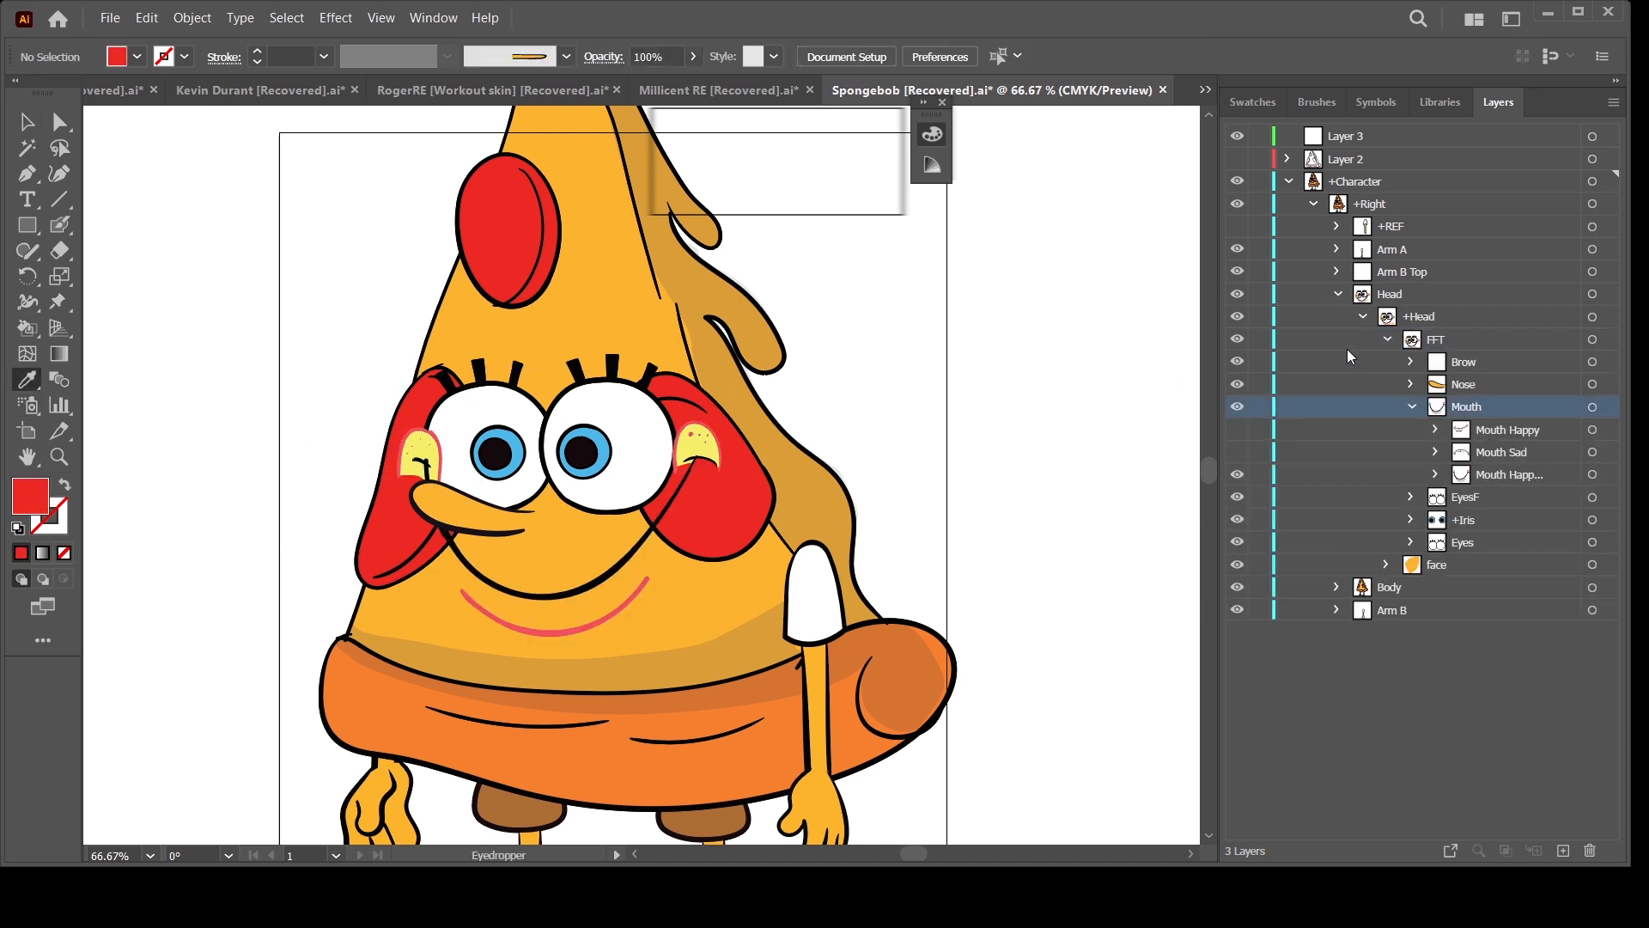
left_click_drag(1008, 541, 974, 580)
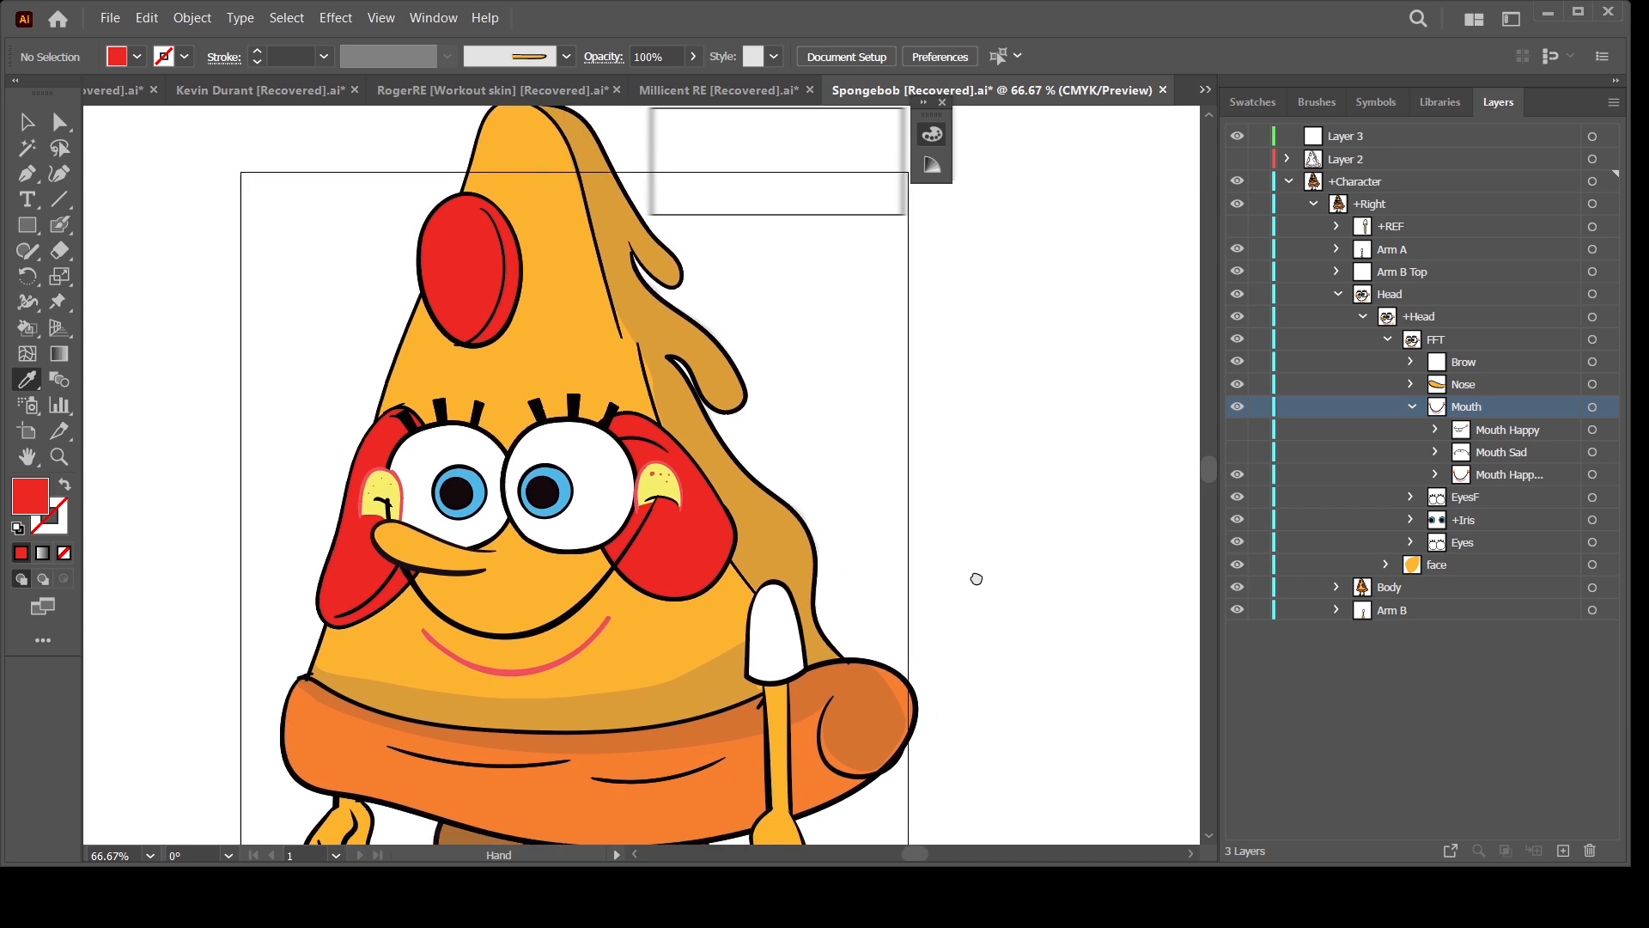
left_click(27, 122)
left_click(1363, 316)
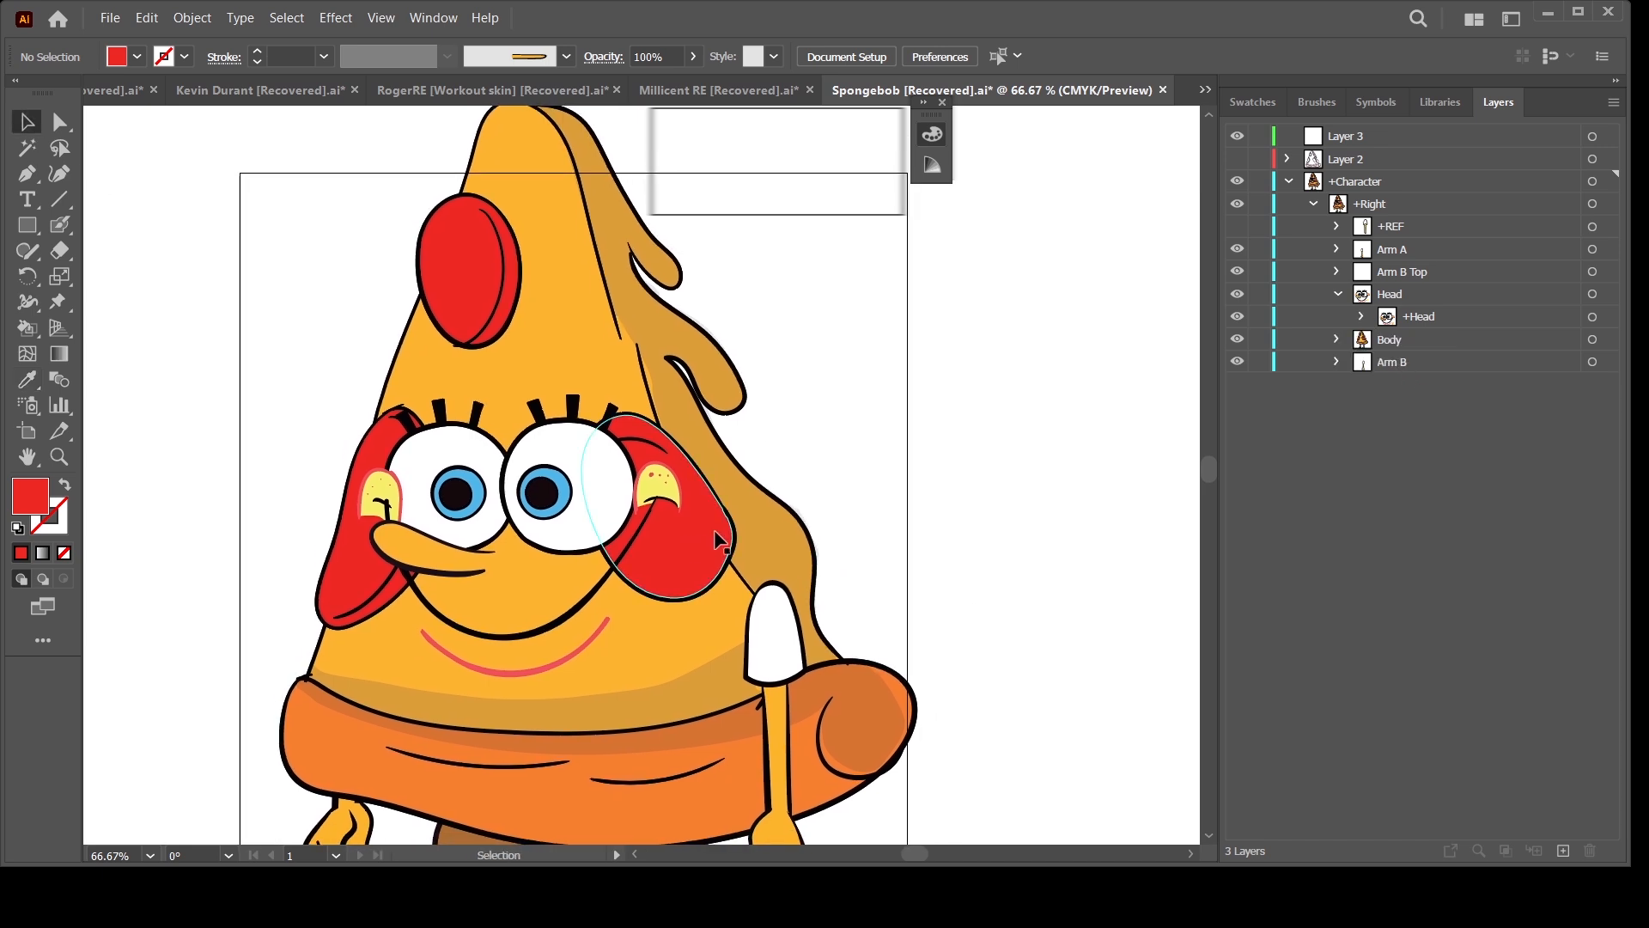
left_click(1339, 293)
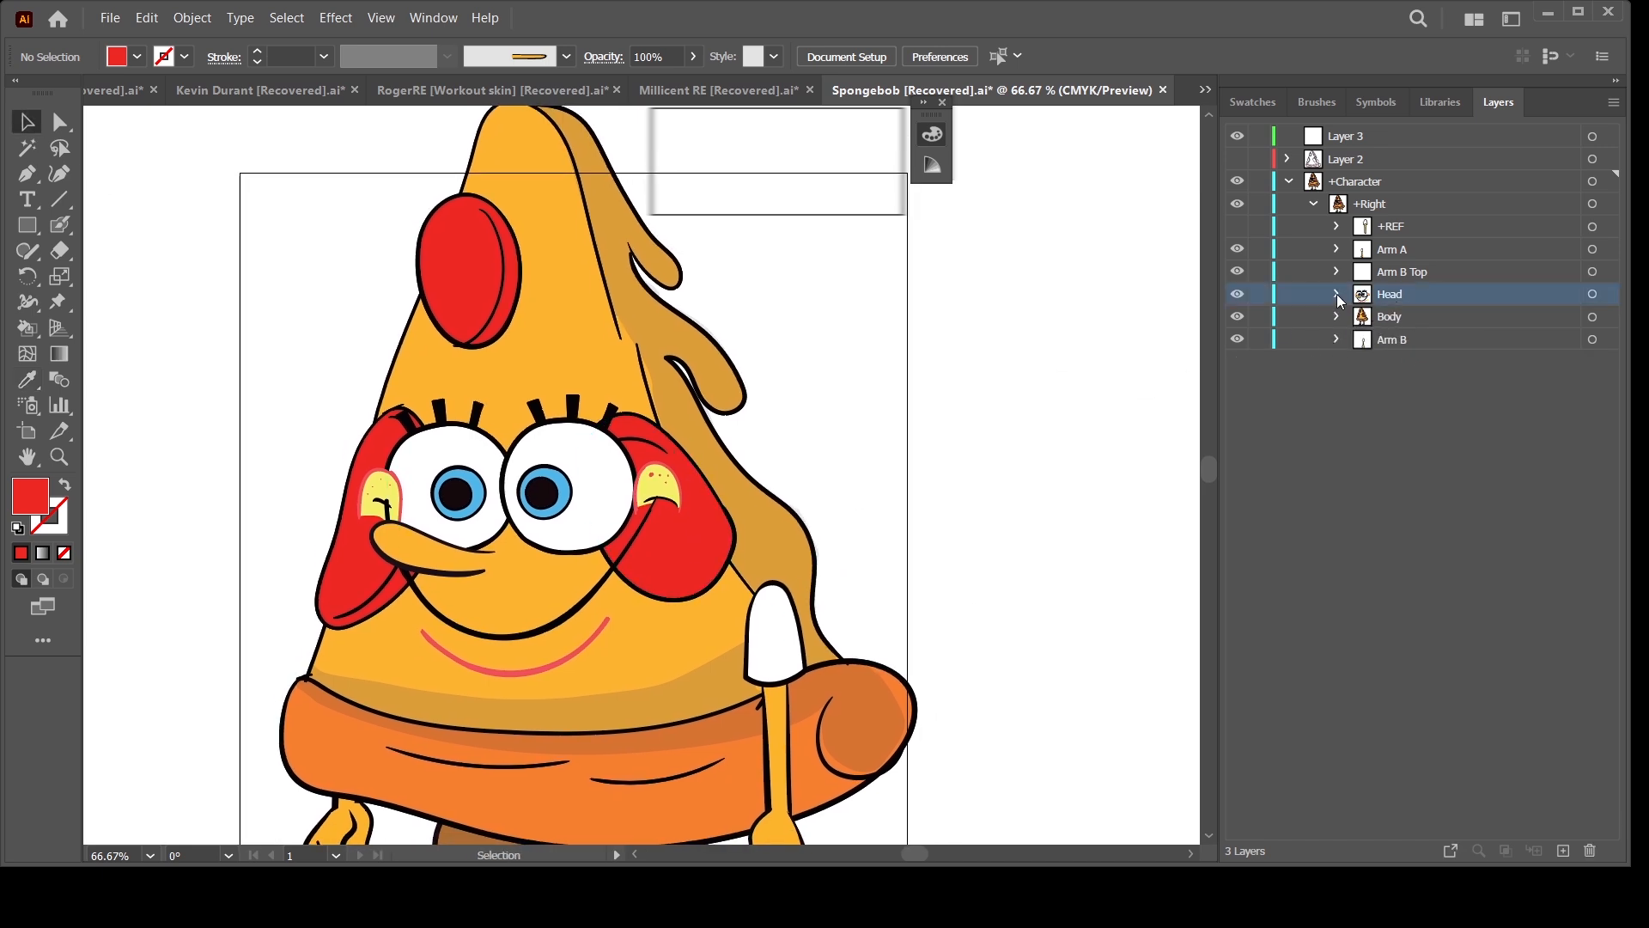
Step: Isolate the slice group inside Torso and lock the two sublayers beneath the pepperoni group
left_click(1337, 316)
left_click(1362, 340)
left_click(1483, 360)
double_click(1482, 360)
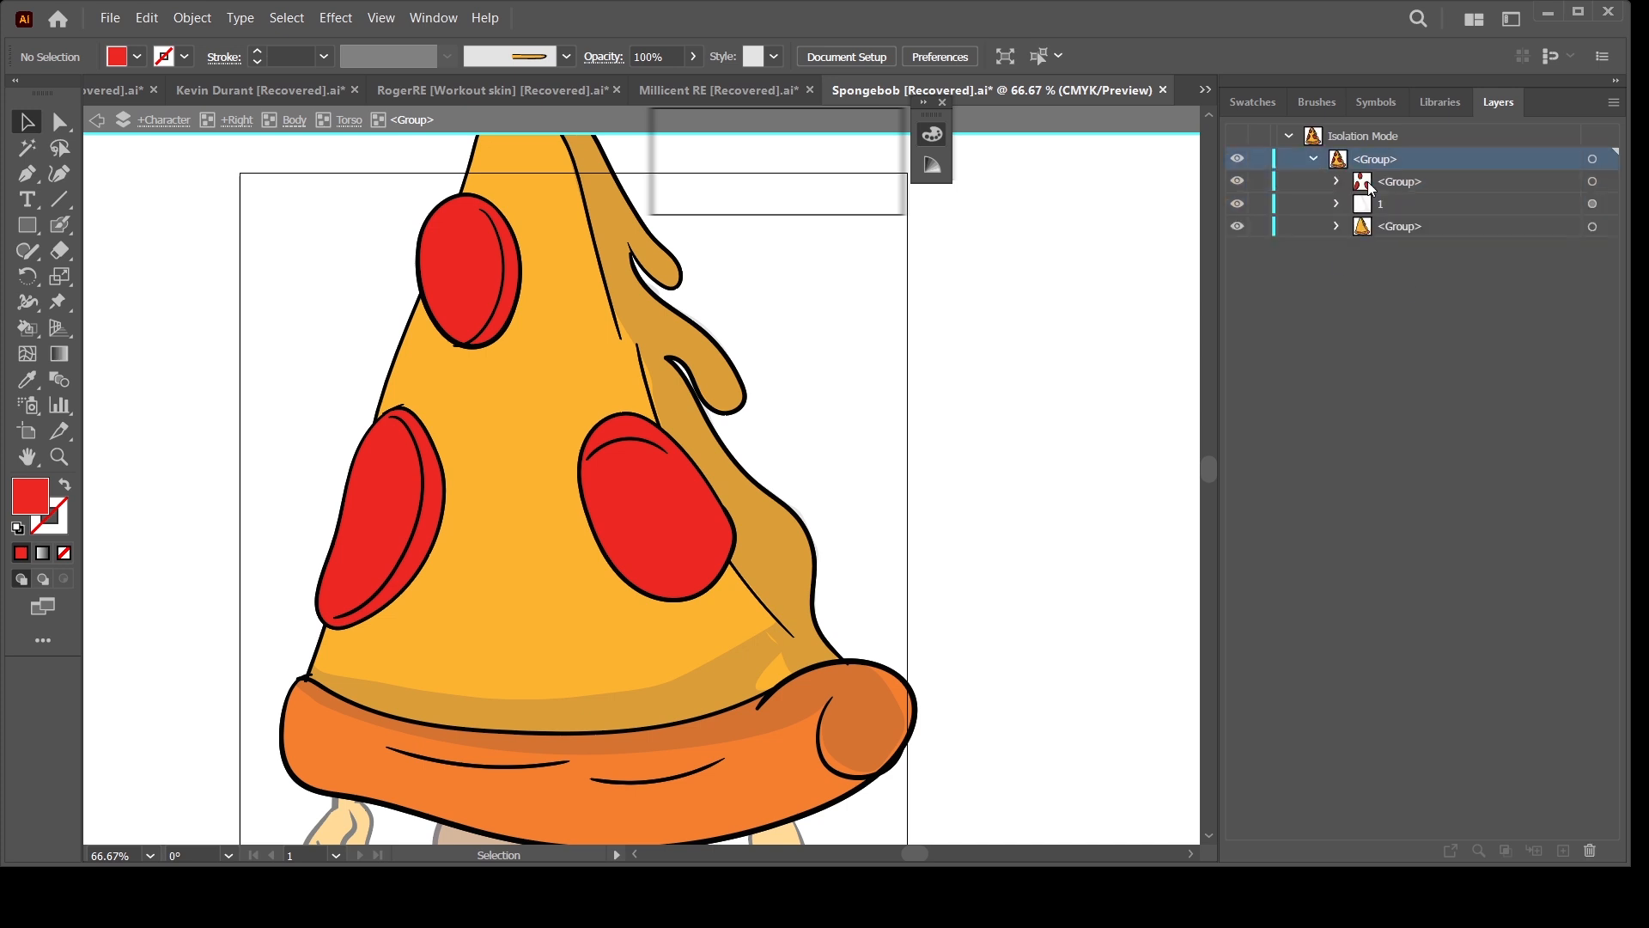
left_click_drag(1260, 204, 1259, 226)
Step: Shrink the pepperoni beside the right cheek, rotate it and move it up to the slice's tip
left_click(60, 122)
left_click_drag(581, 394, 692, 541)
left_click(28, 122)
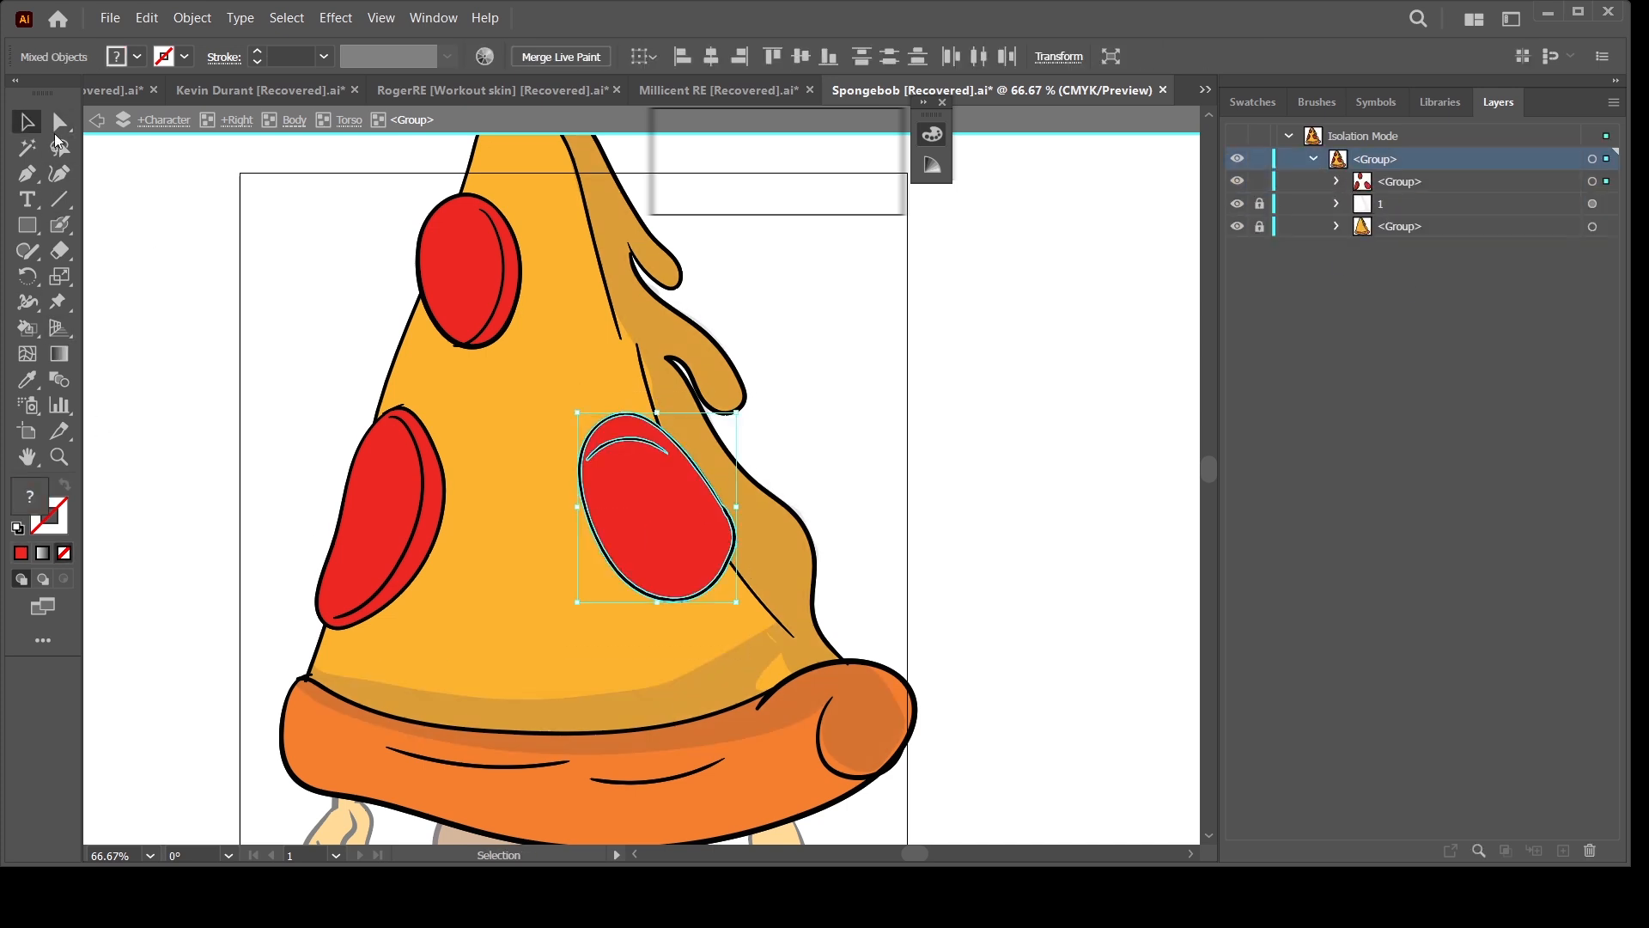
left_click_drag(738, 602, 684, 545)
left_click_drag(664, 512, 599, 299)
left_click_drag(616, 223, 601, 256)
left_click_drag(583, 289, 557, 201)
Step: Shrink the pepperoni on the slice's left side and move it to the lower right above the crust
left_click(59, 122)
left_click_drag(460, 650, 344, 481)
left_click(27, 122)
left_click_drag(446, 517, 418, 516)
left_click_drag(378, 546, 692, 641)
Step: Copy the lower-right pepperoni to the slice's lower left, then scale and rotate the copy to fit
left_click_drag(685, 644, 374, 610)
left_click_drag(480, 684, 464, 658)
left_click_drag(419, 608, 383, 591)
left_click(206, 507)
Step: Ready the Live Paint Bucket for the unfilled pepperoni and expand the pepperoni group to reach its outline and Live Paint subgroups
left_click(28, 380)
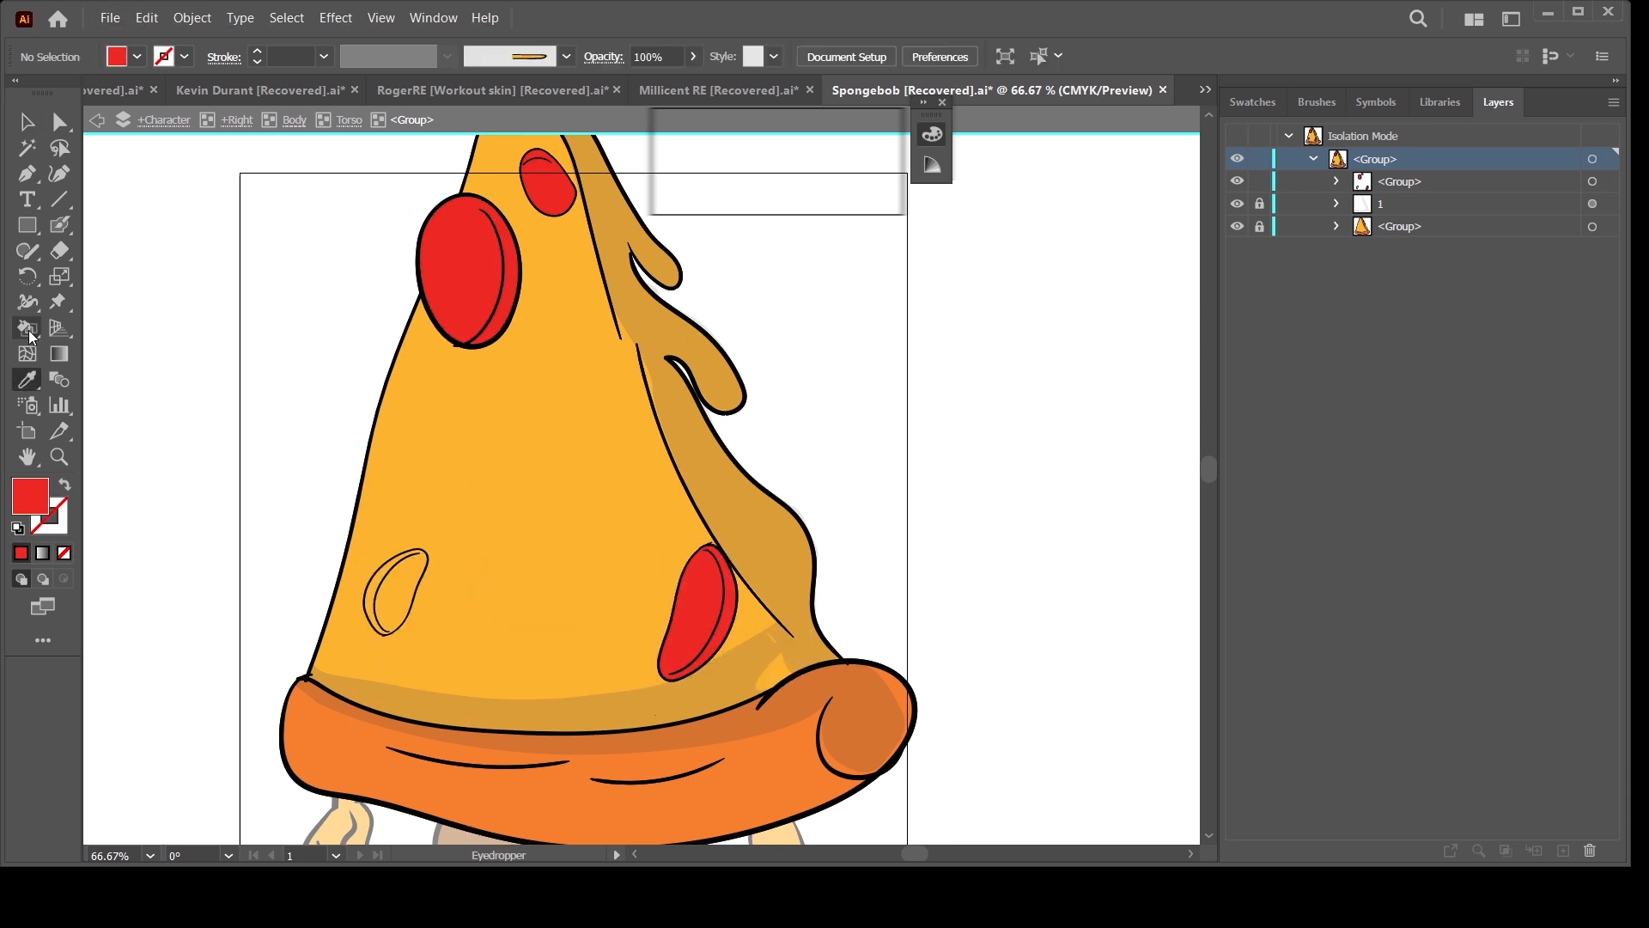
left_click(28, 329)
key("ctrl+plus")
key("ctrl+plus")
left_click_drag(440, 642, 873, 457)
key("ctrl+plus")
key("ctrl+plus")
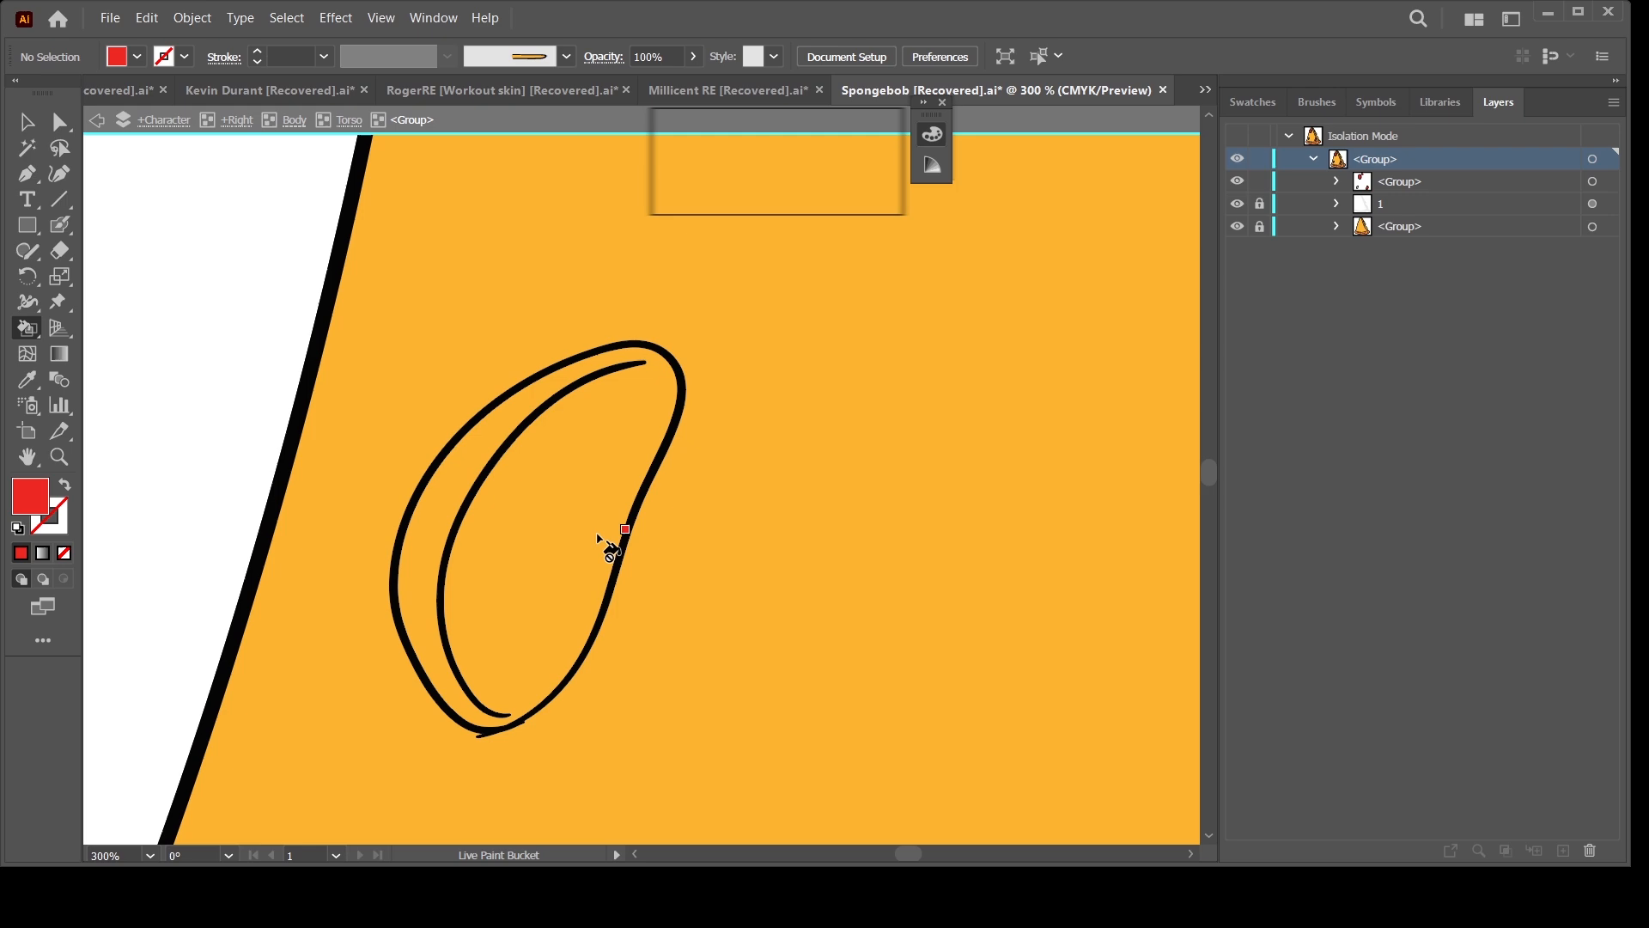
left_click(1593, 183)
left_click(1337, 181)
left_click(1238, 204)
left_click(1237, 204)
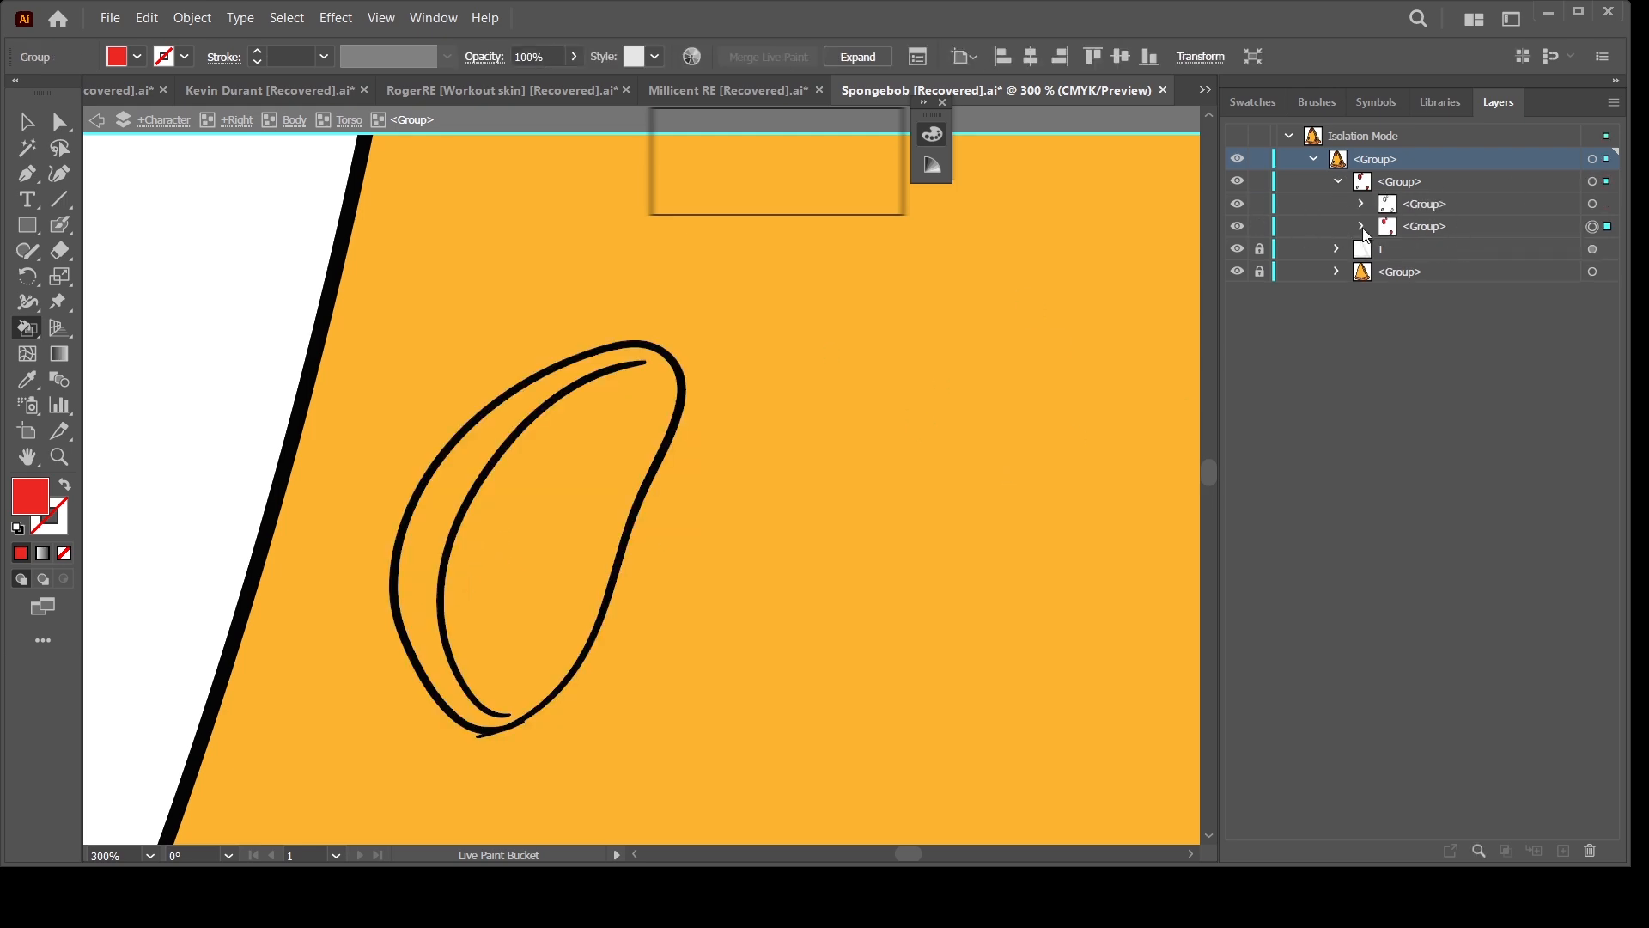
left_click(1361, 226)
left_click(1238, 204)
Step: Fill both areas of the lower-left pepperoni with red using the Live Paint Bucket
key("ctrl+minus")
key("ctrl+minus")
key("ctrl+minus")
key("ctrl+minus")
left_click(1237, 204)
left_click(1593, 205)
left_click(491, 620)
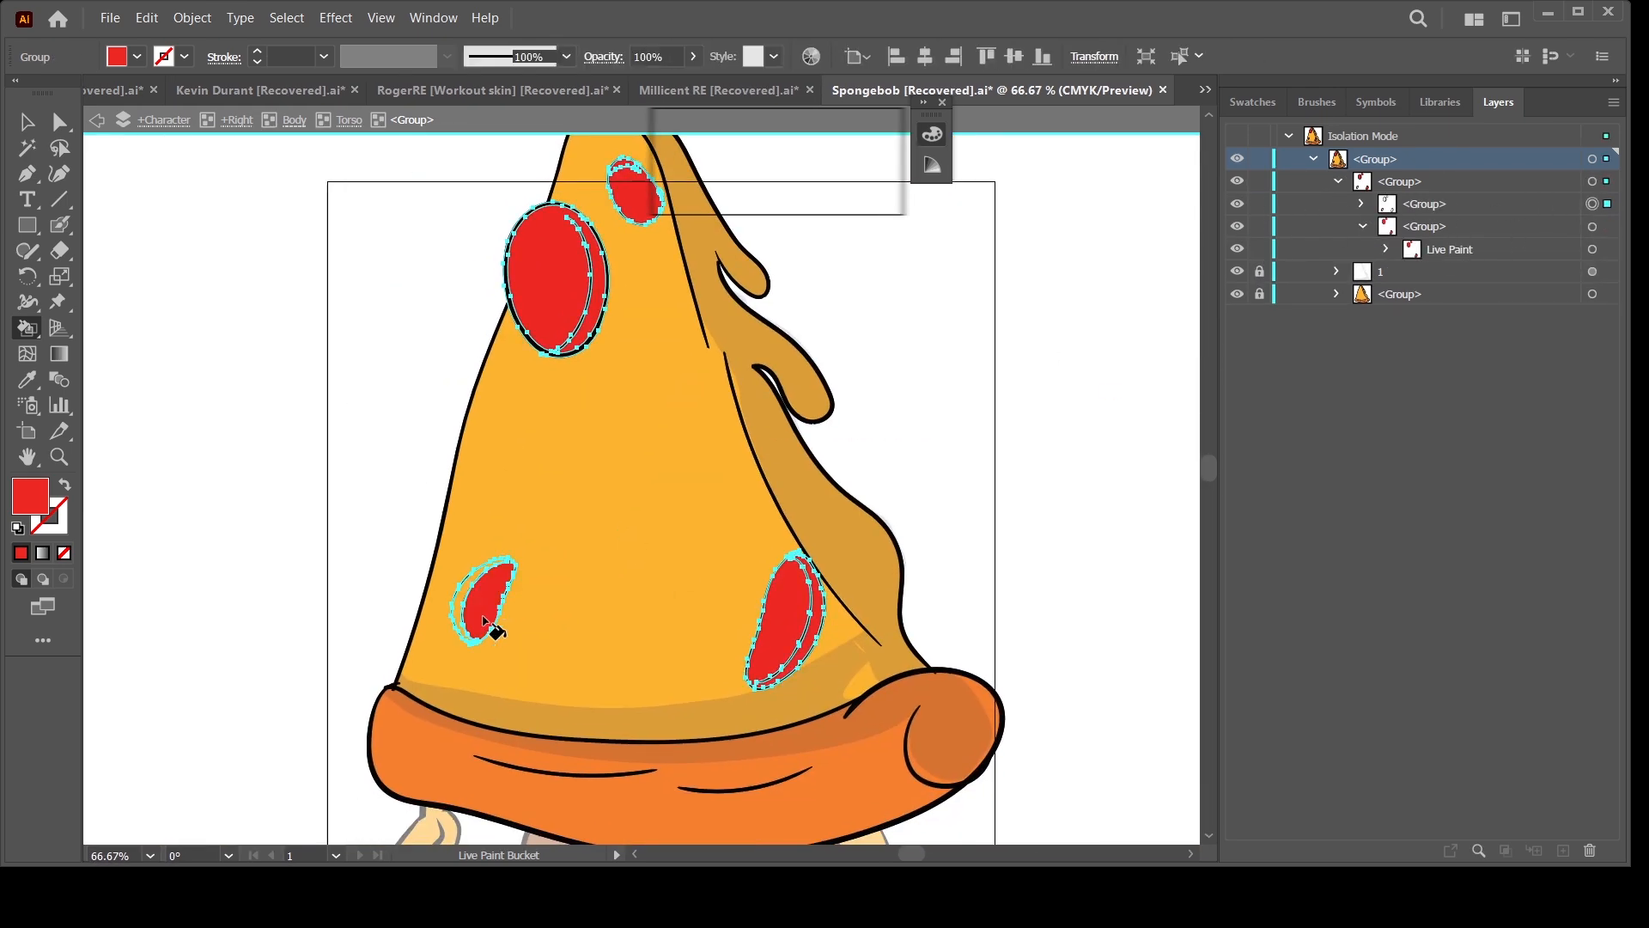
left_click(458, 611)
Step: Leave isolation mode and unlock the two locked sublayers of the slice group
left_click(1237, 205)
left_click(1237, 204)
key("ctrl+minus")
key("ctrl+minus")
left_click(28, 127)
double_click(975, 558)
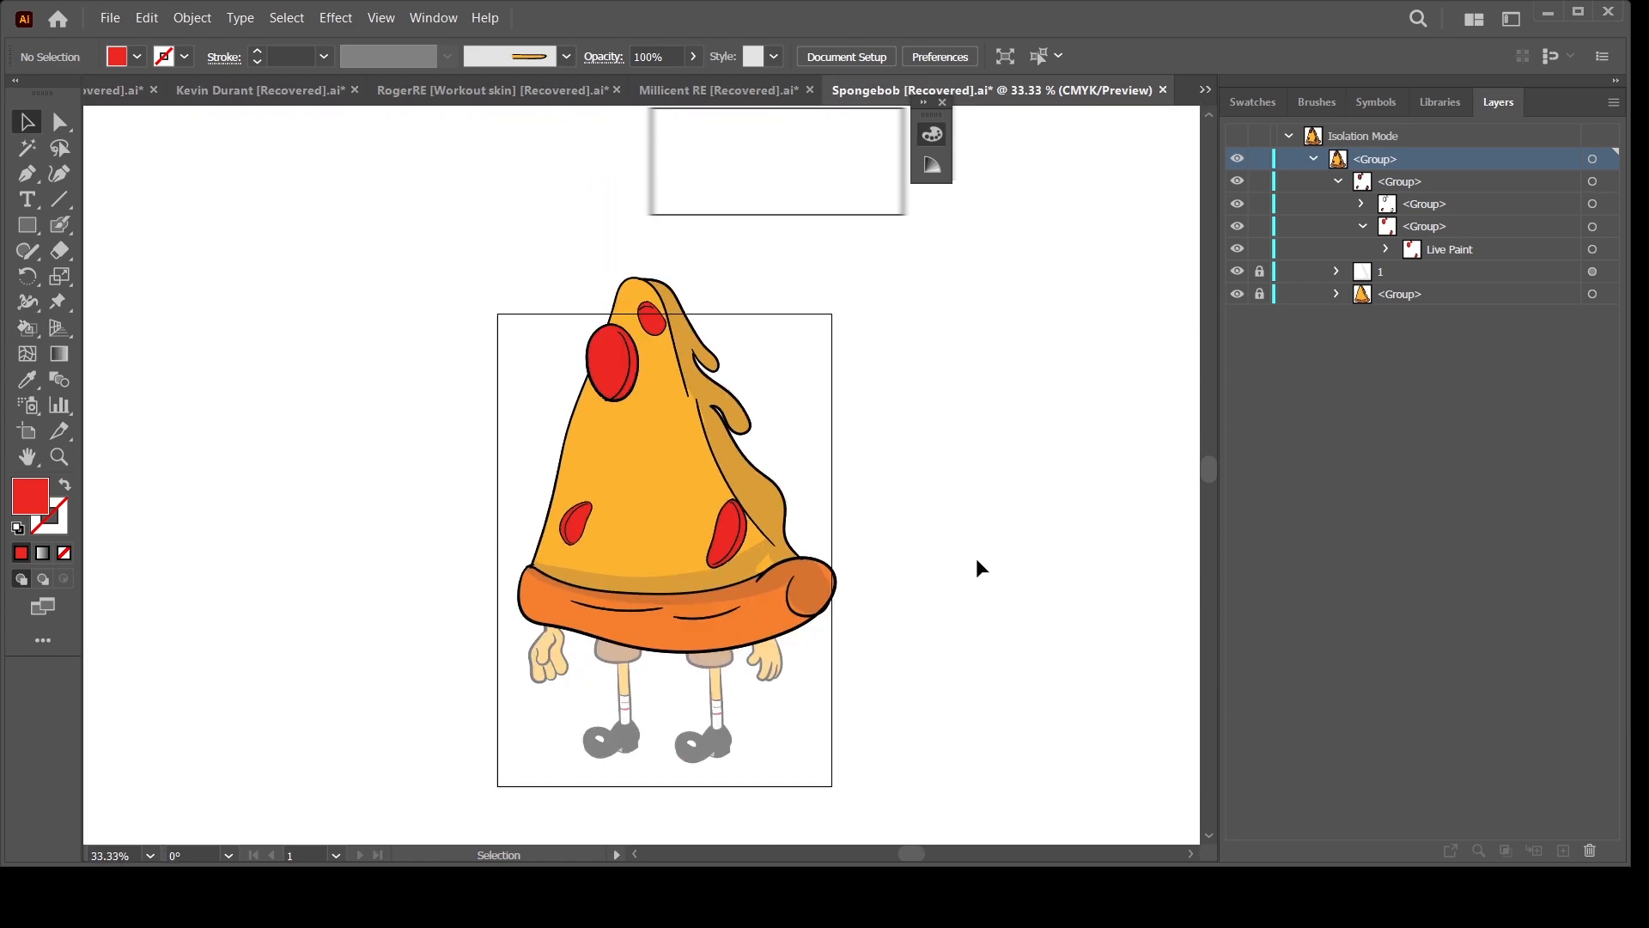
key("ctrl+plus")
key("ctrl+plus")
key("ctrl+minus")
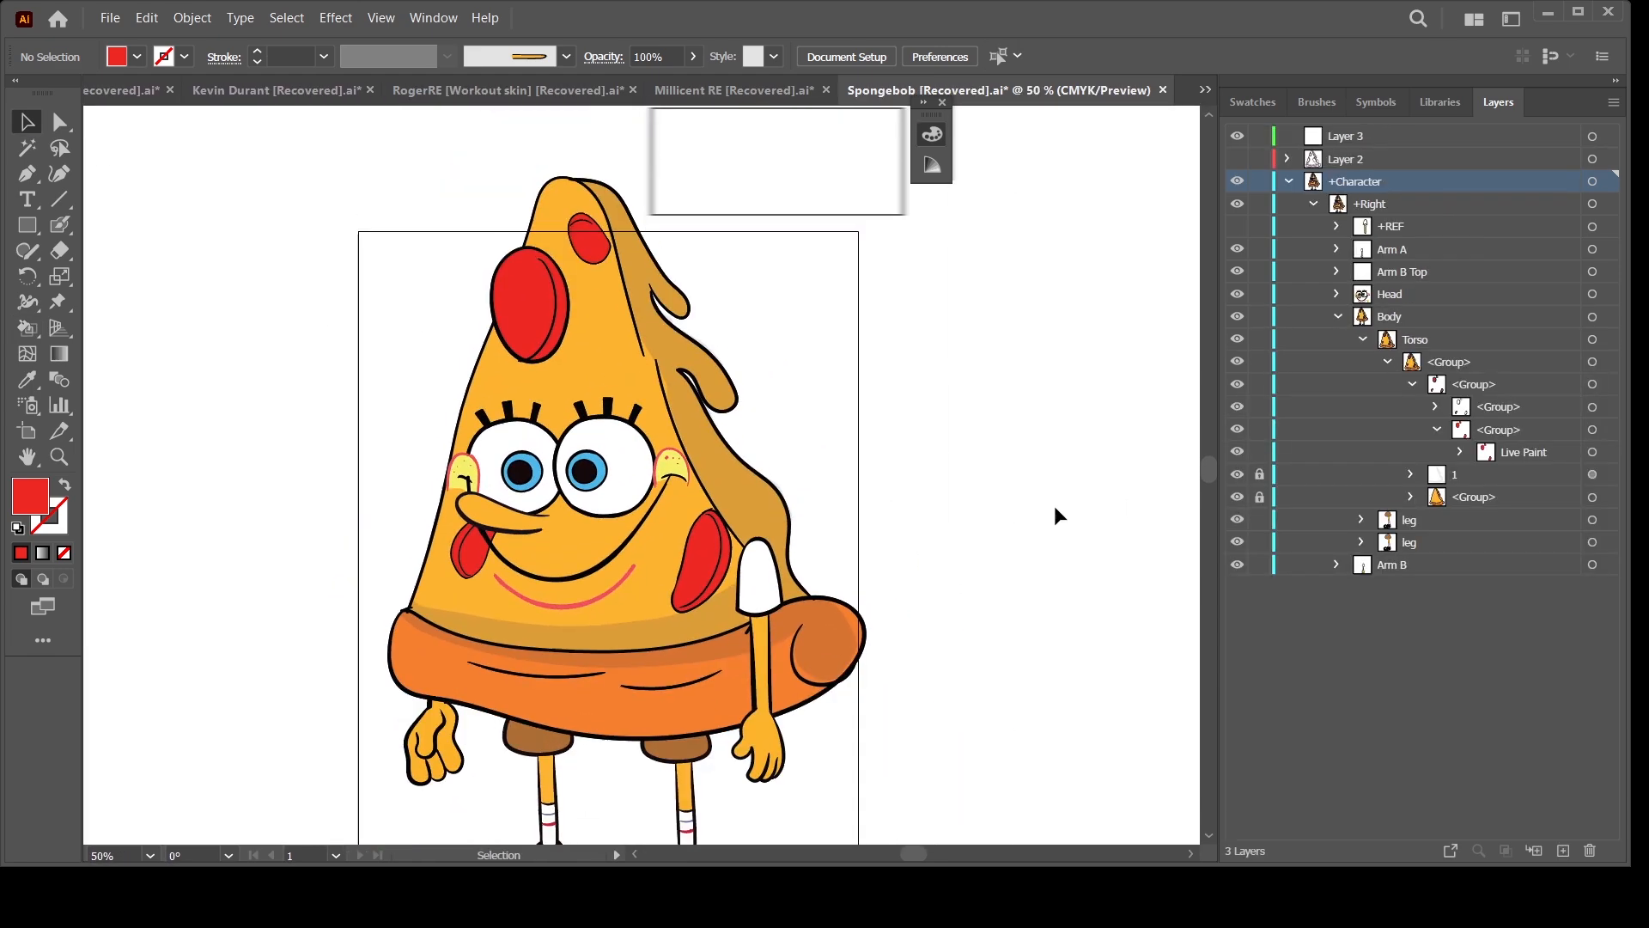
left_click(1259, 474)
left_click(1260, 498)
Step: Sample the slice's yellow-orange as the fill colour and collapse the Torso sublayers
left_click(27, 380)
left_click(477, 391)
left_click(1437, 429)
left_click(1363, 339)
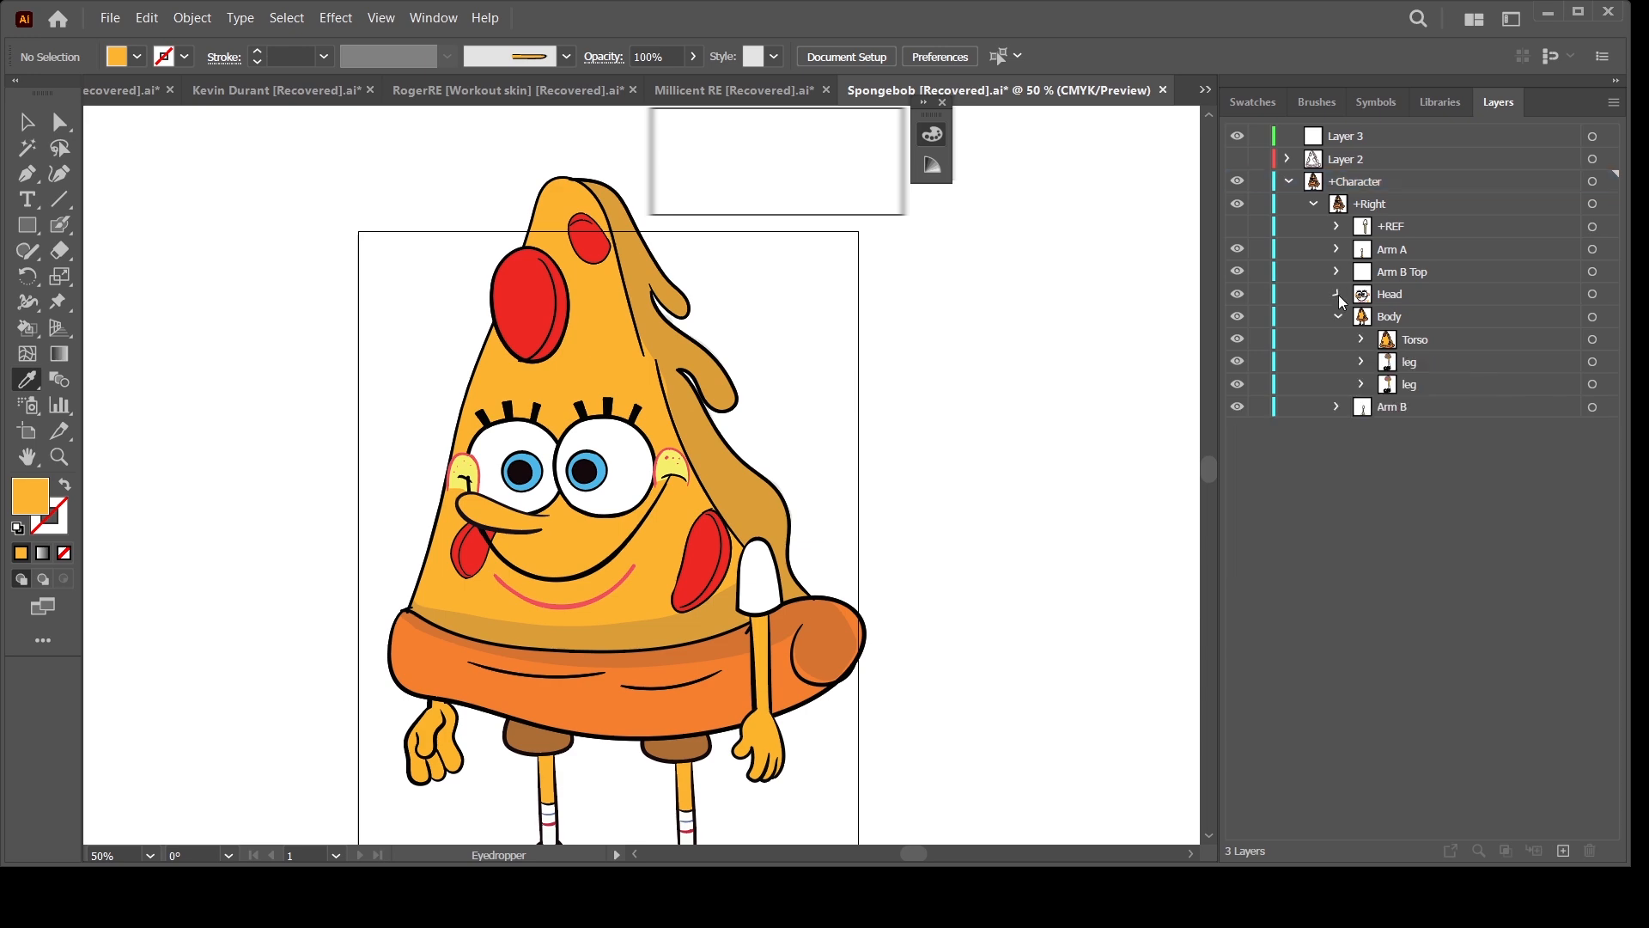
Step: Recolour the two yellow cheeks in the Mouth group with the sampled yellow-orange
left_click(1337, 294)
left_click(1363, 317)
left_click(1412, 407)
left_click(1412, 407)
left_click(1593, 408)
left_click(692, 56)
left_click(990, 528)
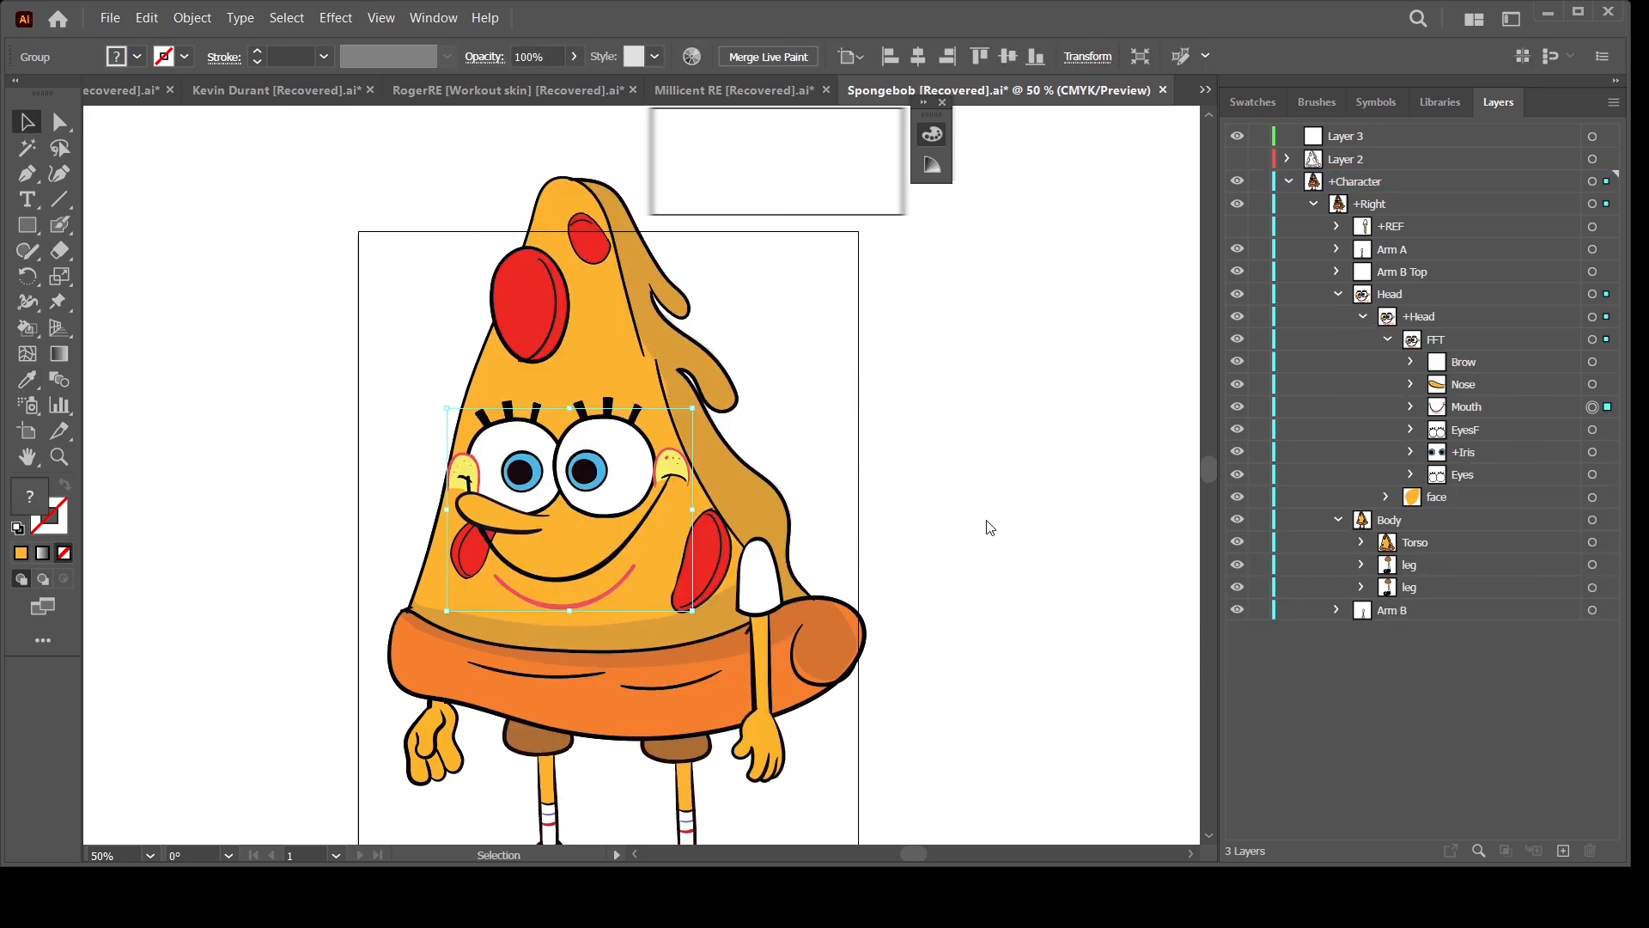
key("ctrl+z")
key("a")
key("ctrl+shift+a")
scroll(817, 636, "down", 2)
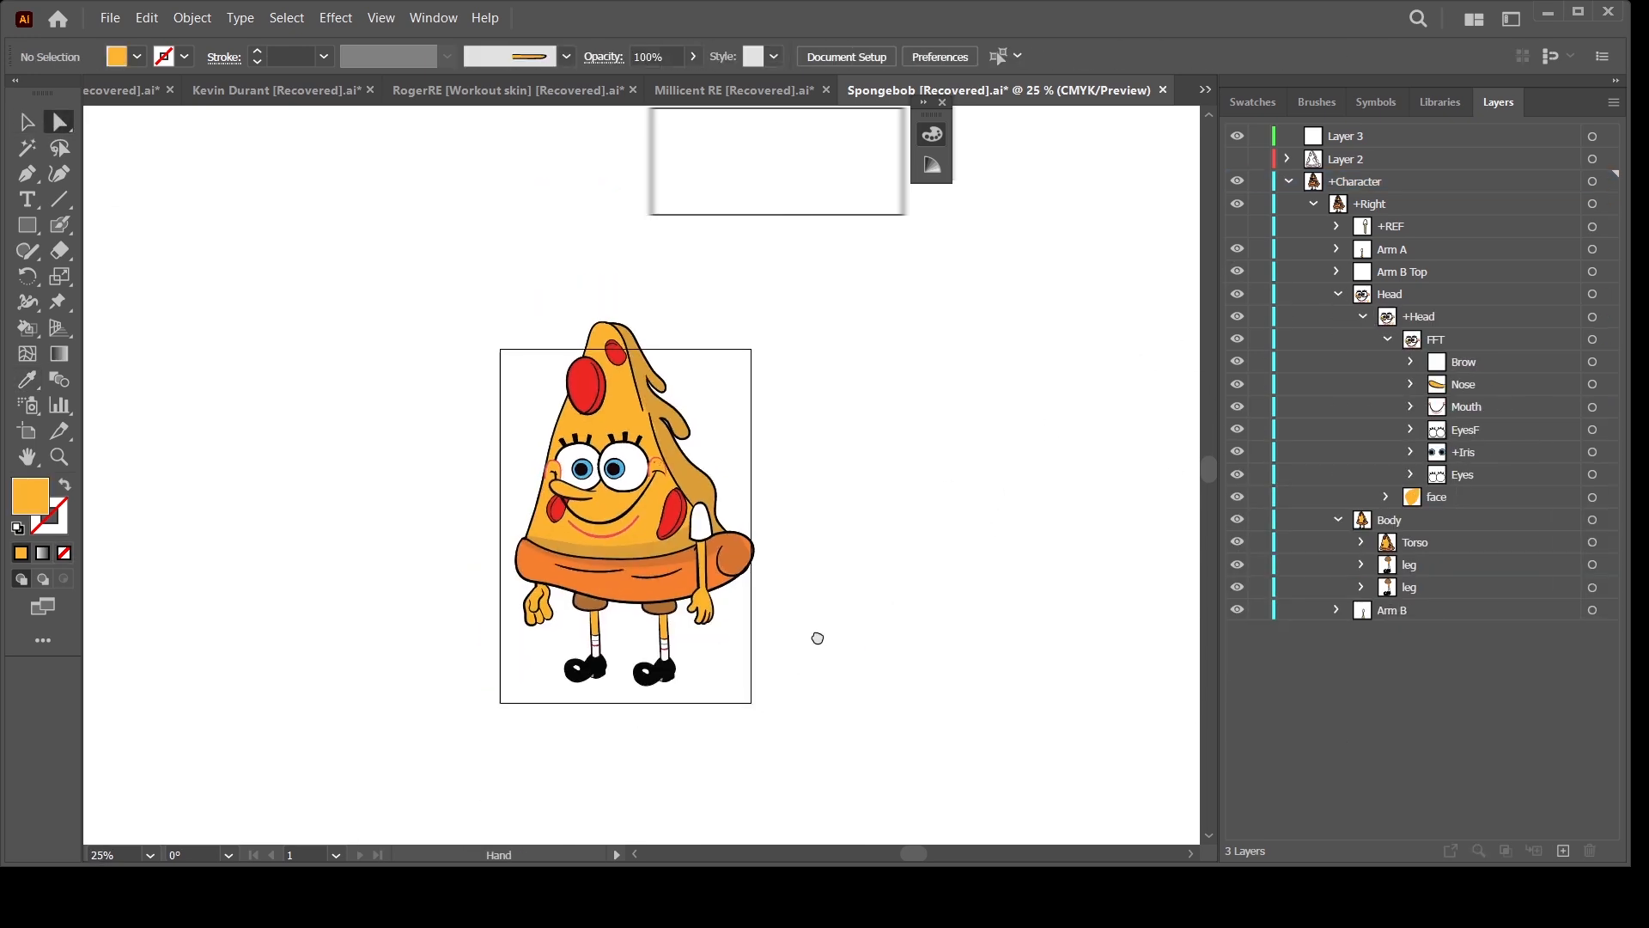
Step: Sample the crust's orange and fill both brown trouser legs with it using the Live Paint Bucket
scroll(859, 626, "up", 2)
key("i")
left_click(658, 560)
scroll(920, 579, "down", 3)
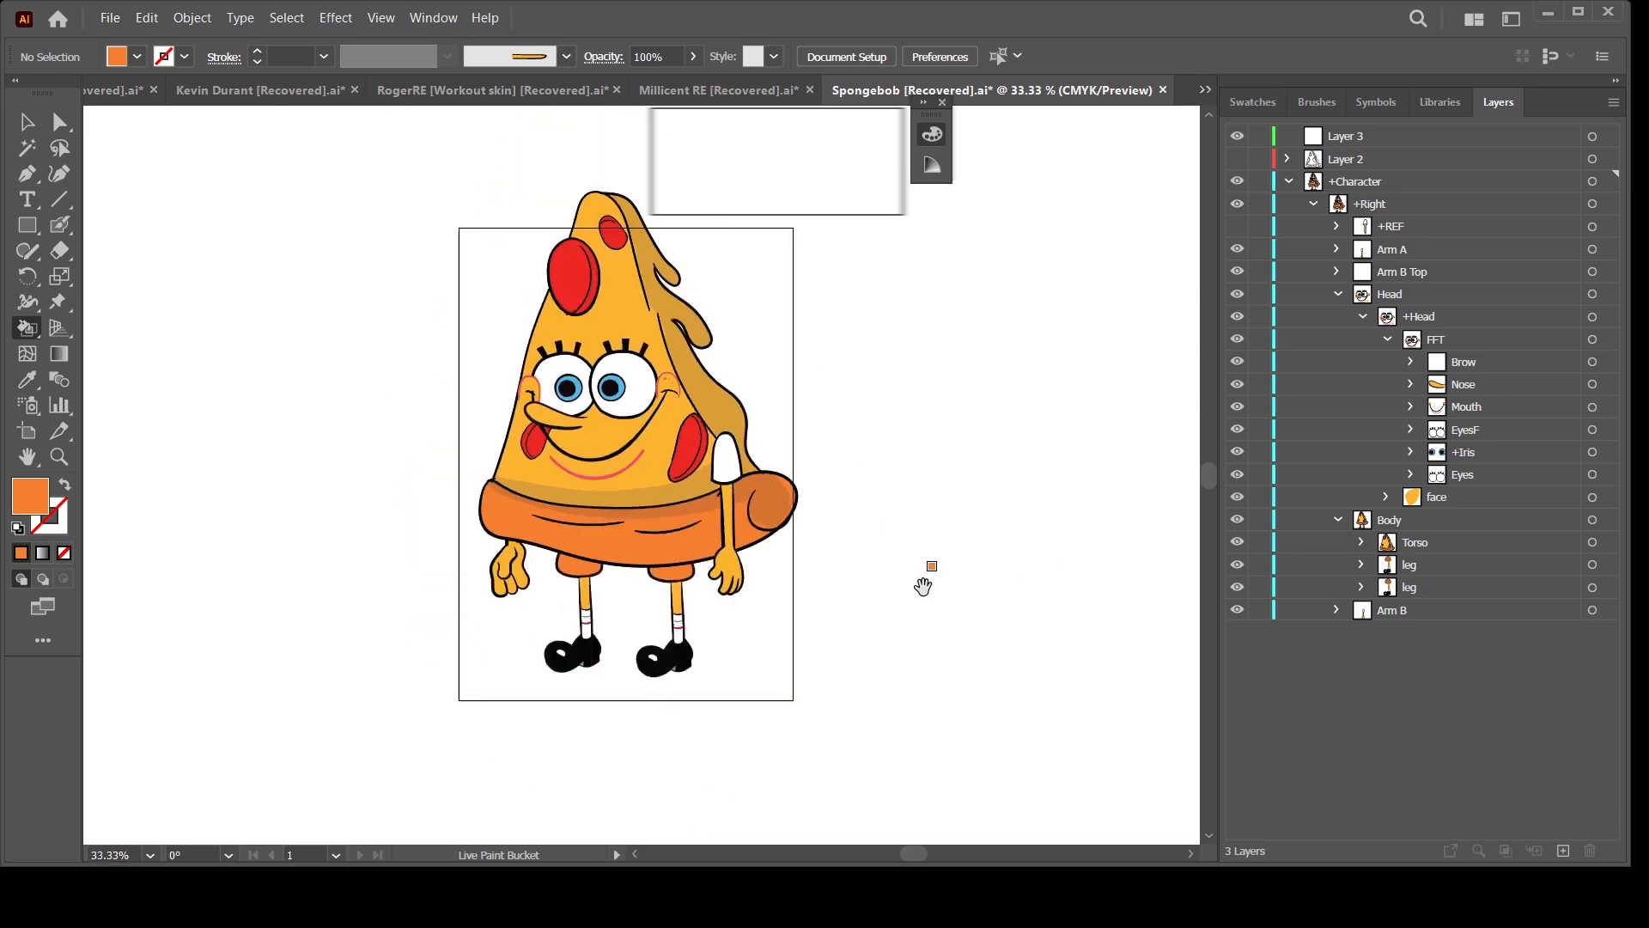
key("a")
Step: Collapse the character's layers and delete Layer 2 and Layer 3
left_click(1338, 293)
left_click(1339, 317)
left_click(1288, 182)
left_click(1392, 160)
left_click(1396, 137, "shift")
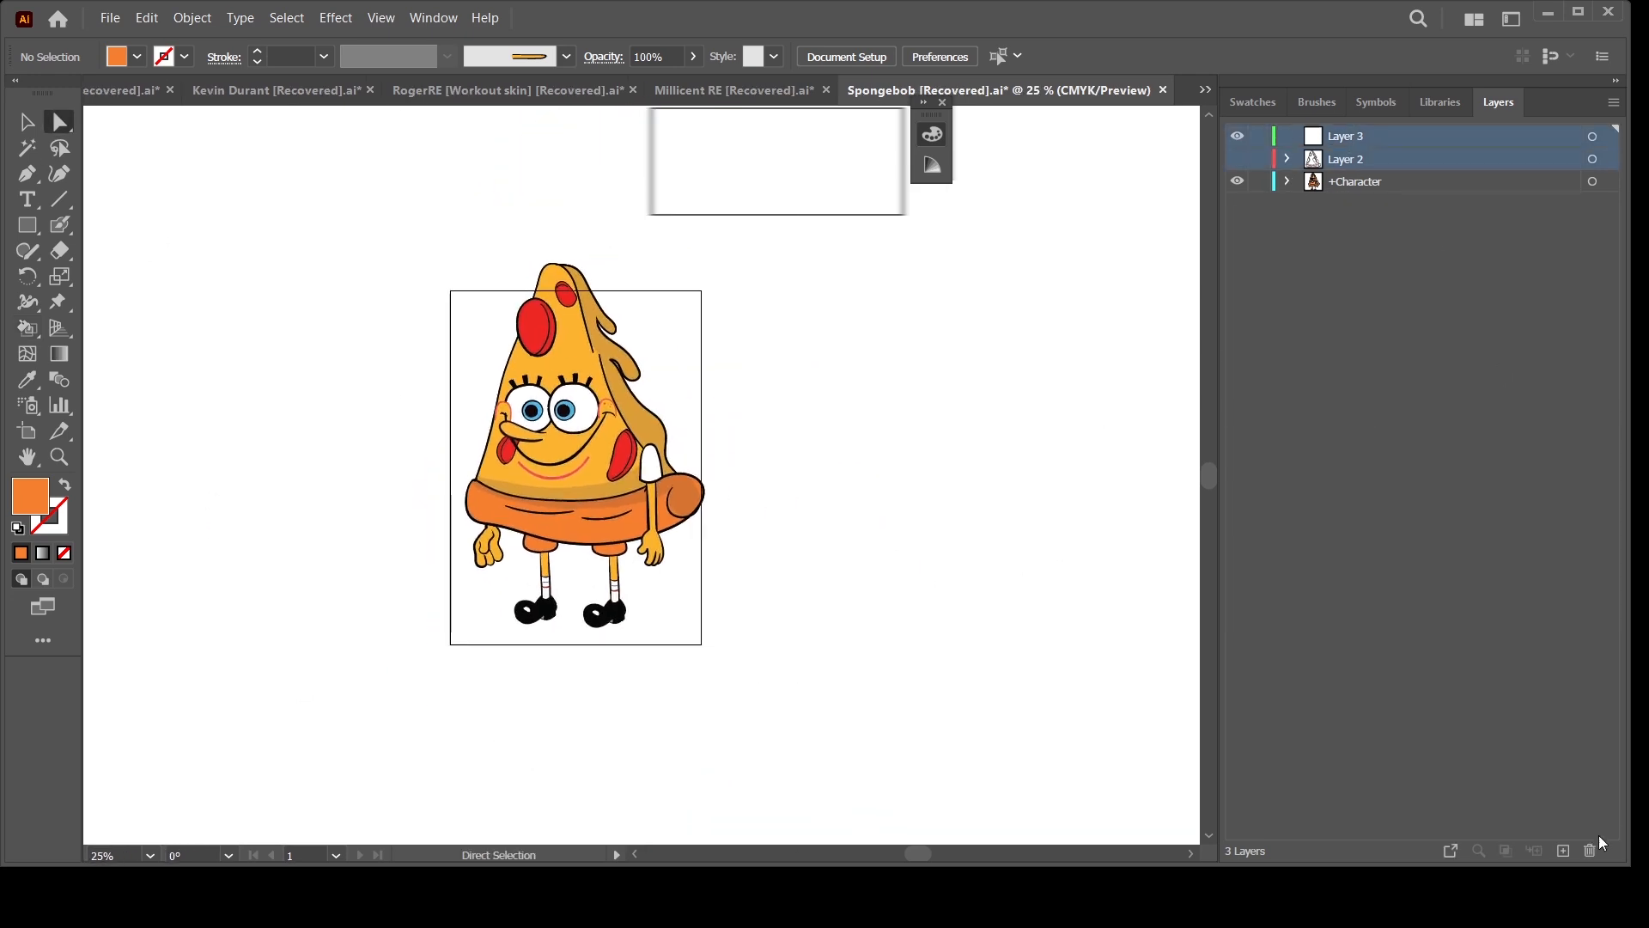
left_click(1592, 849)
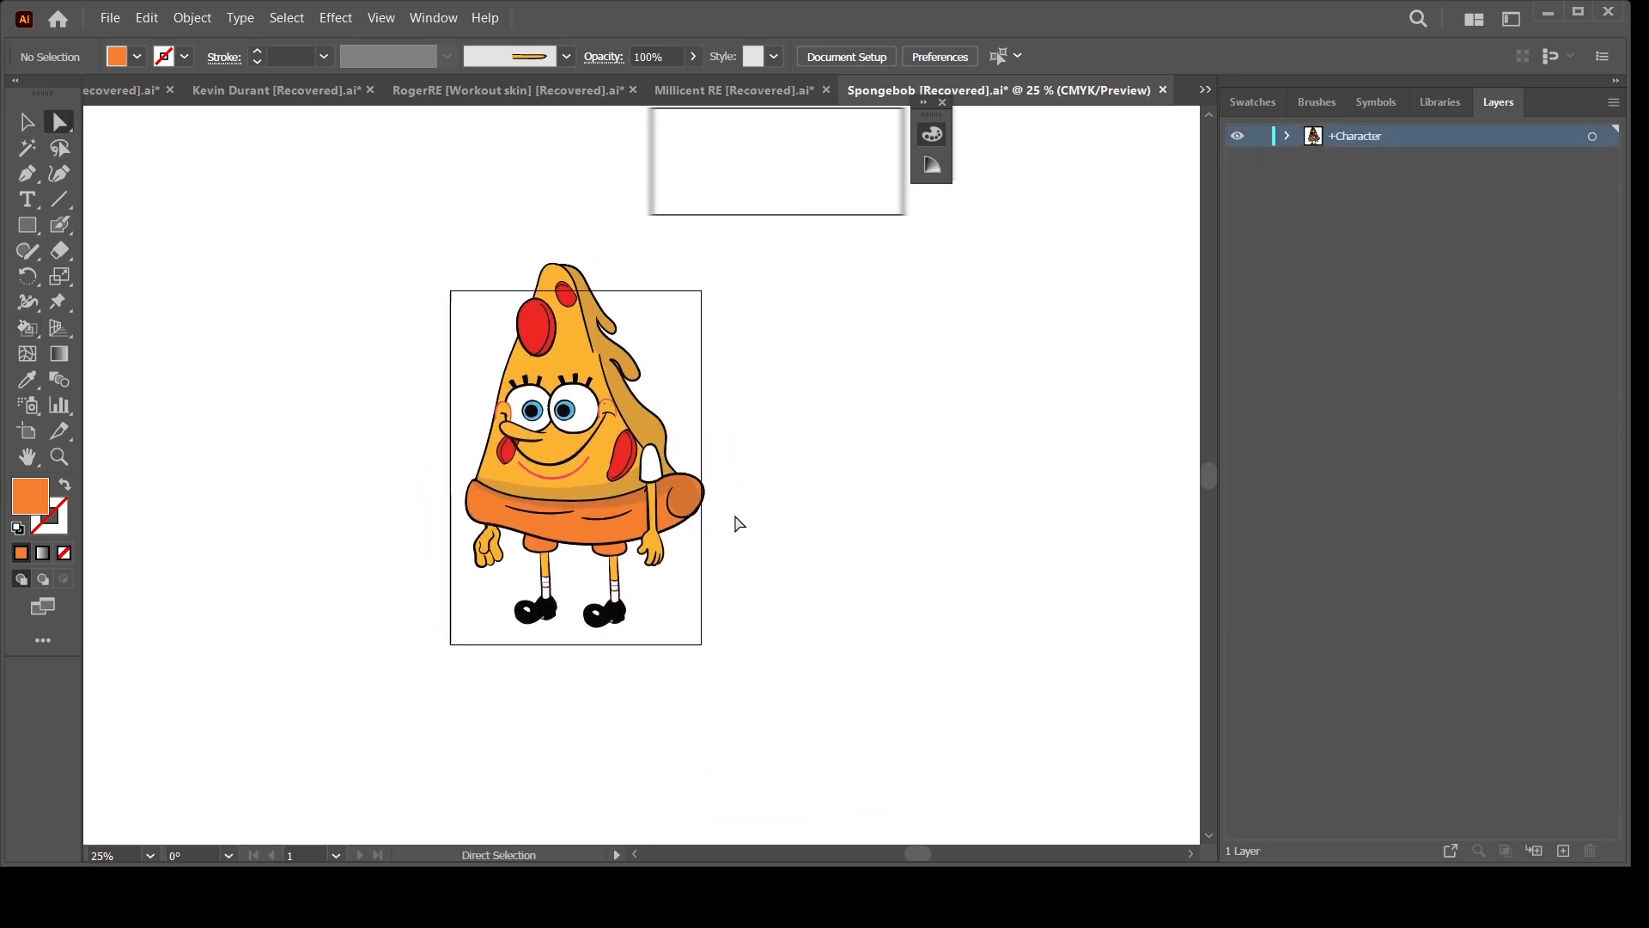
Step: Select Arm A, Arm B Top and Arm B together and move them slightly up and to the right
key("ctrl+plus")
key("ctrl+plus")
left_click_drag(755, 624, 781, 656)
left_click(1287, 136)
left_click(1606, 204)
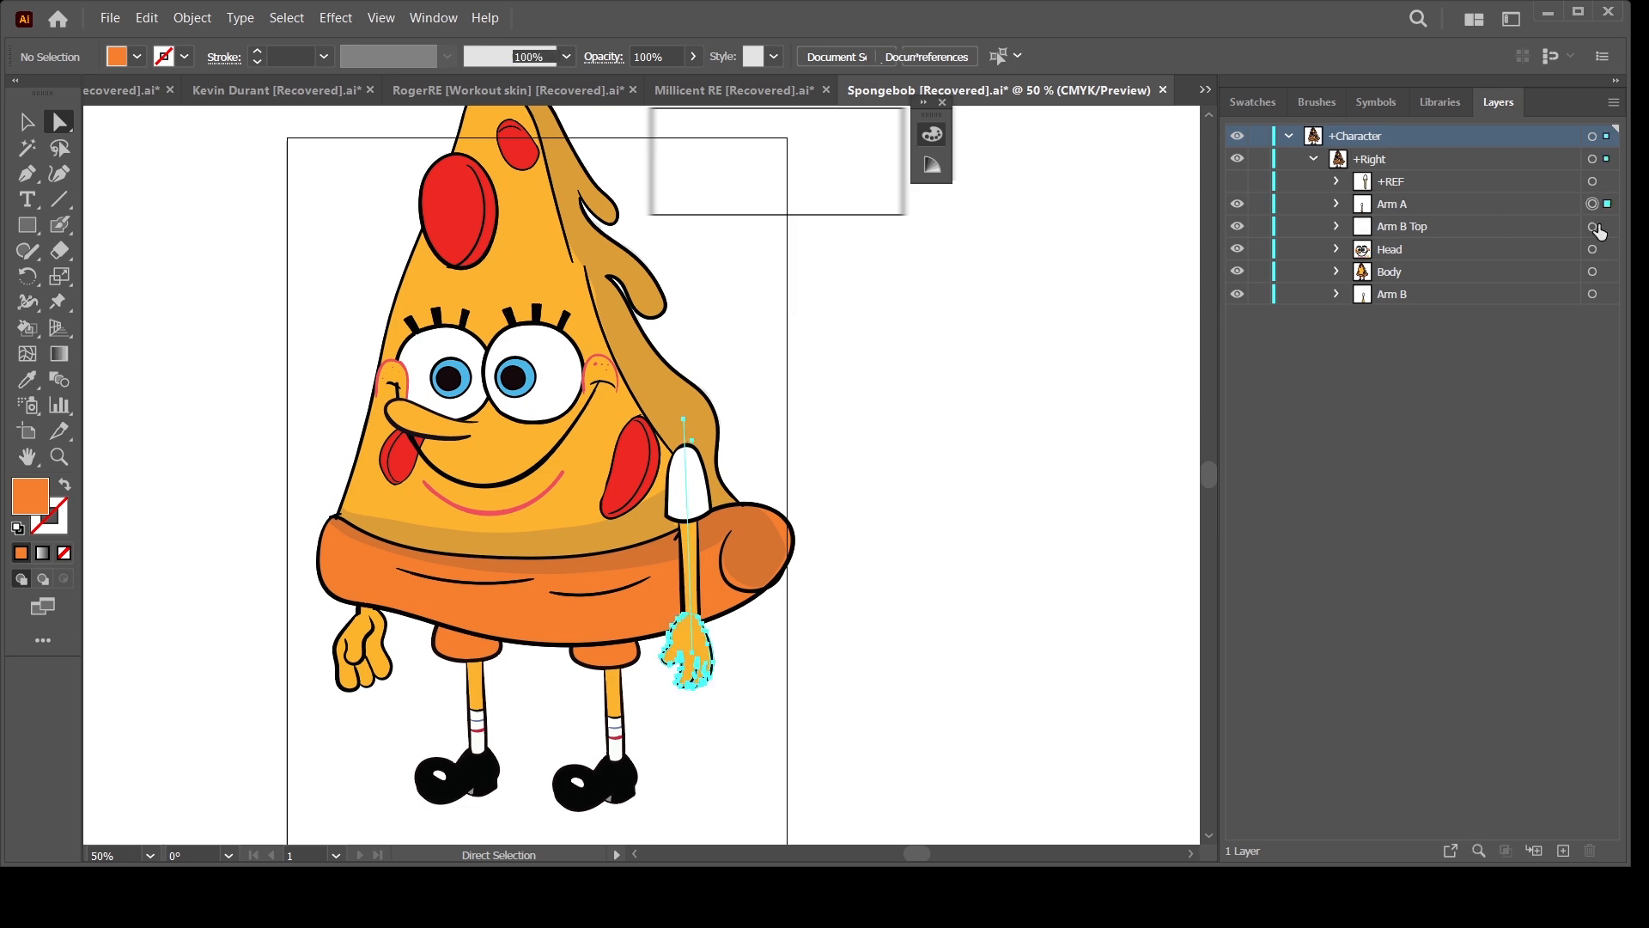
left_click(1606, 227, "shift")
left_click(1605, 249, "shift")
left_click(1605, 272, "shift")
left_click(1606, 294, "shift")
left_click(1605, 295)
left_click(1605, 205, "shift")
left_click(1606, 226, "shift")
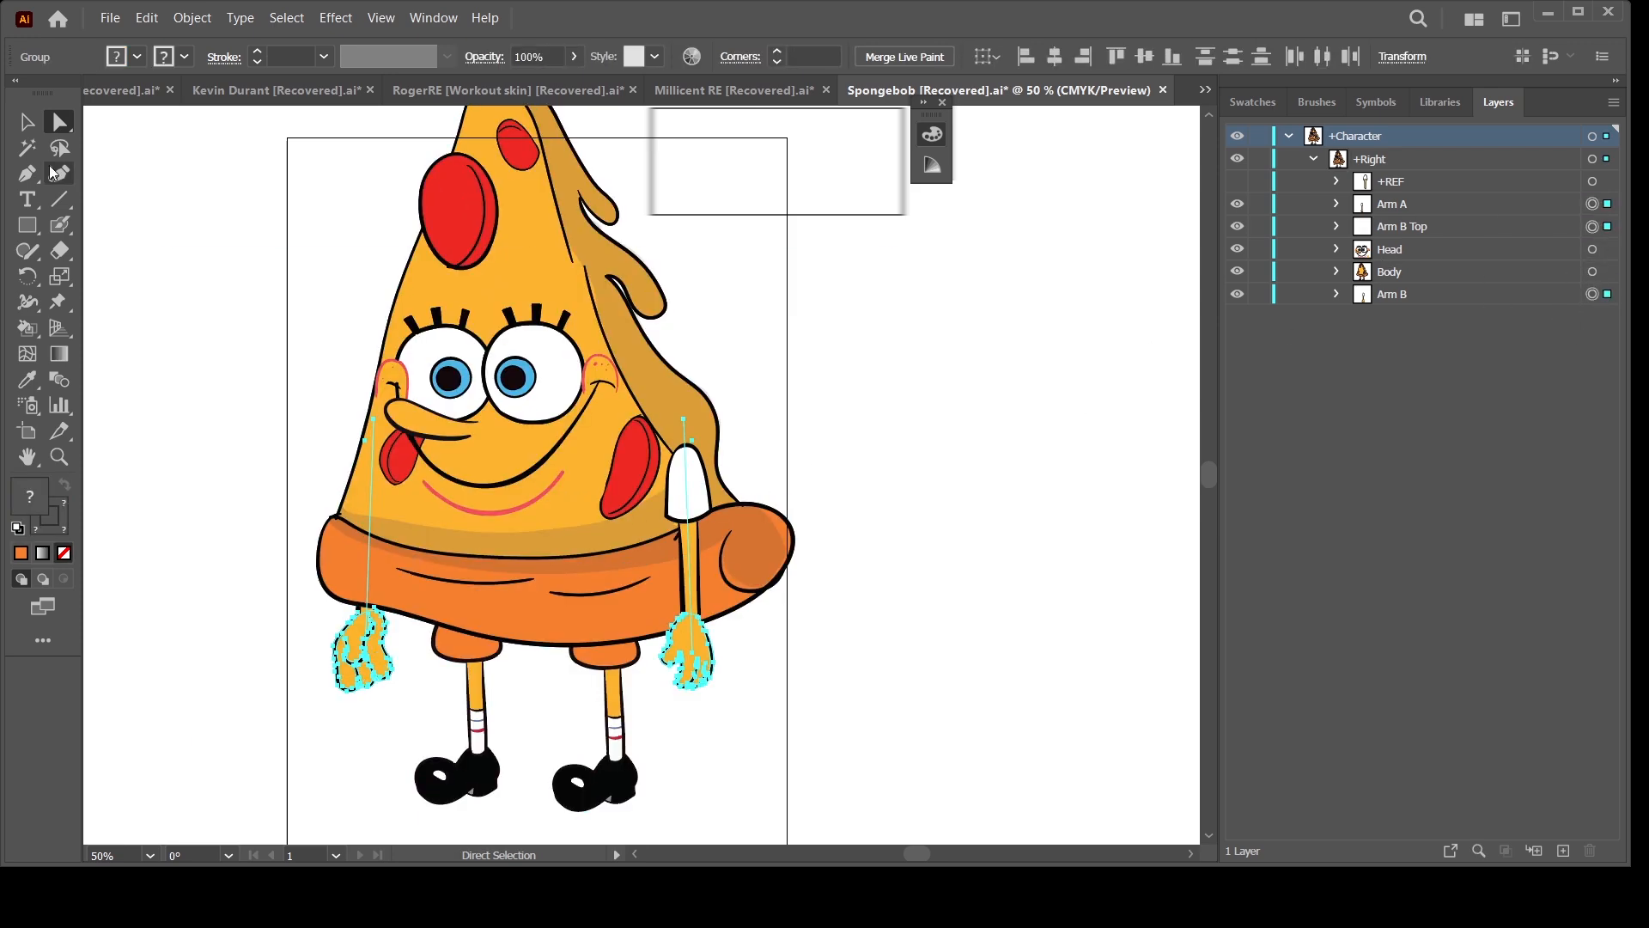
key("v")
left_click_drag(689, 520, 698, 501)
Step: Move Arm B and Arm B Top outward to the left so the sleeve shows beside the slice
left_click(1605, 295)
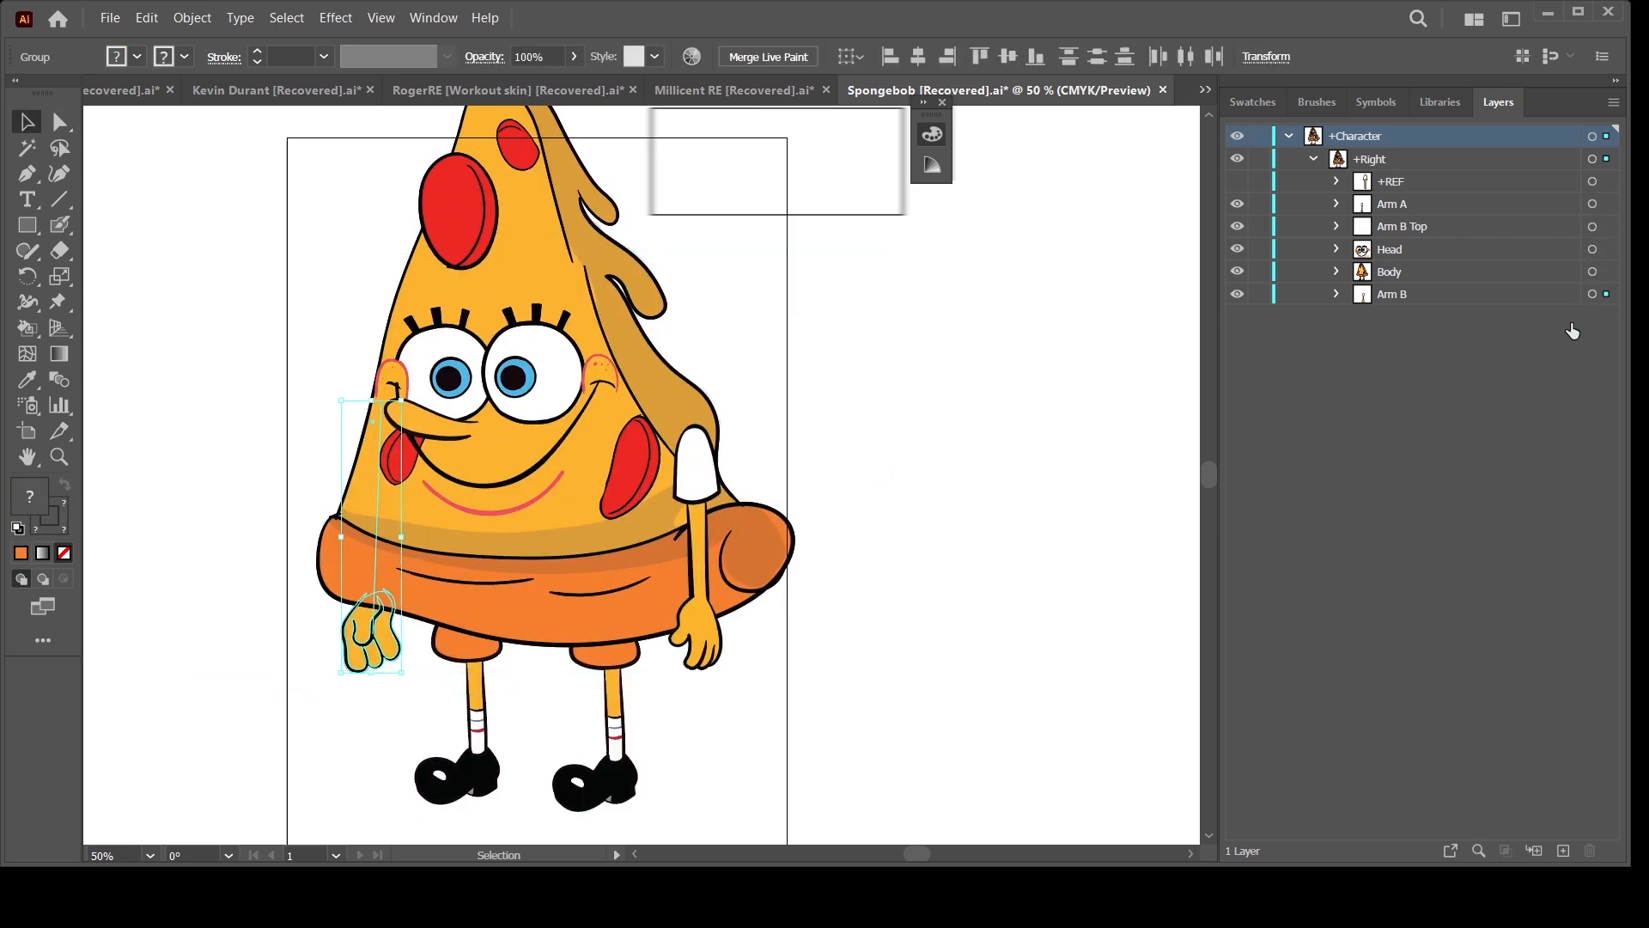
left_click(1606, 227, "shift")
mouse_move(386, 633)
left_mouse_down()
mouse_move(326, 640)
mouse_move(366, 643)
left_mouse_up()
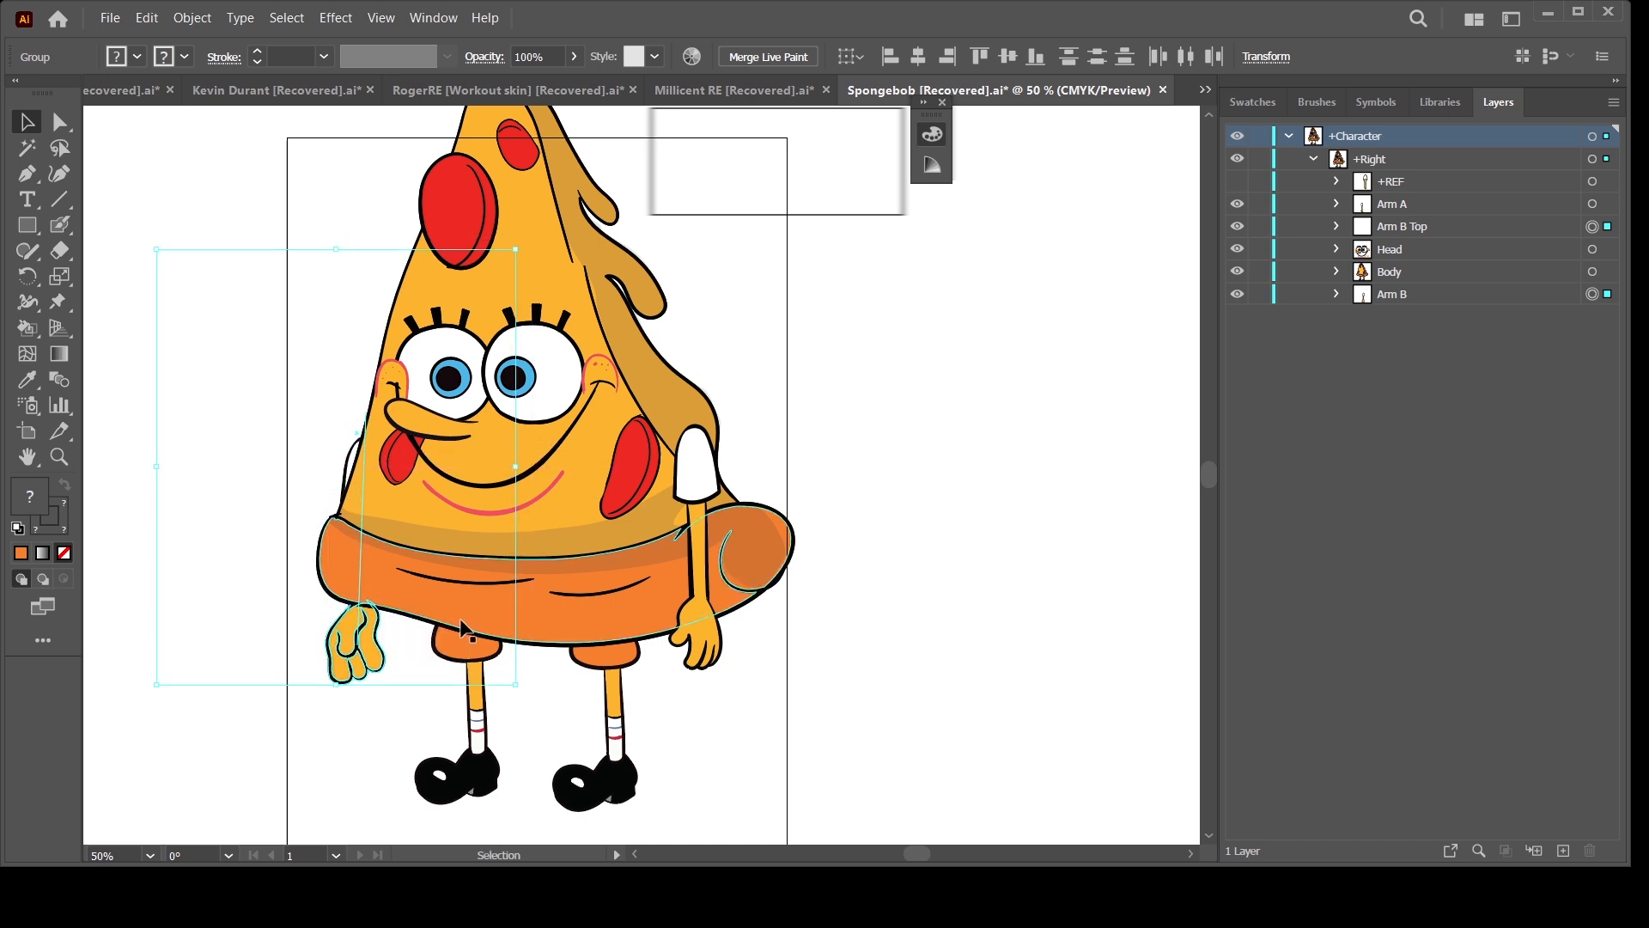
left_click(939, 417)
key("ctrl+minus")
key("ctrl+minus")
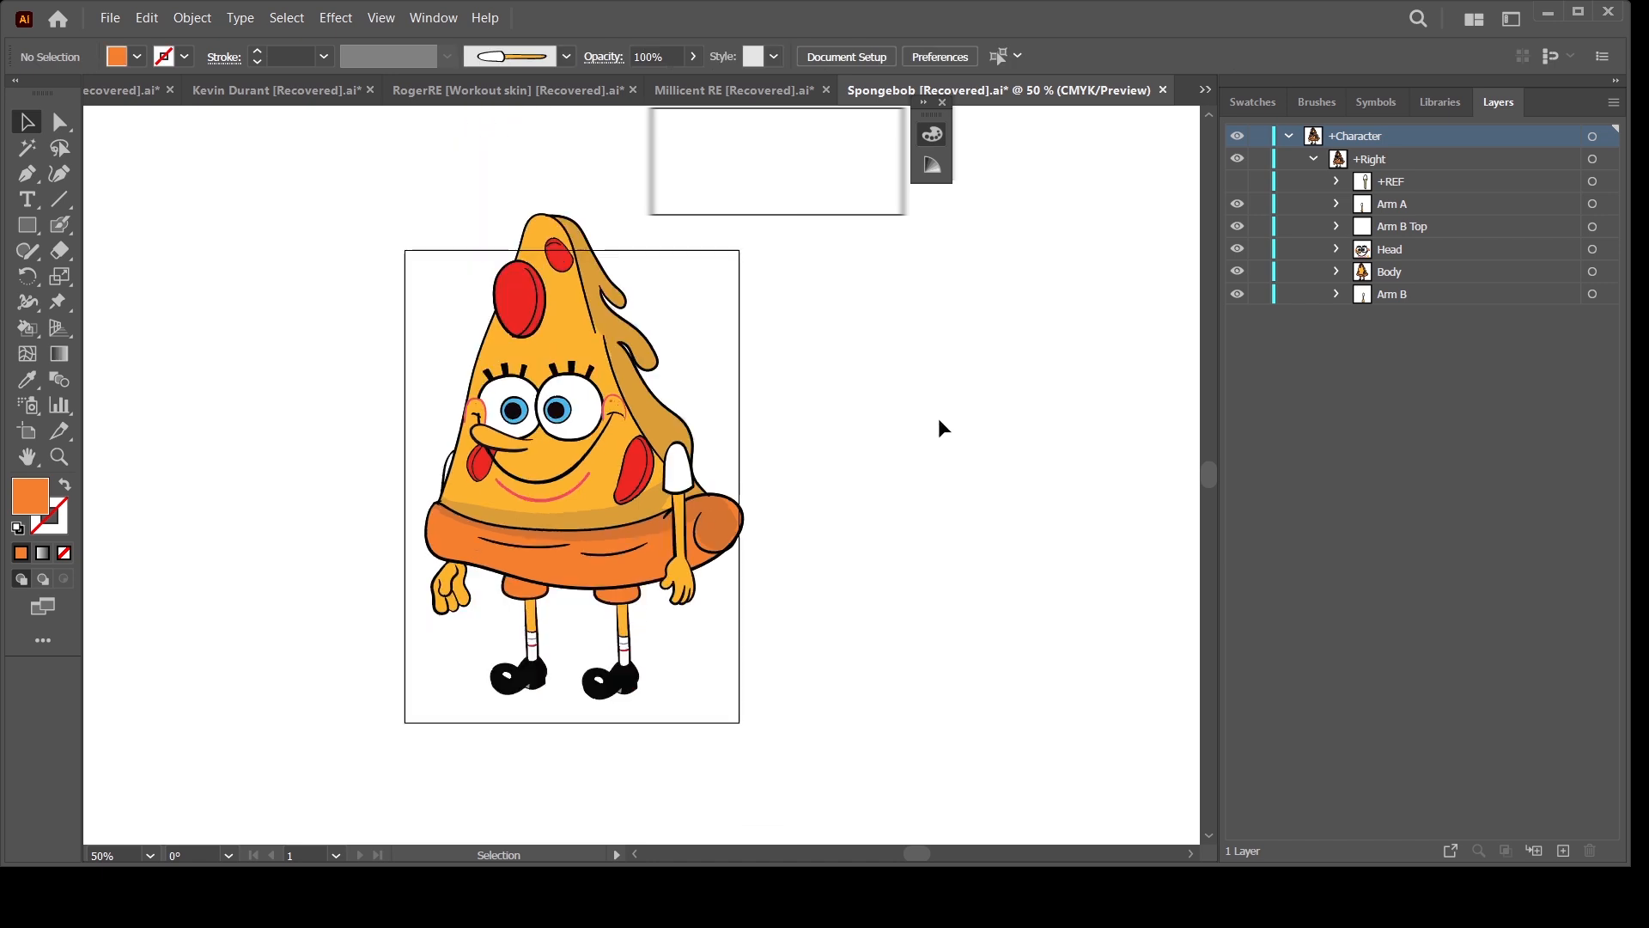
left_click_drag(839, 626, 869, 622)
key("ctrl+plus")
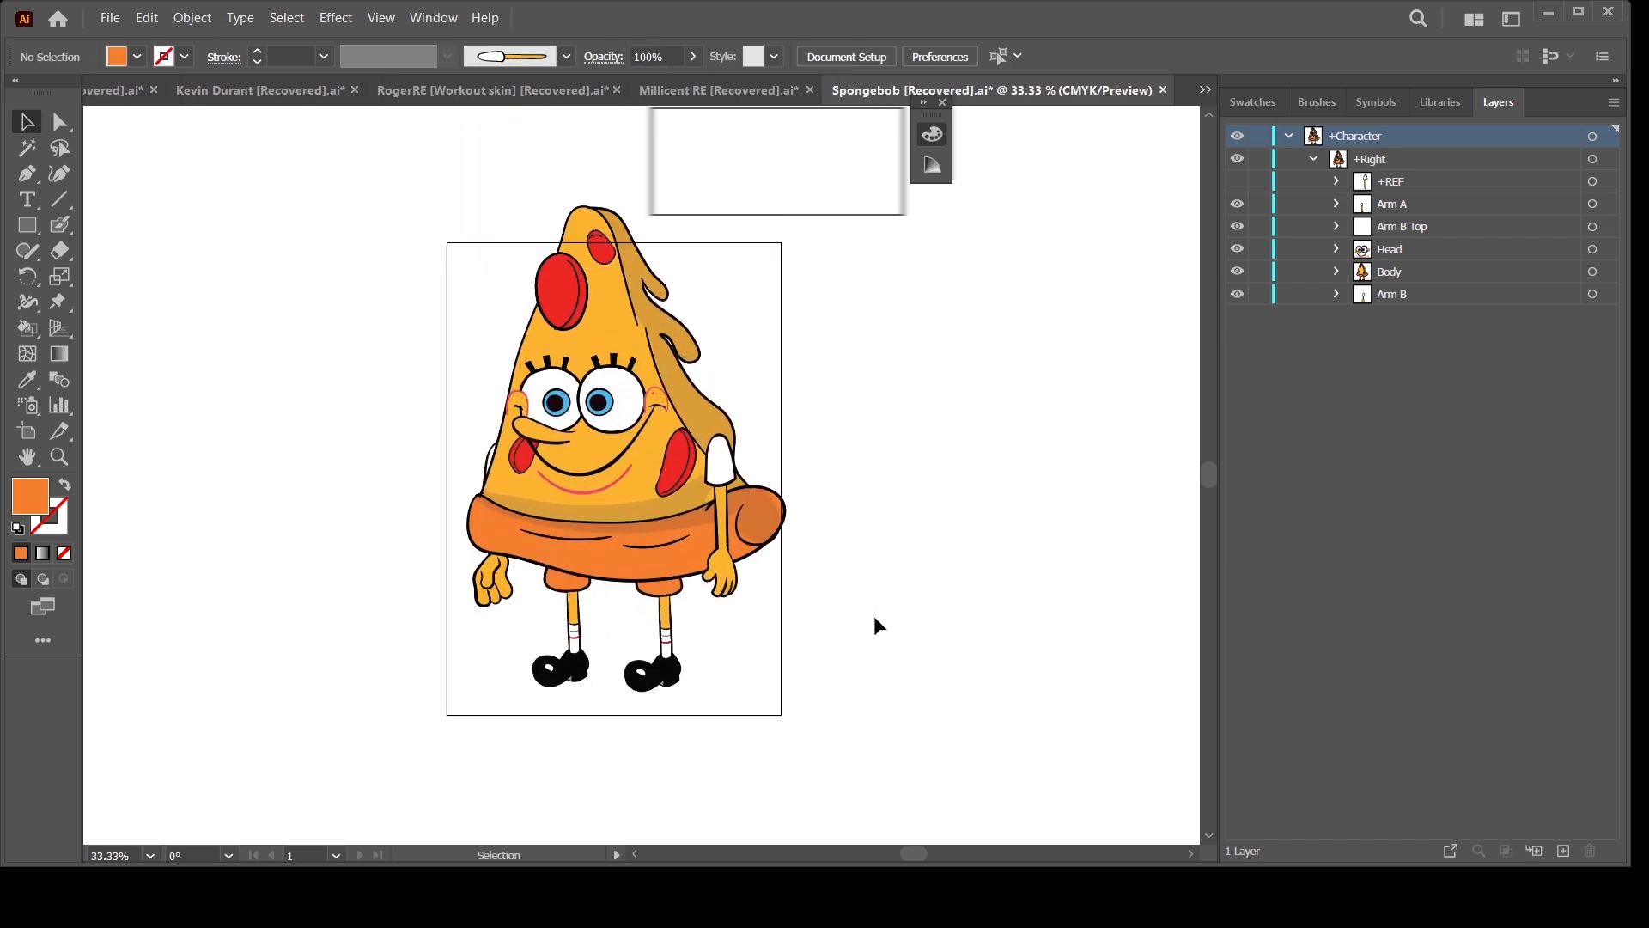
key("ctrl+plus")
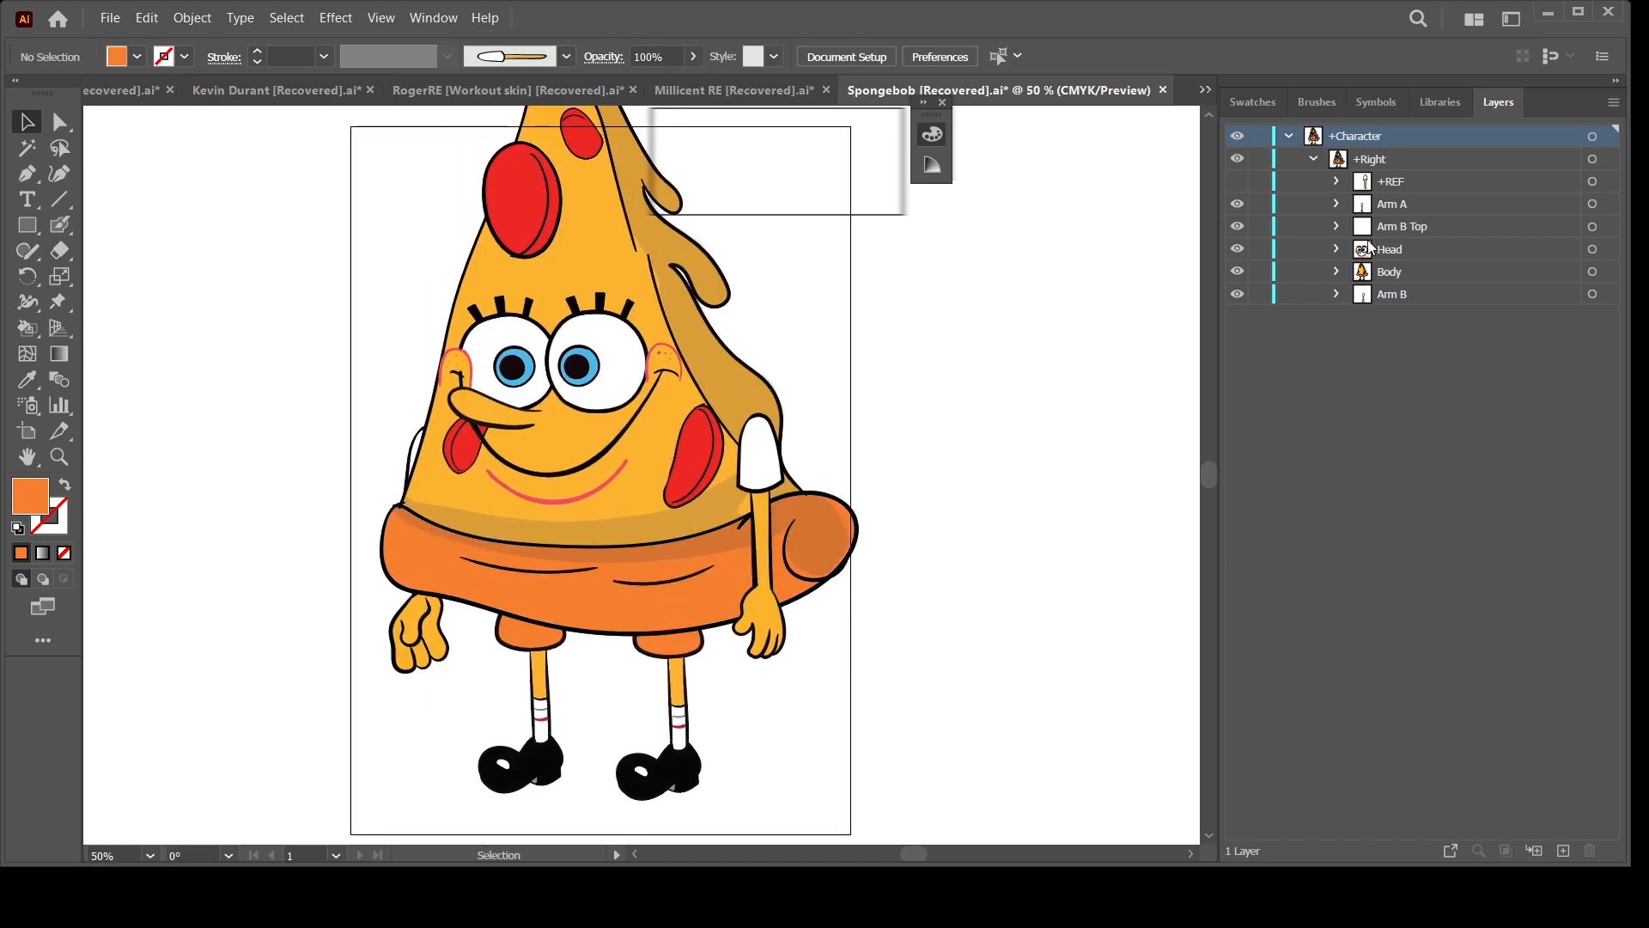
Step: Expand the Body layer, select both leg layers together and move them slightly left beneath the crust
left_click(1338, 271)
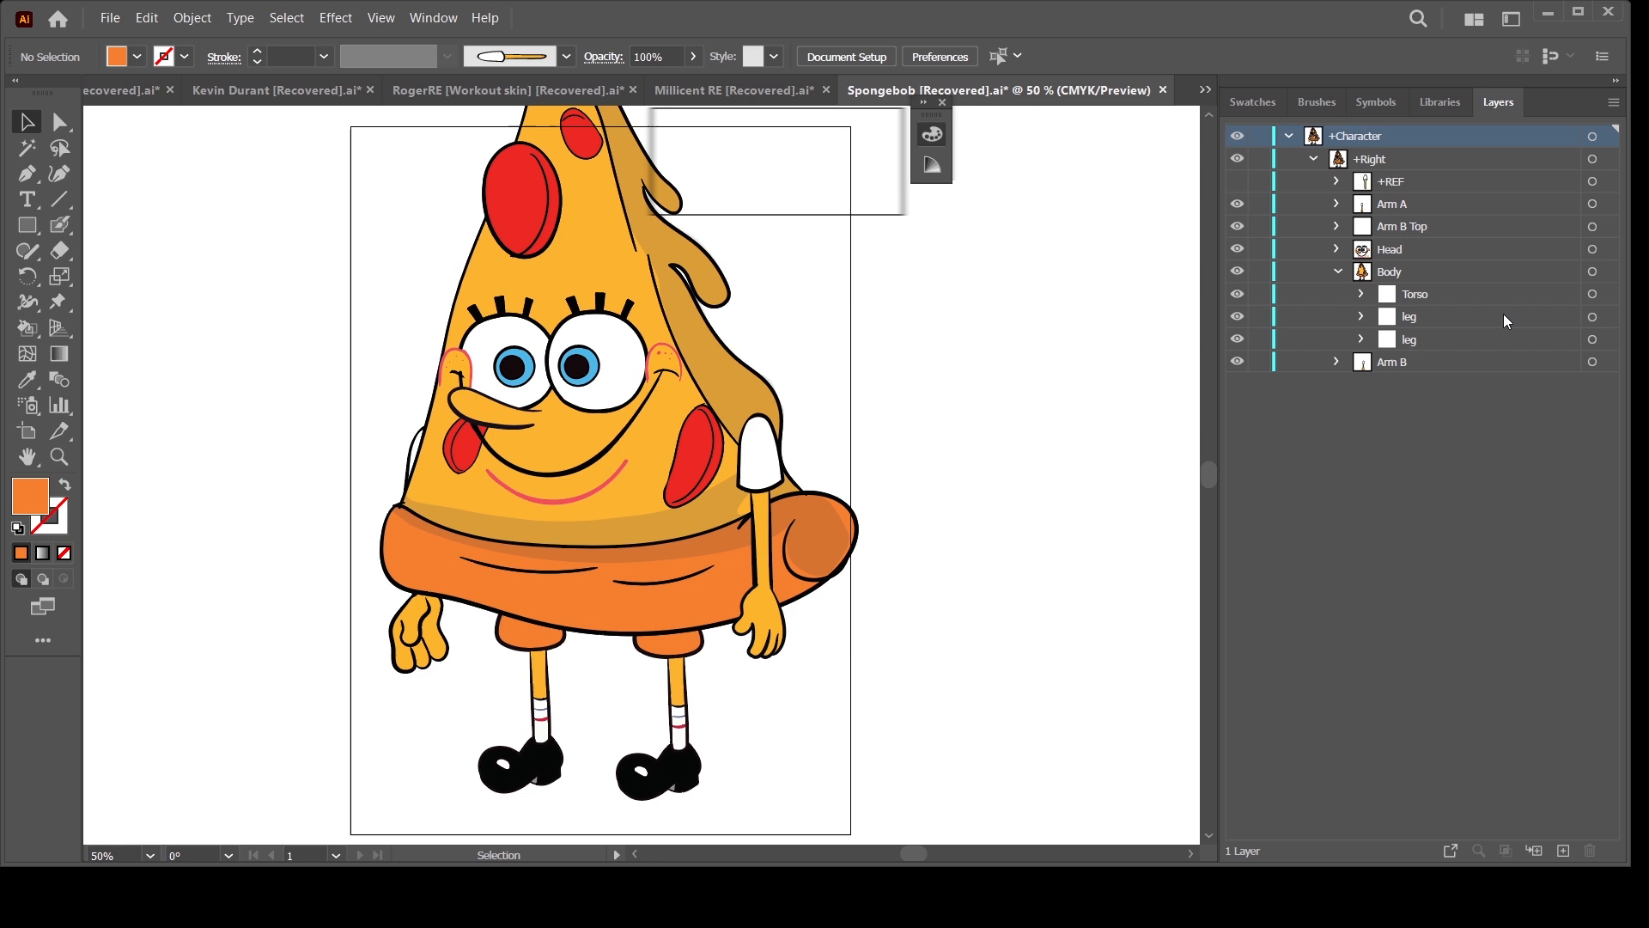
left_click(1592, 316)
left_click(1592, 340, "shift")
left_click_drag(679, 660, 652, 656)
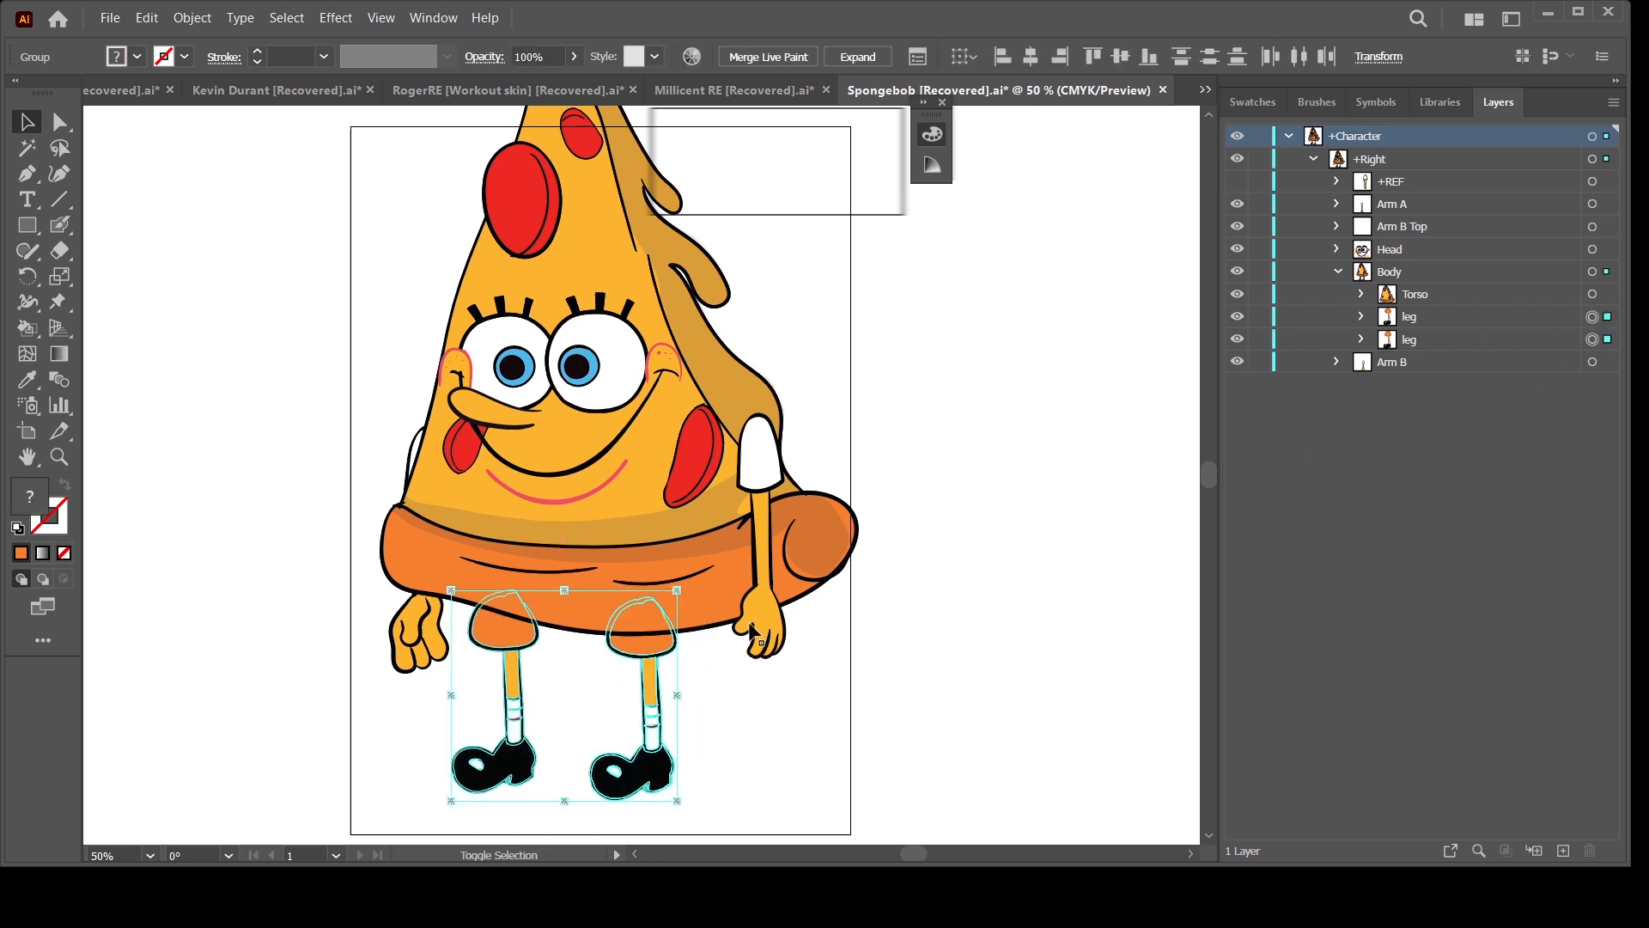
key("ctrl+minus")
key("ctrl+minus")
left_click(963, 584)
key("ctrl+plus")
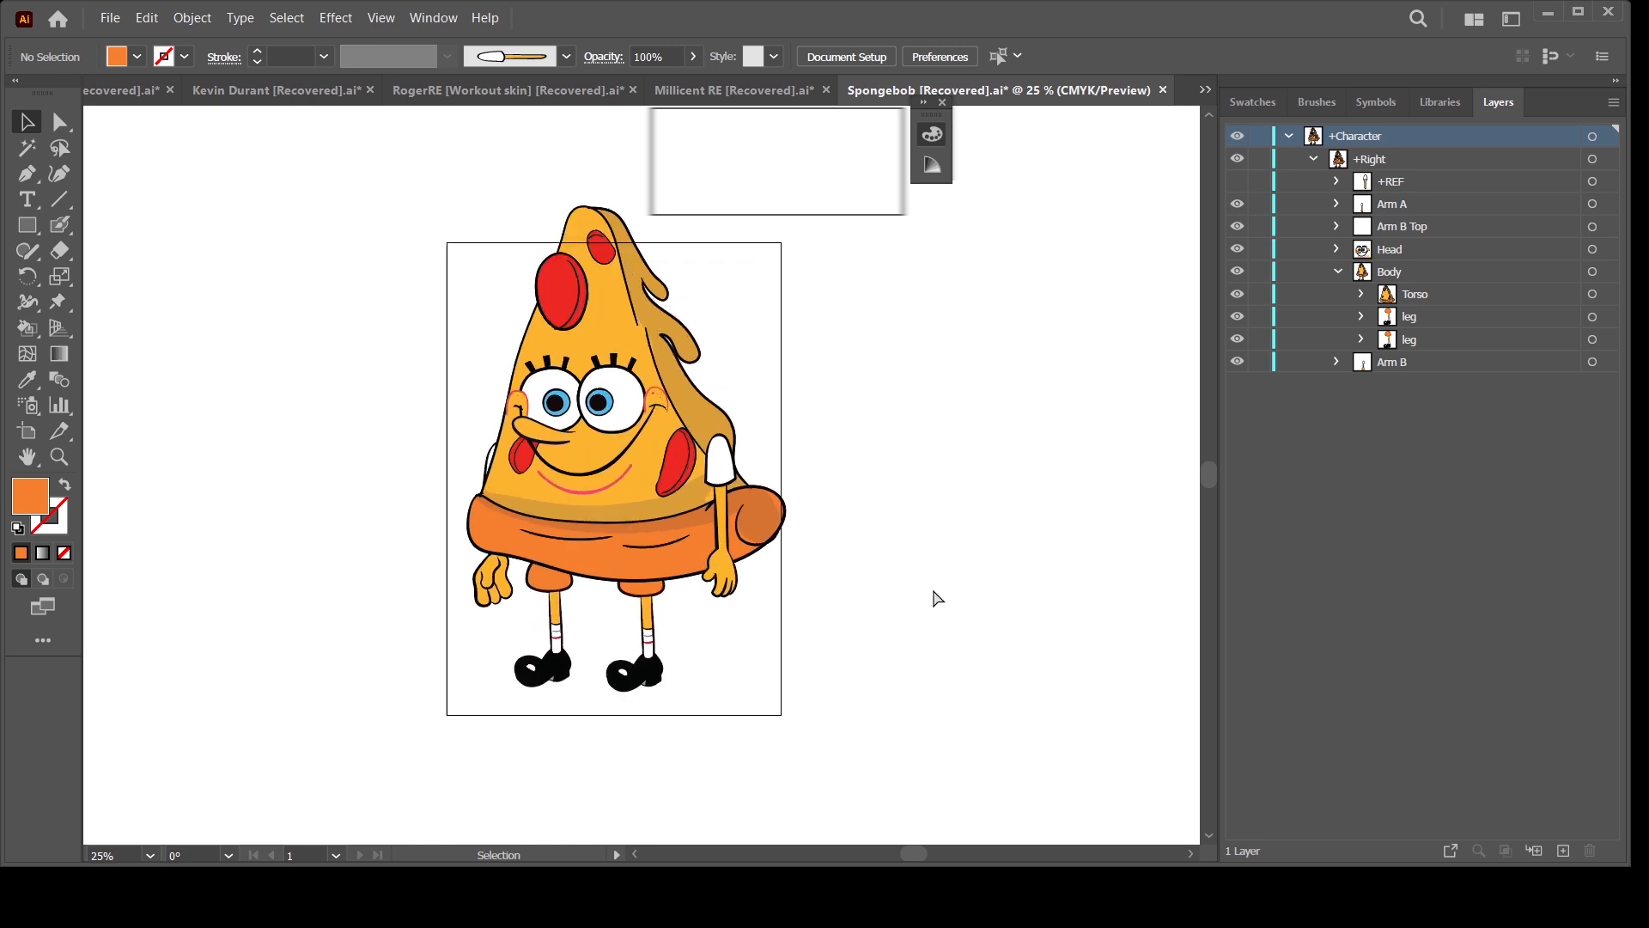
key("ctrl+plus")
key("ctrl+minus")
left_click_drag(895, 593, 847, 603)
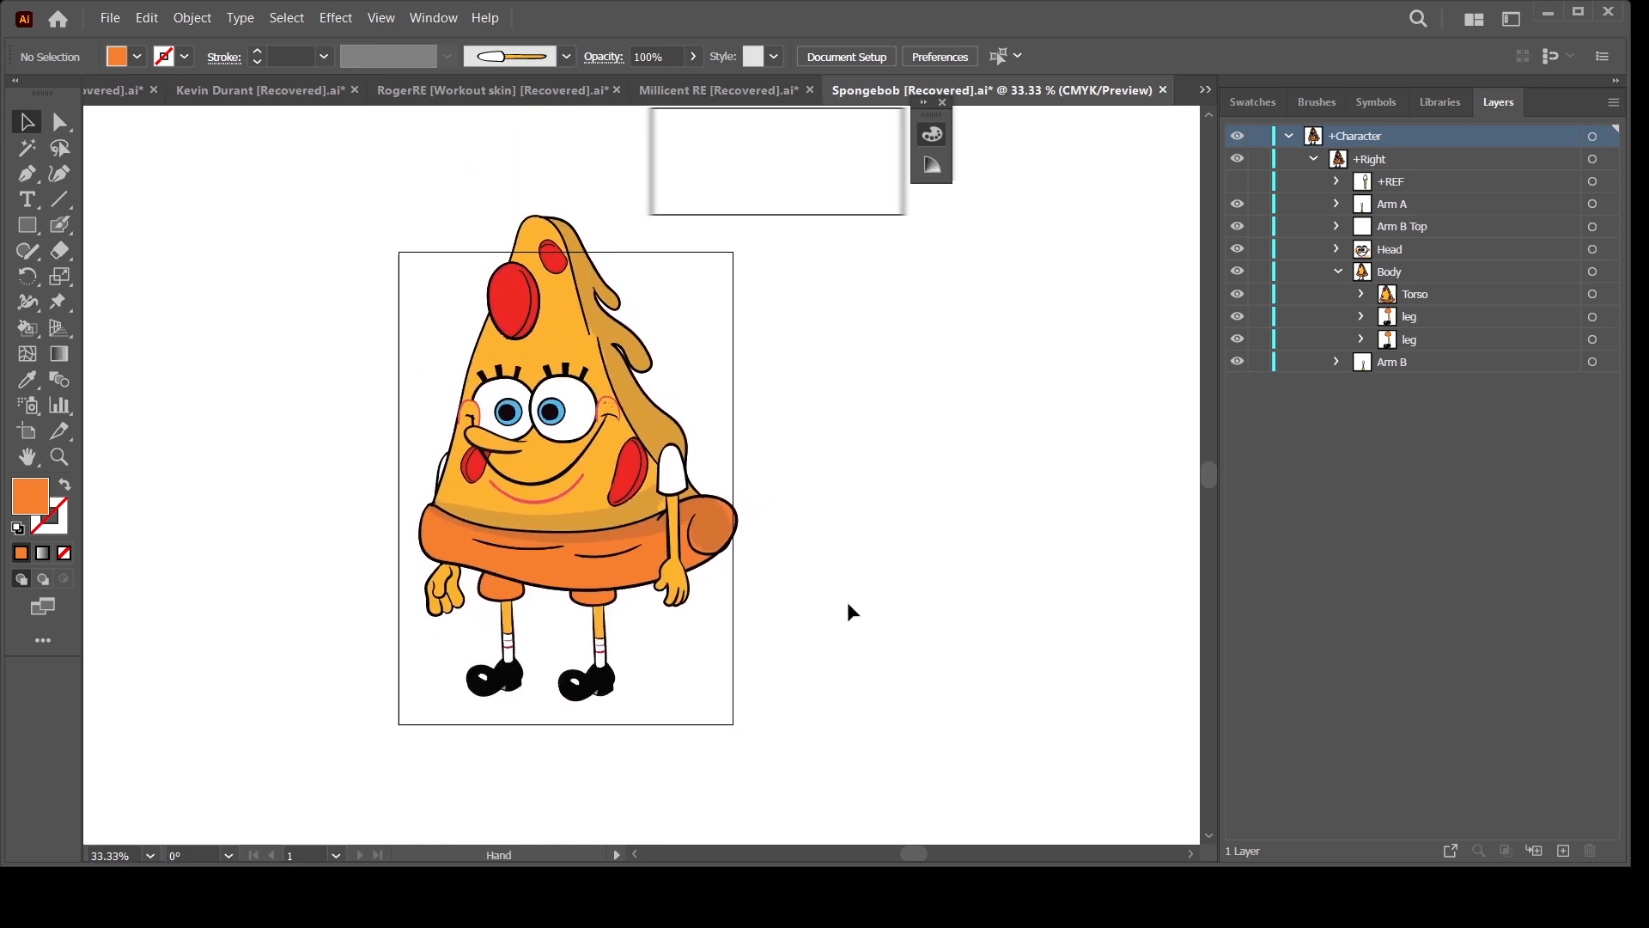
key("a")
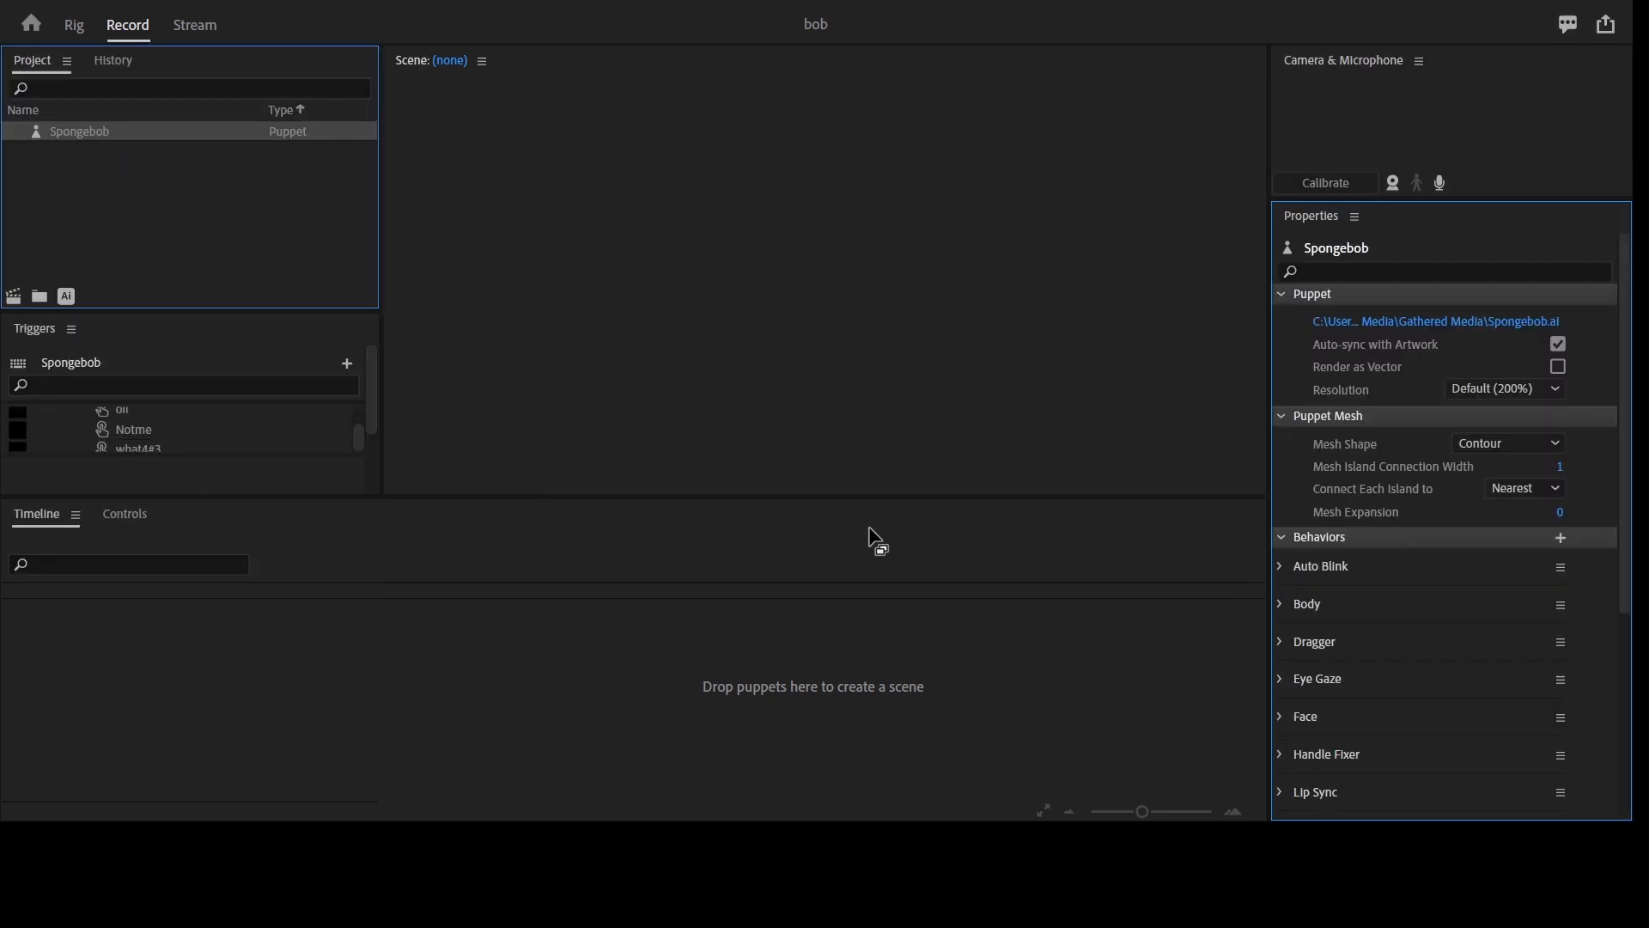
Step: Switch to Character Animator, create a scene from the Spongebob puppet on the timeline and select the Pizza Bob track
left_click_drag(93, 135, 587, 560)
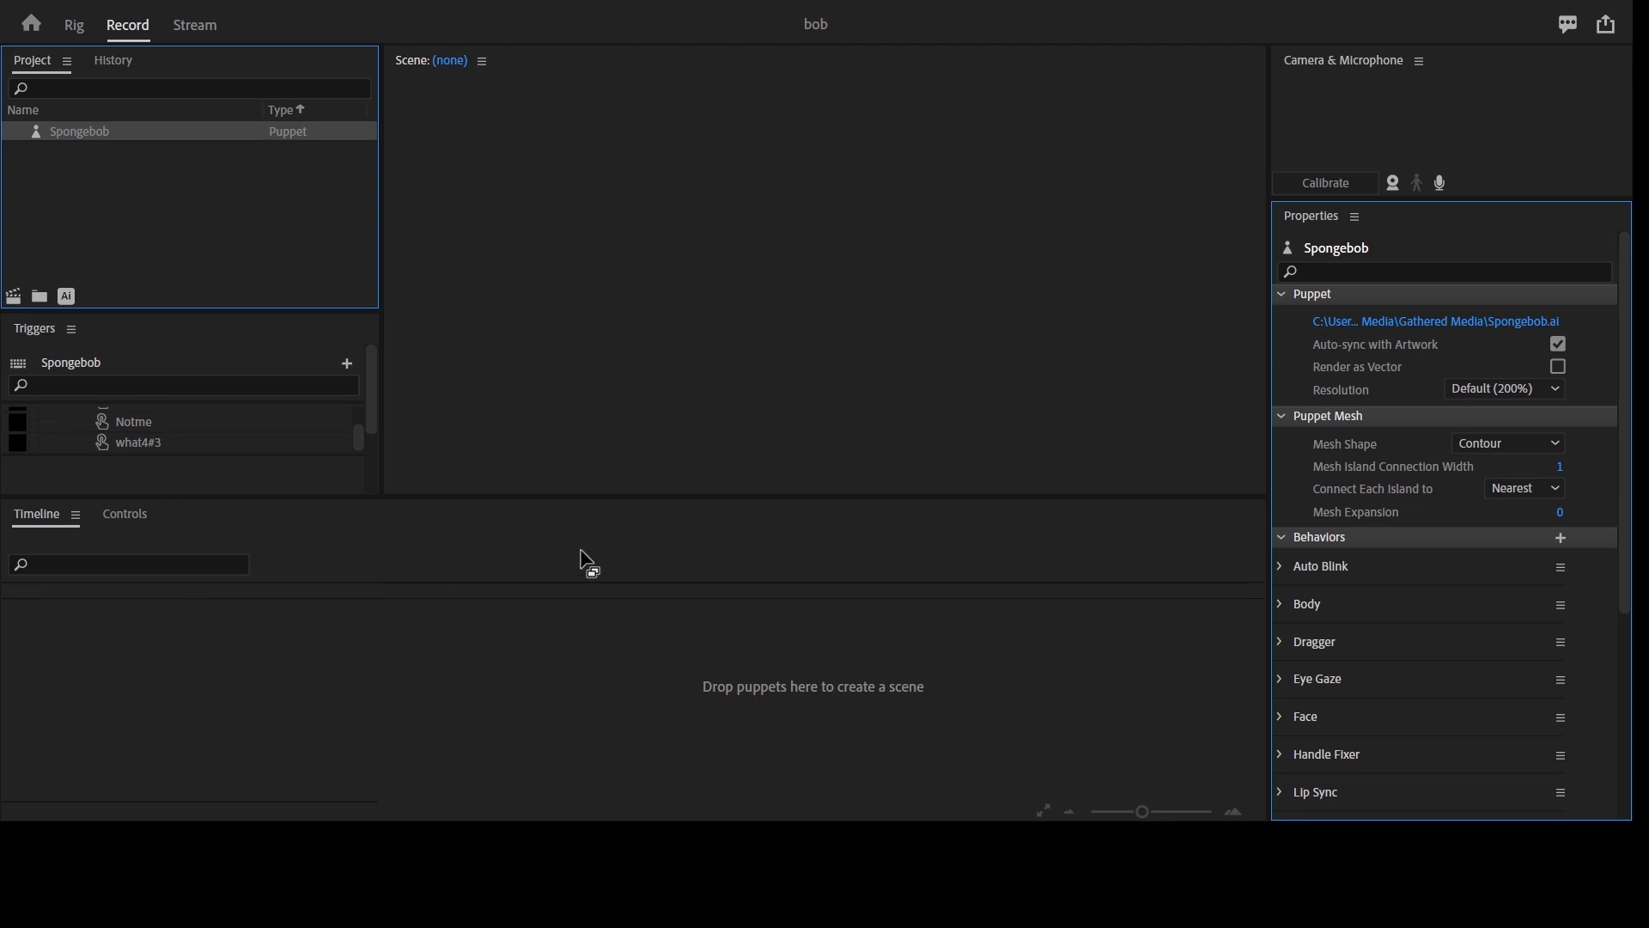
left_click_drag(587, 560, 589, 563)
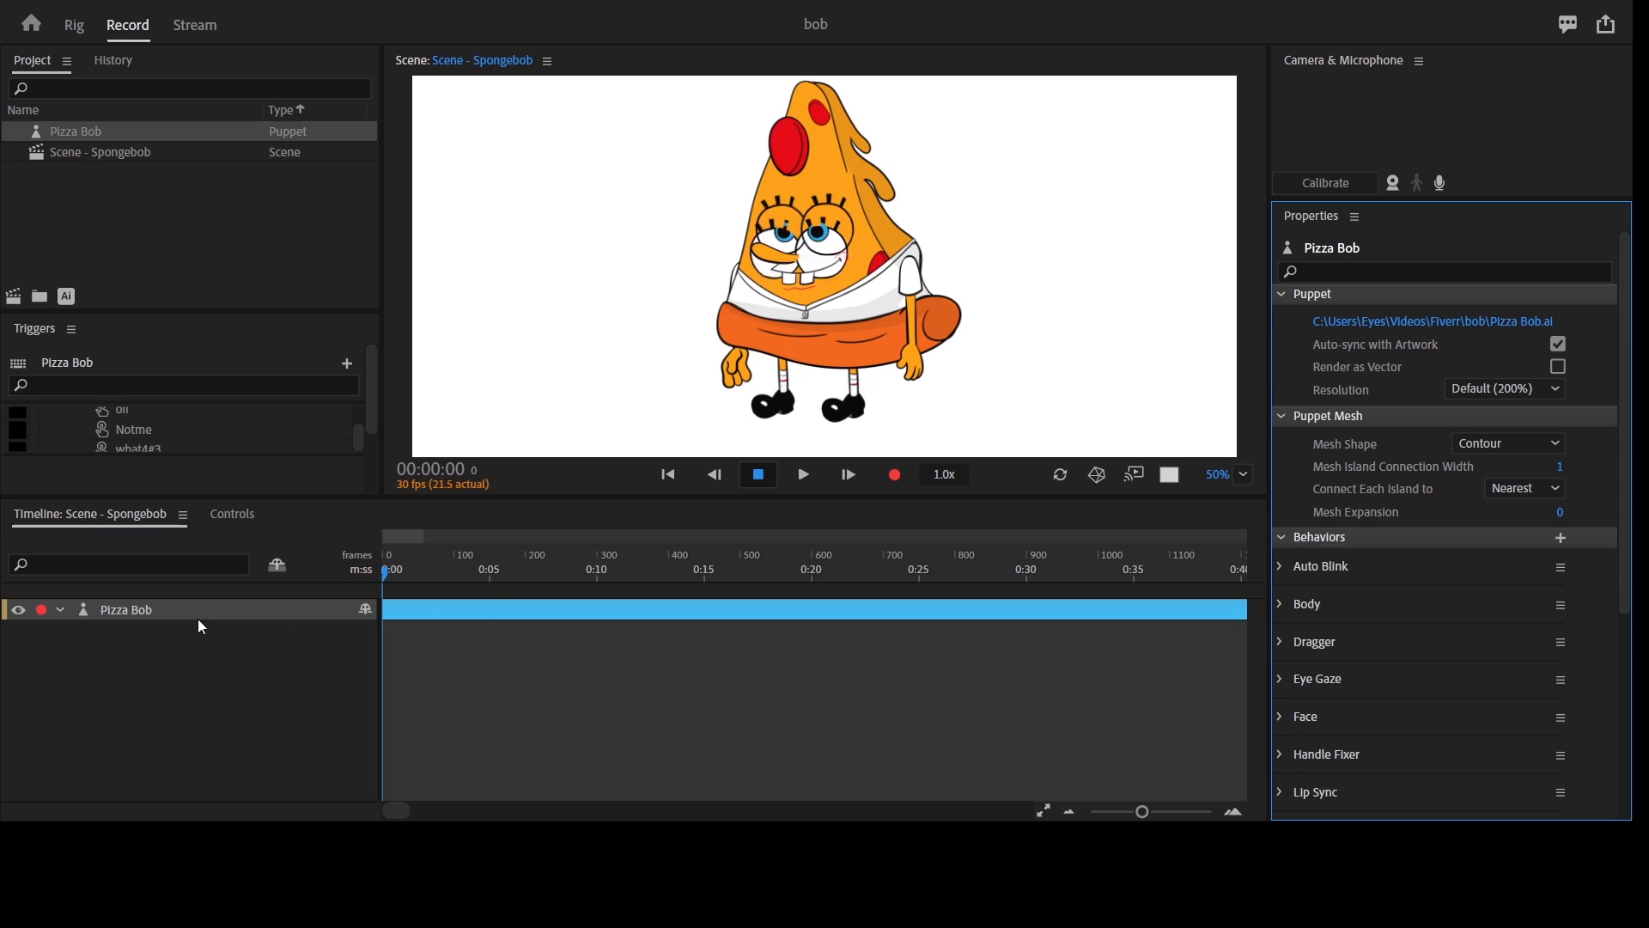
left_click(178, 610)
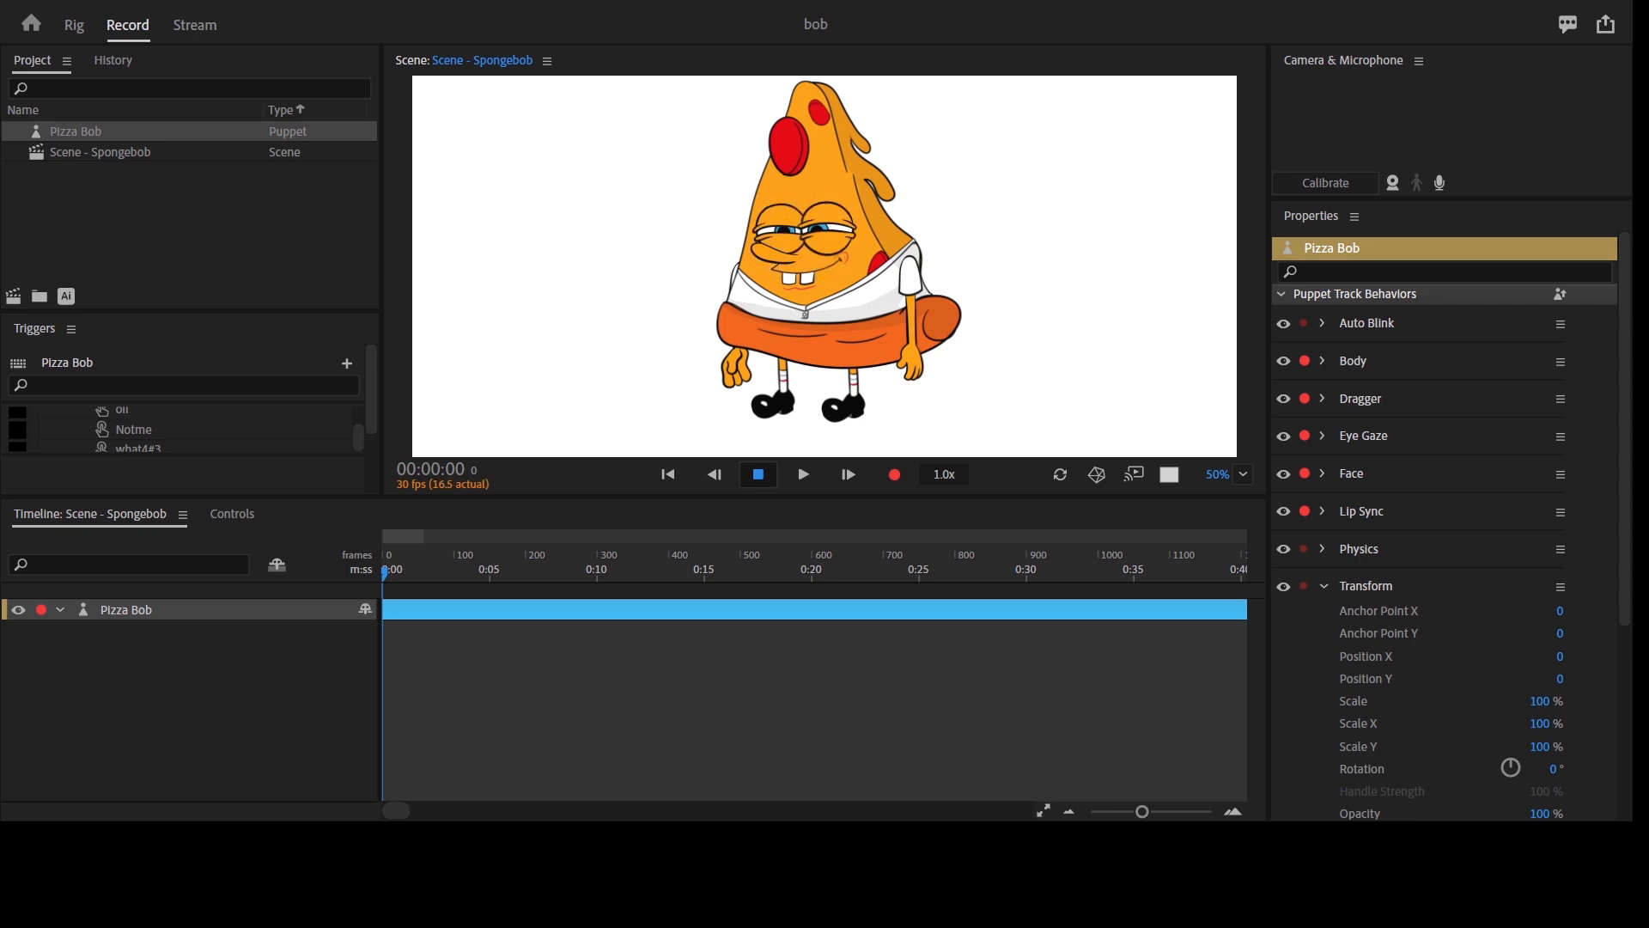
key("ctrl+i")
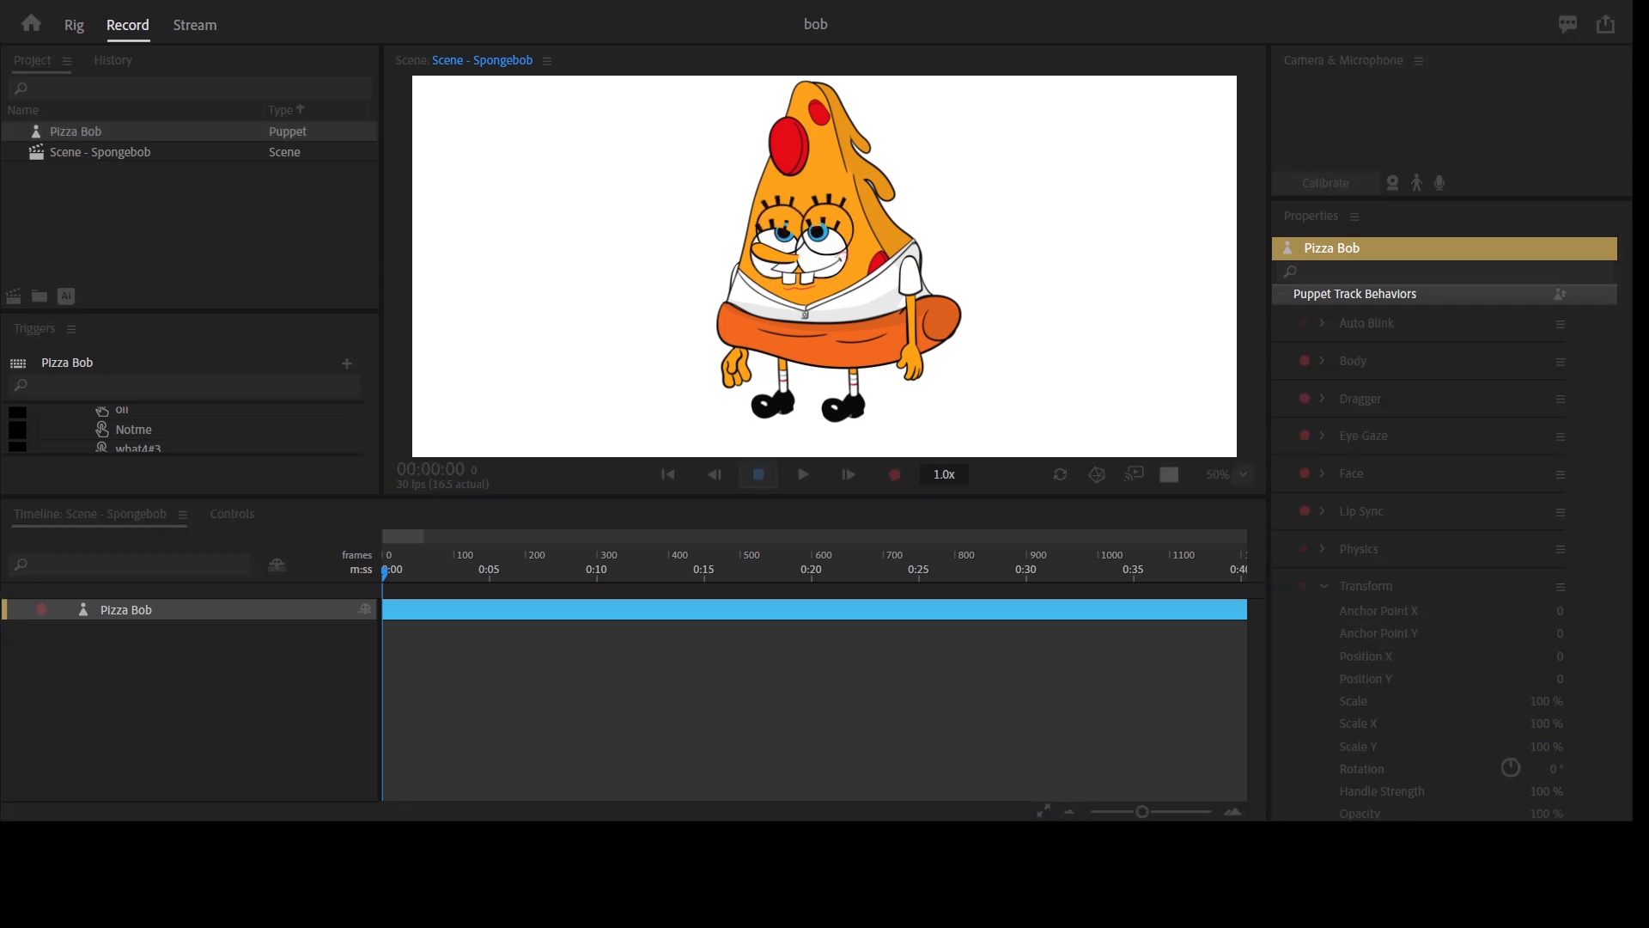
double_click(846, 161)
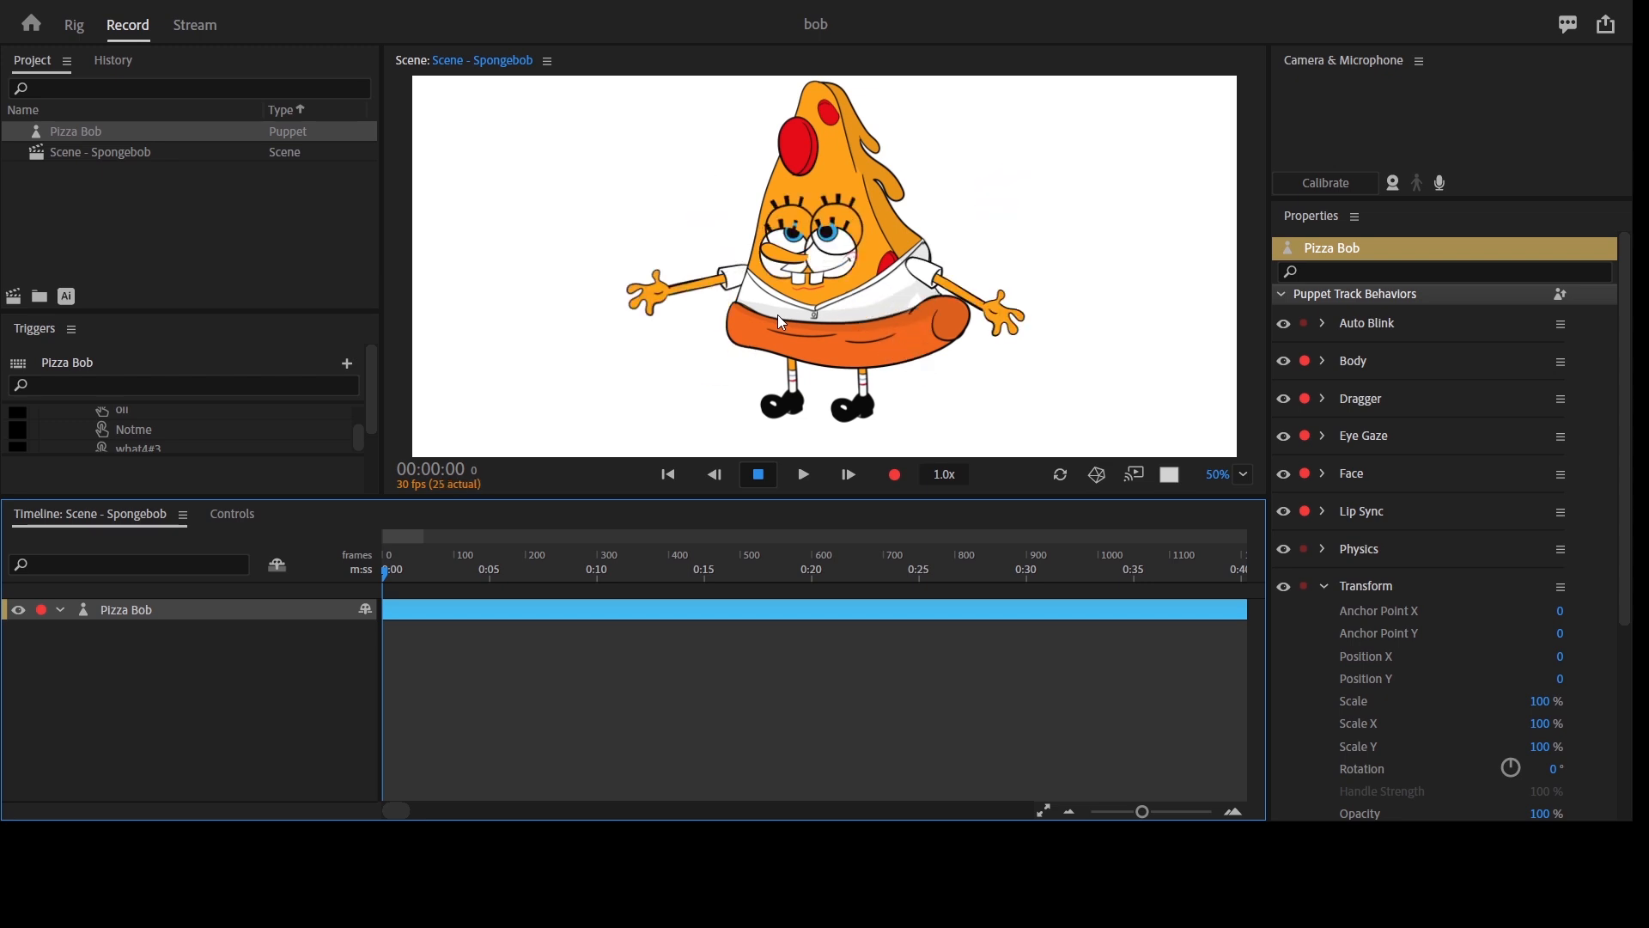
Step: Open the Pizza Bob puppet's rig, expand the head's FFT group and select the EyesF layer
double_click(132, 612)
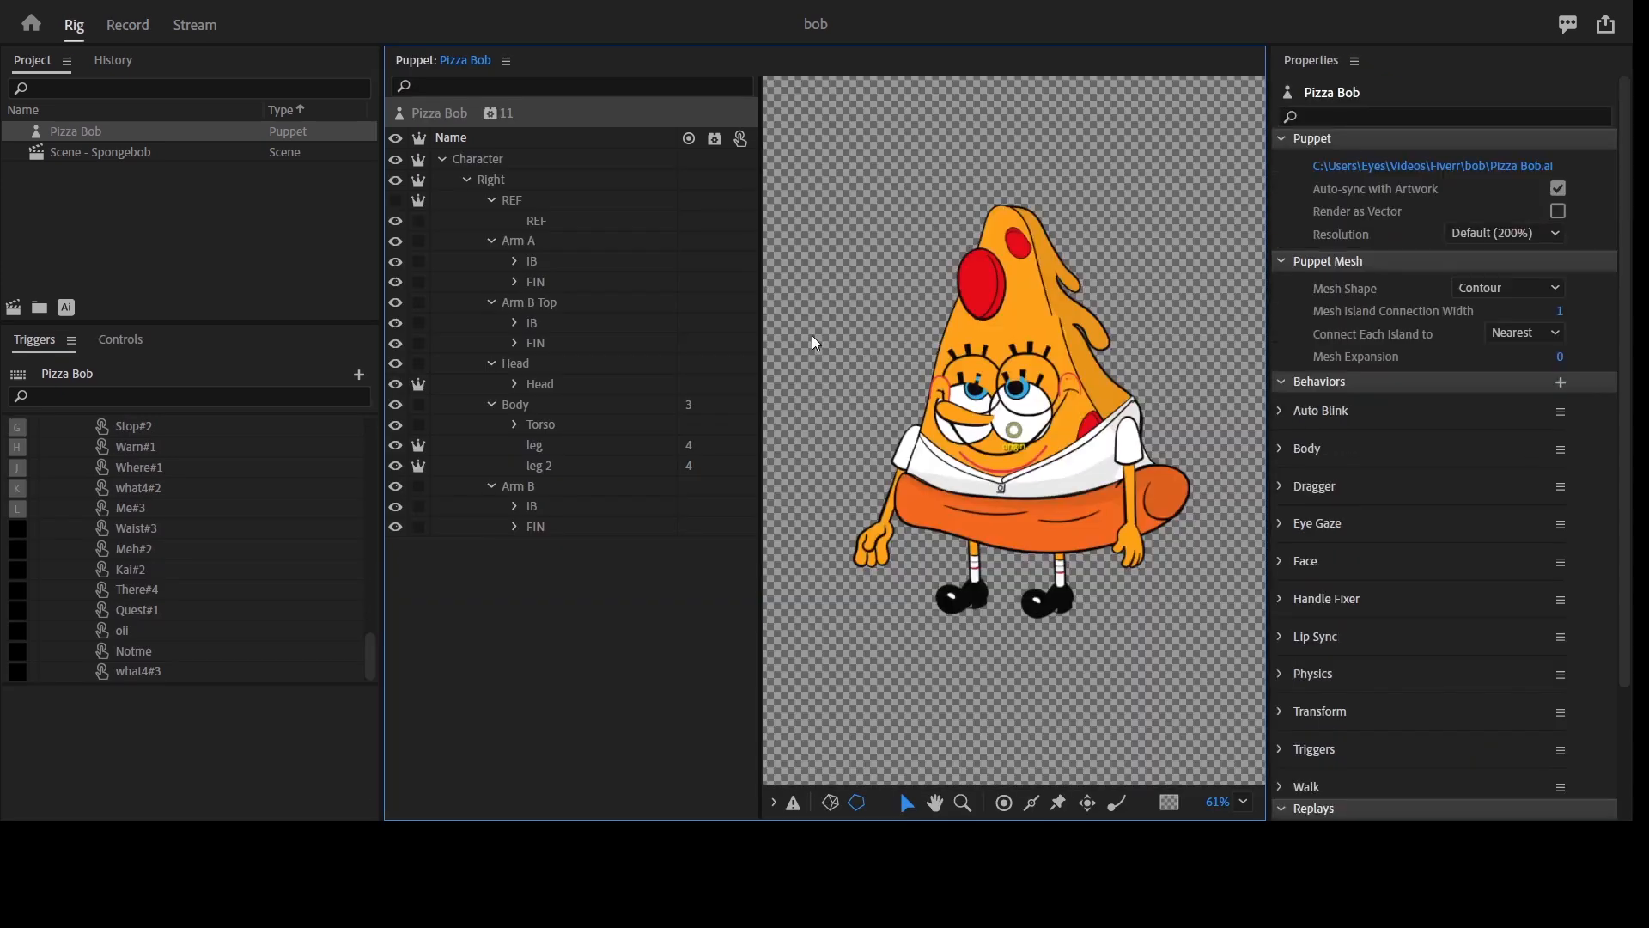
left_click(516, 384)
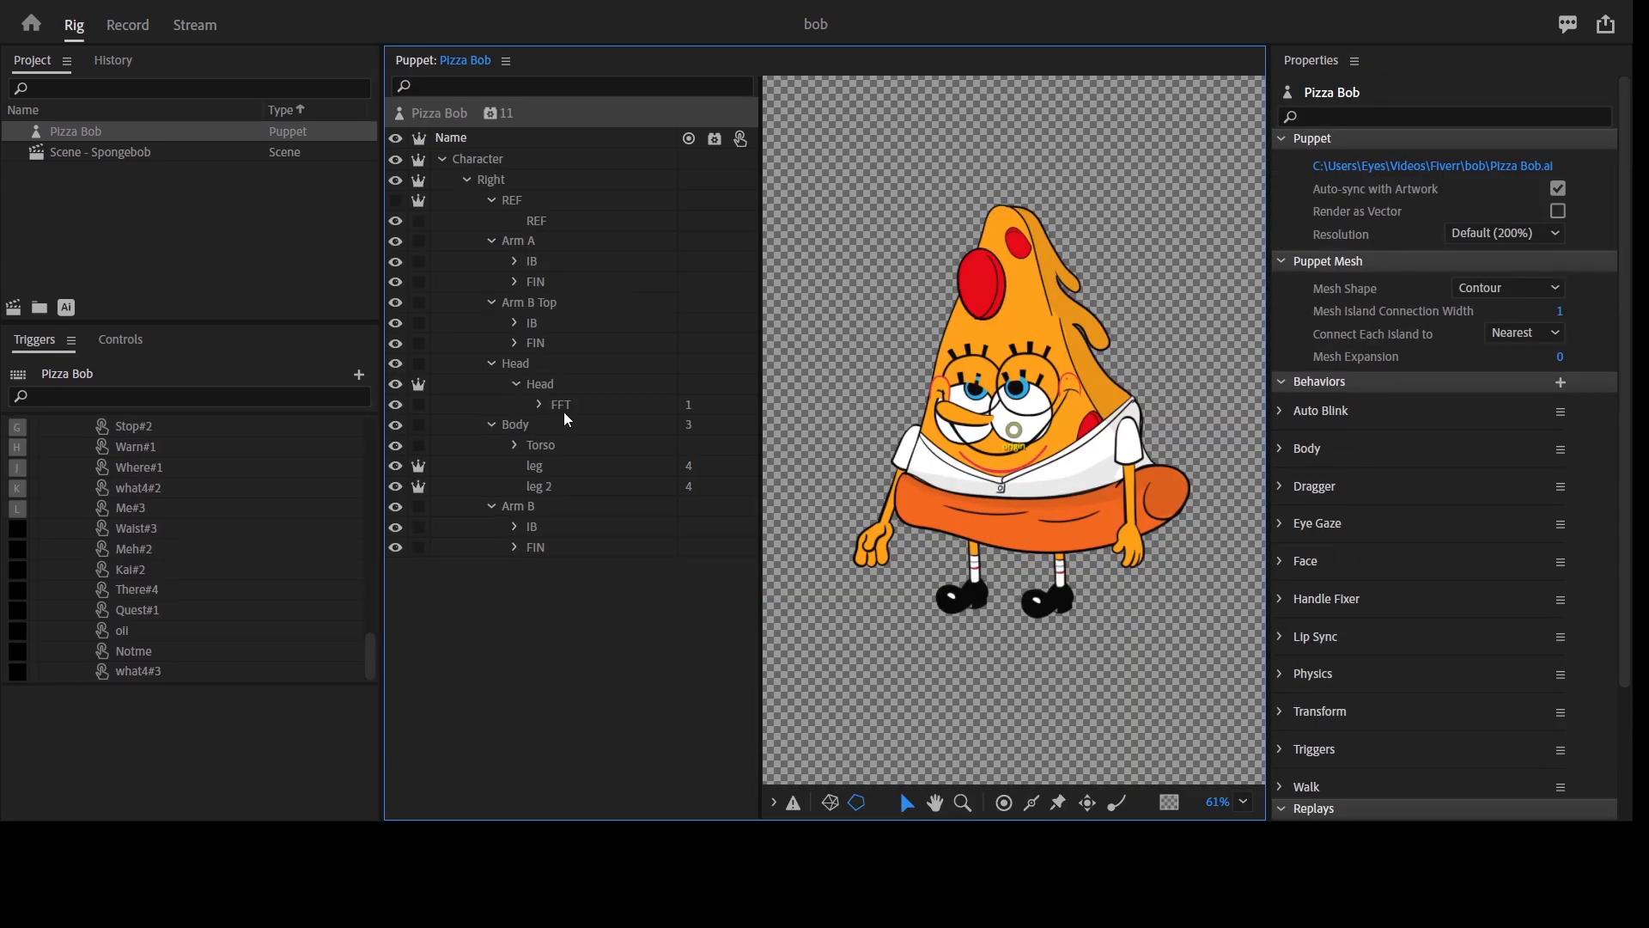
left_click(541, 403)
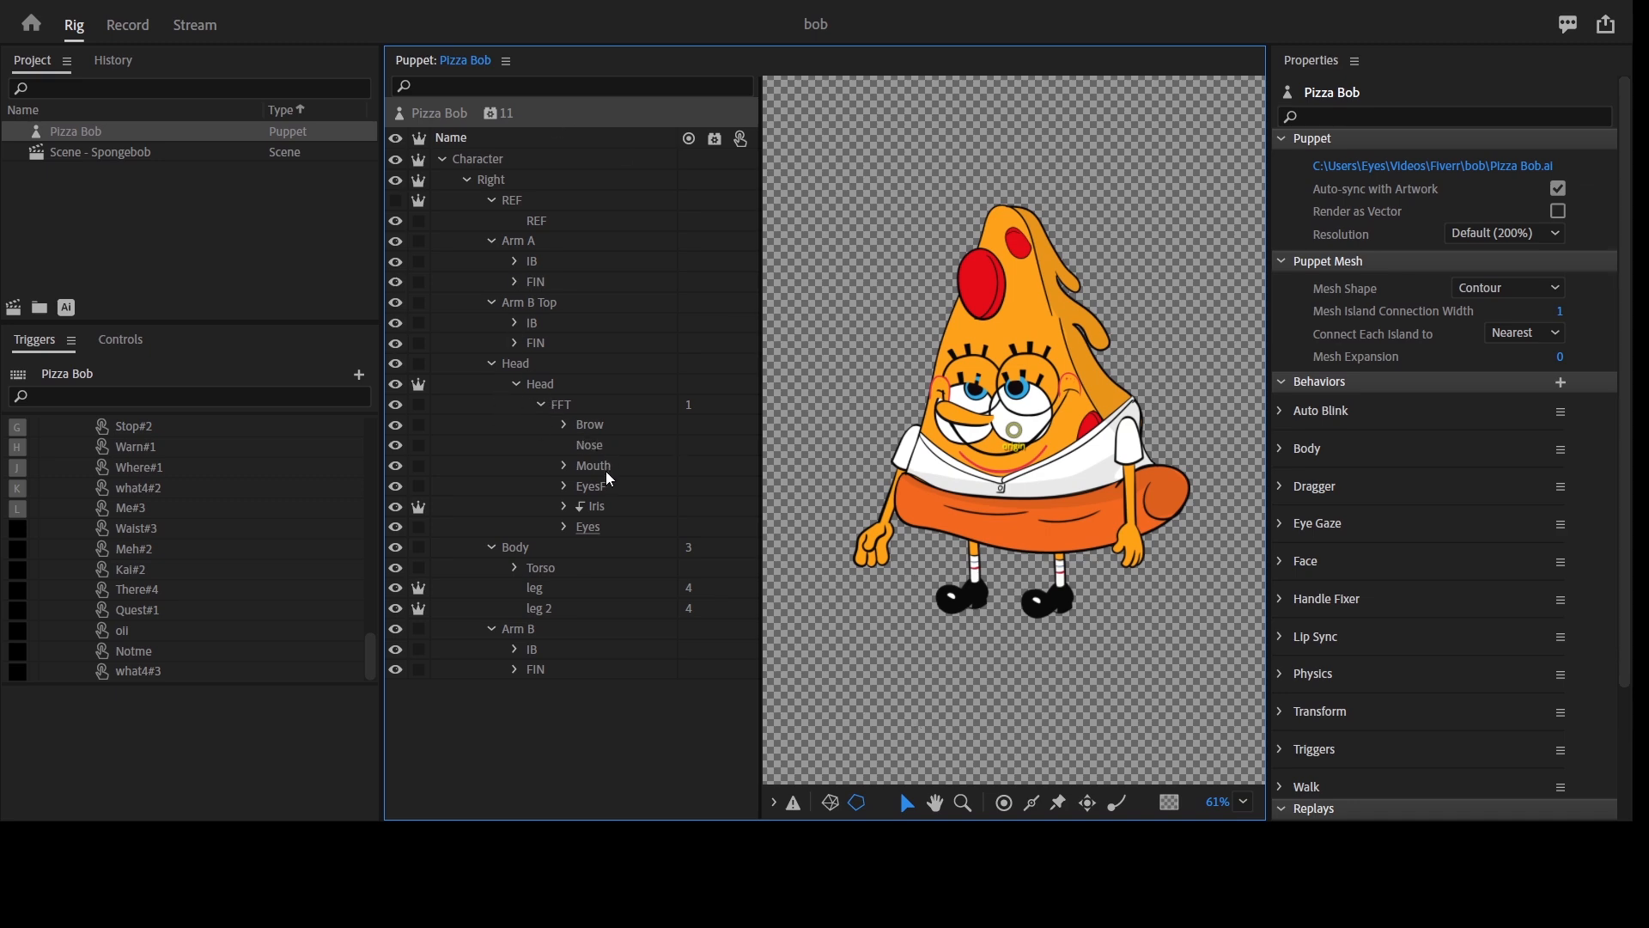
left_click(562, 491)
left_click_drag(562, 497, 619, 492)
left_click(612, 488)
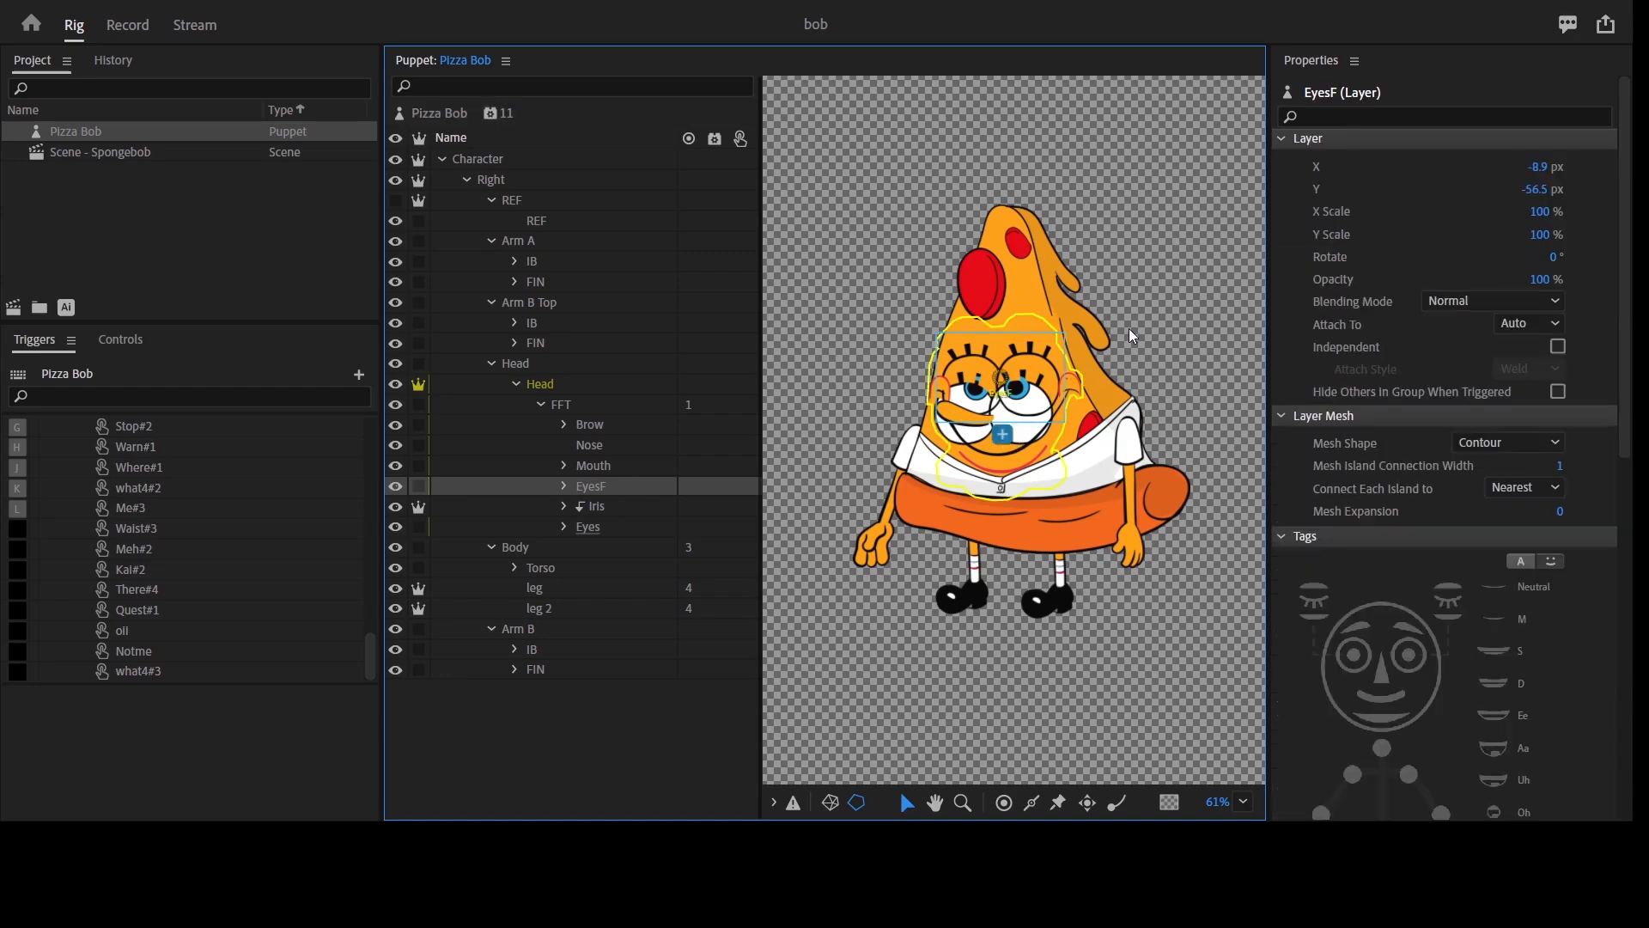
Step: Select the Eyes layer in the FFT group and move it up the face to about X 5.8 px, Y -111.4 px
key("z")
left_click(1062, 379)
left_click(1023, 415)
left_click_drag(1017, 416, 1081, 410)
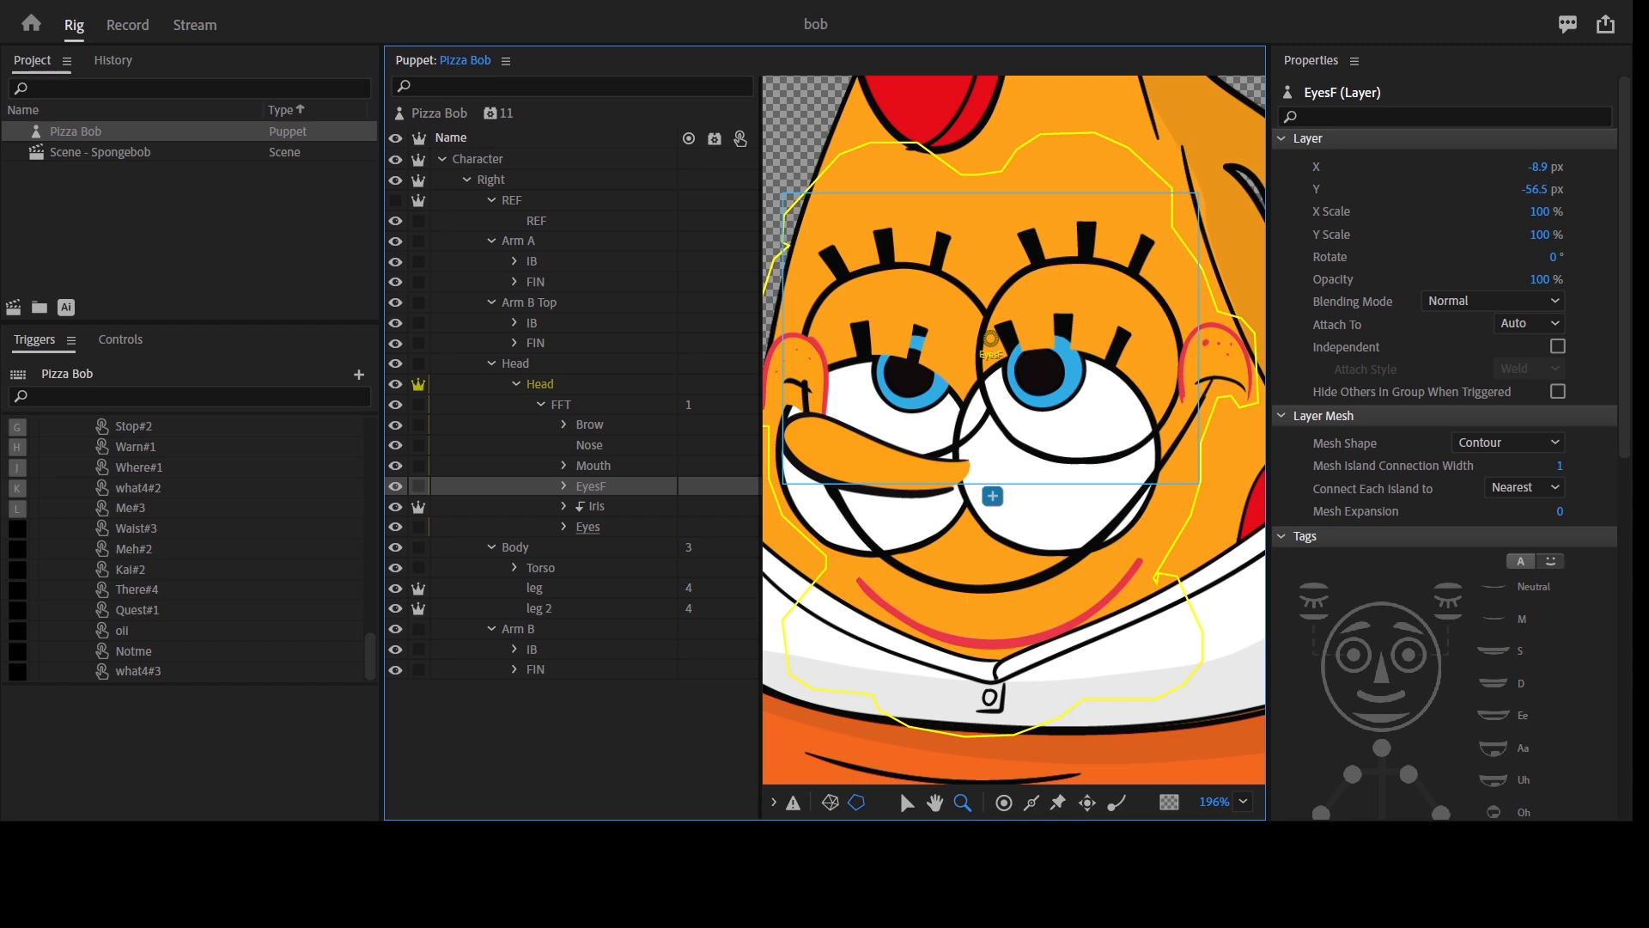
left_click(905, 799)
left_click(592, 524)
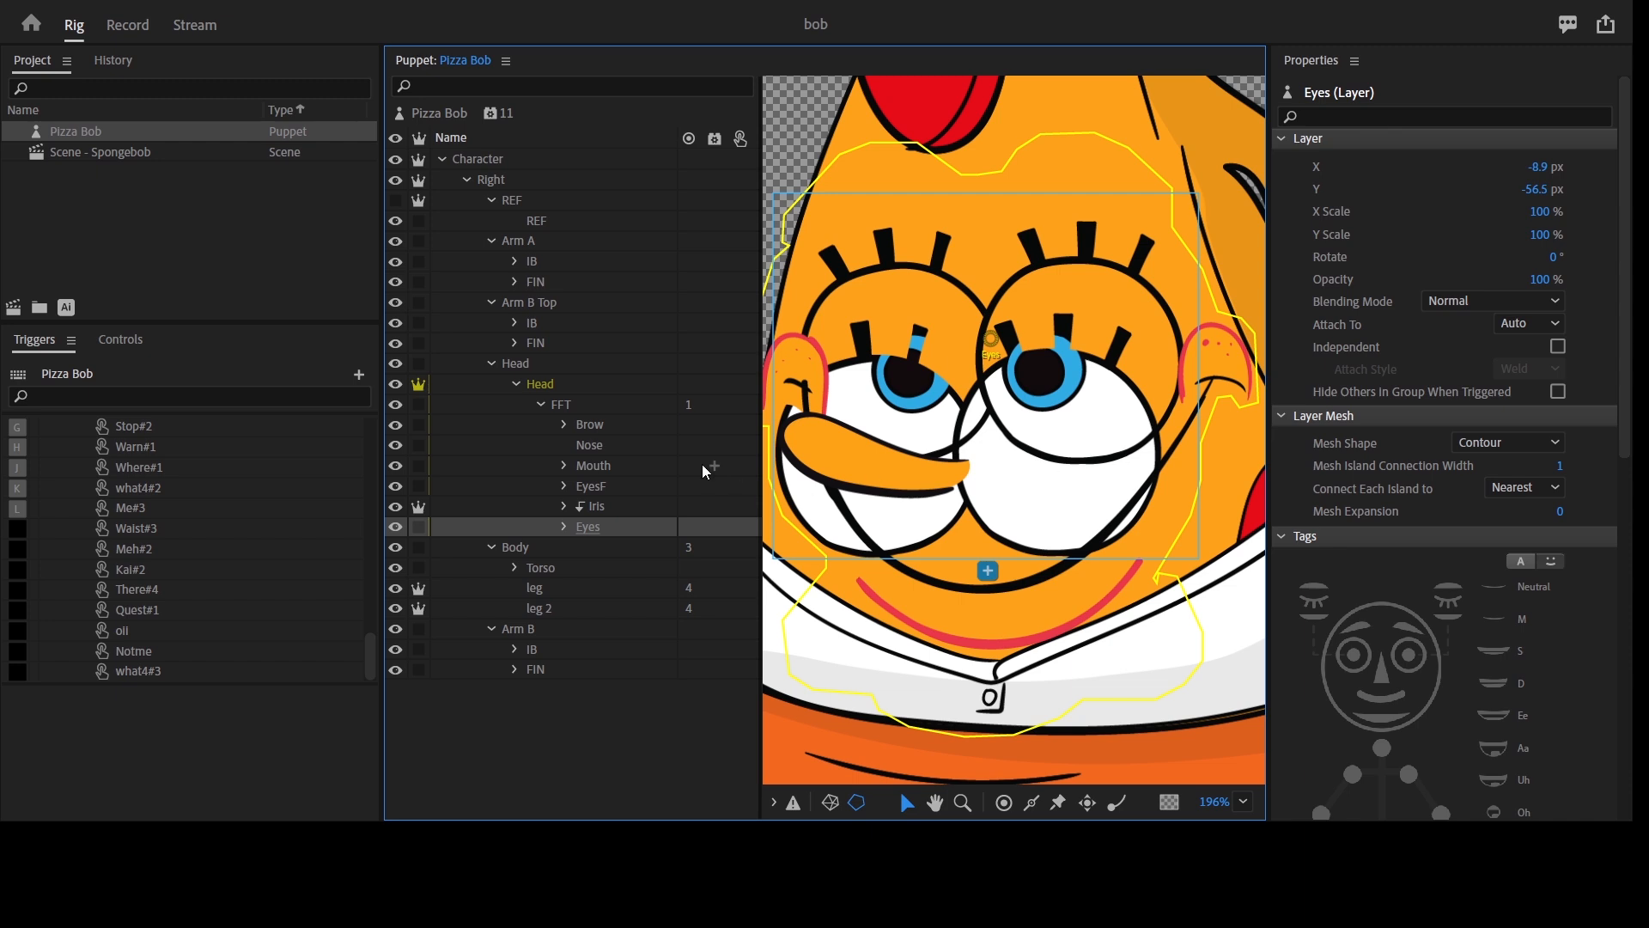
left_click_drag(1082, 423, 1109, 333)
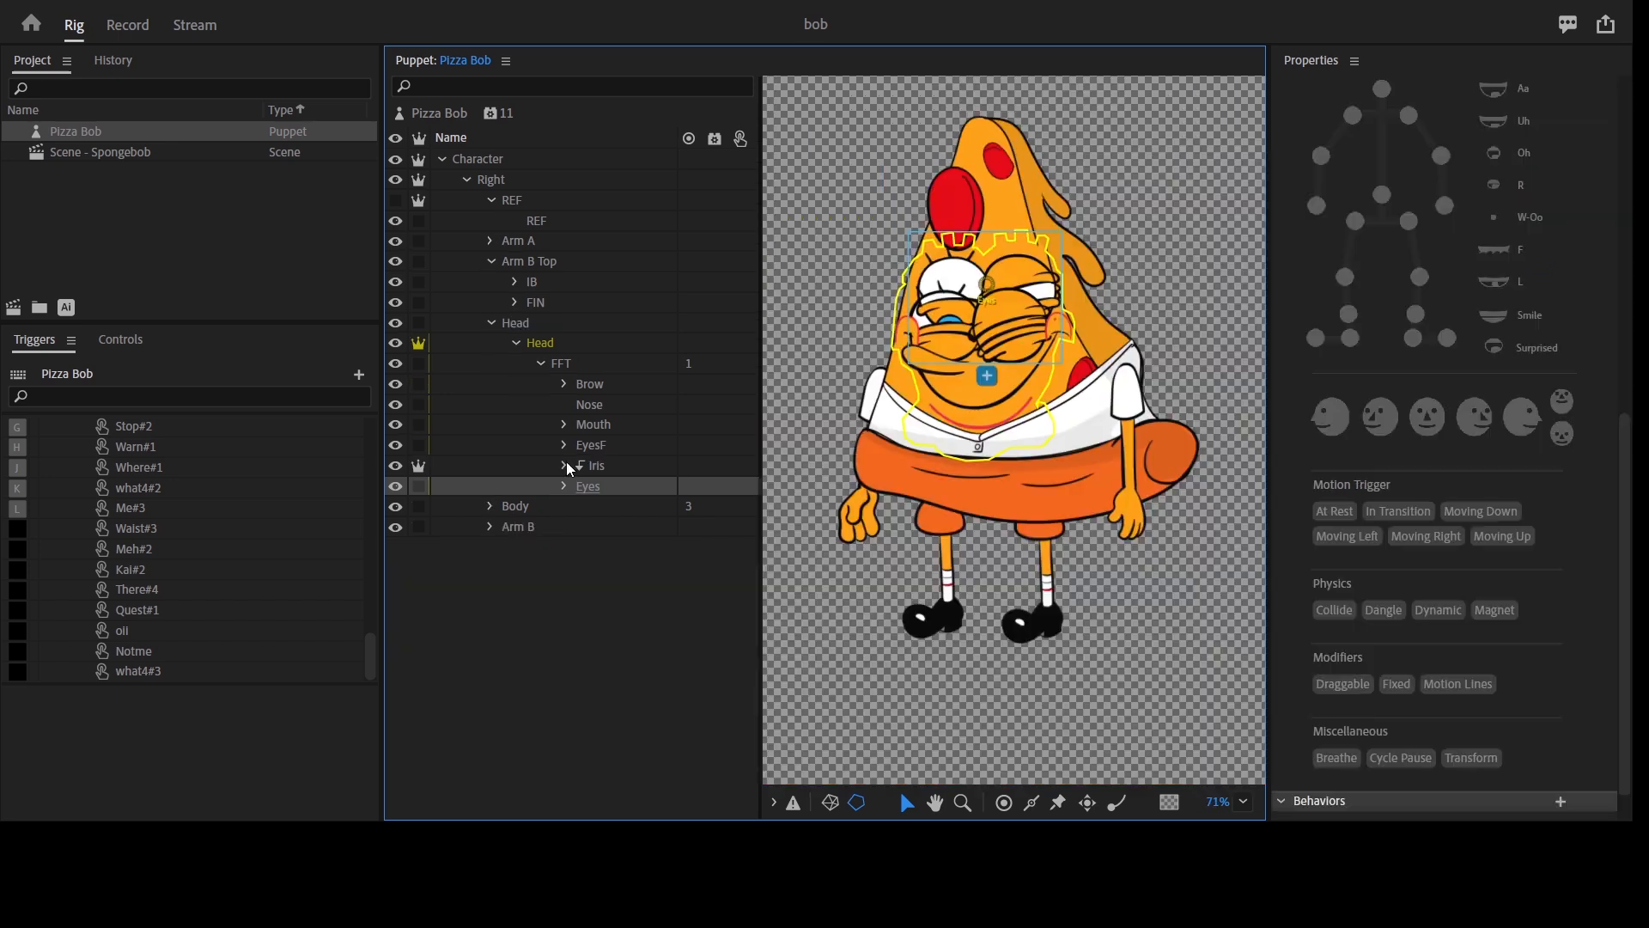
Step: Try showing the Plum$1 eye shape in the expanded Eyes group, and undo it
left_click(565, 487)
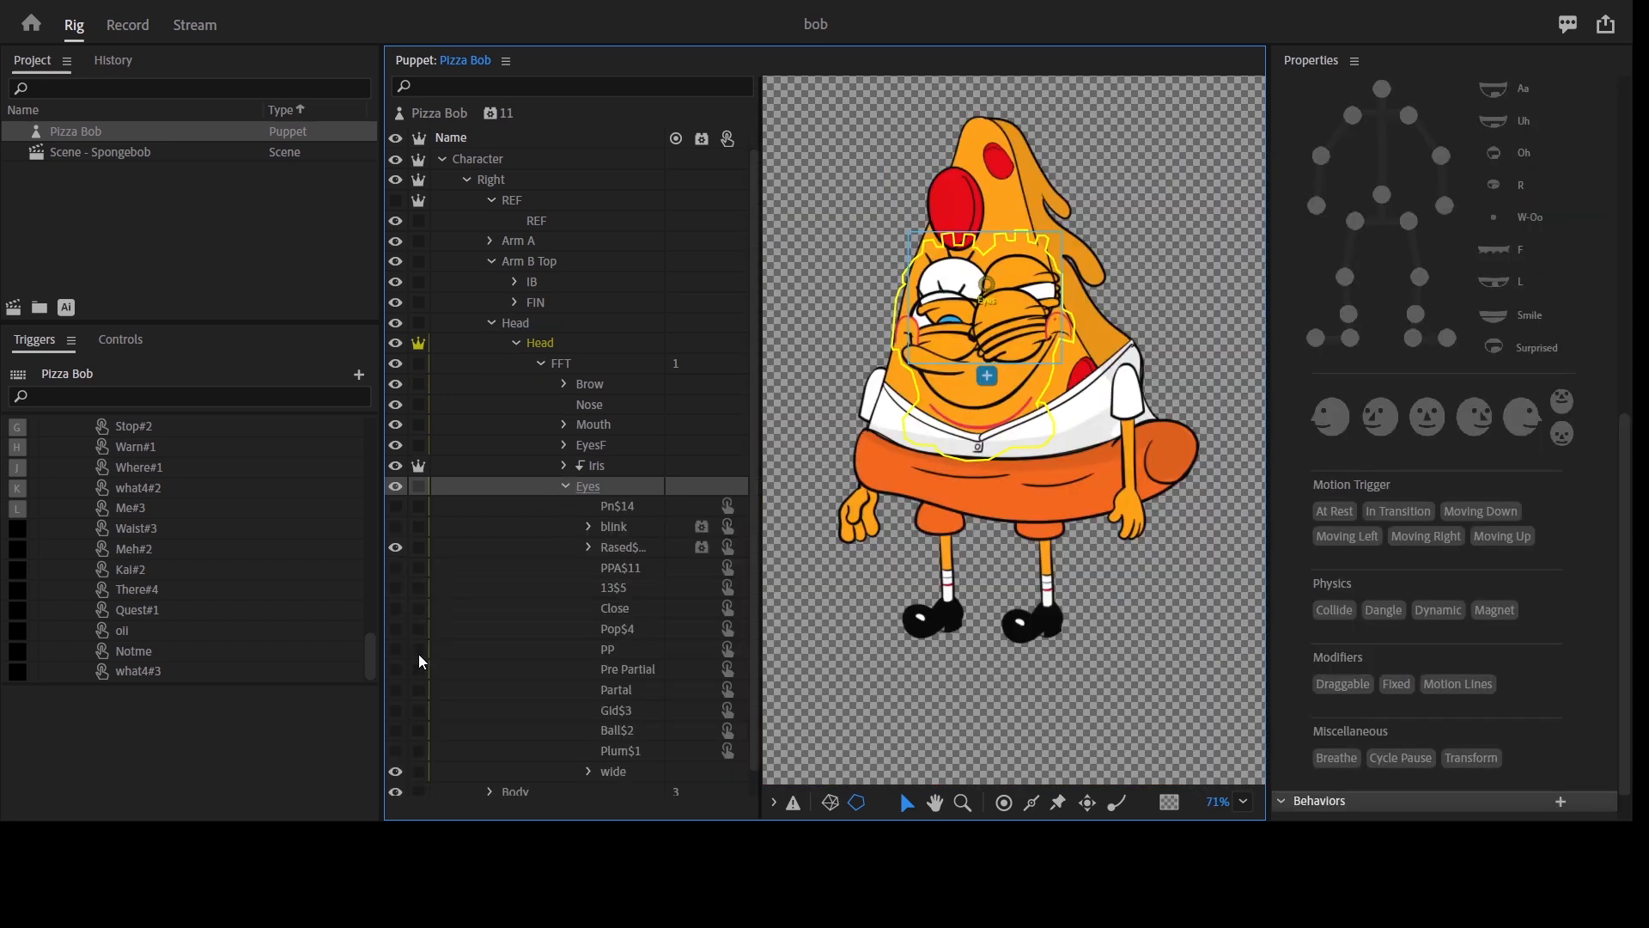
left_click(396, 752)
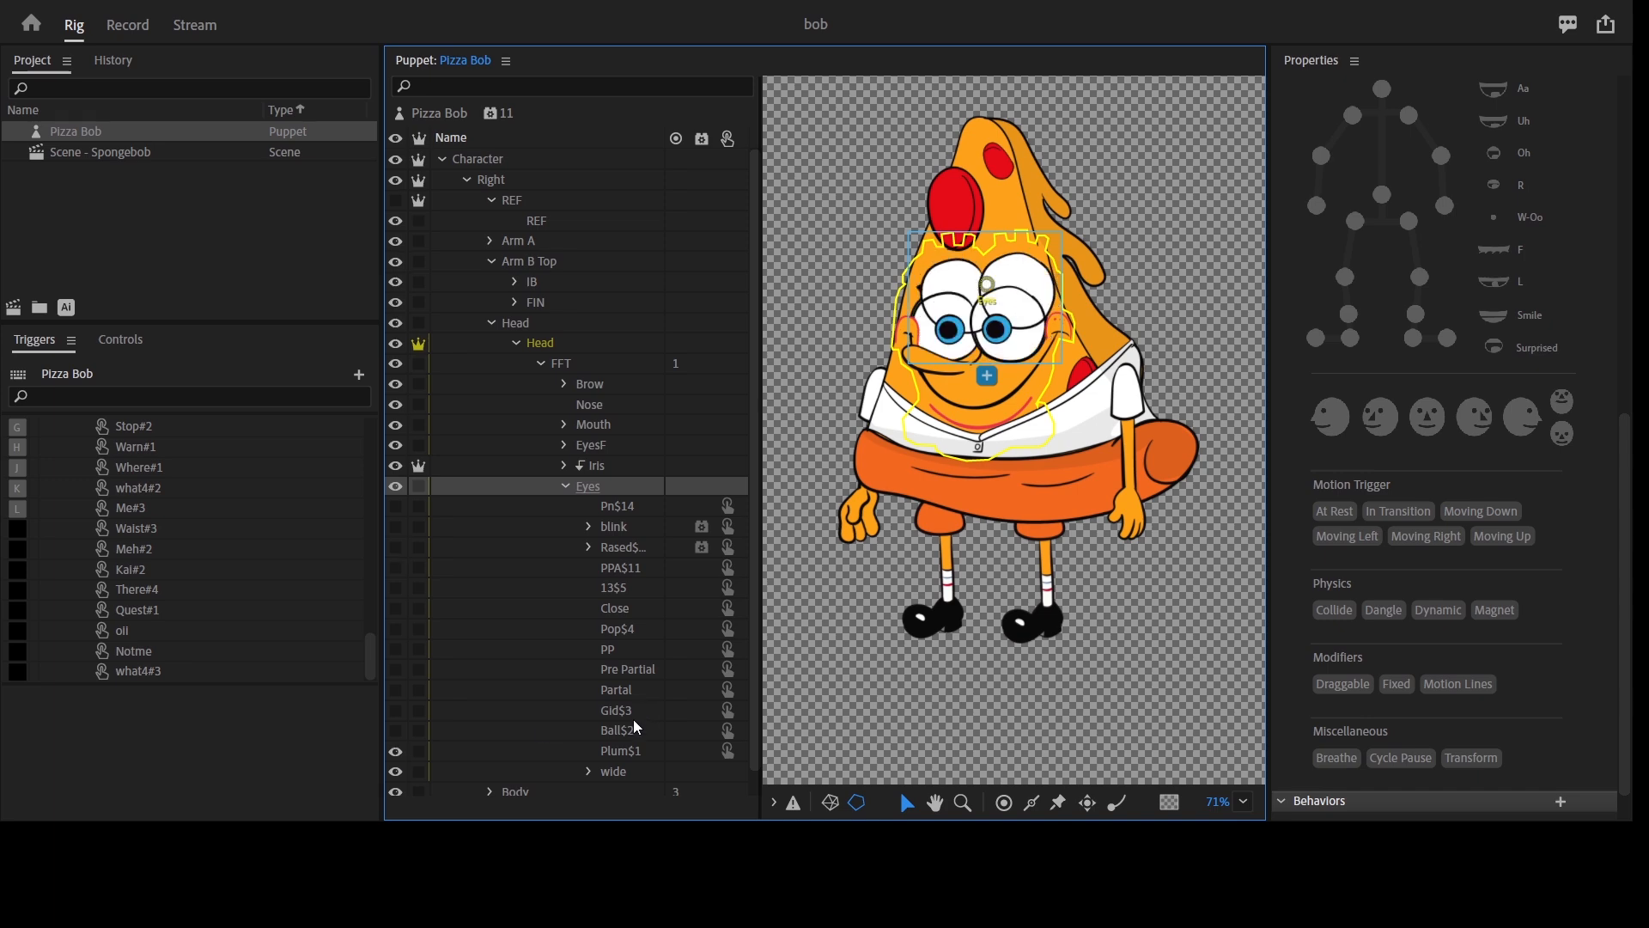
key("ctrl+z")
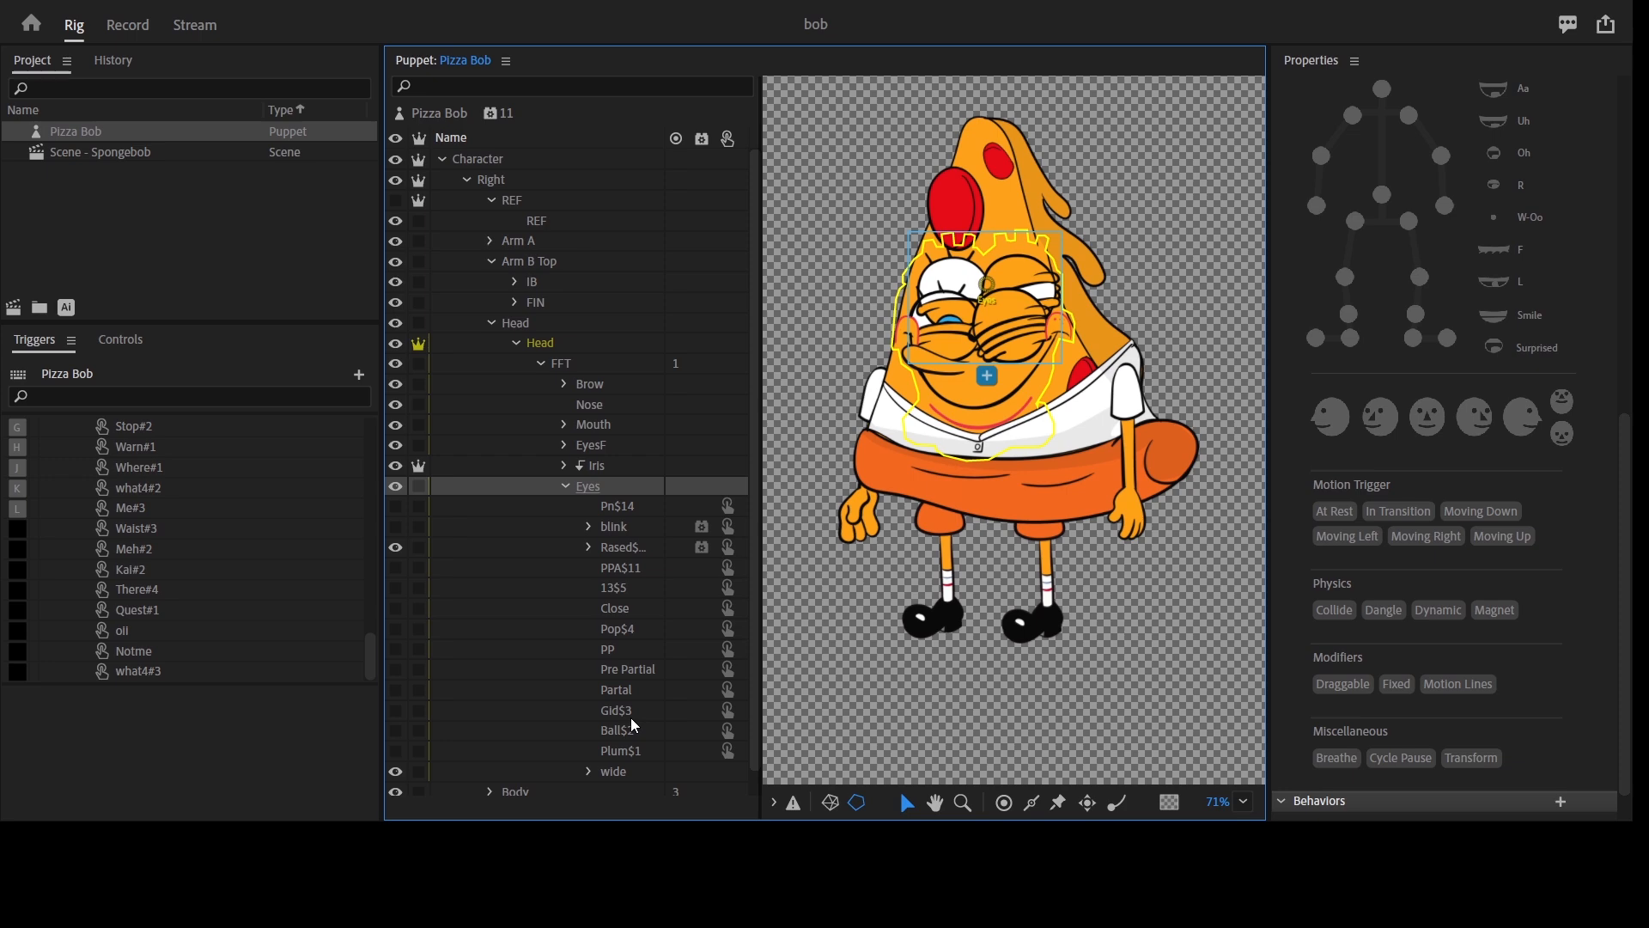
Step: Undo the recent changes to the Eyes group's blink and Rased$ layers, back to the state with Arm A's wrist handle selected
key("ctrl+z")
key("ctrl+z")
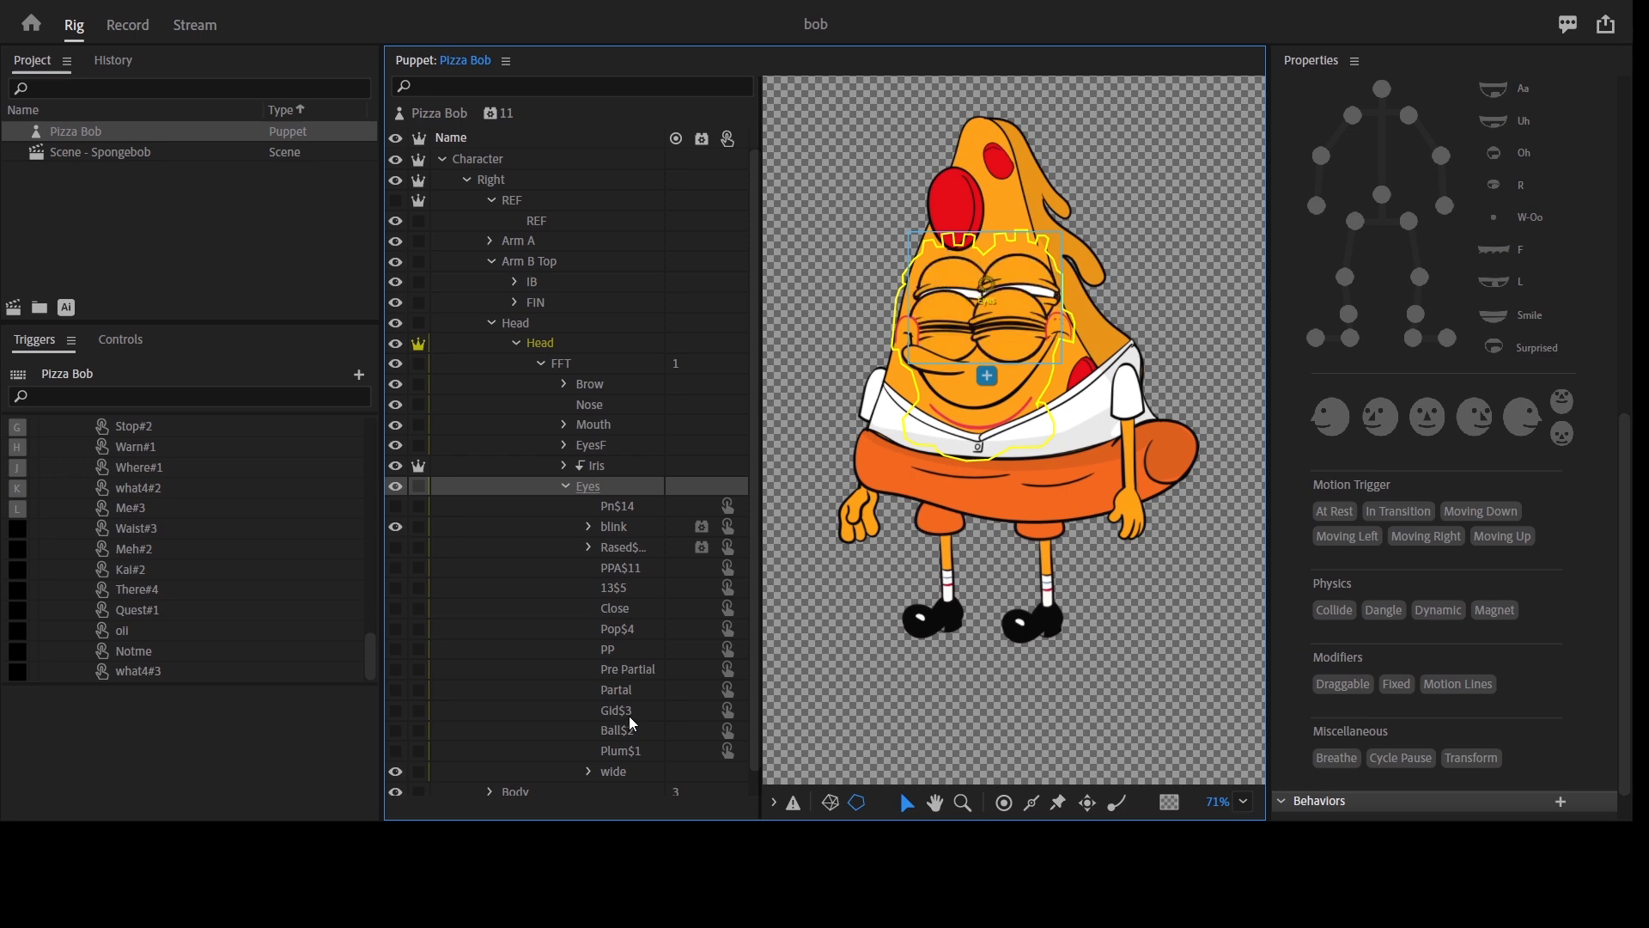
key("ctrl+z")
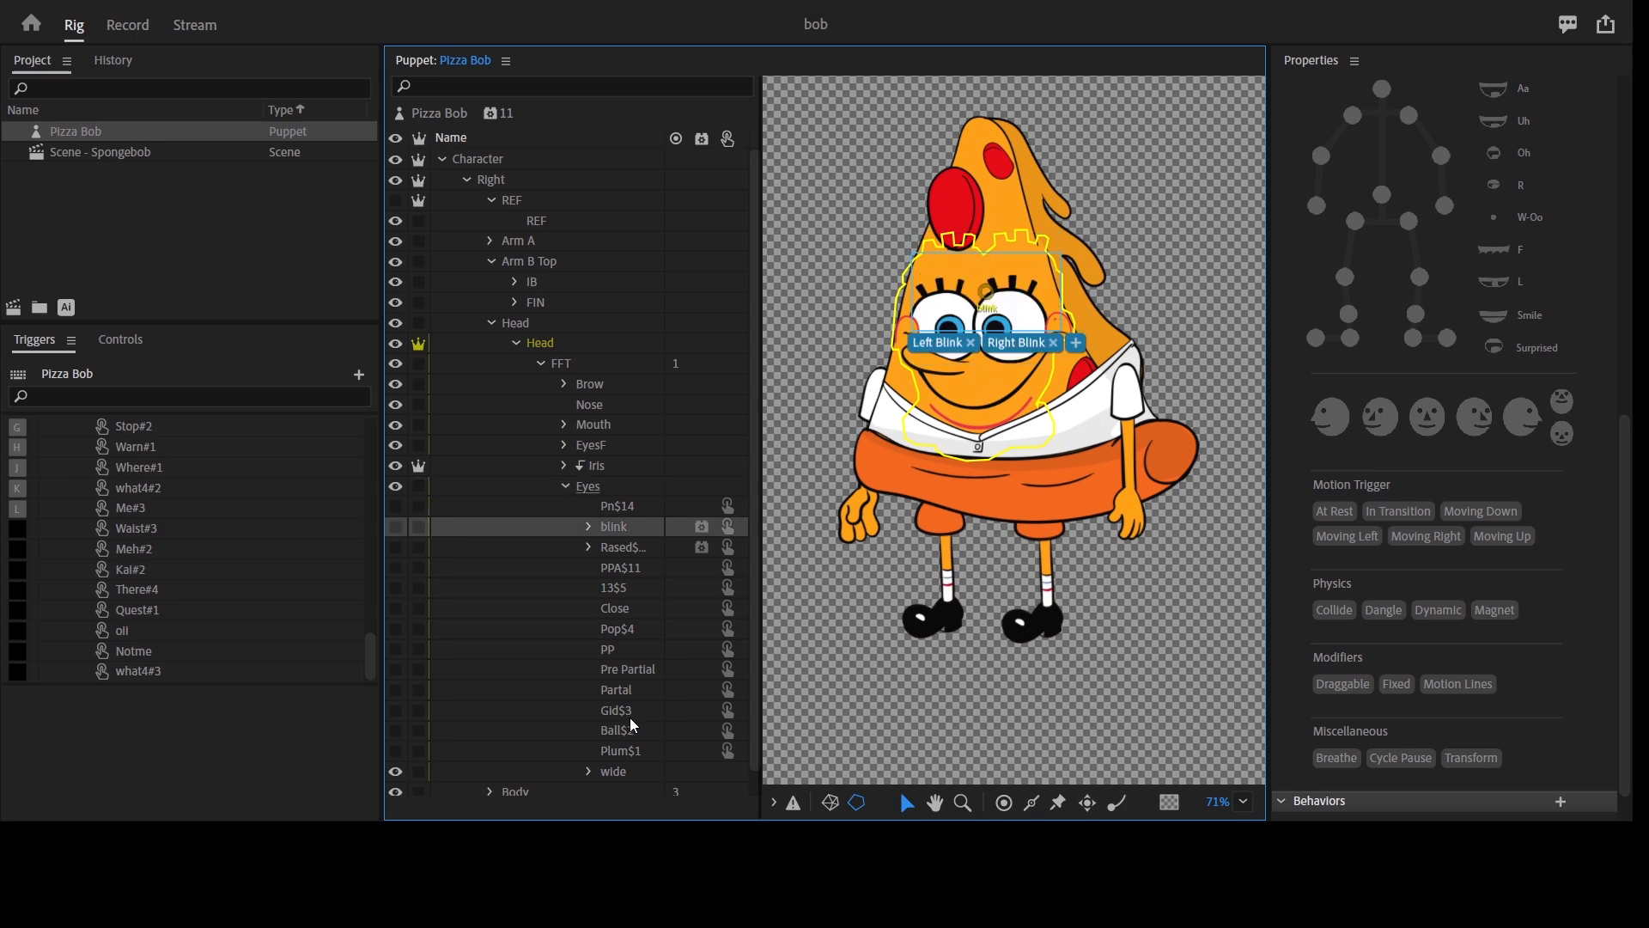
key("ctrl+z")
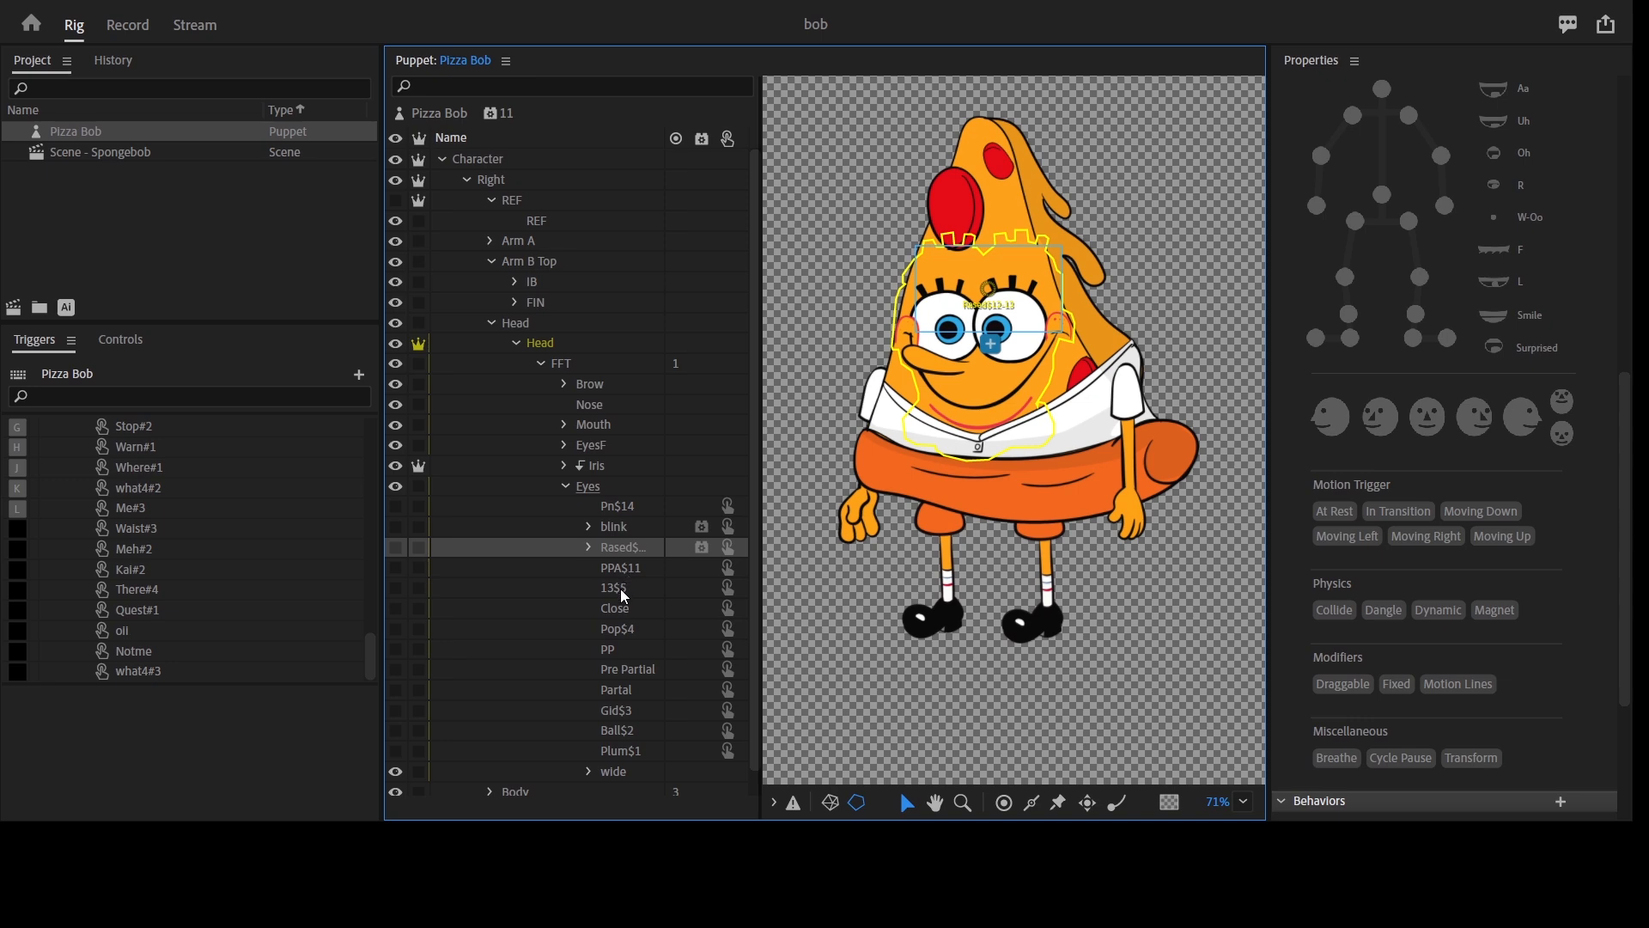
scroll(626, 610, "down", 1)
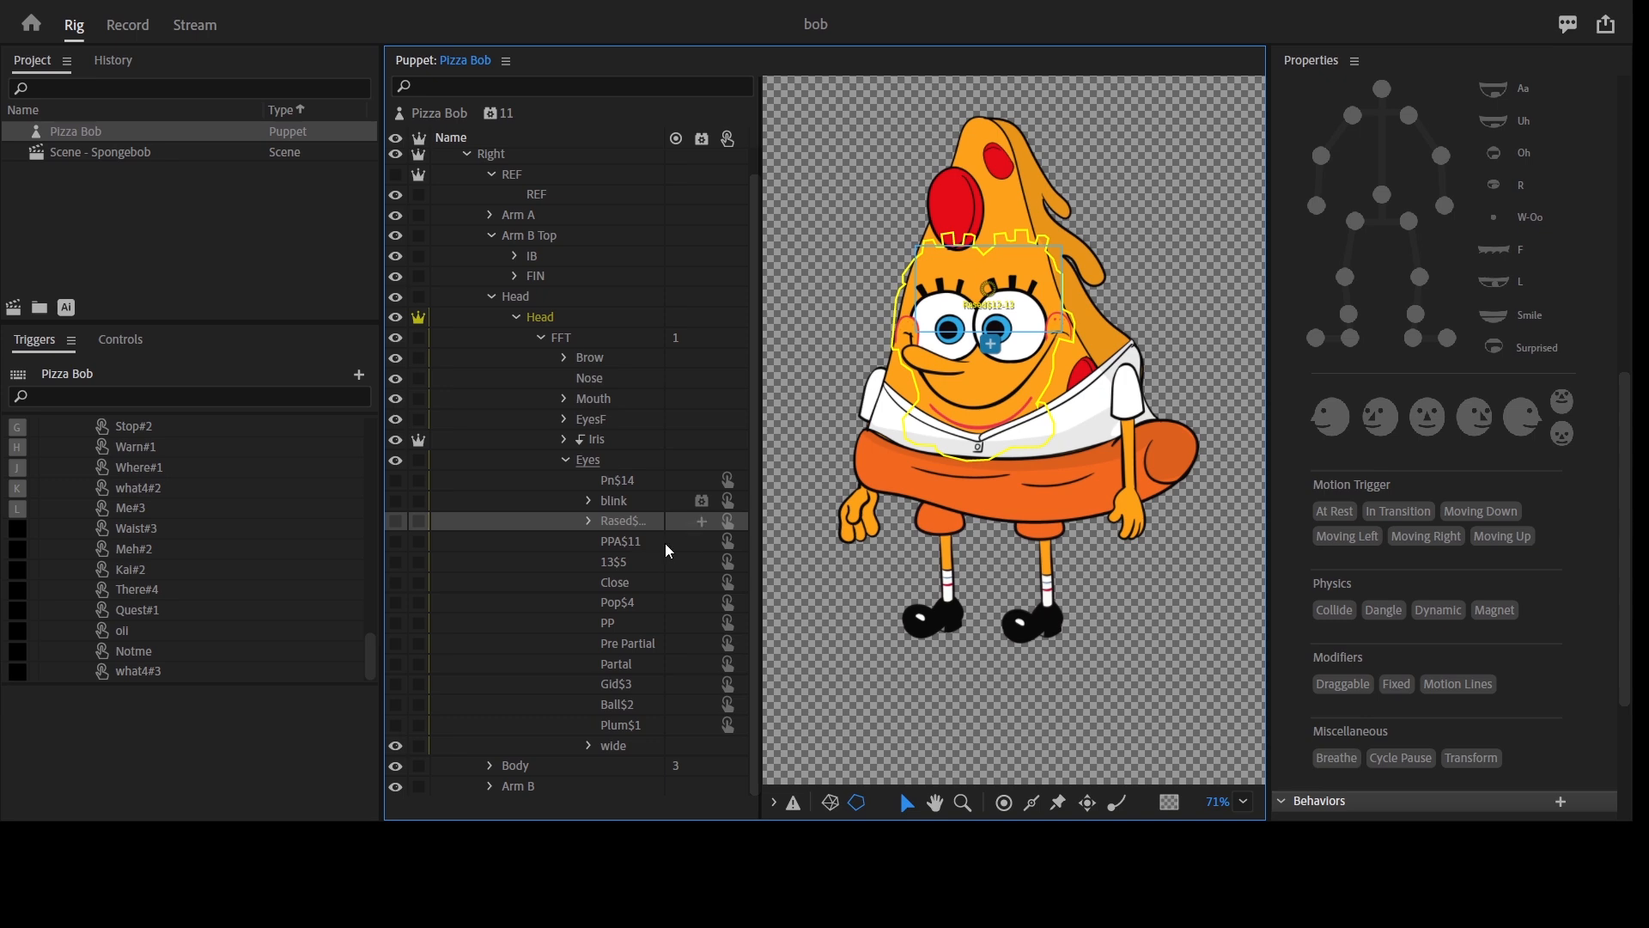
key("ctrl+z")
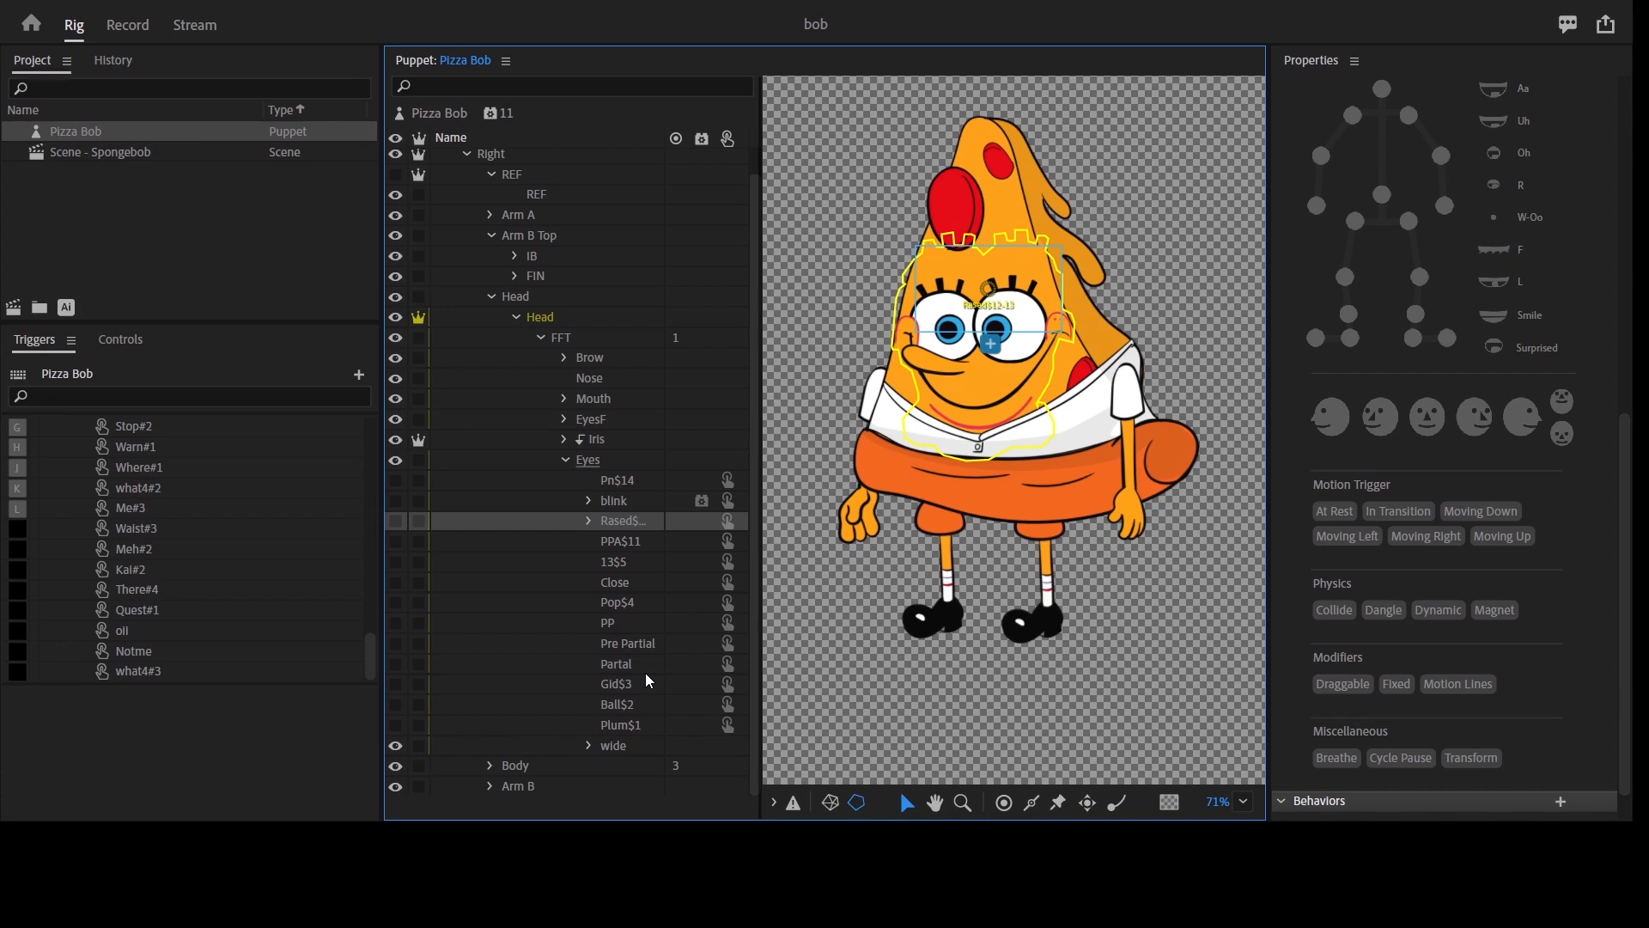
key("ctrl+z")
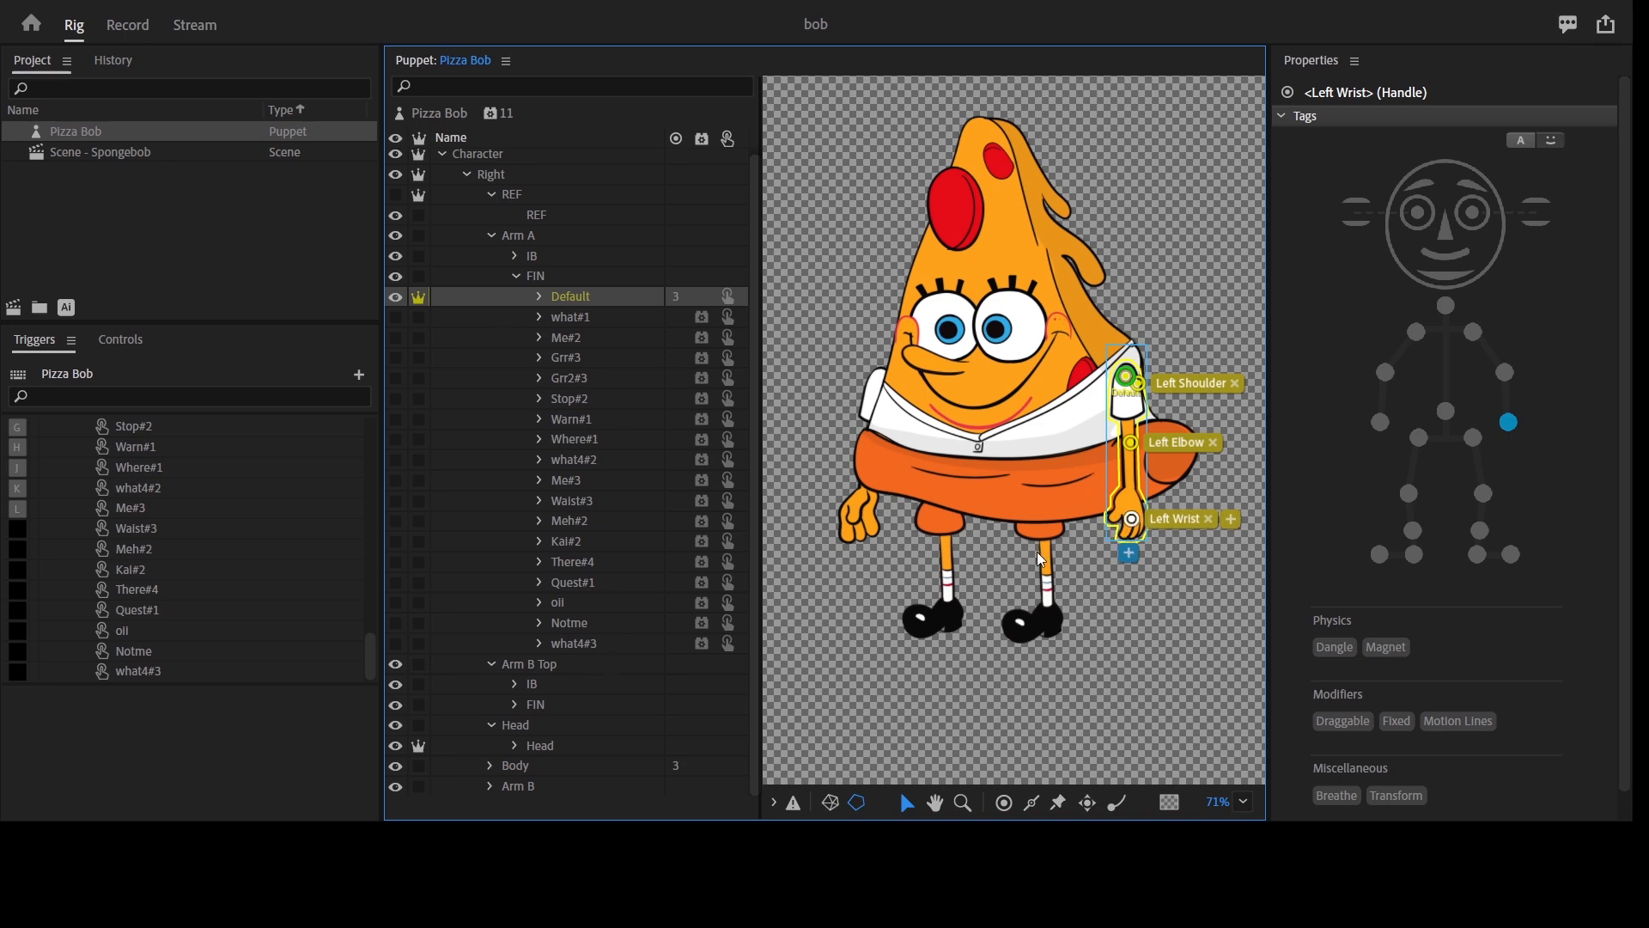
Step: Collapse Arm A's FIN group, expand the head down to the Eyes group and make its Plum$1 layer visible
left_click(514, 276)
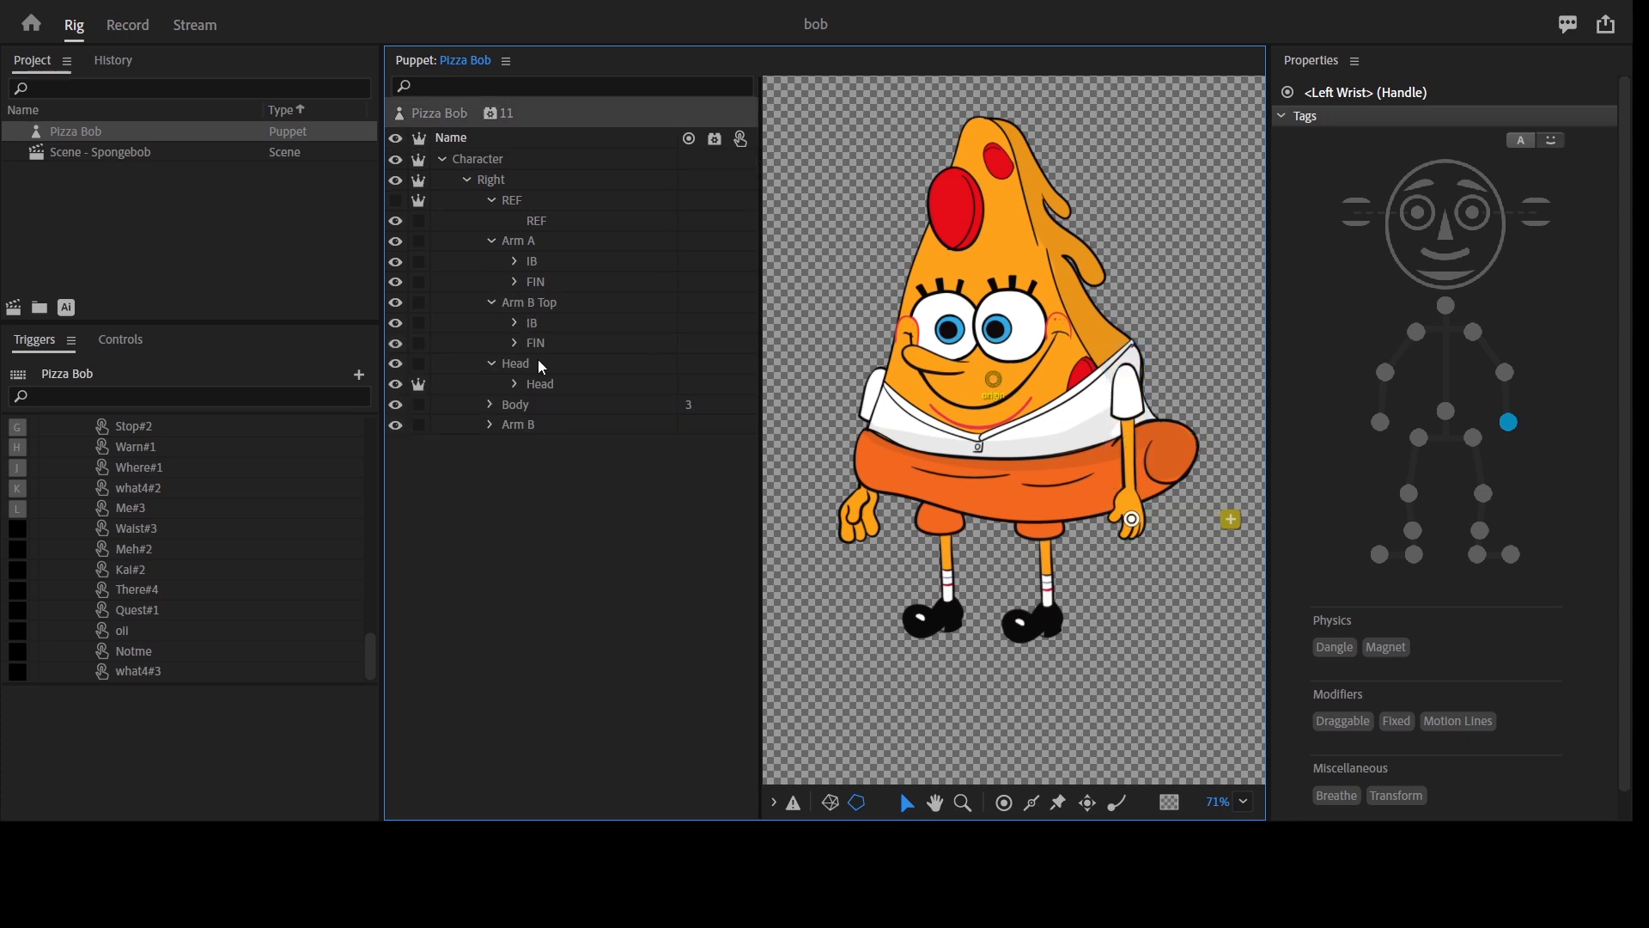
left_click(516, 384)
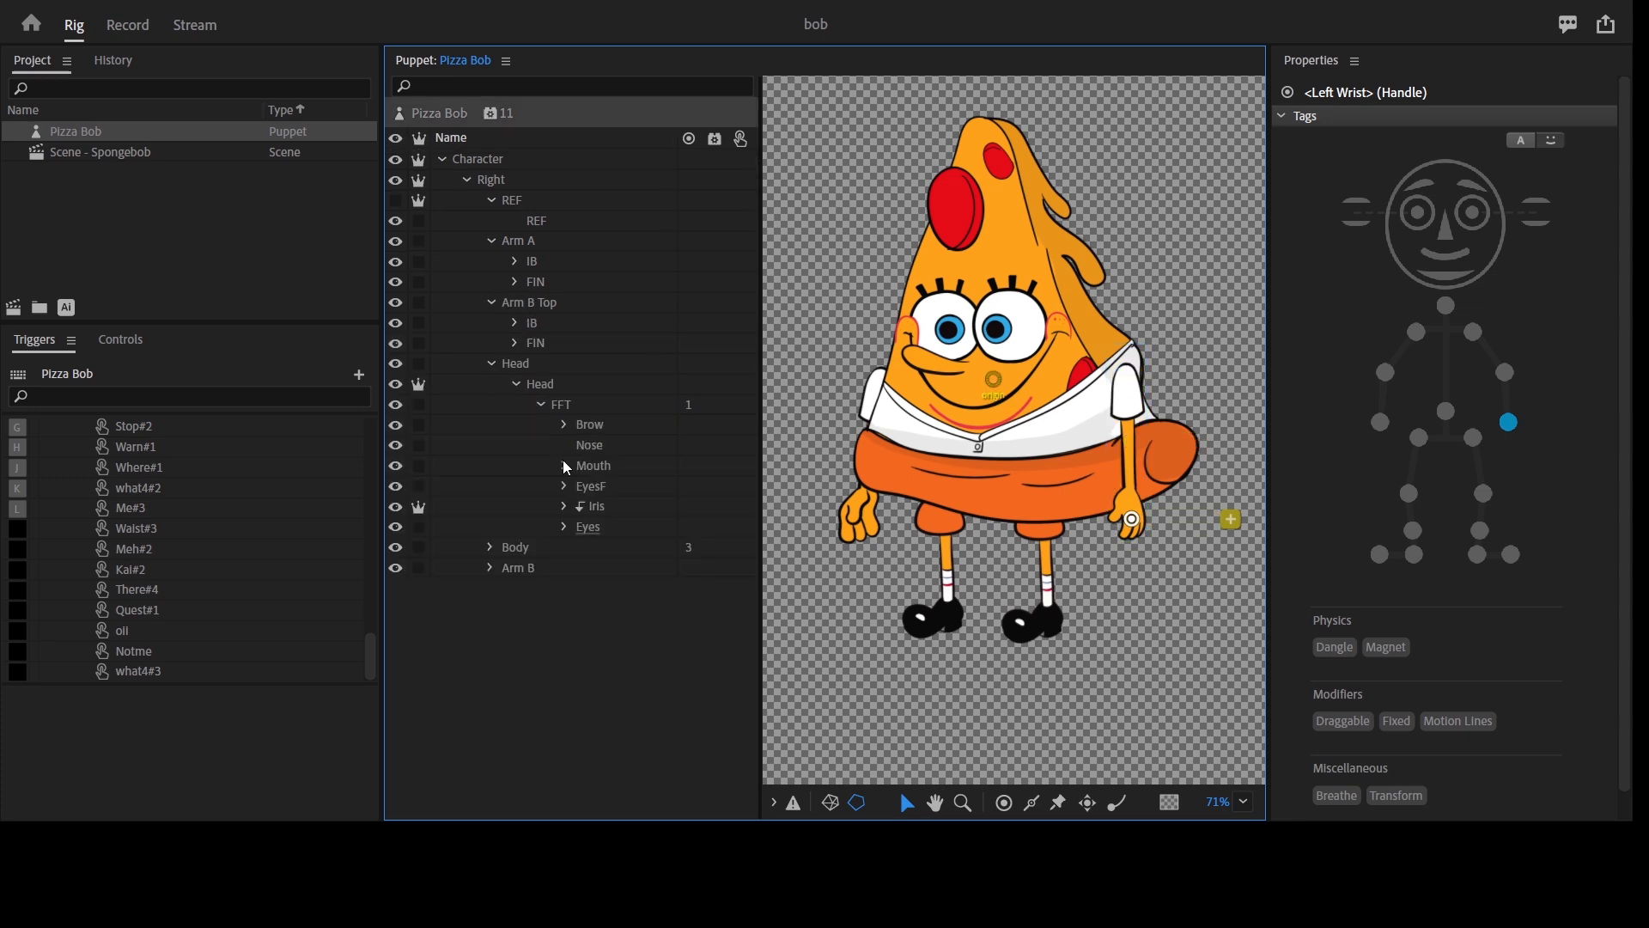
left_click(591, 531)
left_click(564, 527)
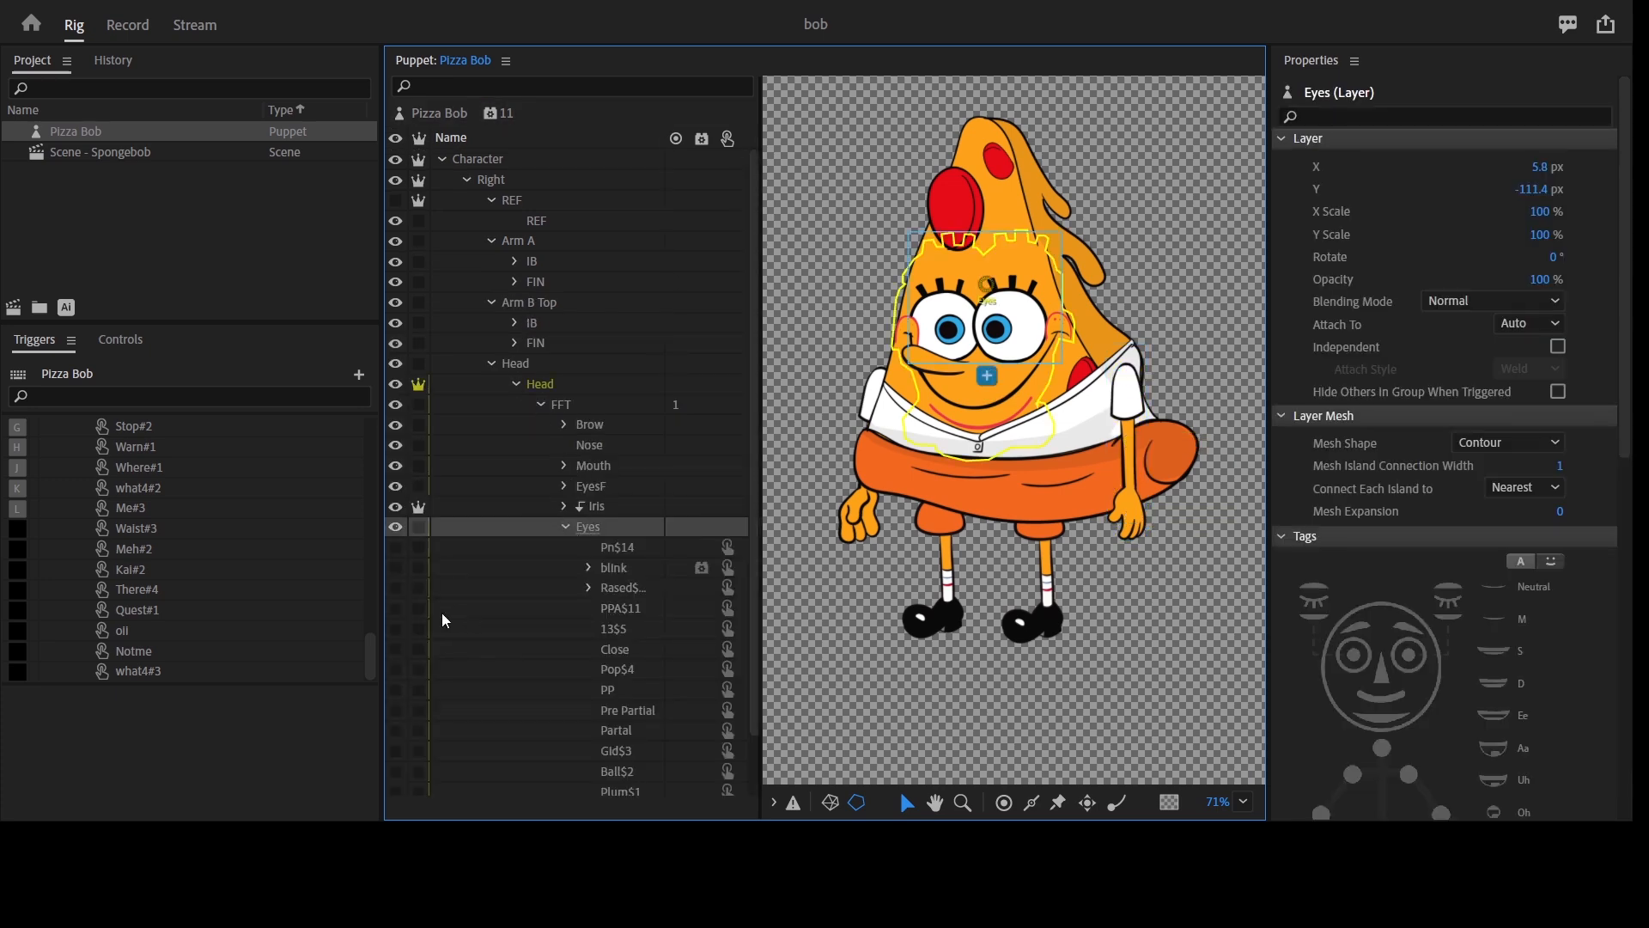
scroll(426, 625, "down", 1)
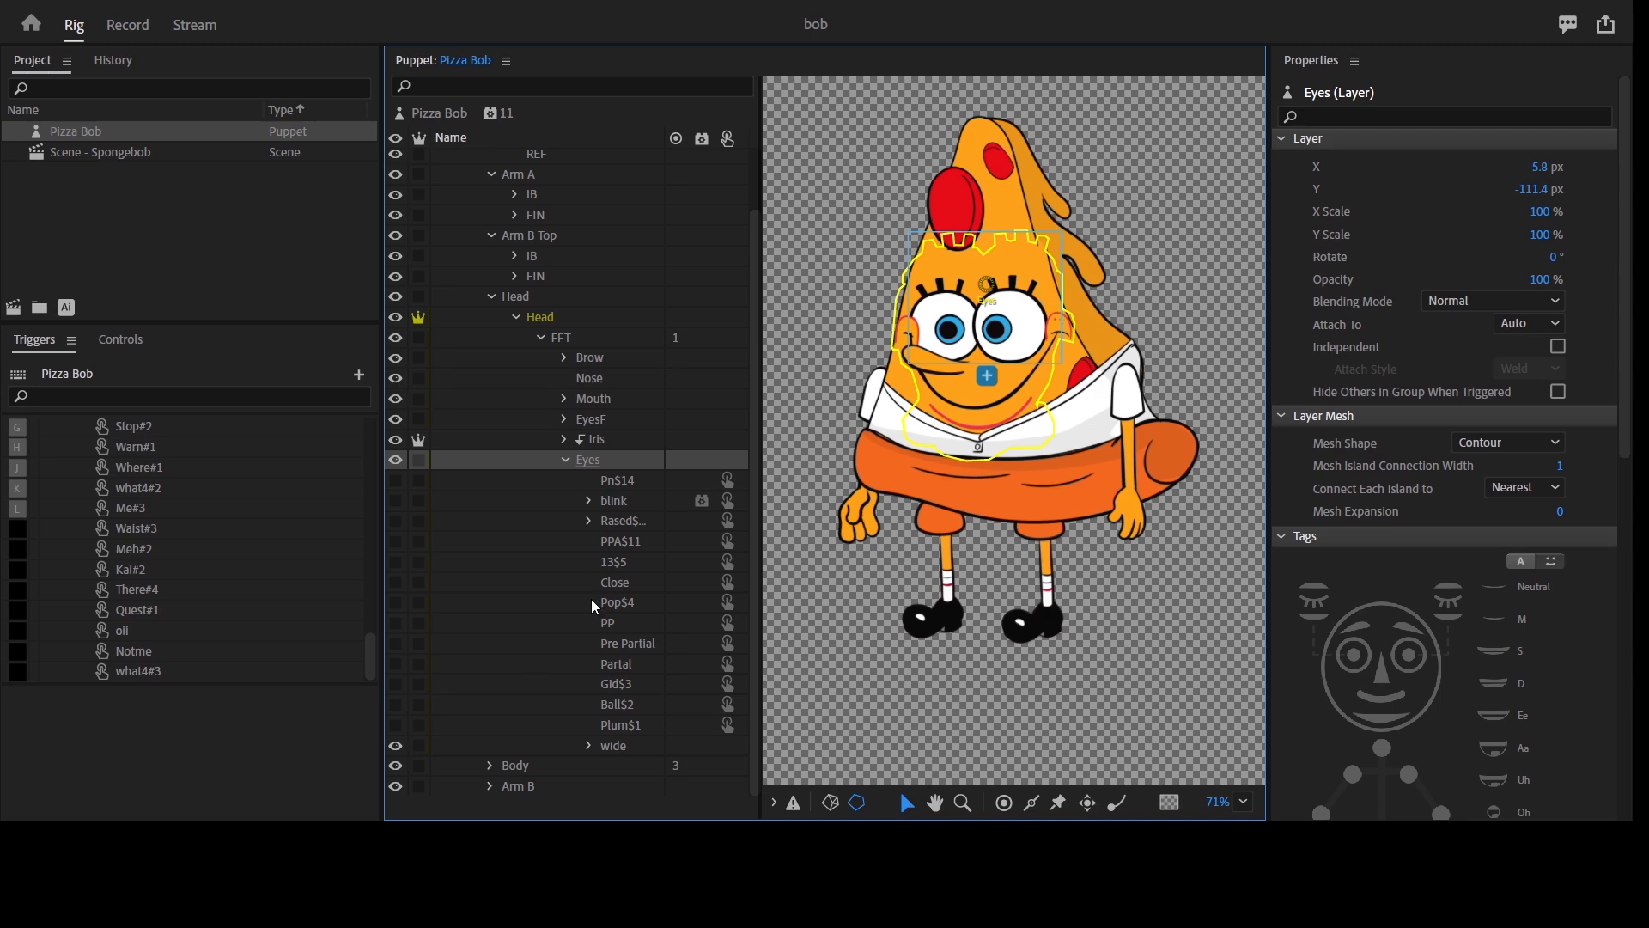
left_click(396, 726)
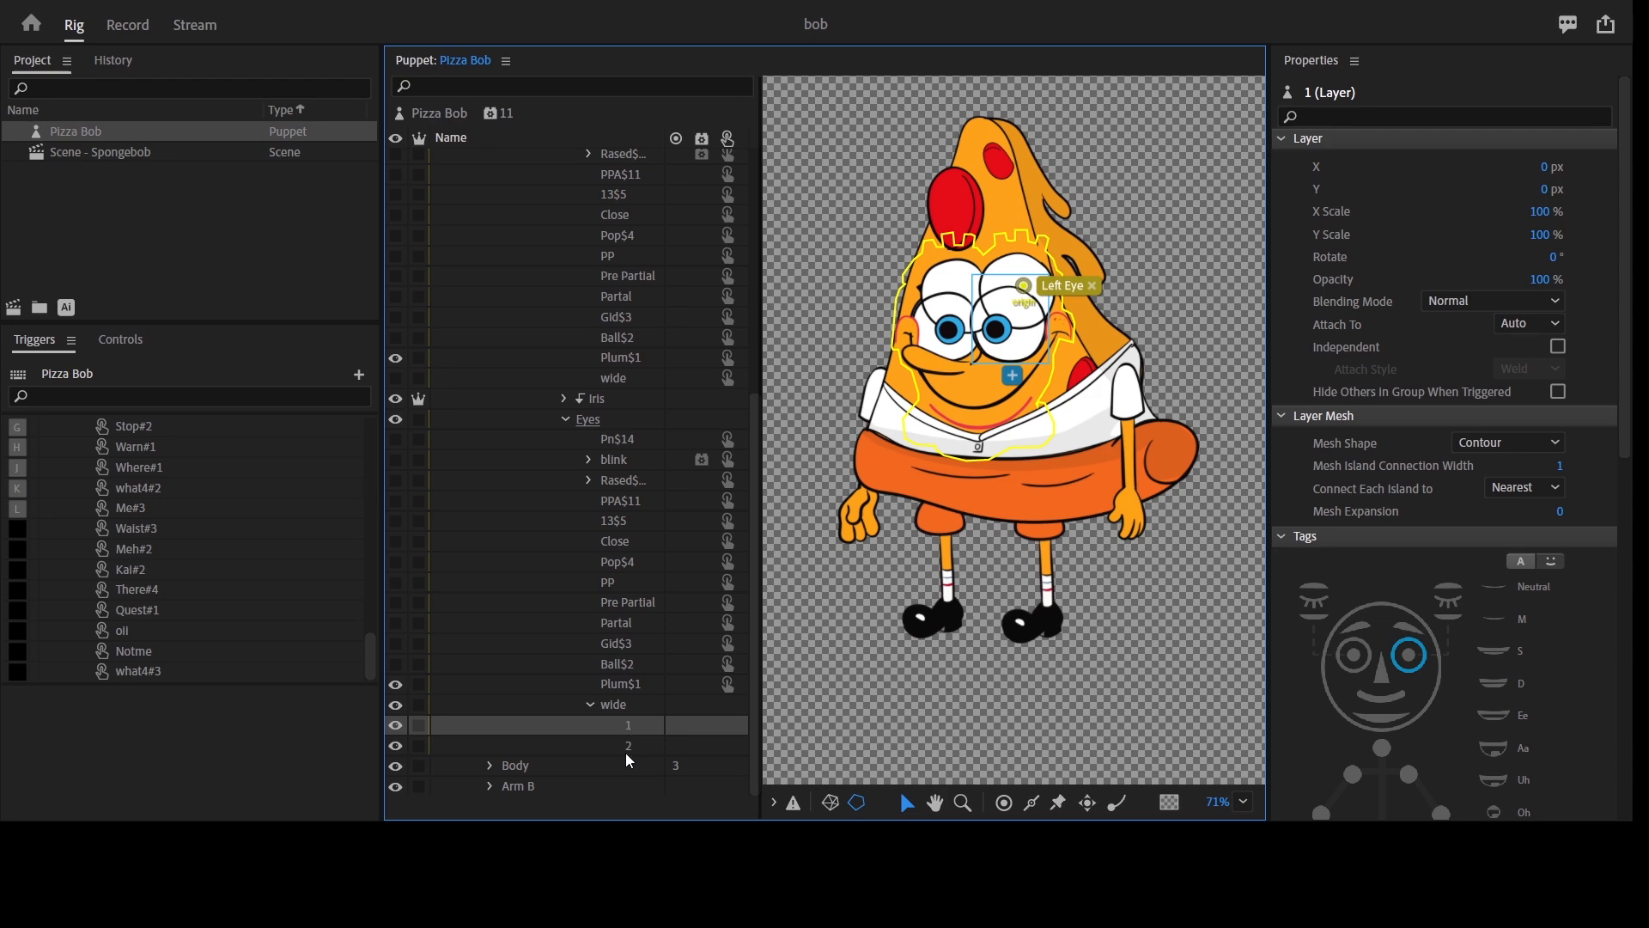
Step: Inspect layer 2 inside the wide eye group, collapse the group and look through the puppet's triggers up to the Brow set
left_click(637, 751)
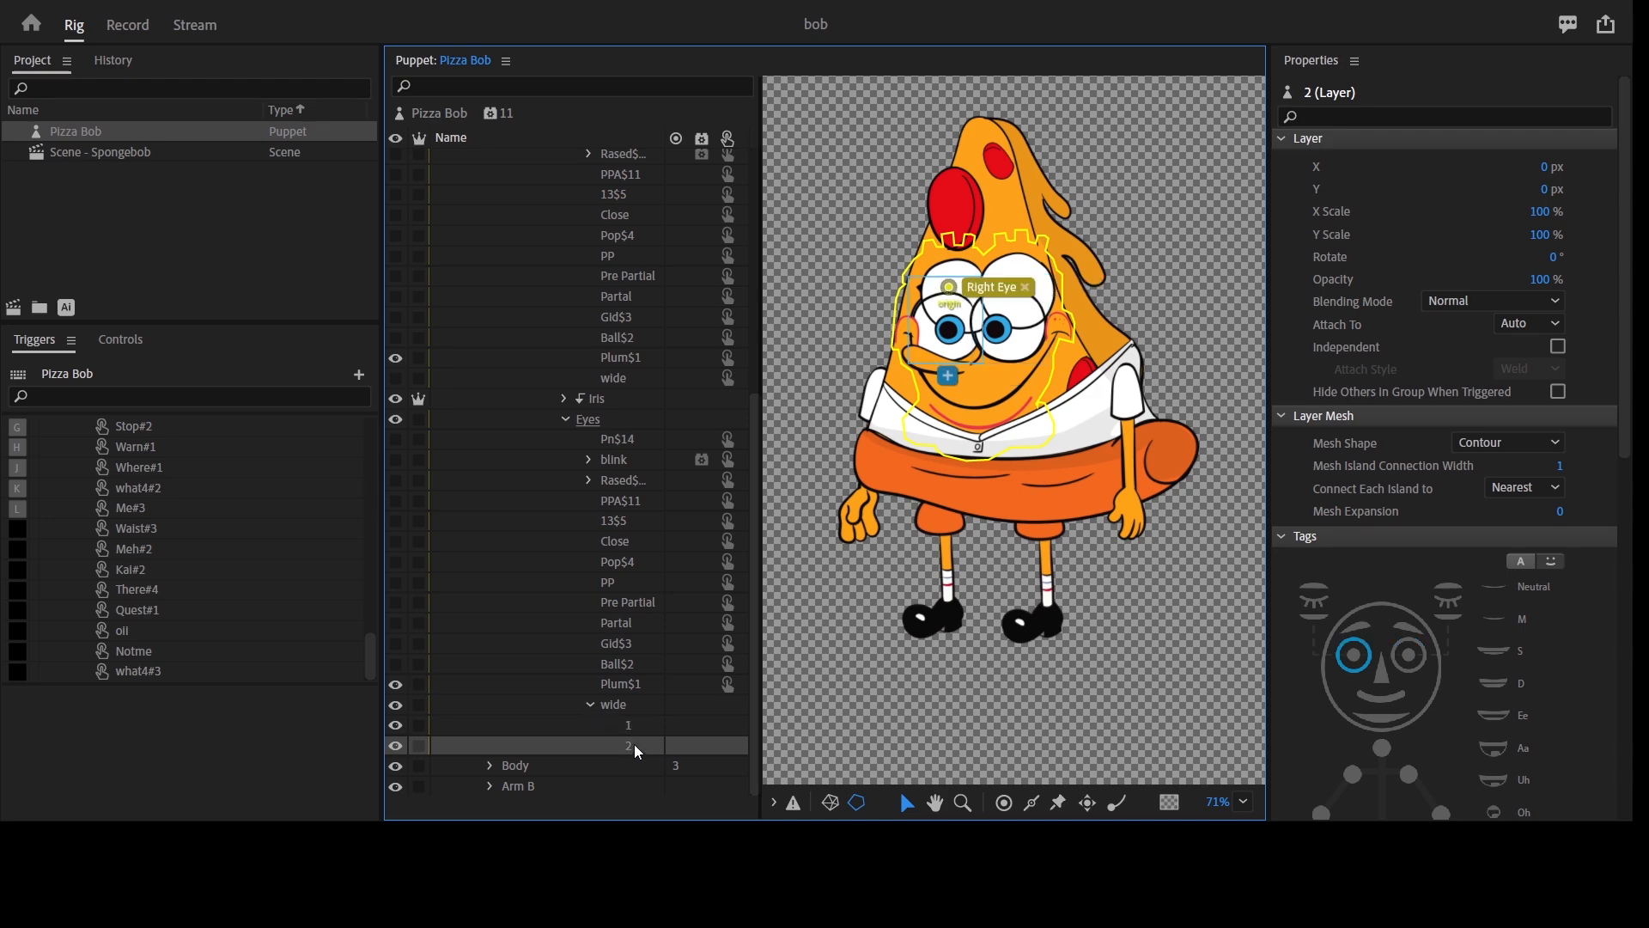
left_click(599, 708)
left_click(592, 705)
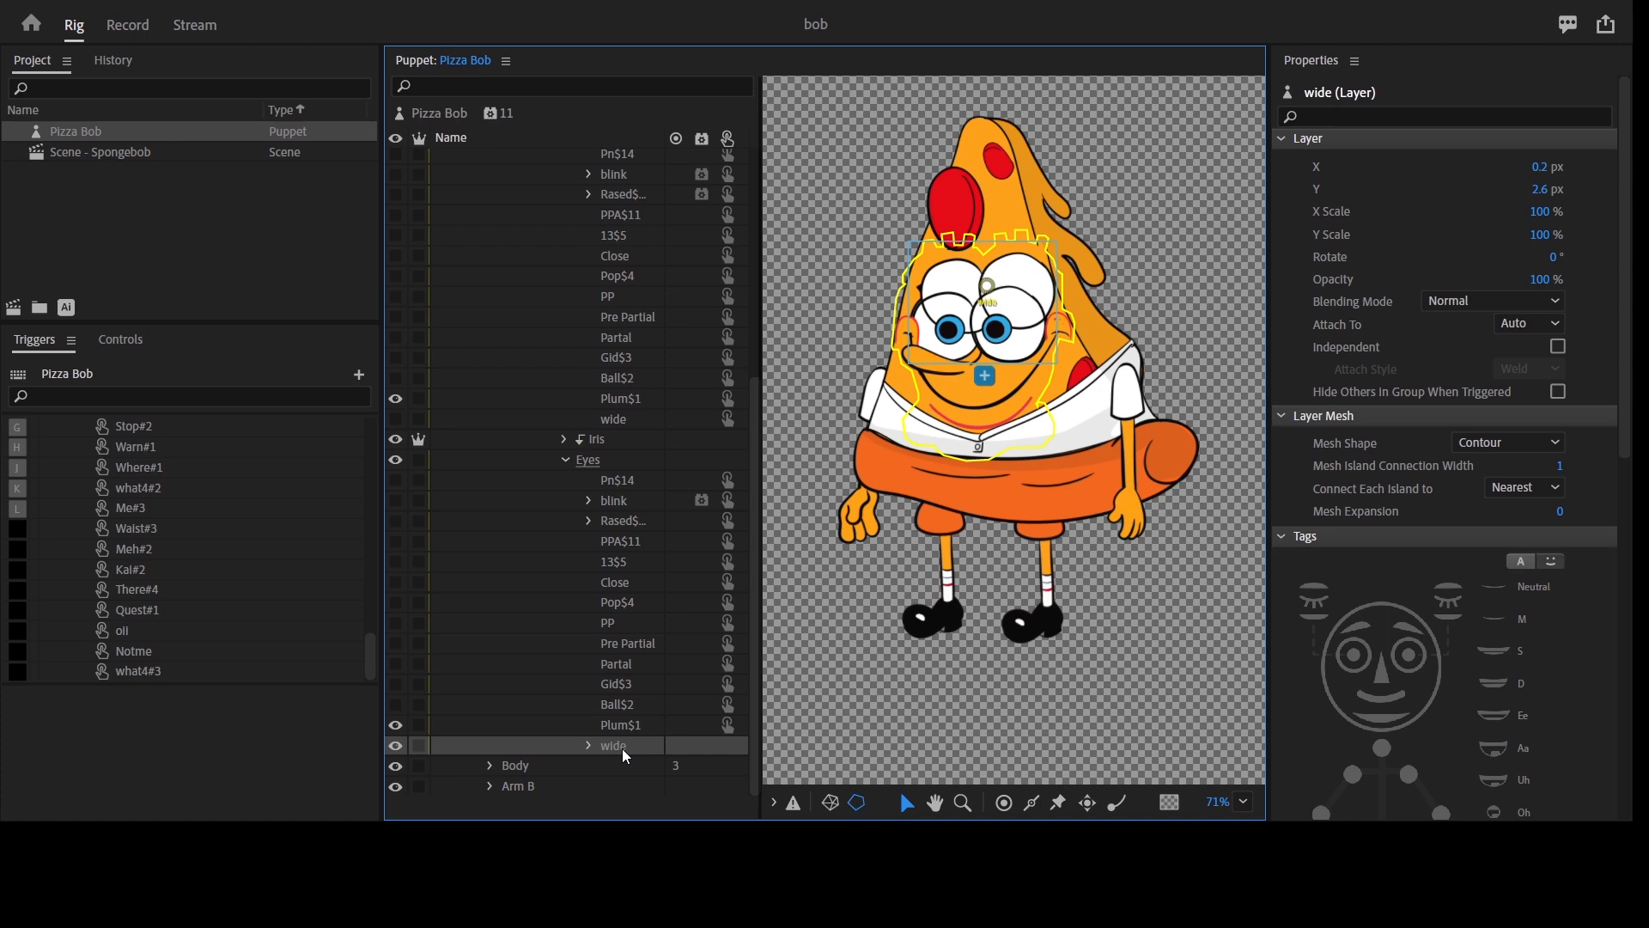
scroll(246, 563, "up", 10)
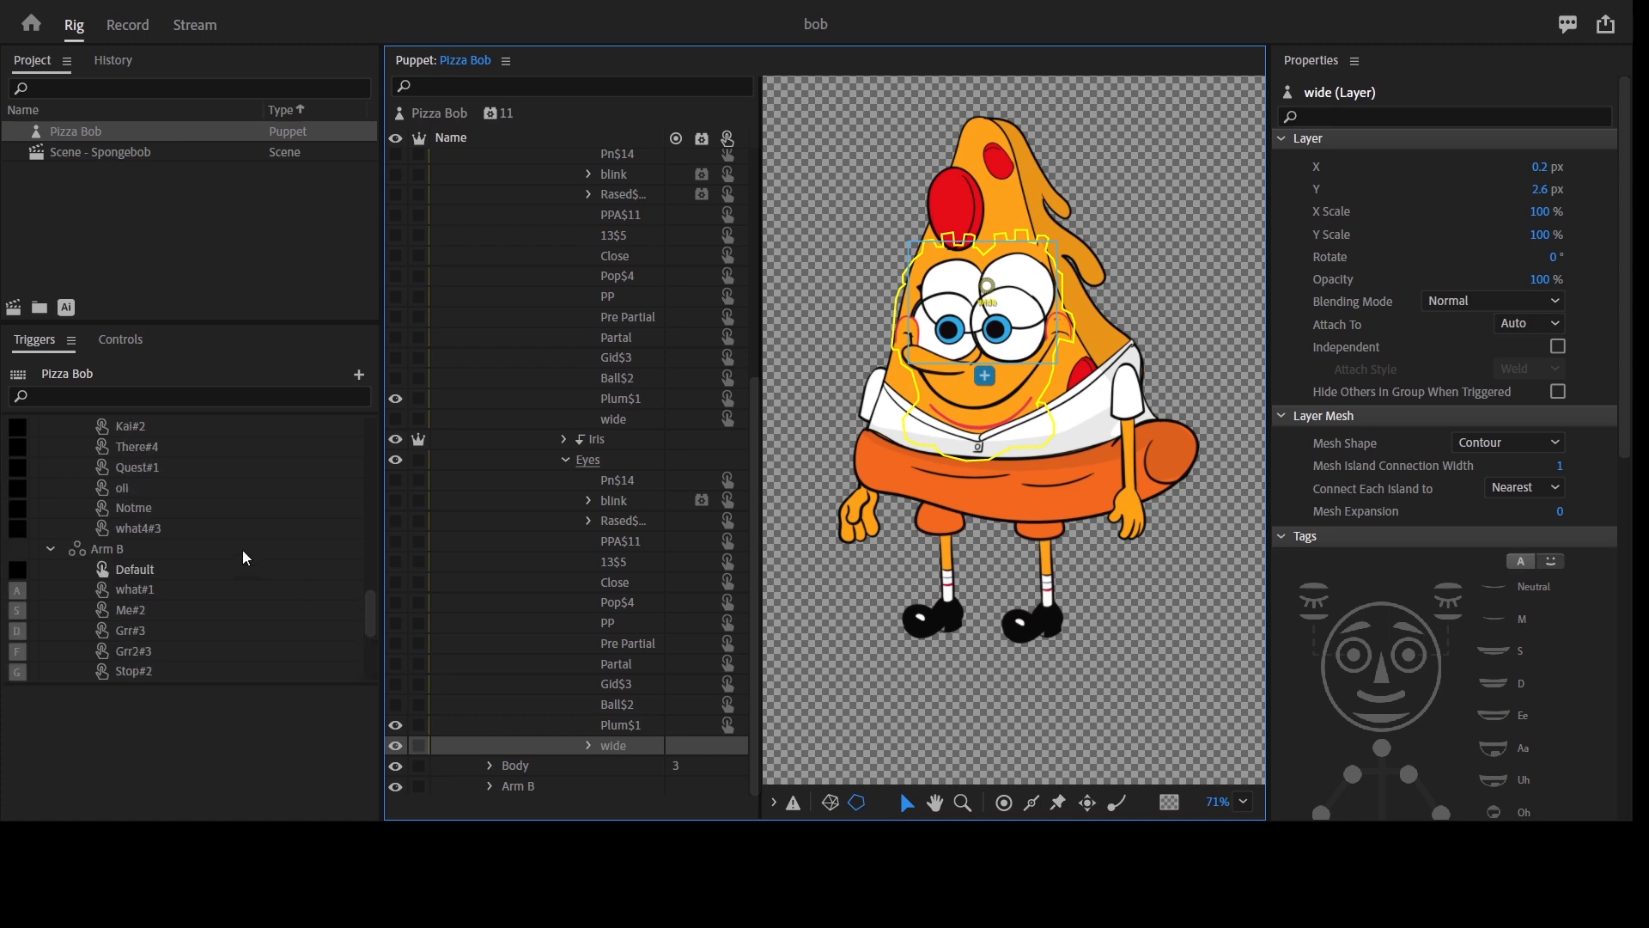
scroll(247, 554, "down", 1)
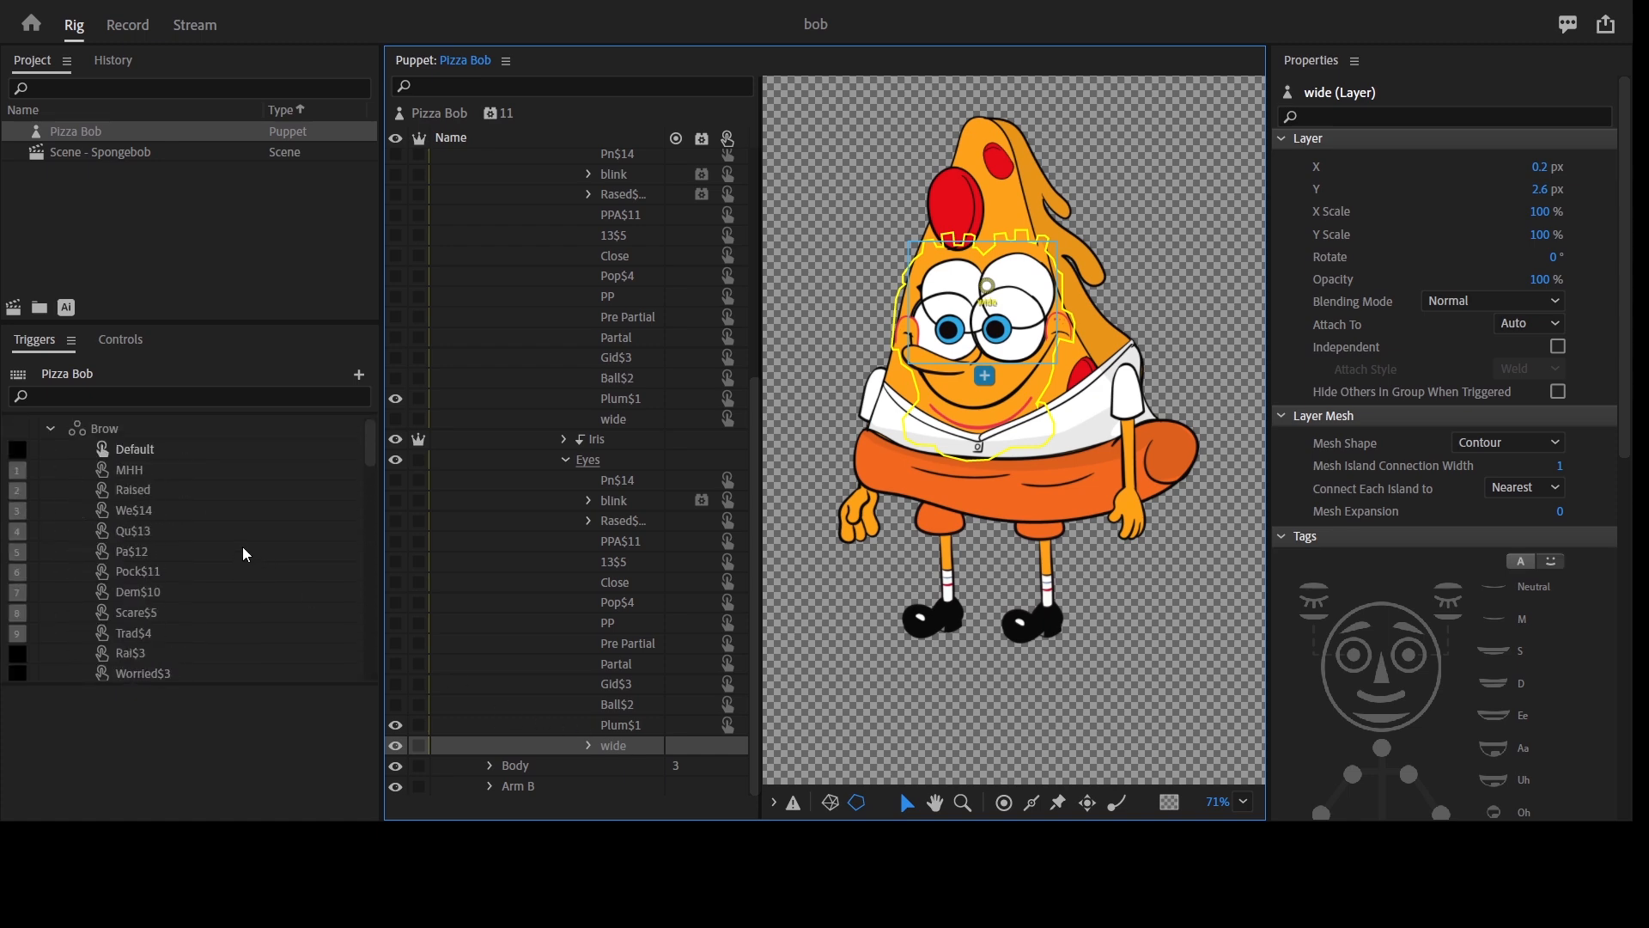
Step: Add the wide layer of the Eyes group to the wide trigger, alongside its EyesF counterpart
scroll(214, 545, "down", 9)
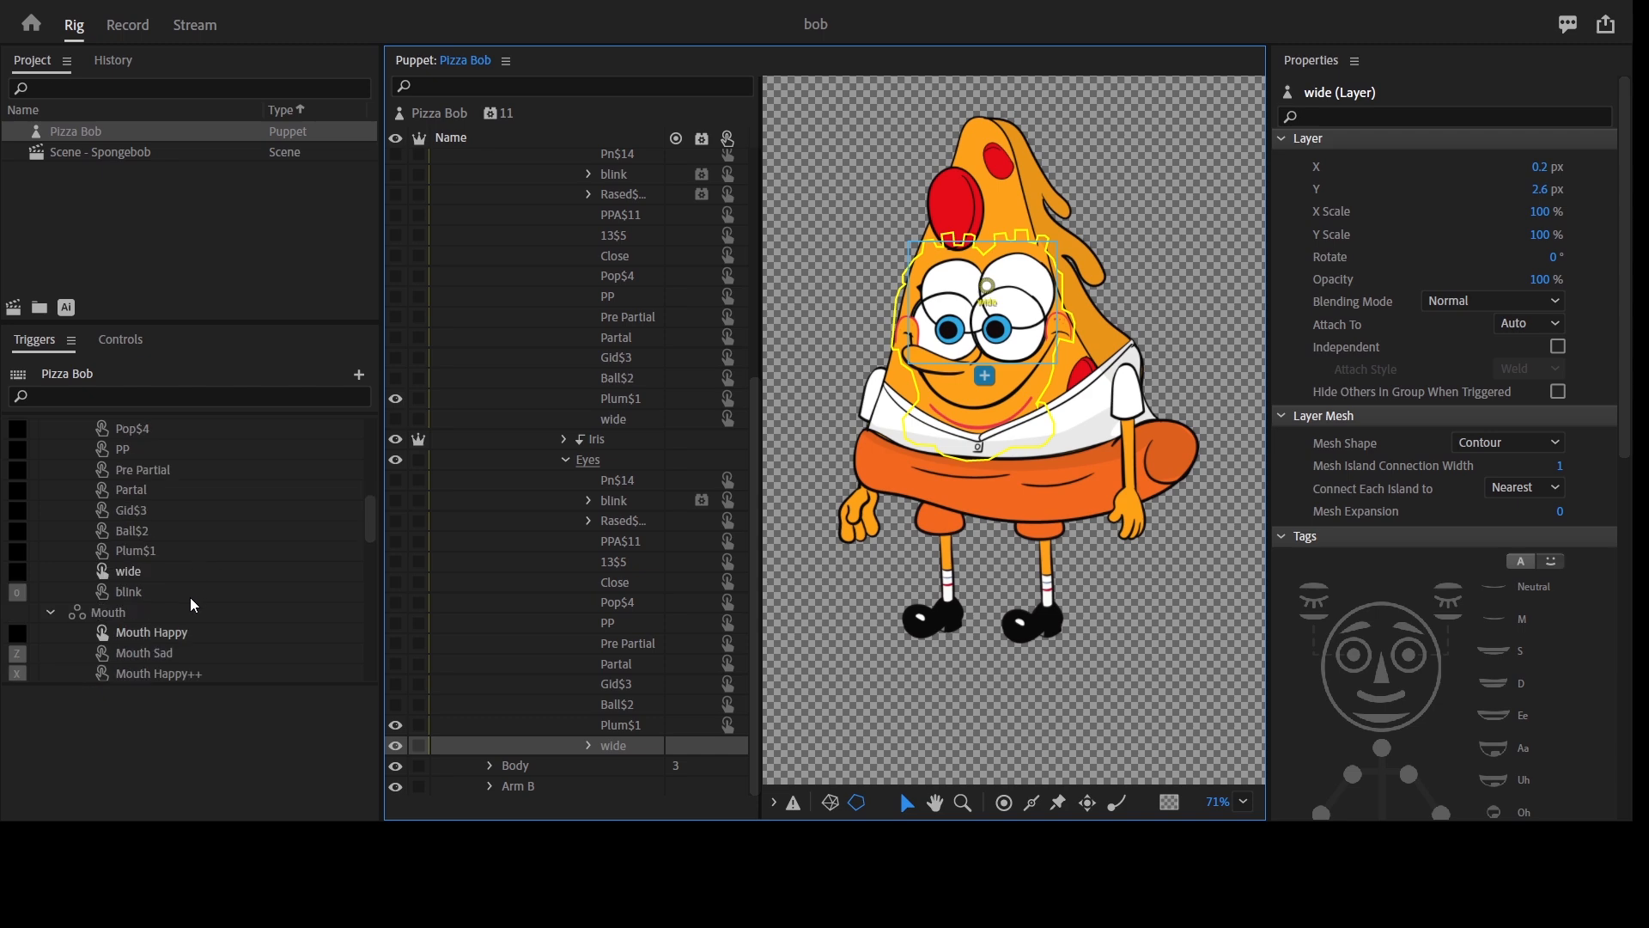
left_click(138, 572)
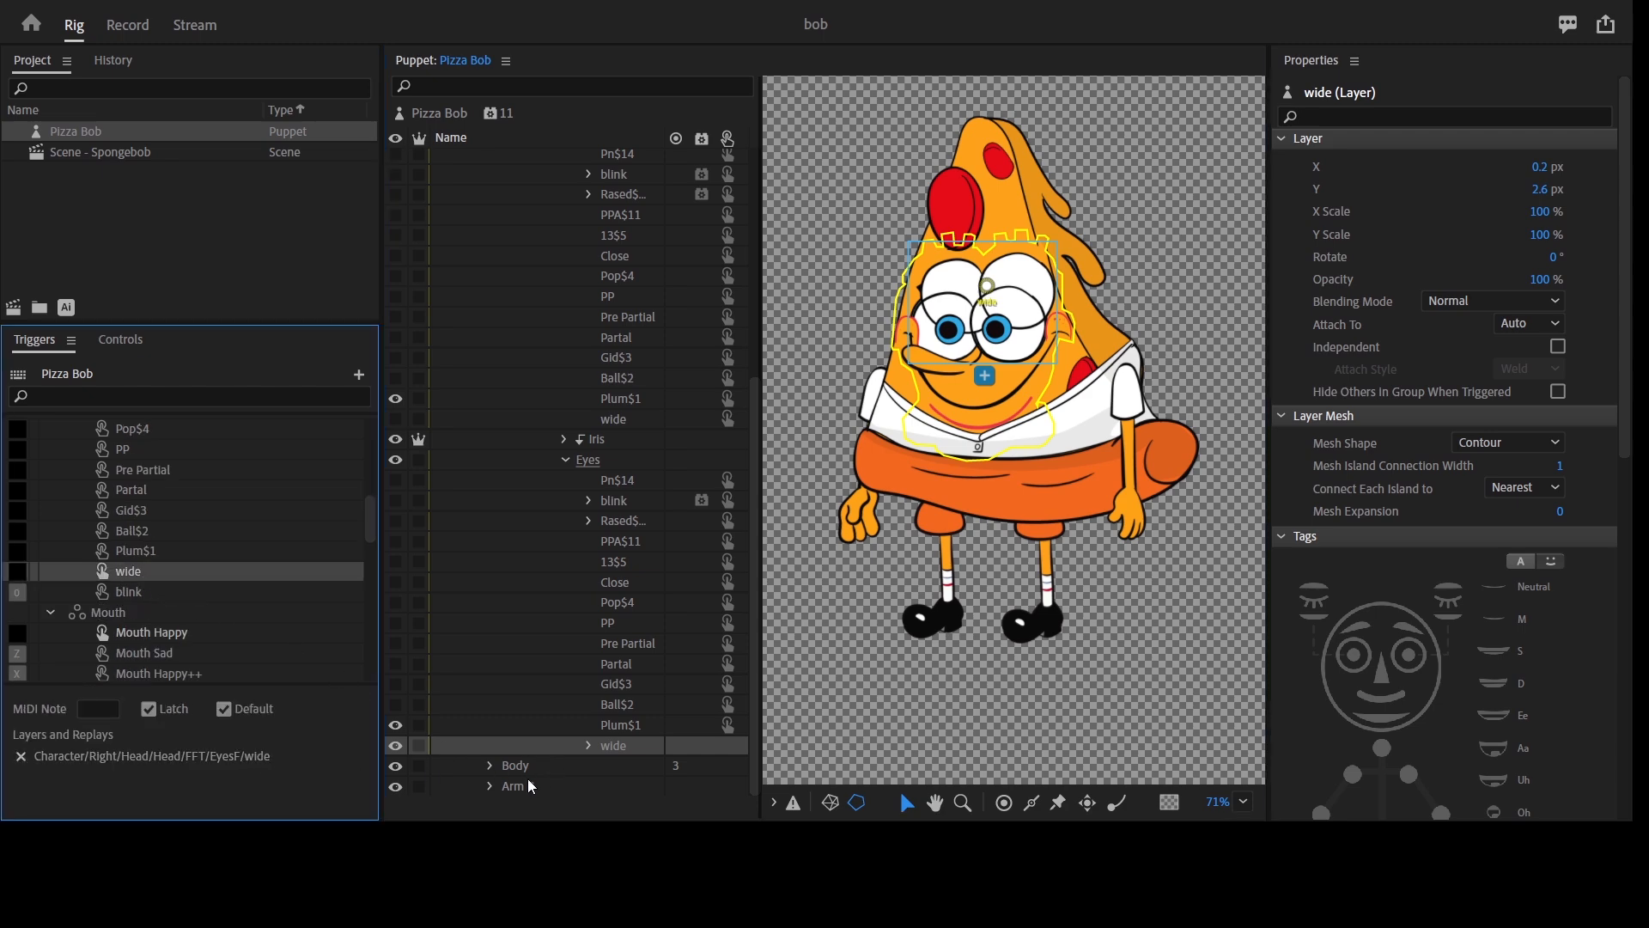
left_click_drag(611, 746, 138, 578)
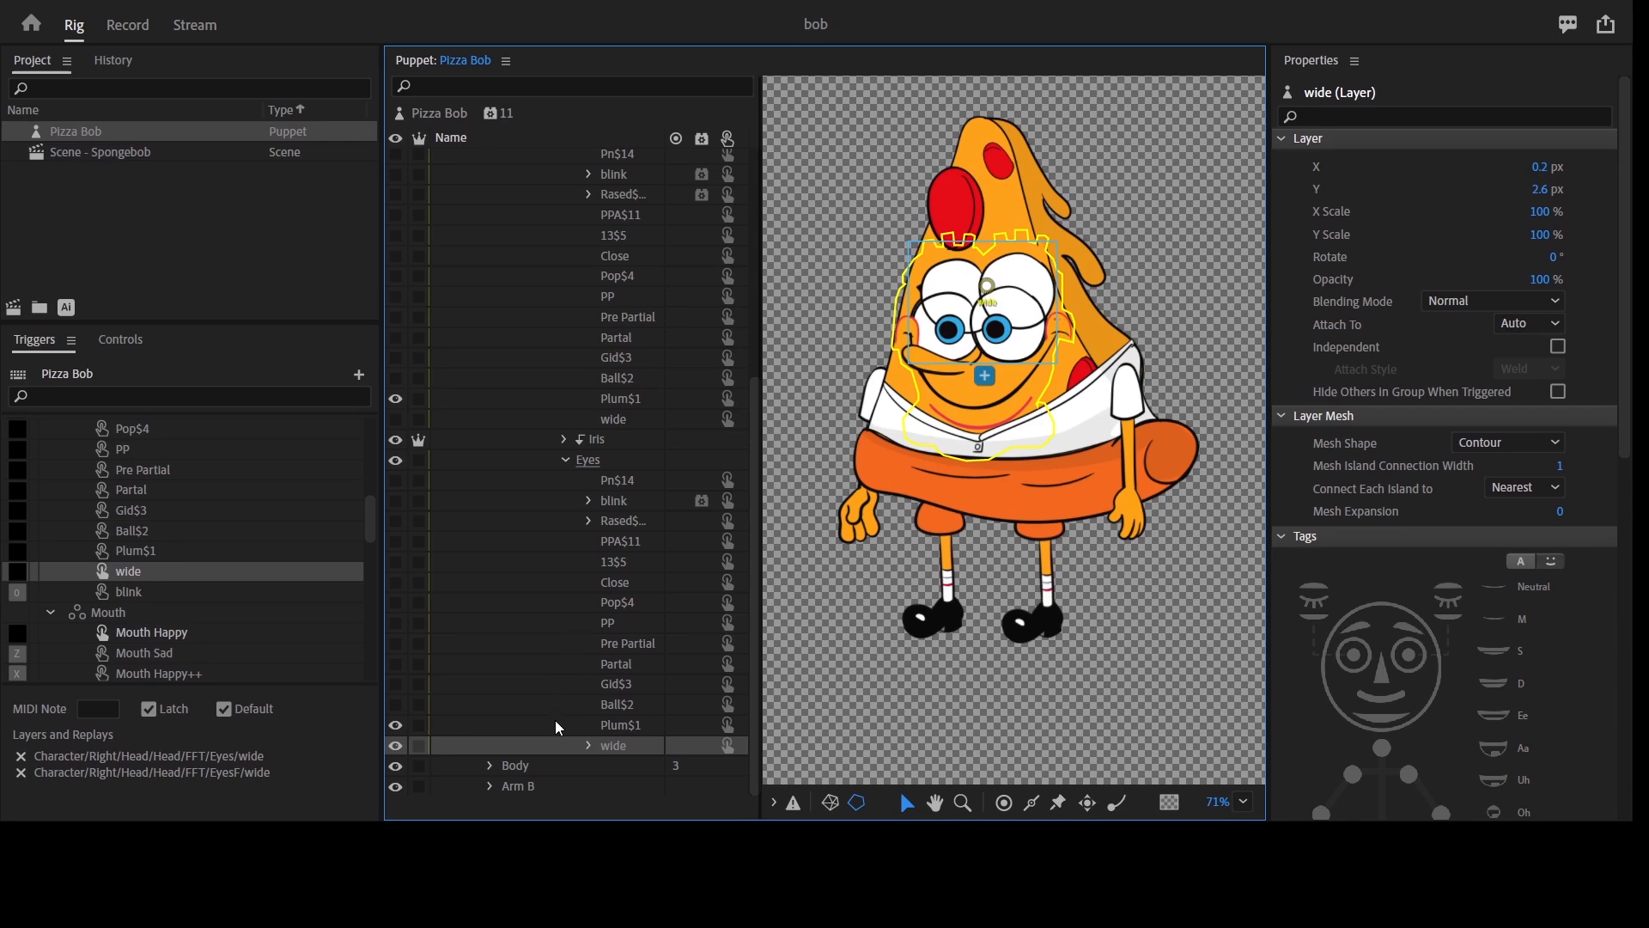
Step: Compare the Ball$2, Gid$3, wide, pp and Pn$14 eye shapes on the puppet, ending with Gid$3 shown
left_click(398, 706)
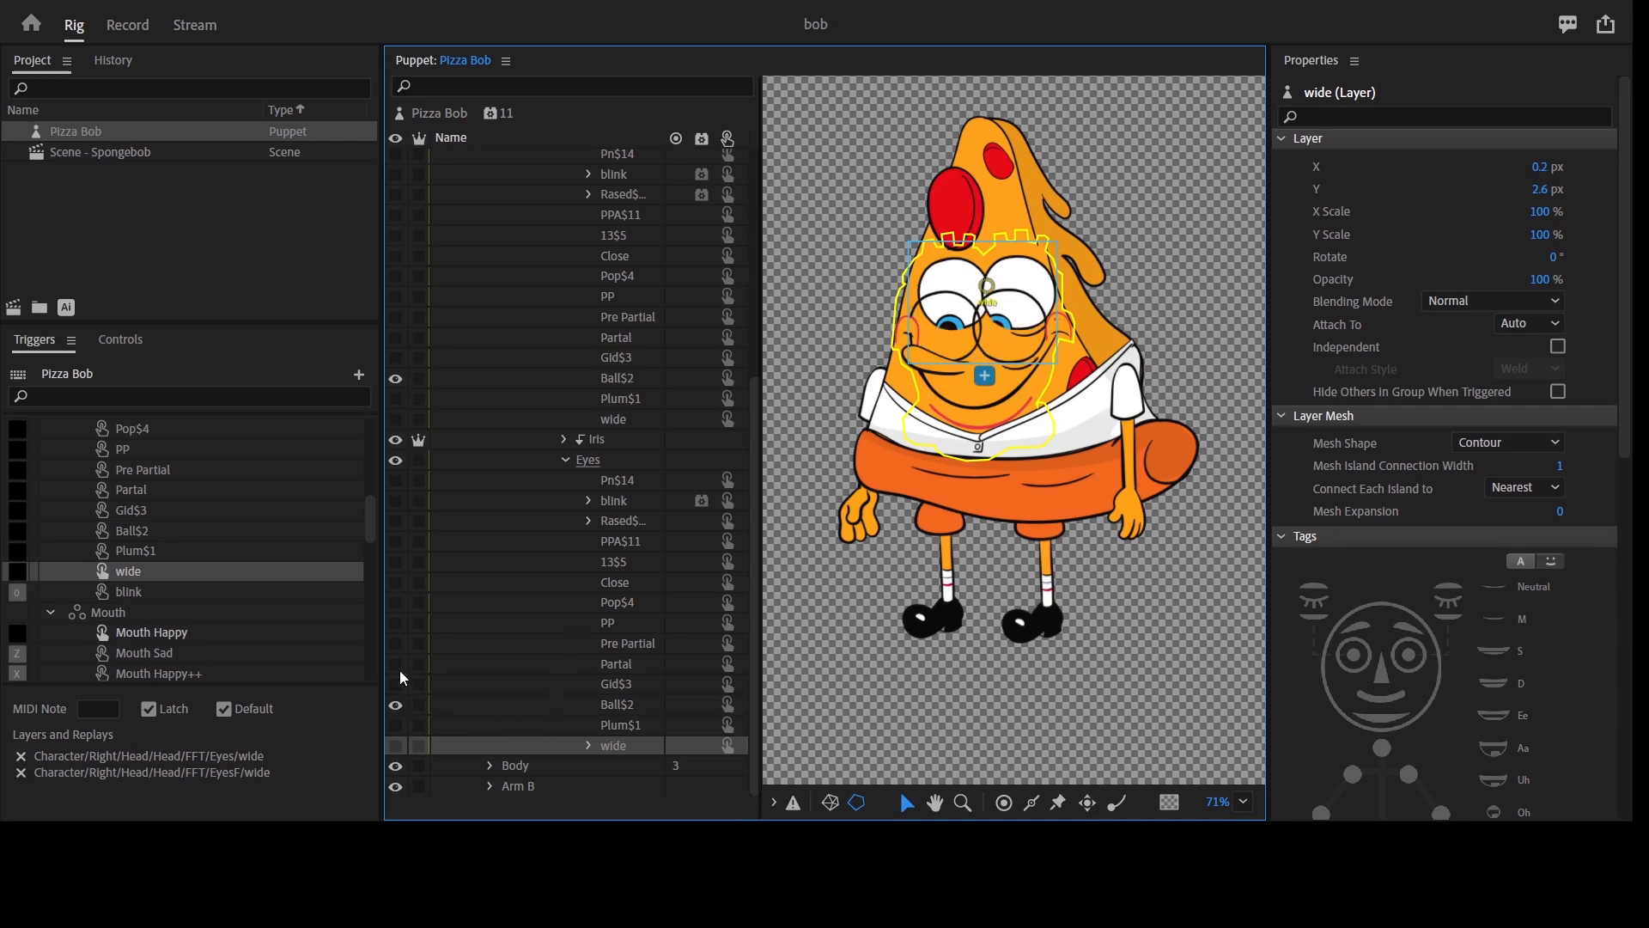
left_click(397, 685)
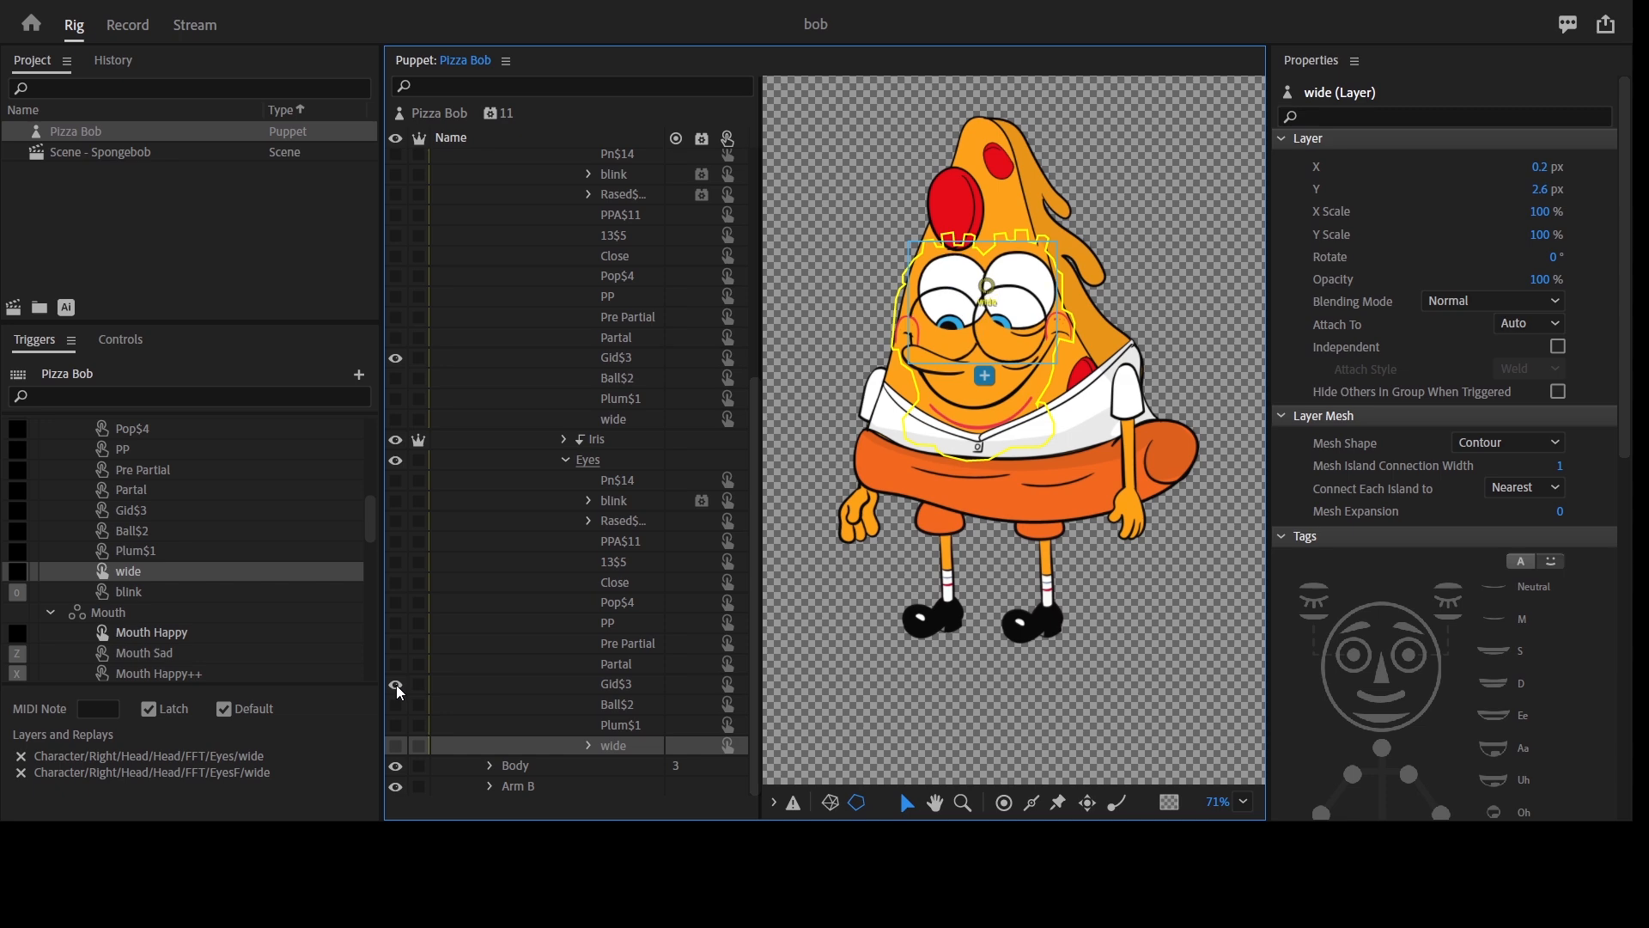
key("ctrl+z")
left_click(396, 753)
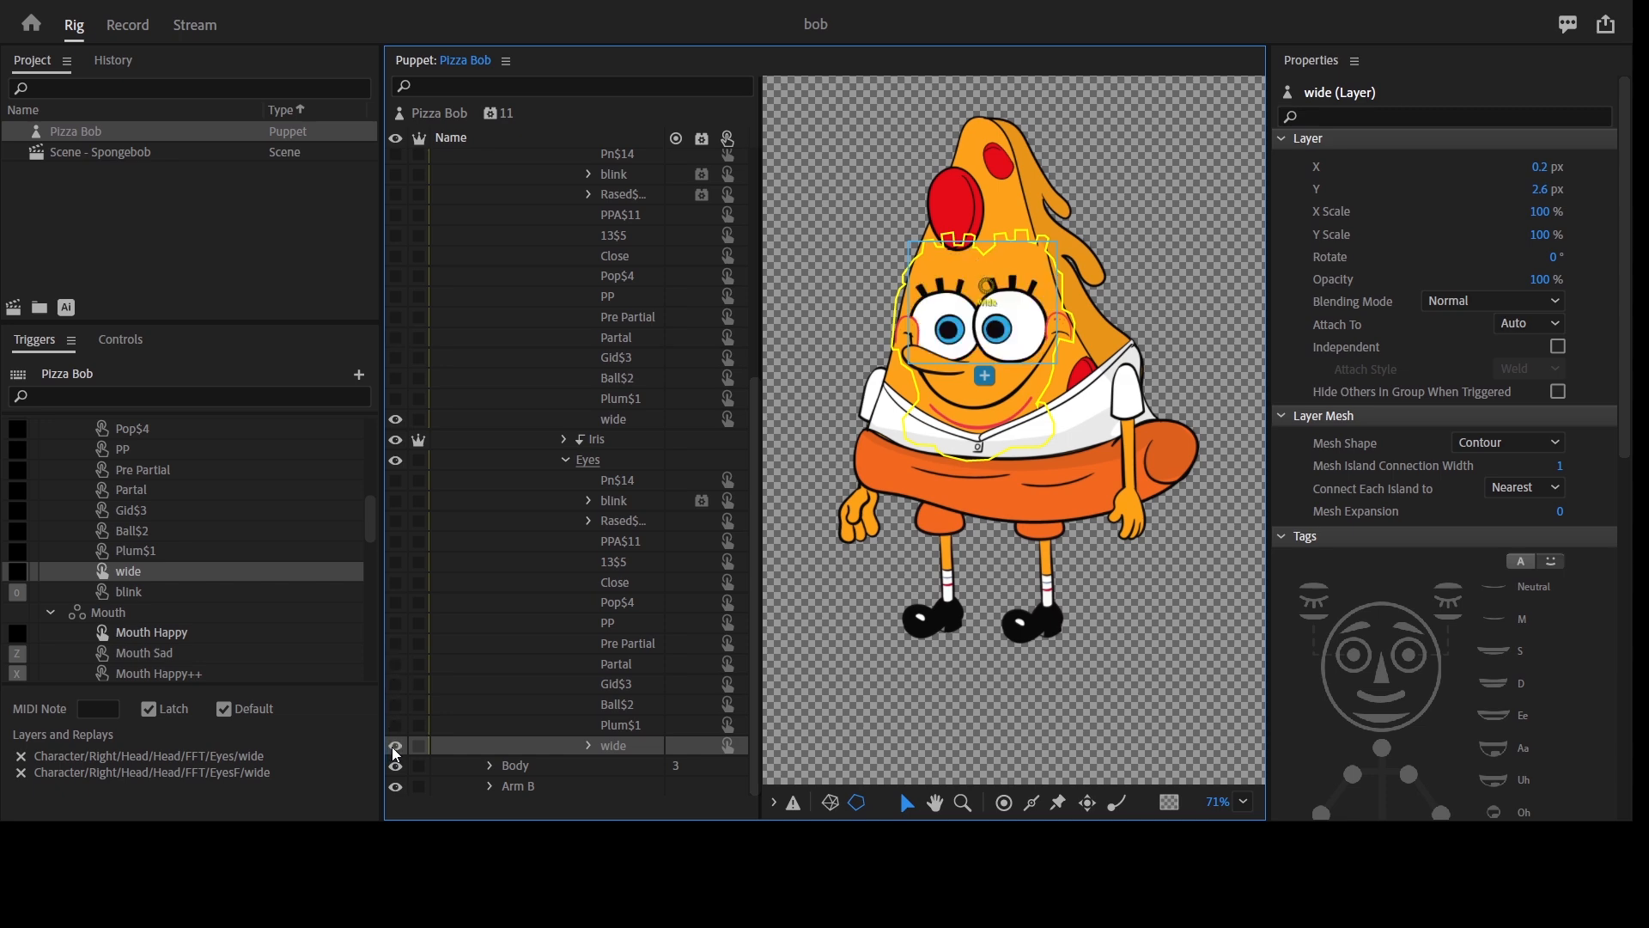
left_click(396, 623)
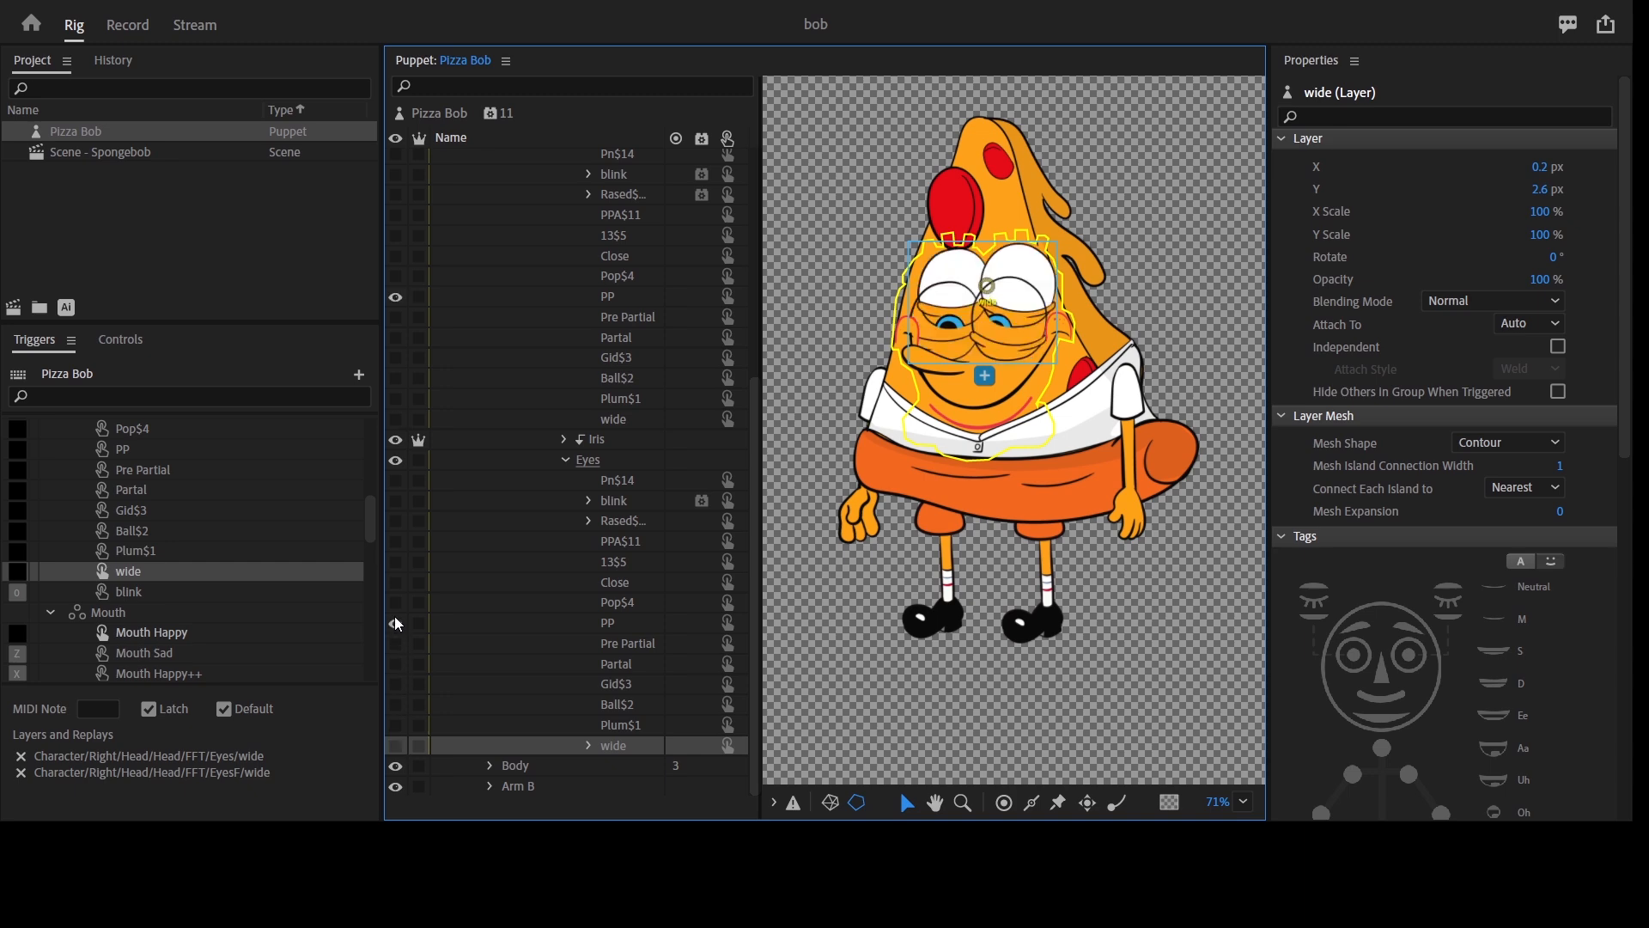
left_click(396, 483)
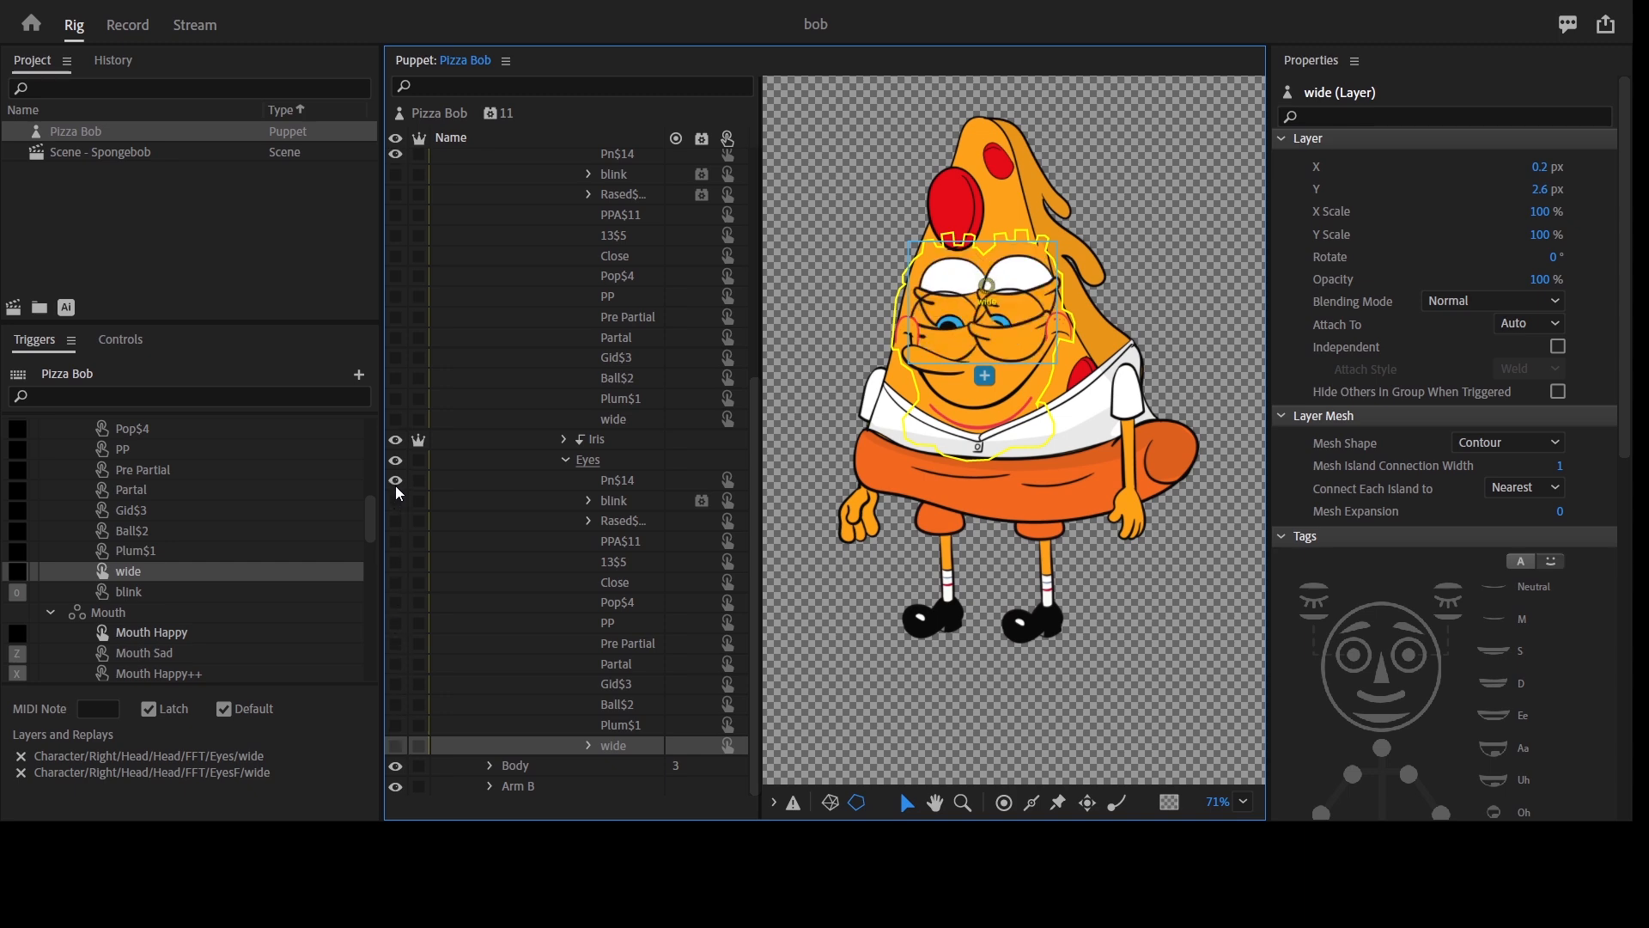
left_click(397, 687)
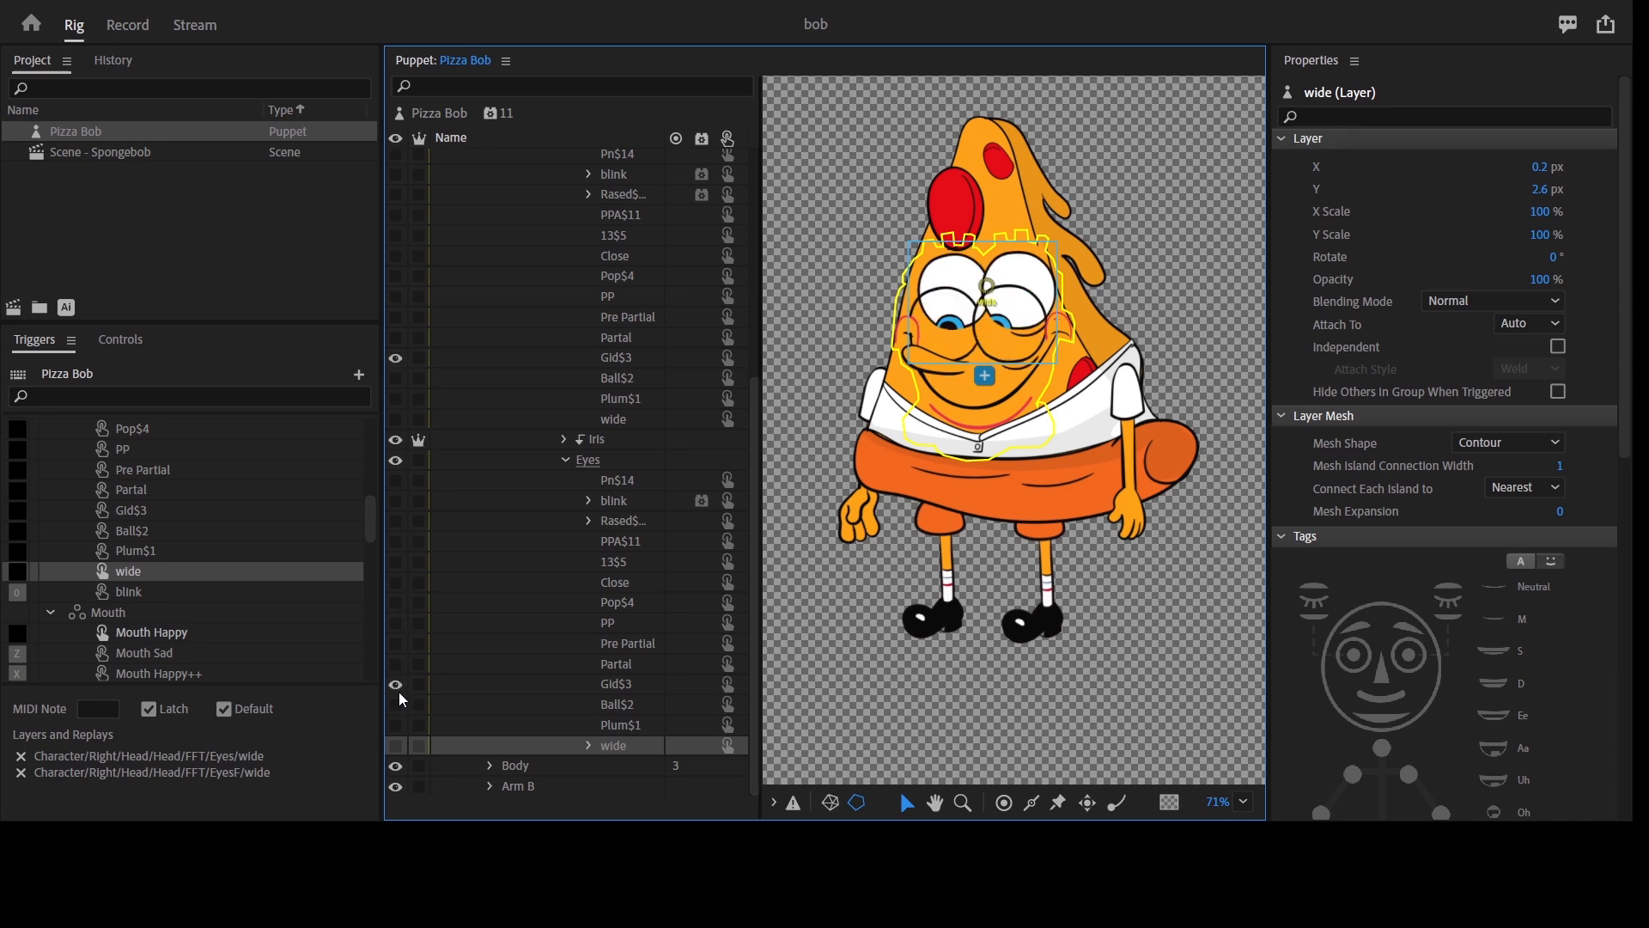
Step: Align the Eyes group with the eye whites on the face by moving it to X -9, Y -56.6 px
left_click(619, 464)
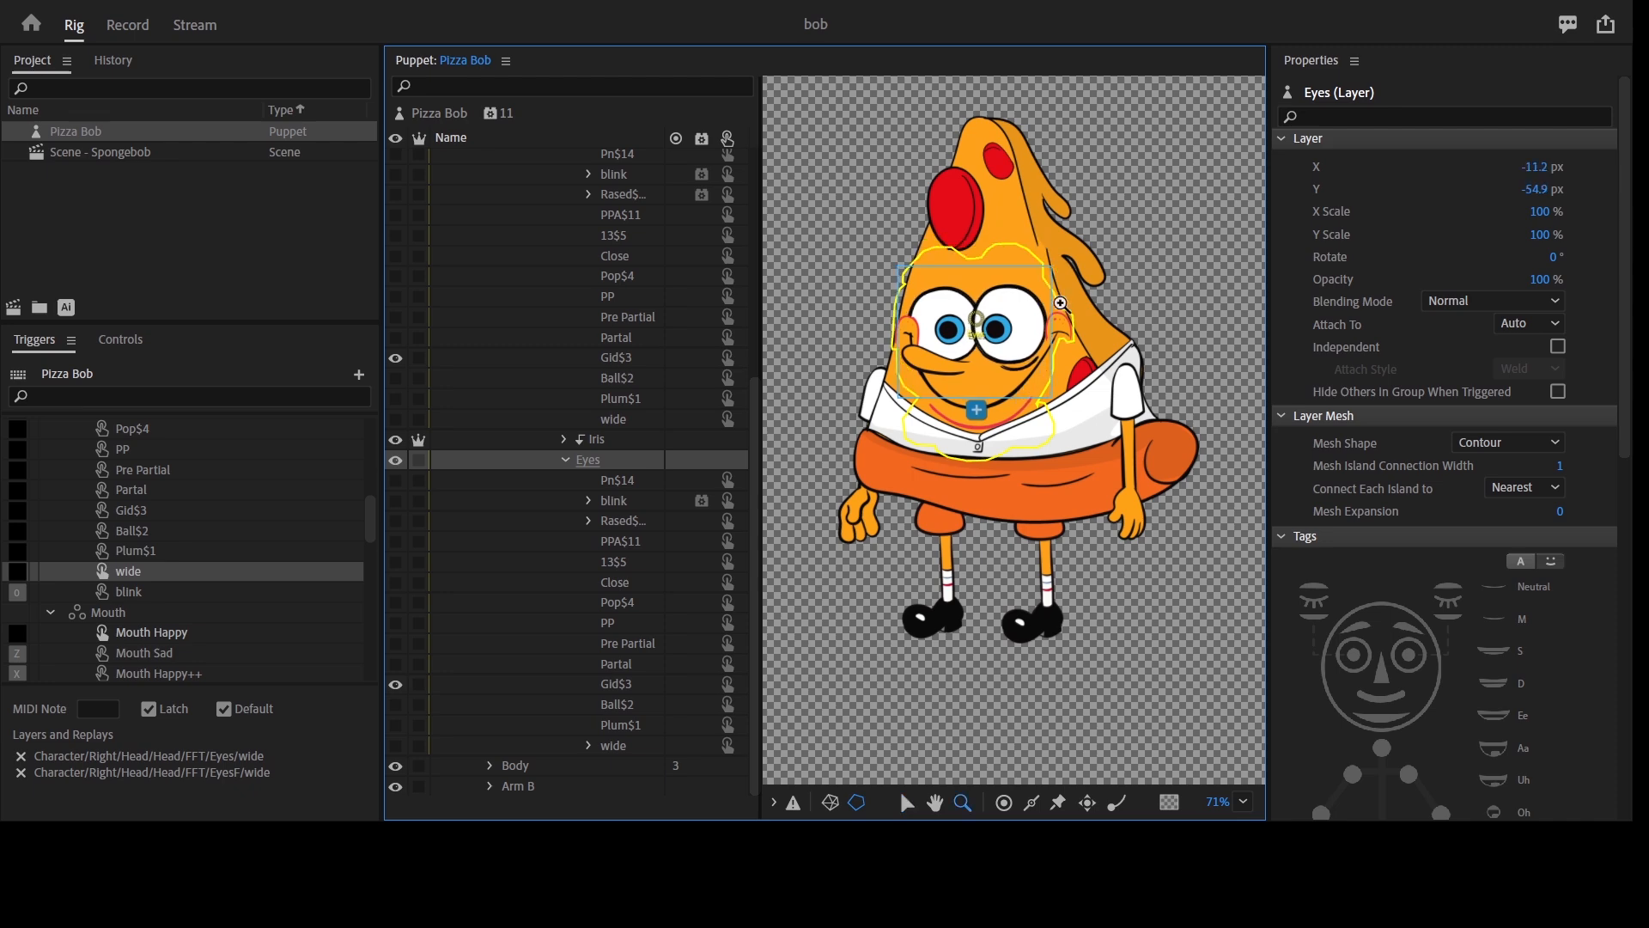
key("z")
left_click(1031, 345)
left_click(1033, 348)
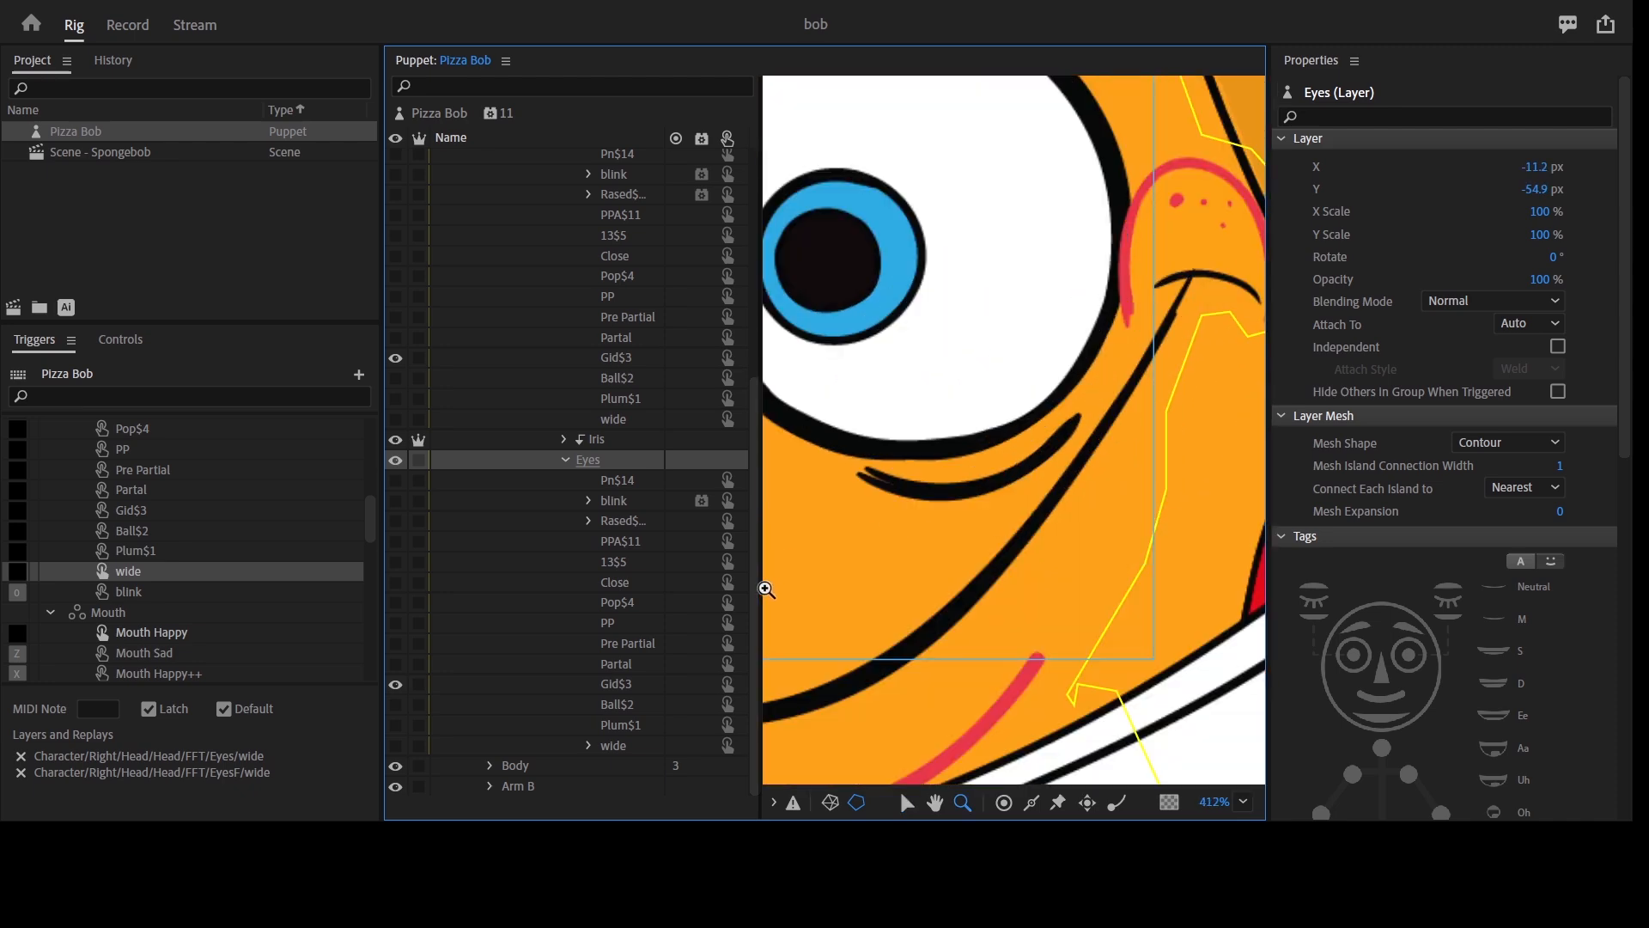
left_click(905, 801)
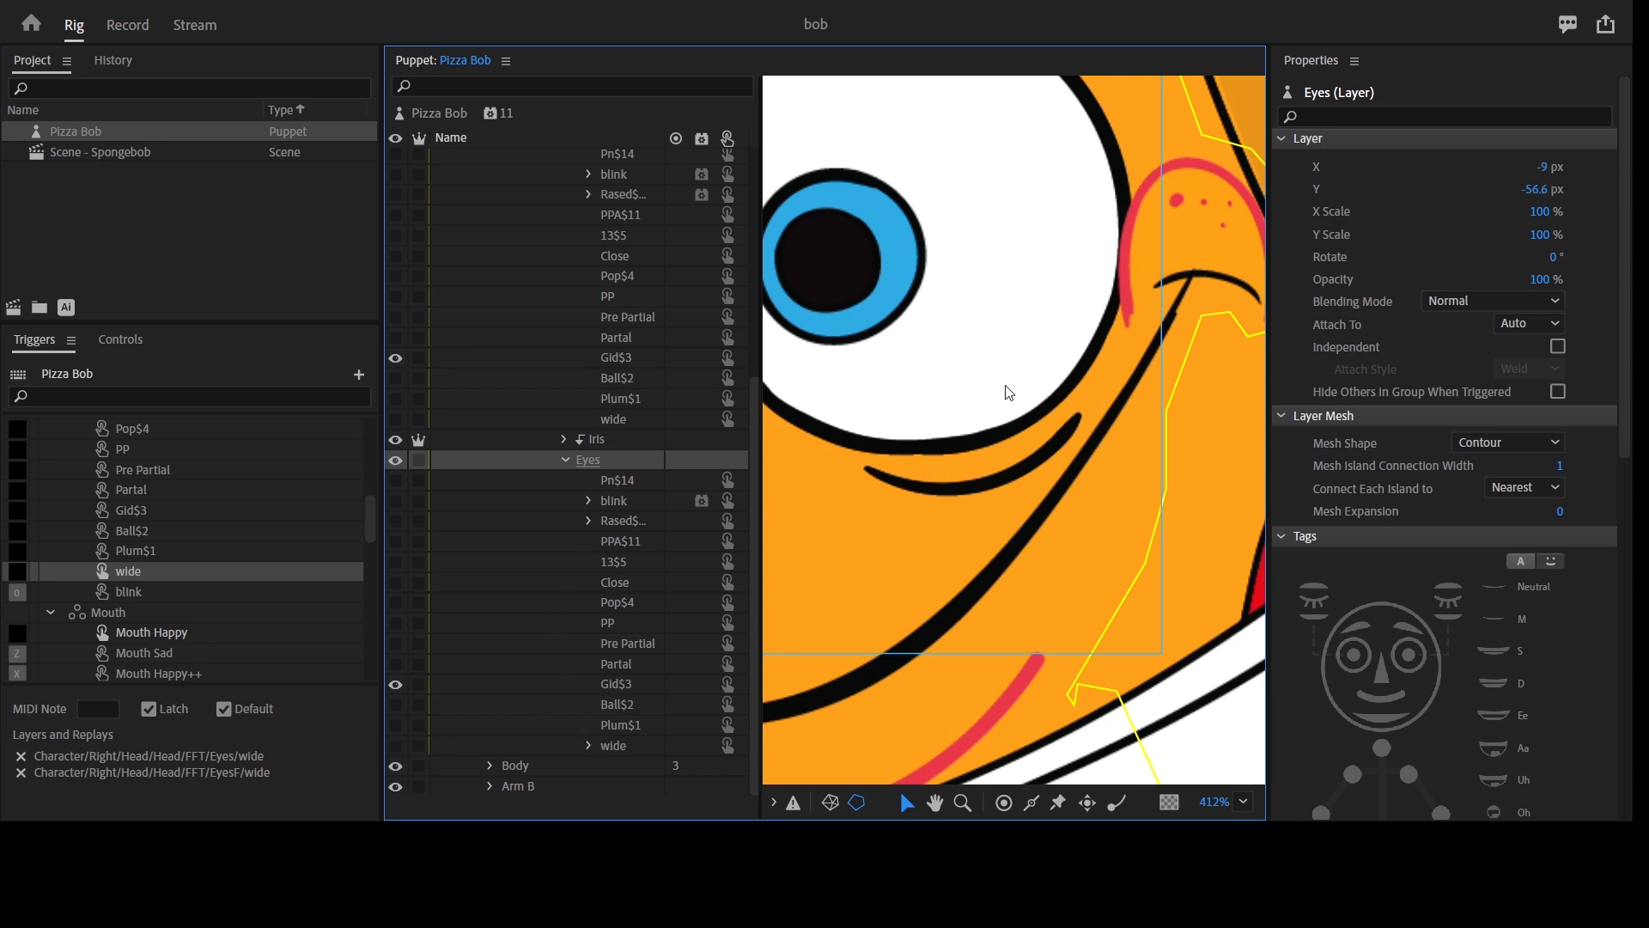
Step: Show the wide layer of the Eyes group and move it to X 13, Y -51.7 px to align it with the face
key("ctrl+z")
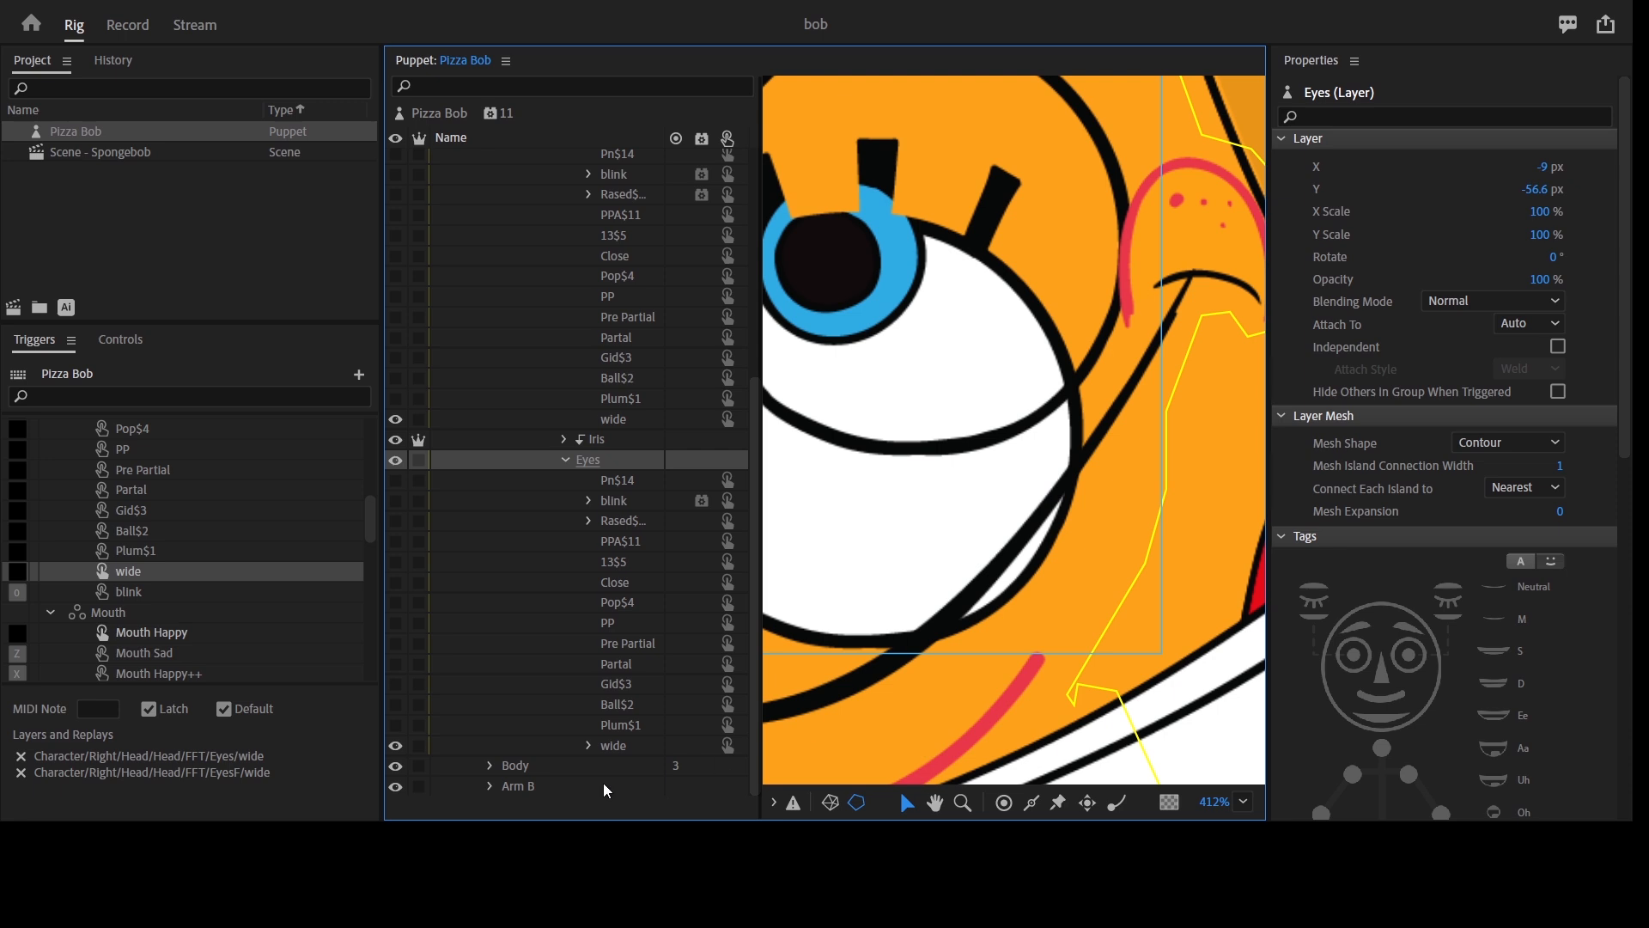
left_click(621, 748)
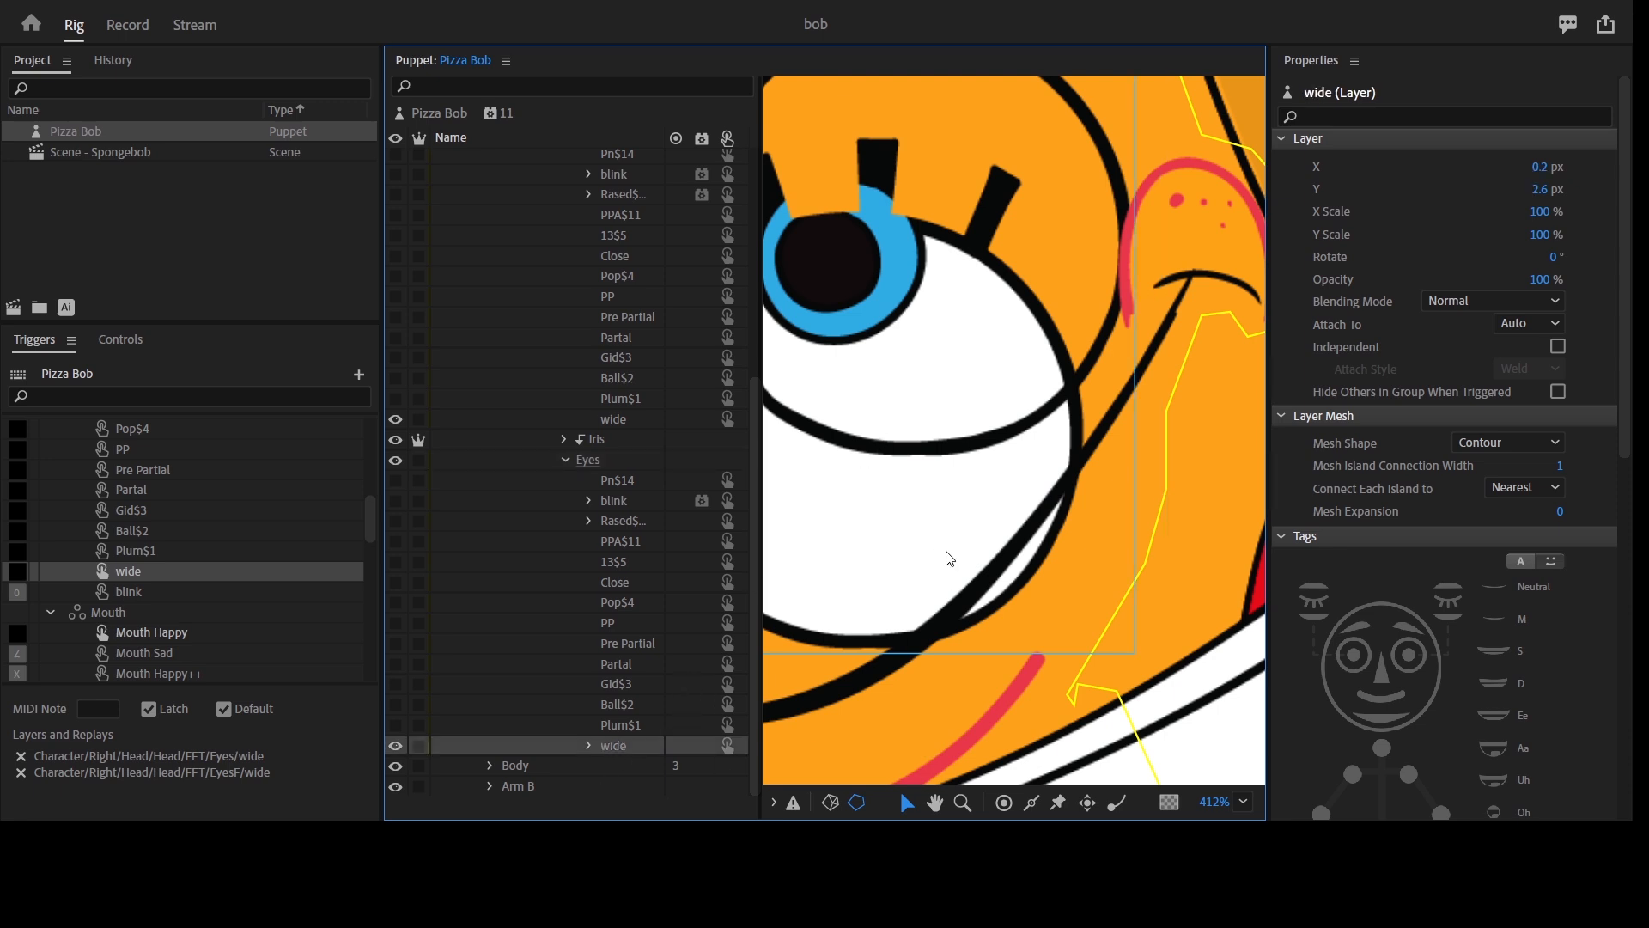
left_click_drag(1000, 591, 1030, 427)
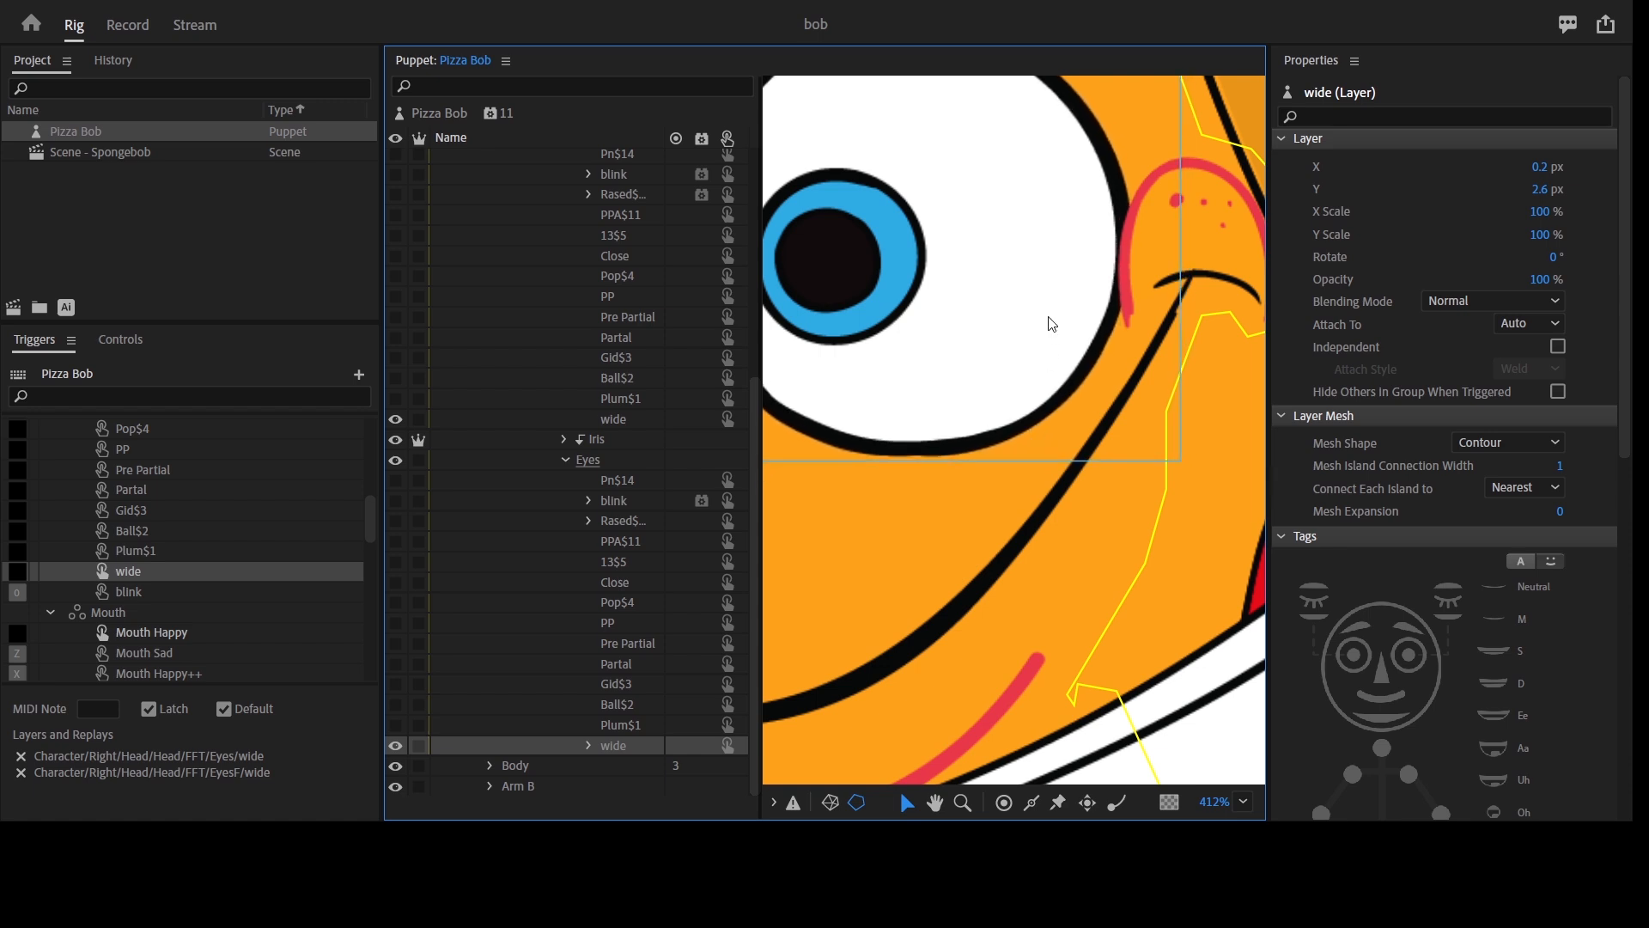
left_click_drag(1049, 330, 1162, 495)
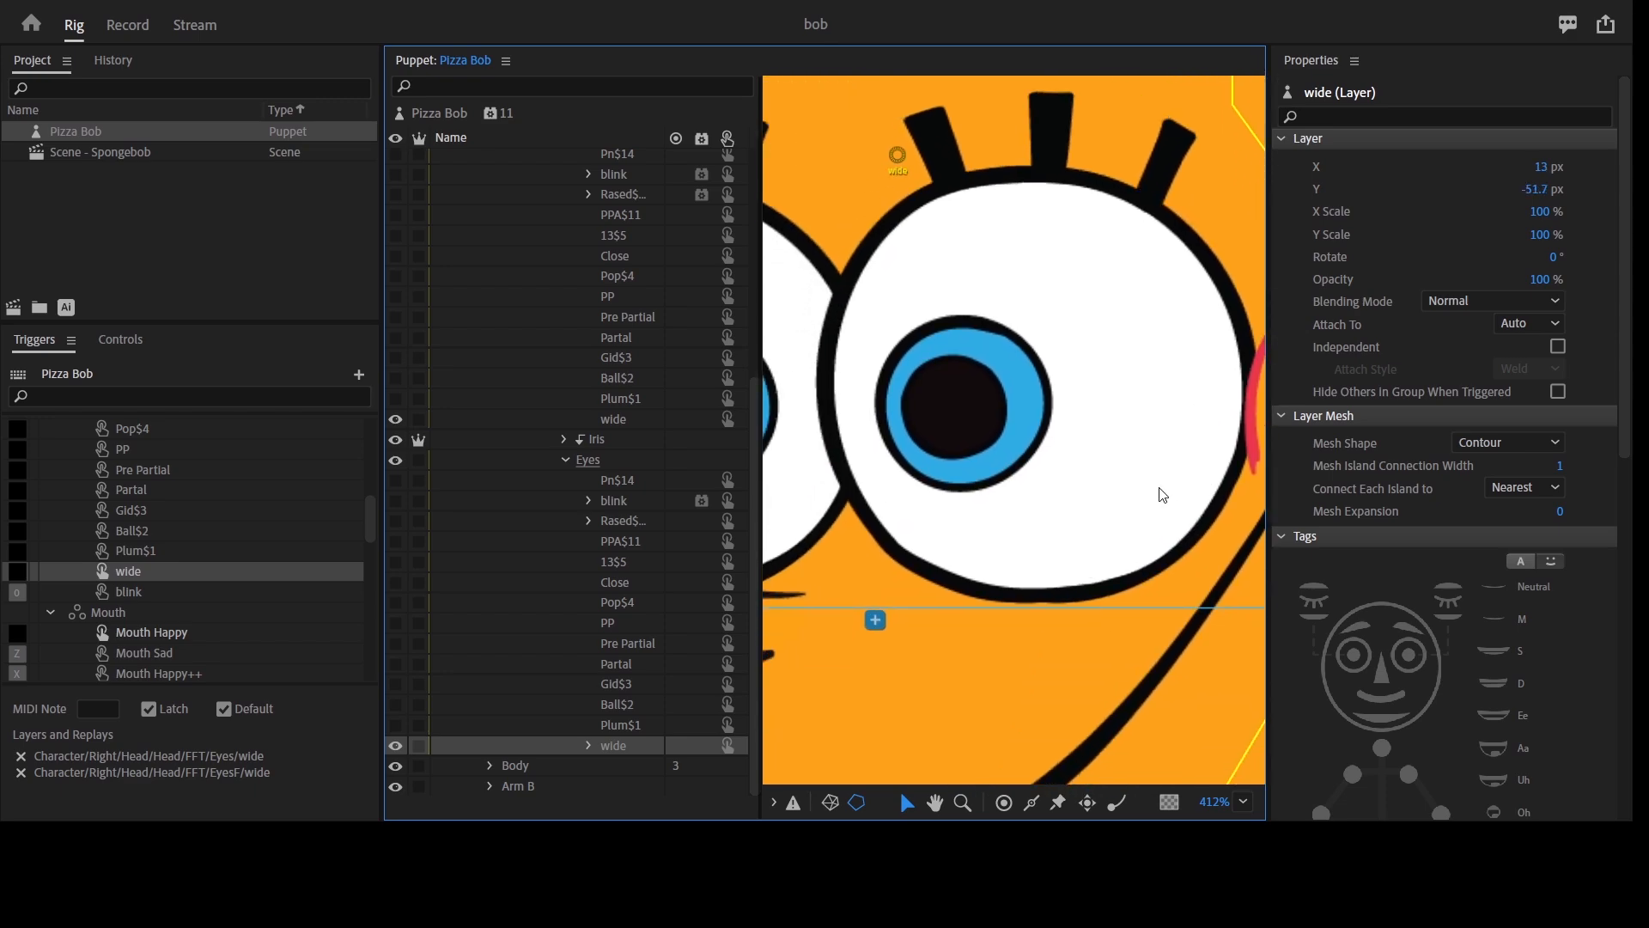
key("z")
left_click(1060, 492, "alt")
left_click(1059, 492, "alt")
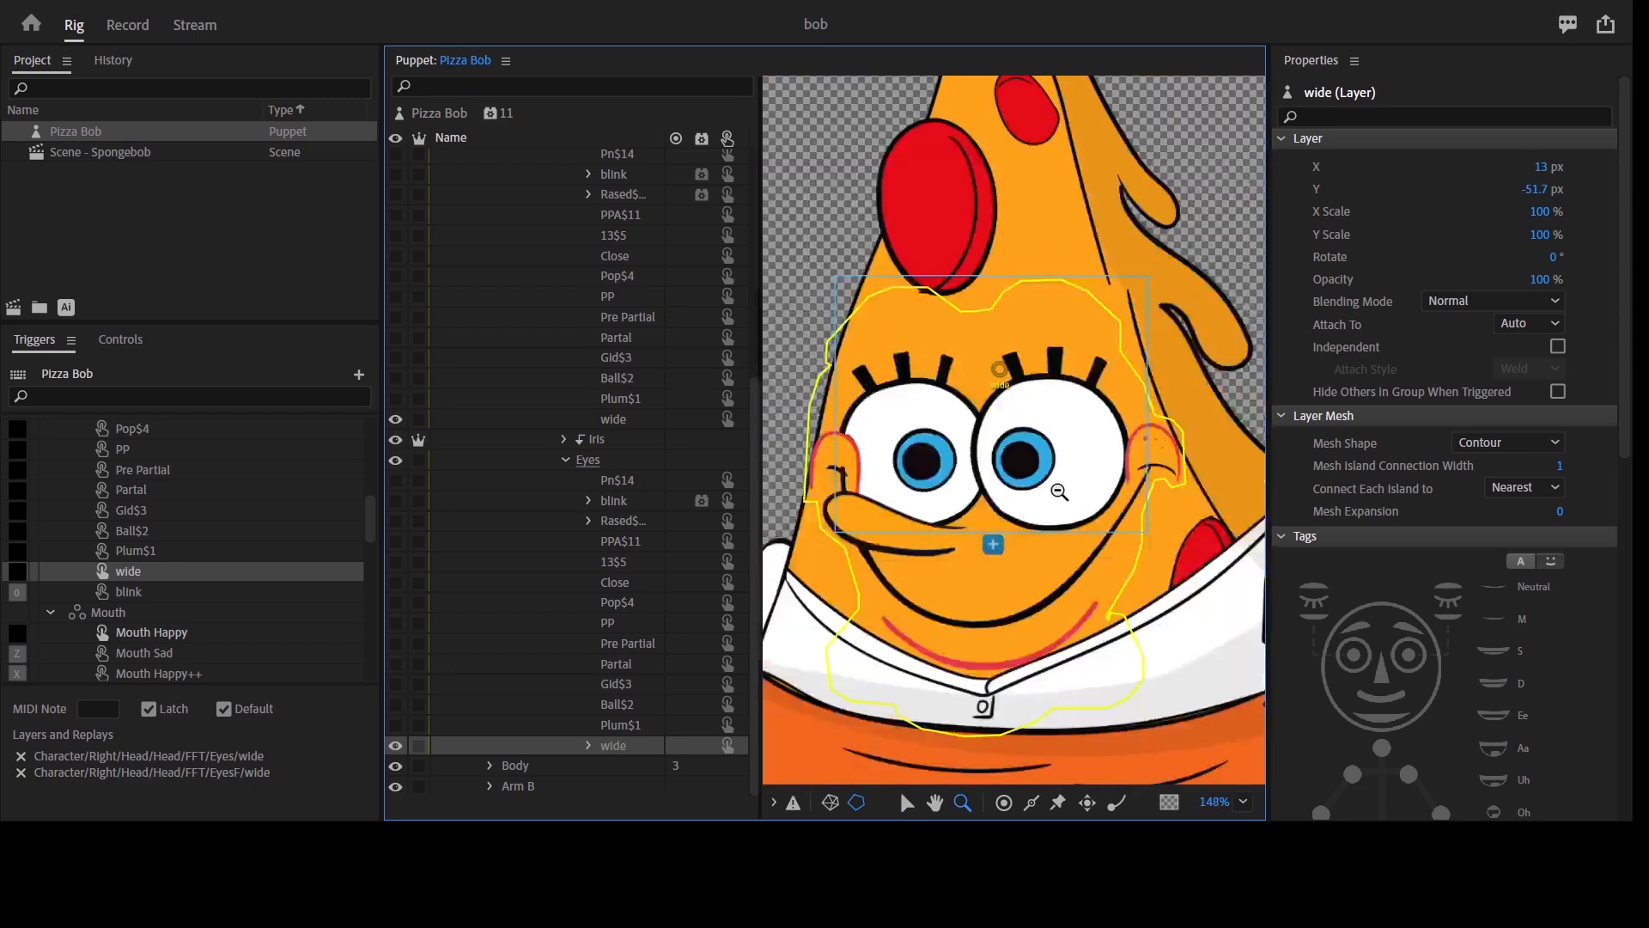
left_click(1059, 491, "alt")
left_click(1059, 491, "alt")
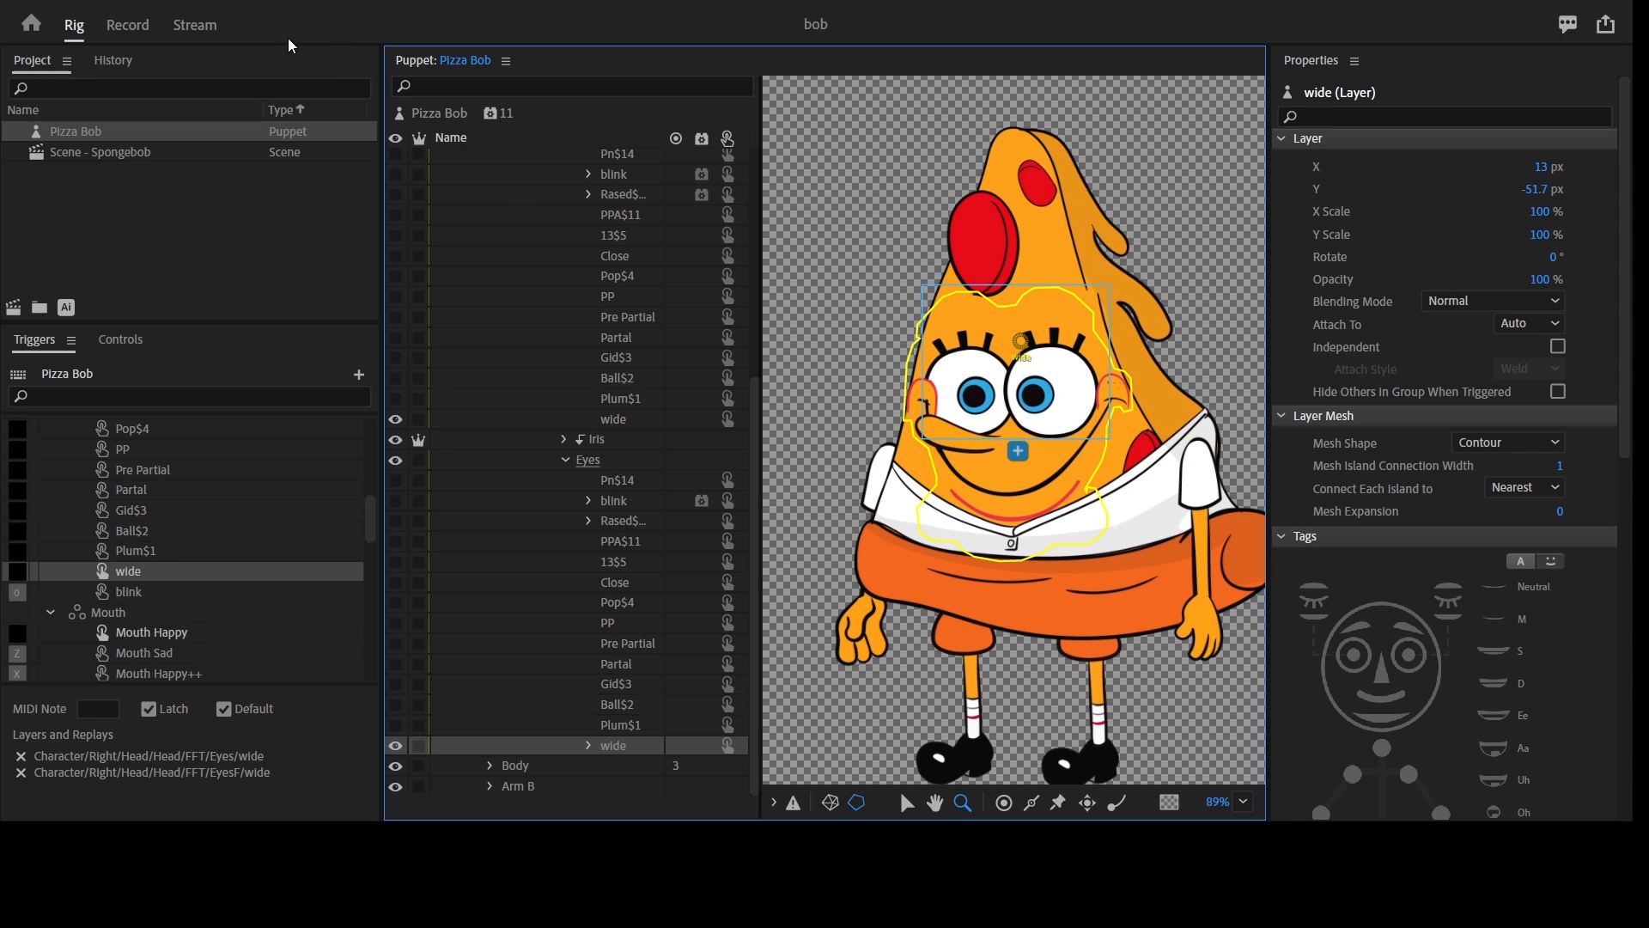
Step: Switch to the Record workspace and preview the Pizza Bob puppet's arm movement in the maximized scene, fitted to the view
left_click(127, 25)
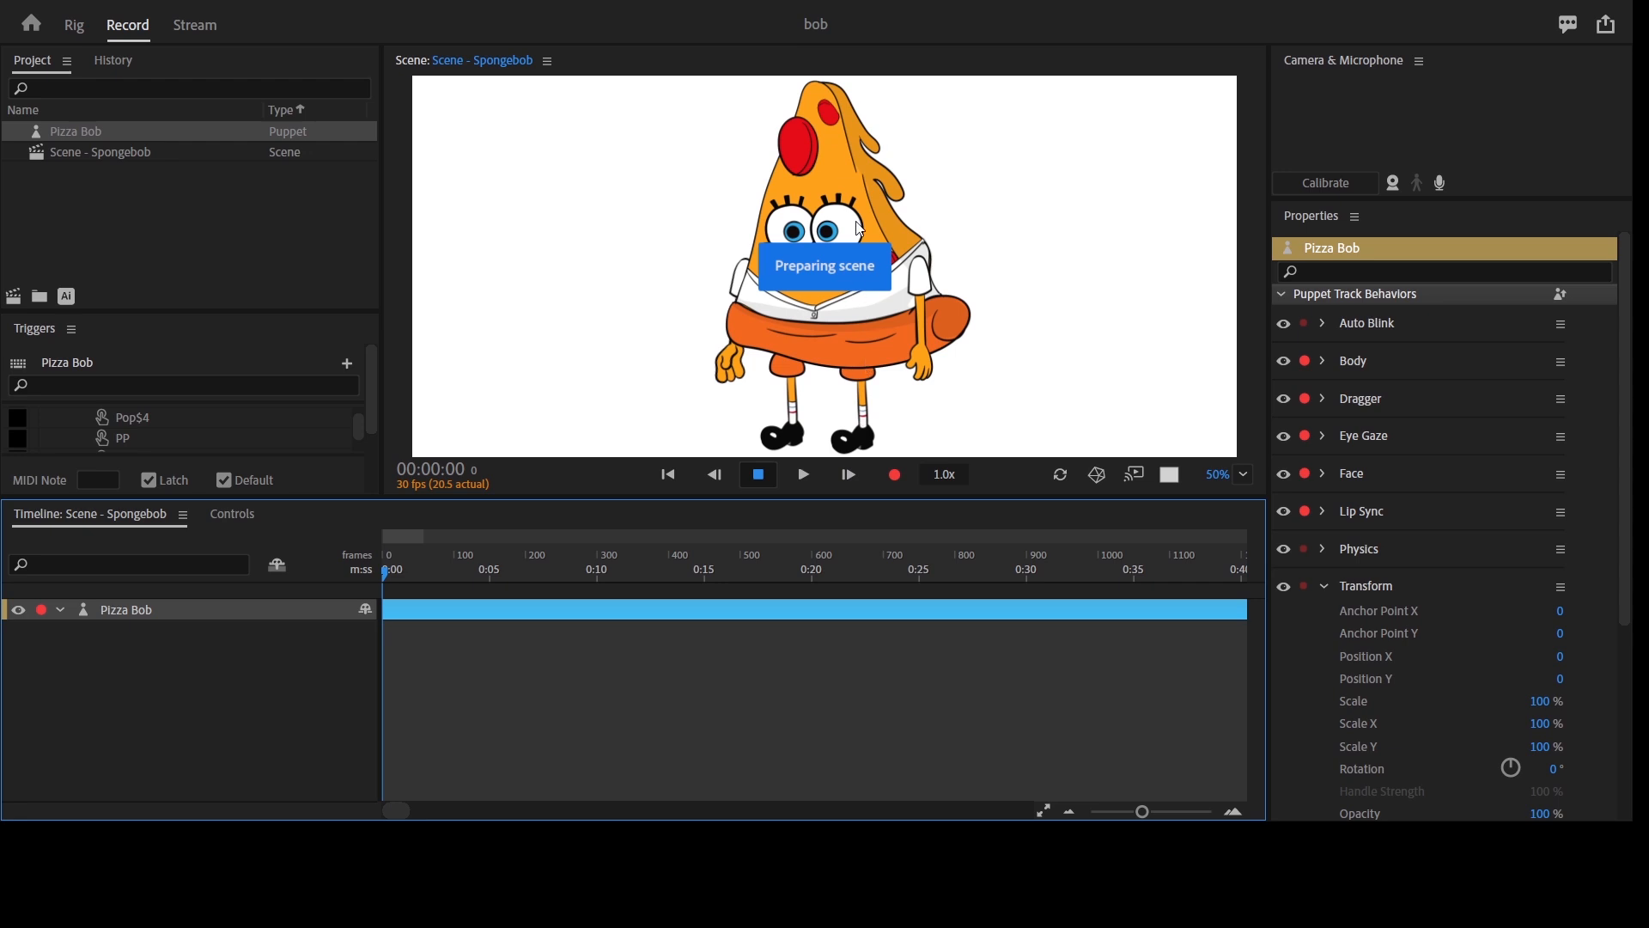
key("grave")
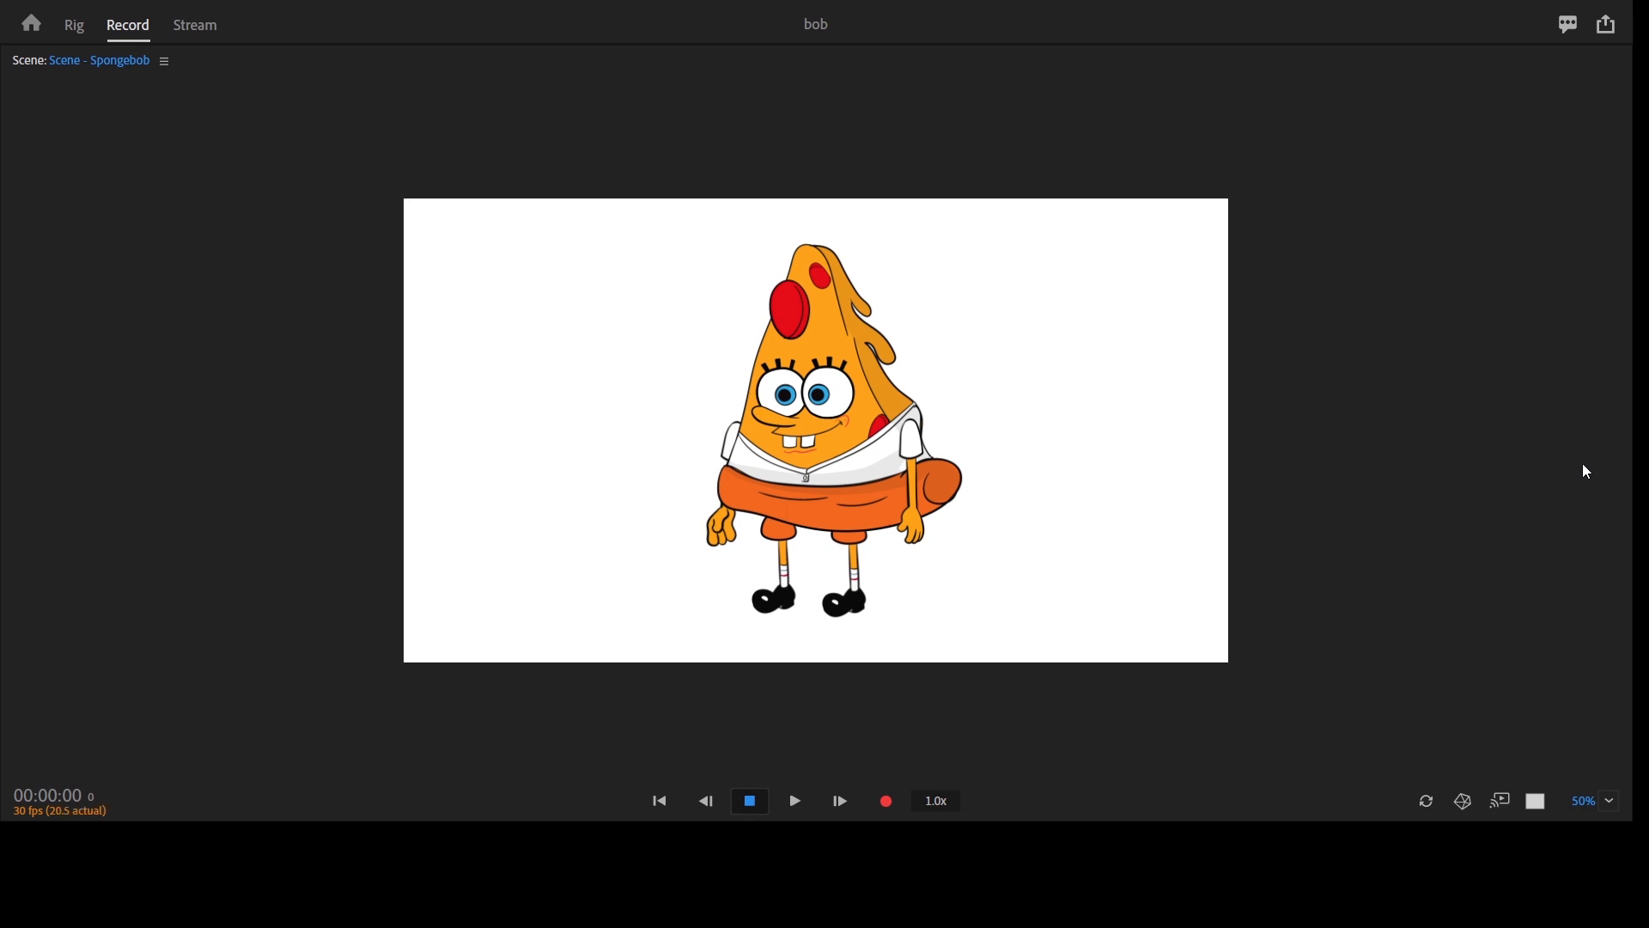
double_click(1373, 498)
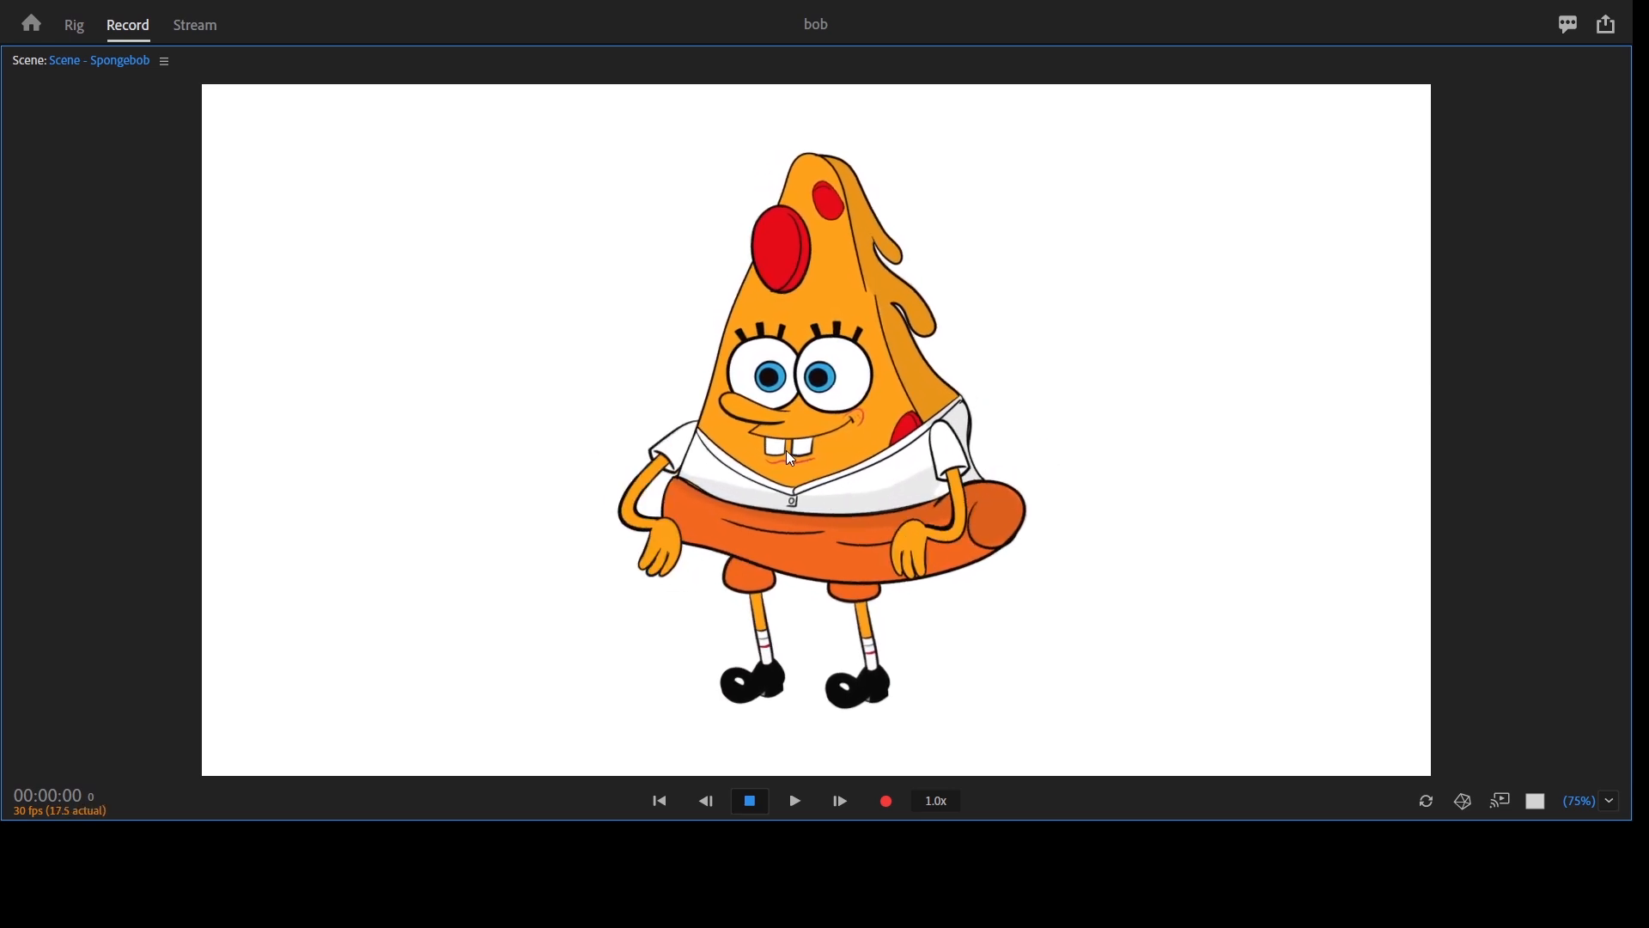
key("grave")
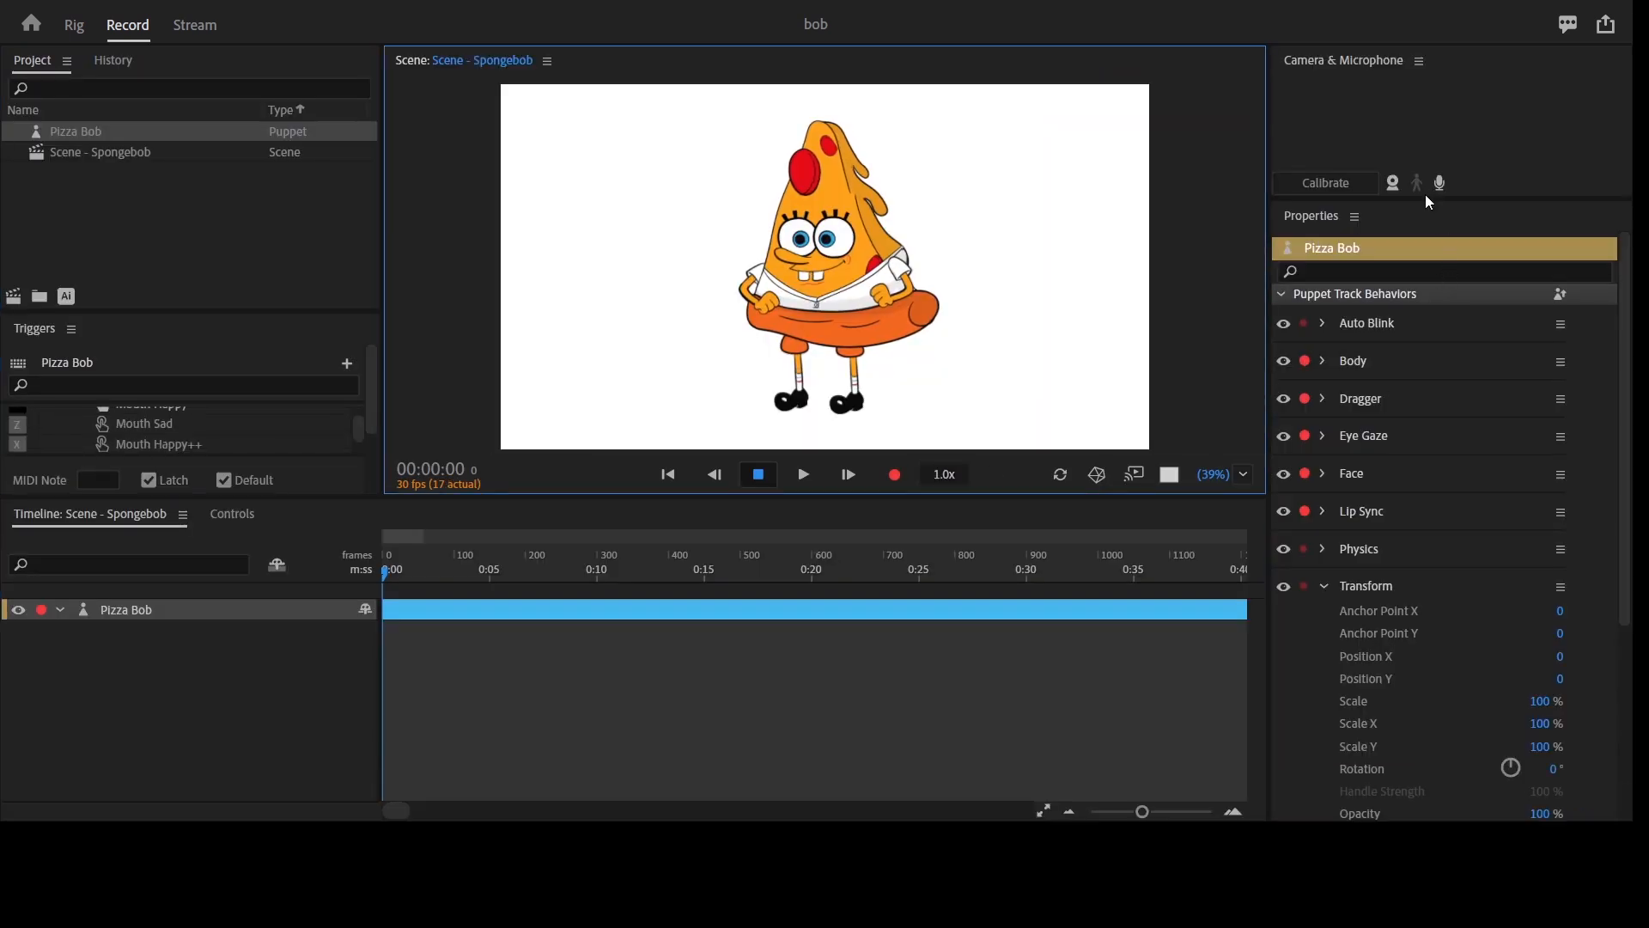
Step: Preview the puppet's open-mouth pose in the maximized scene with microphone input on, and restore the workspace layout
key("grave")
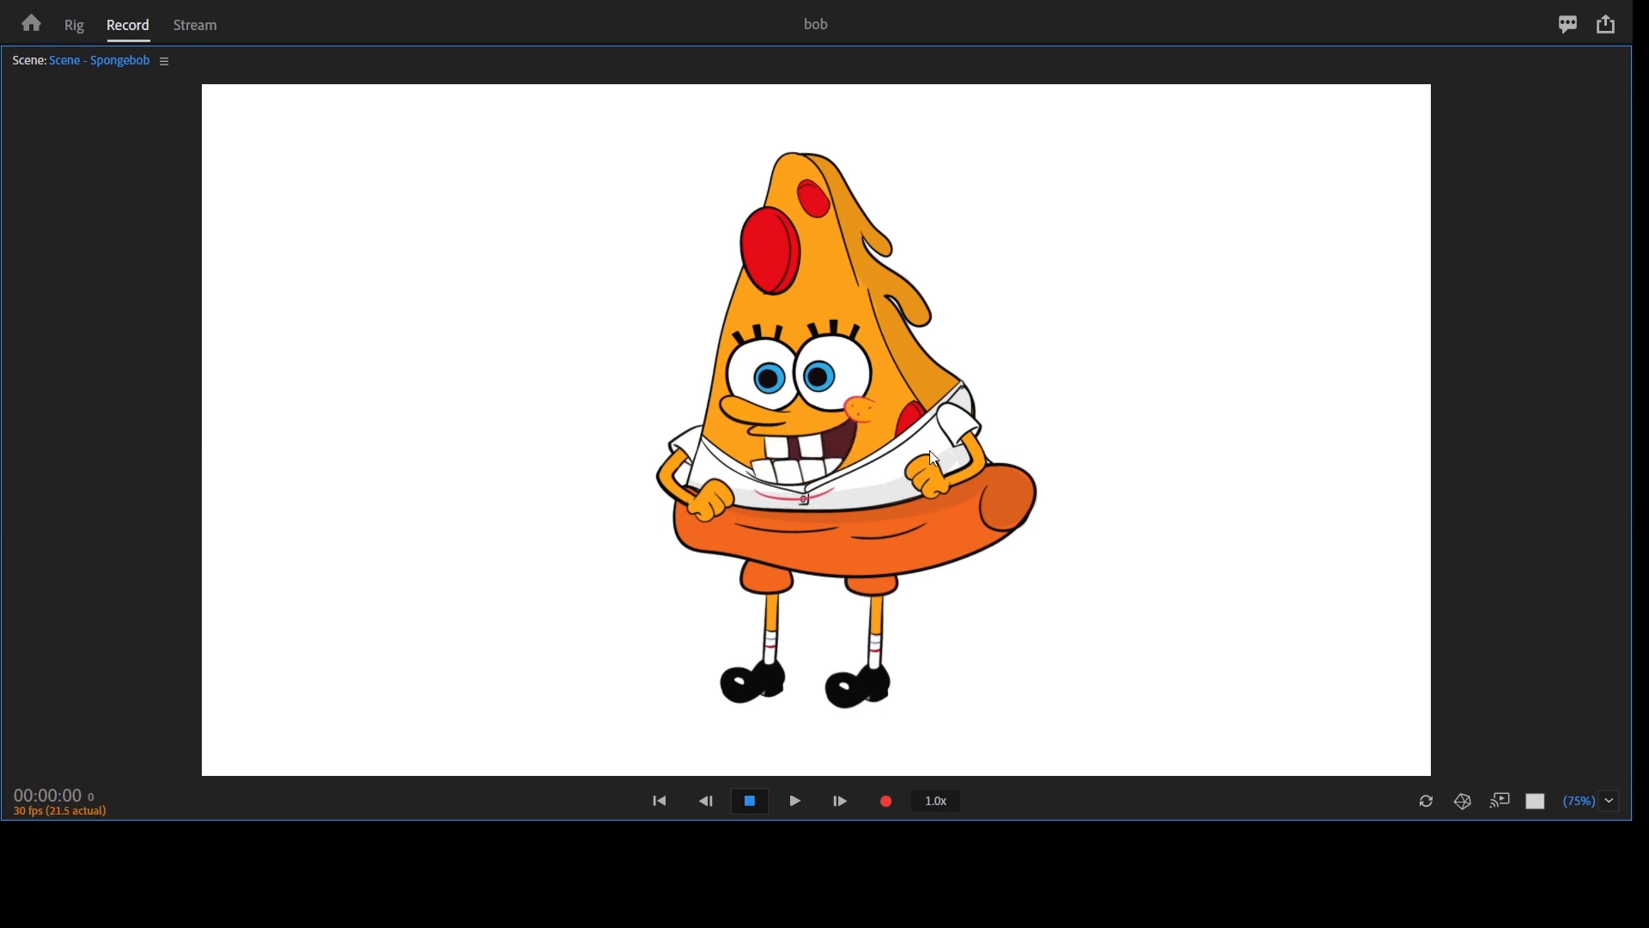
key("grave")
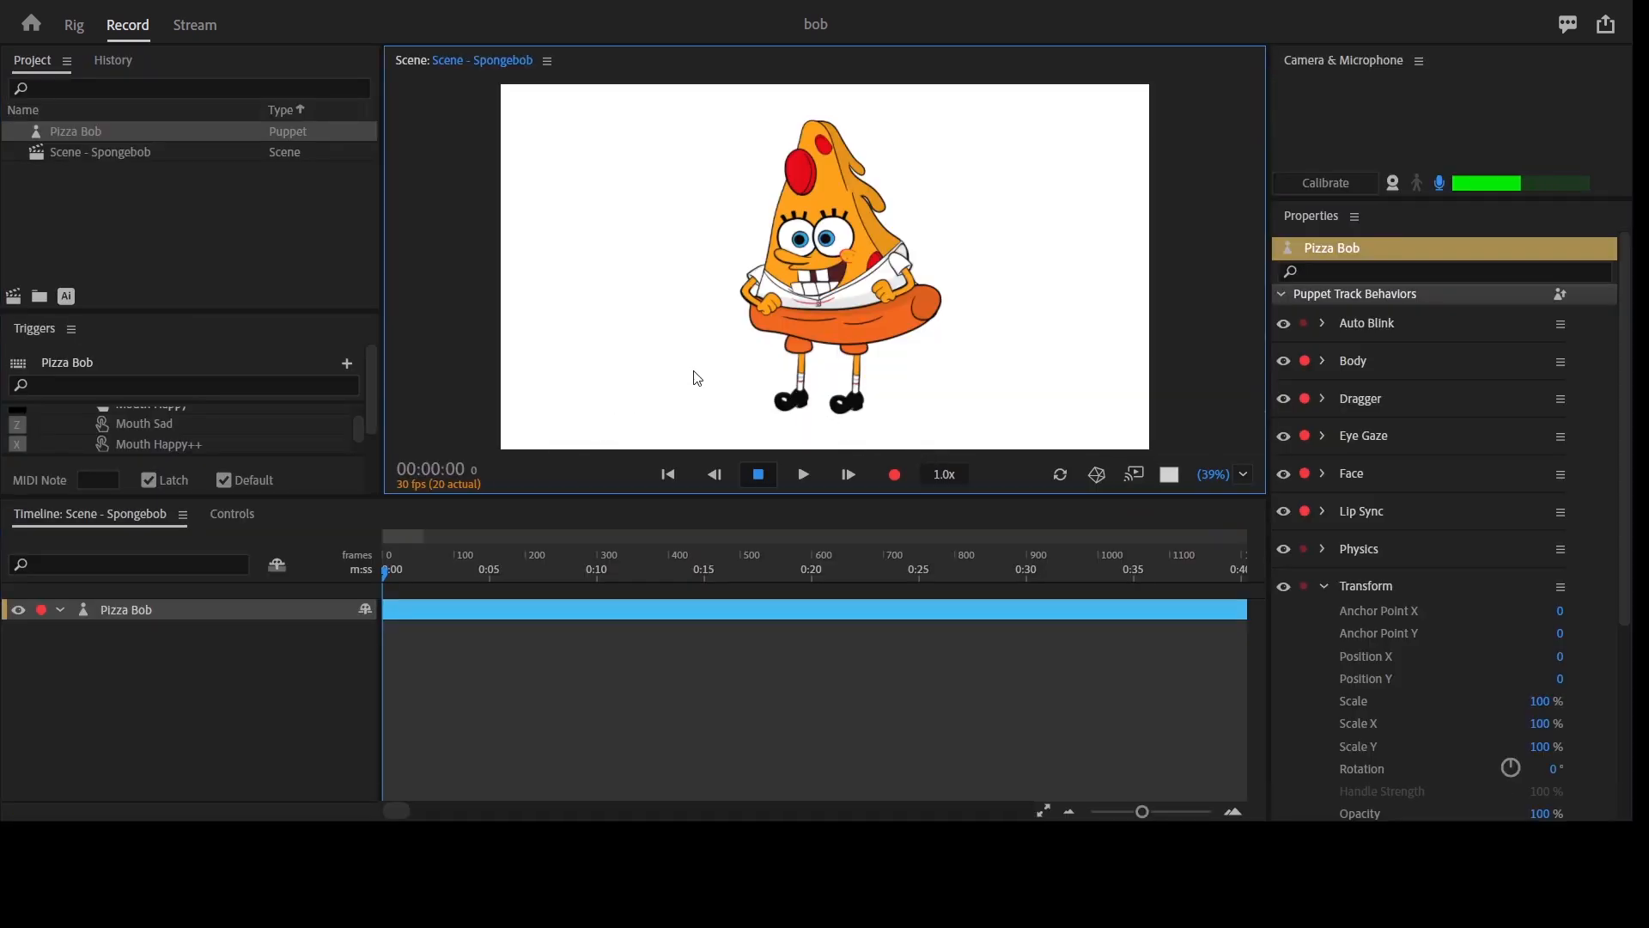
key("grave")
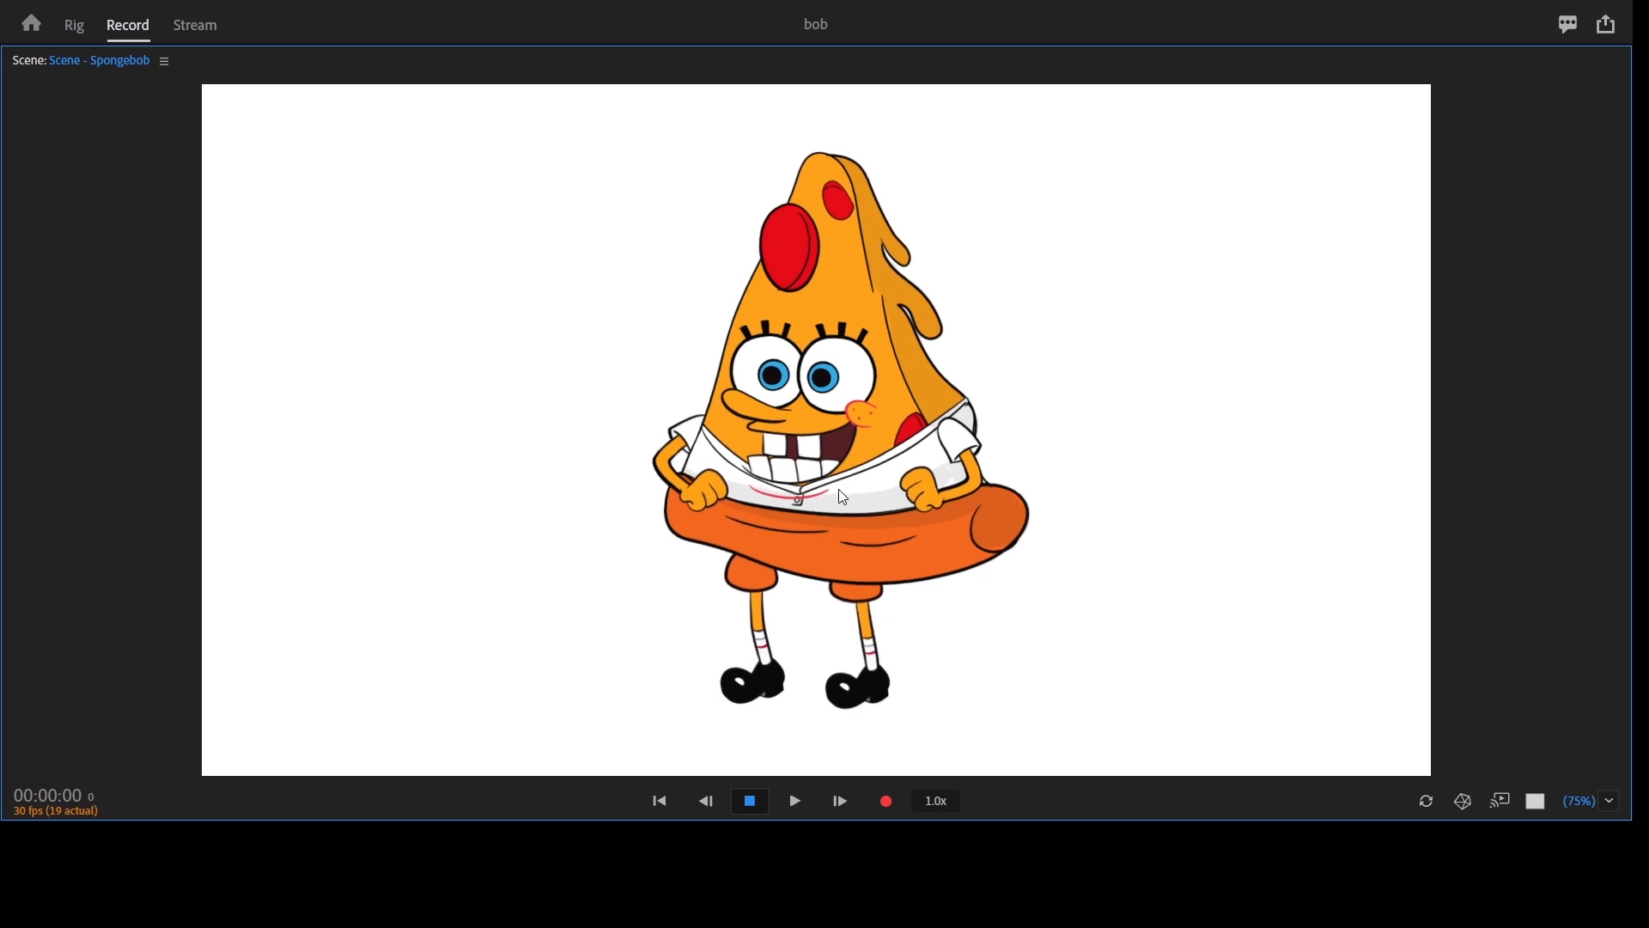
key("grave")
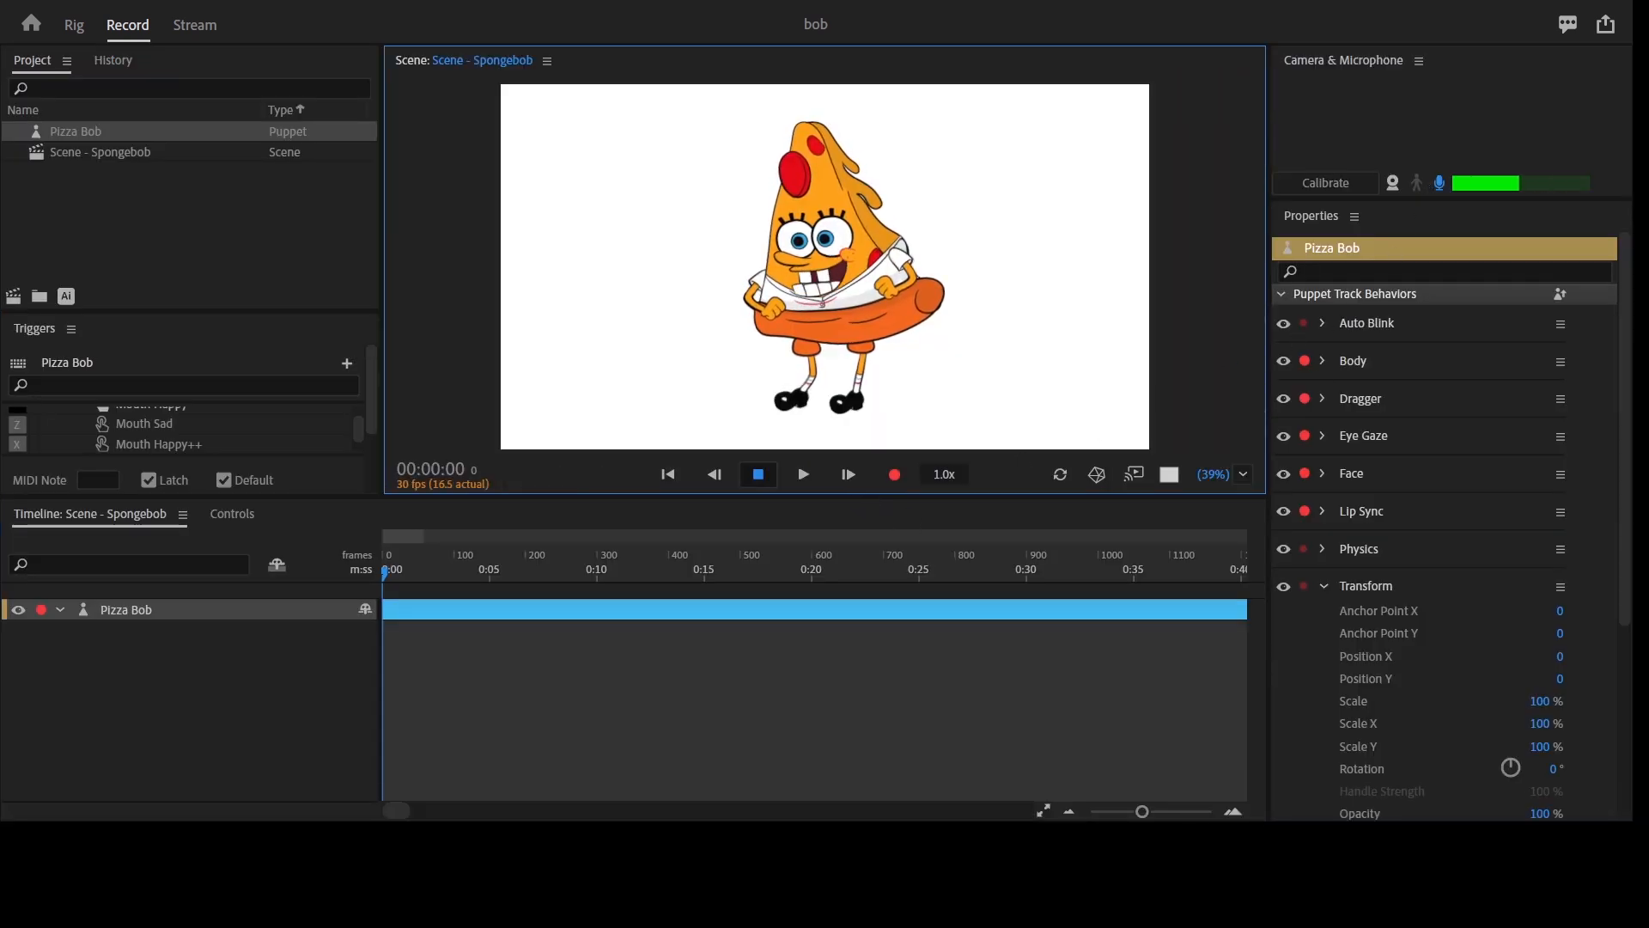